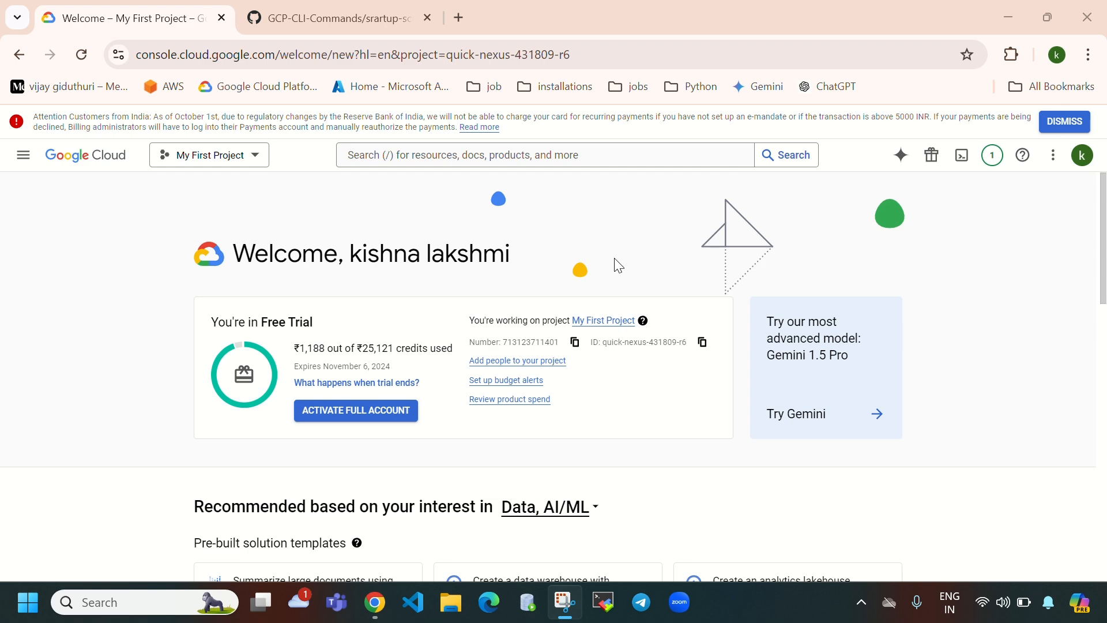
- Go through Compute Engine VM instances and Instance templates to Instance groups, and start a new group
{"action": "left_click", "coordinate": [23, 155]}
{"action": "left_click", "coordinate": [64, 457]}
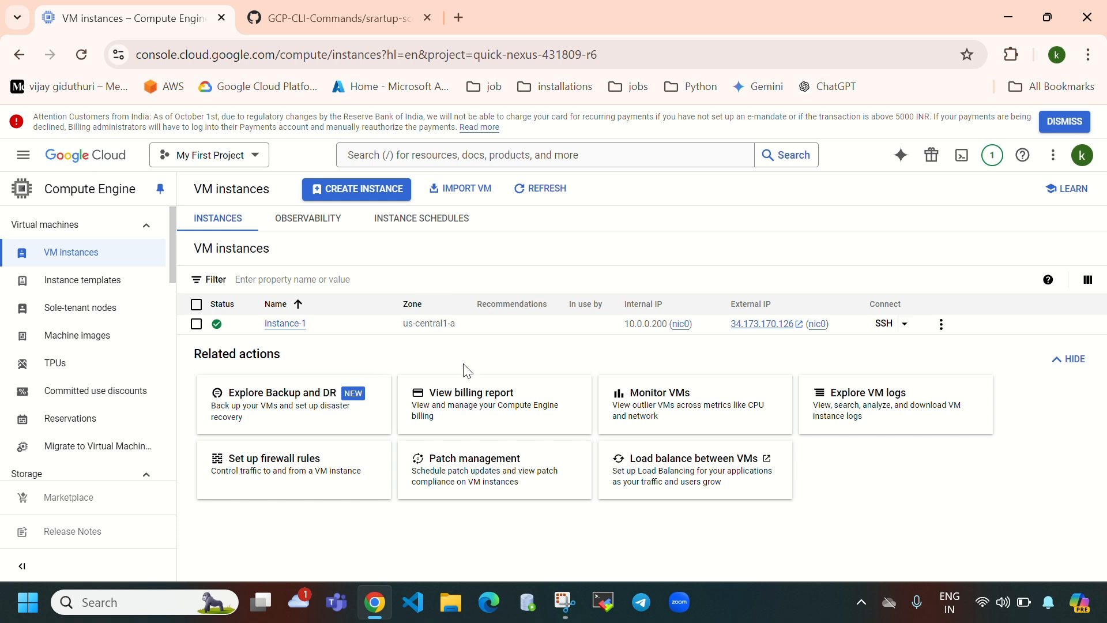
{"action": "left_click", "coordinate": [52, 283]}
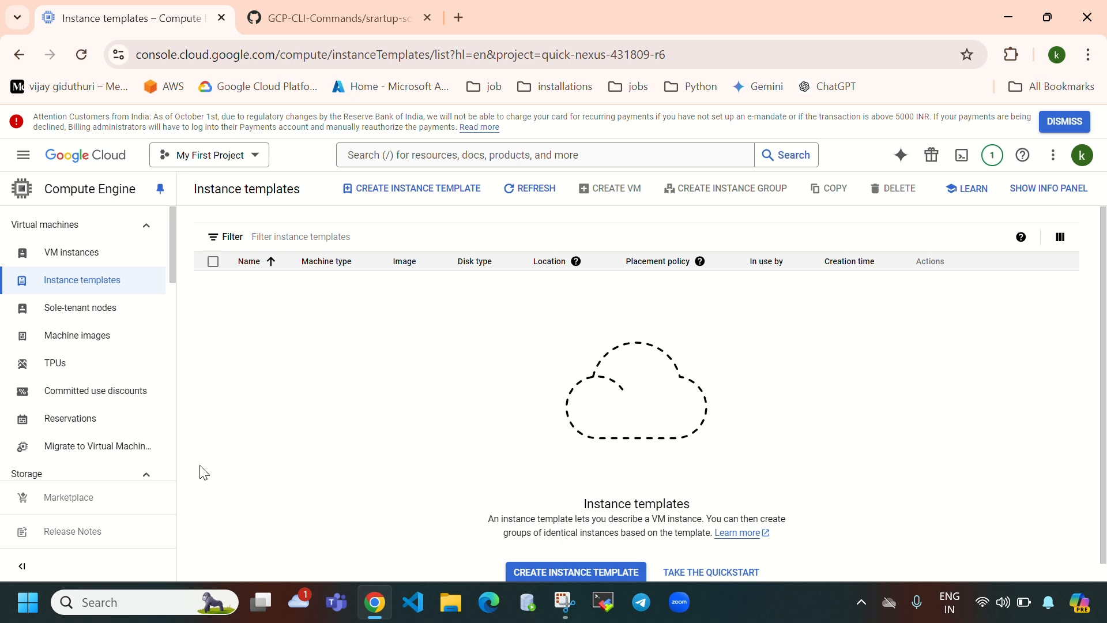
{"action": "scroll", "coordinate": [86, 388], "scroll_direction": "down", "scroll_amount": 3}
{"action": "scroll", "coordinate": [87, 388], "scroll_direction": "down", "scroll_amount": 2}
{"action": "left_click", "coordinate": [88, 416]}
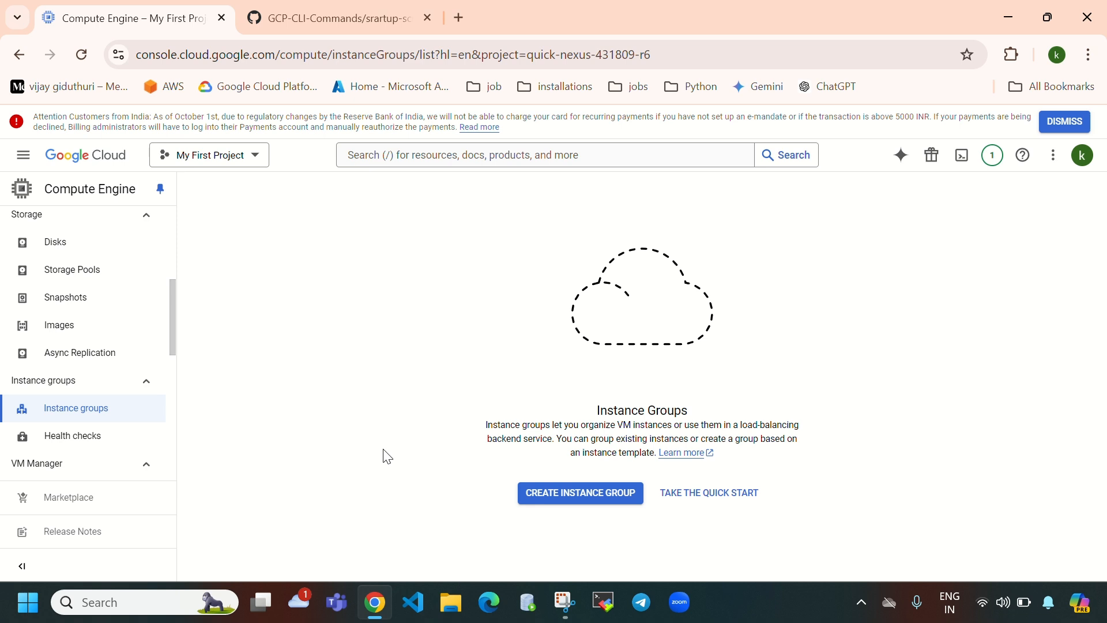
{"action": "left_click", "coordinate": [598, 492]}
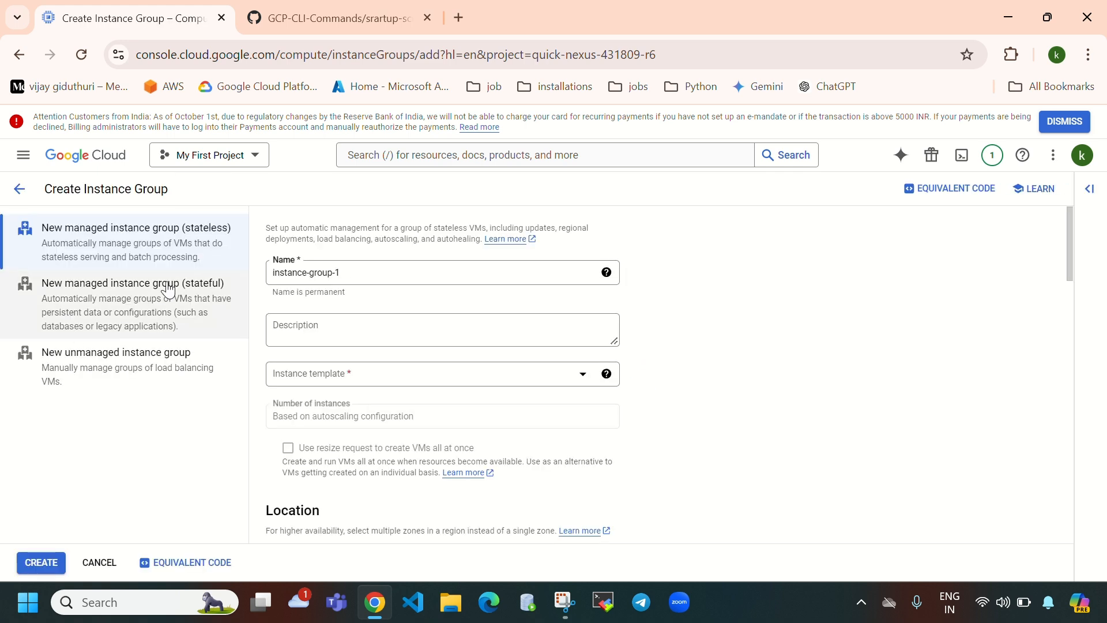
- Find the template dropdown empty, leave the group form, and go to Instance templates
{"action": "left_click", "coordinate": [372, 380]}
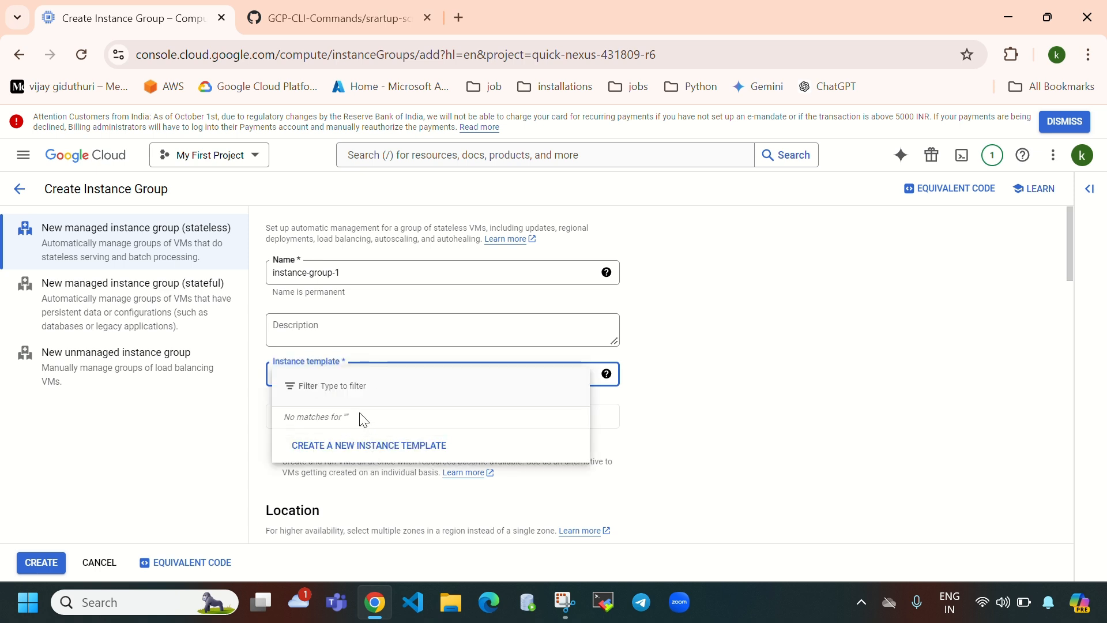
{"action": "left_click", "coordinate": [22, 197]}
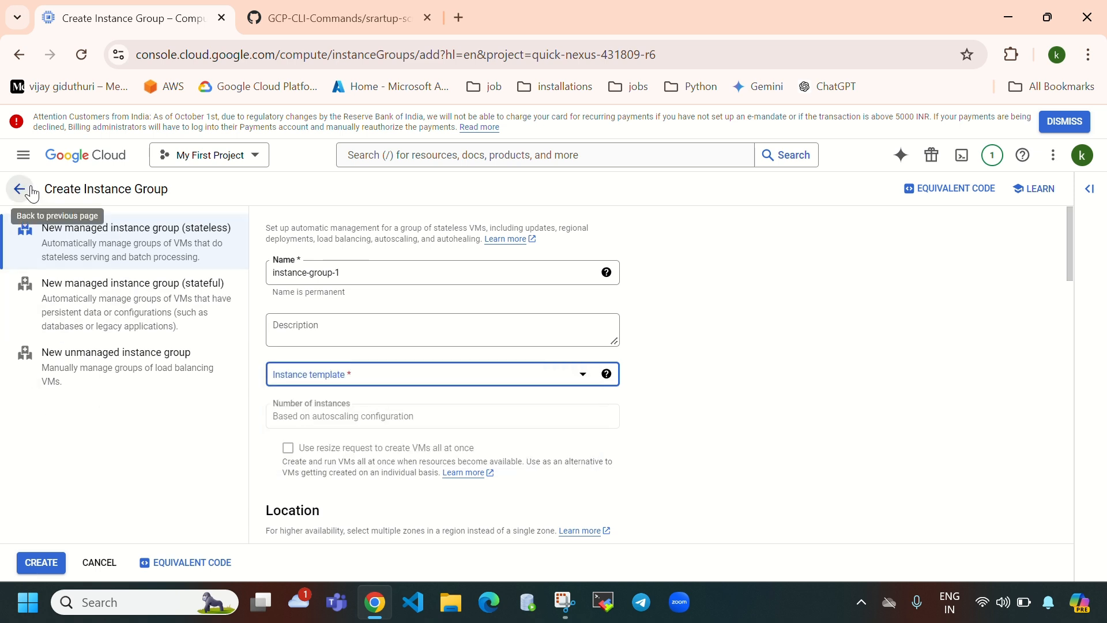
{"action": "left_click", "coordinate": [20, 189]}
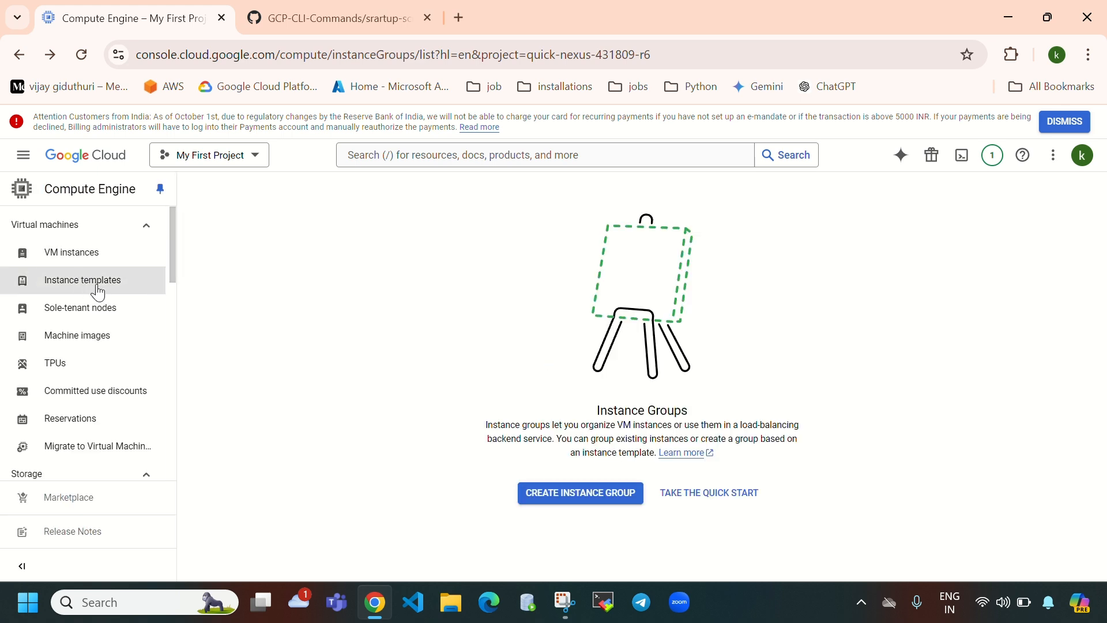
{"action": "left_click", "coordinate": [110, 287]}
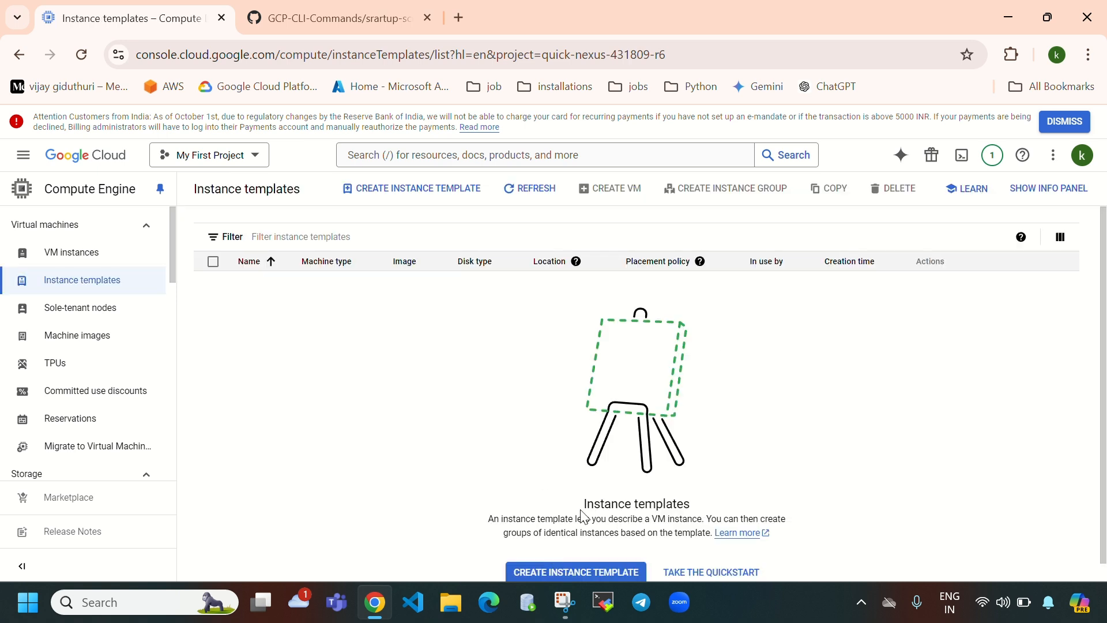
- Create a new instance template named instance-template-1
{"action": "left_click", "coordinate": [582, 560]}
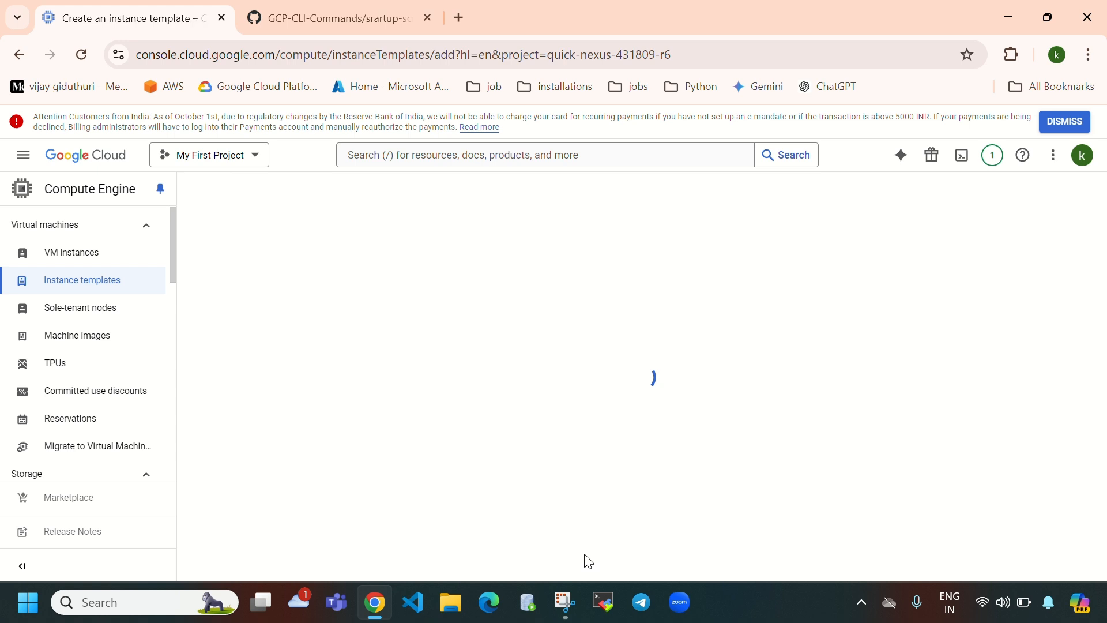
{"action": "left_click_drag", "start_coordinate": [366, 269], "coordinate": [276, 276]}
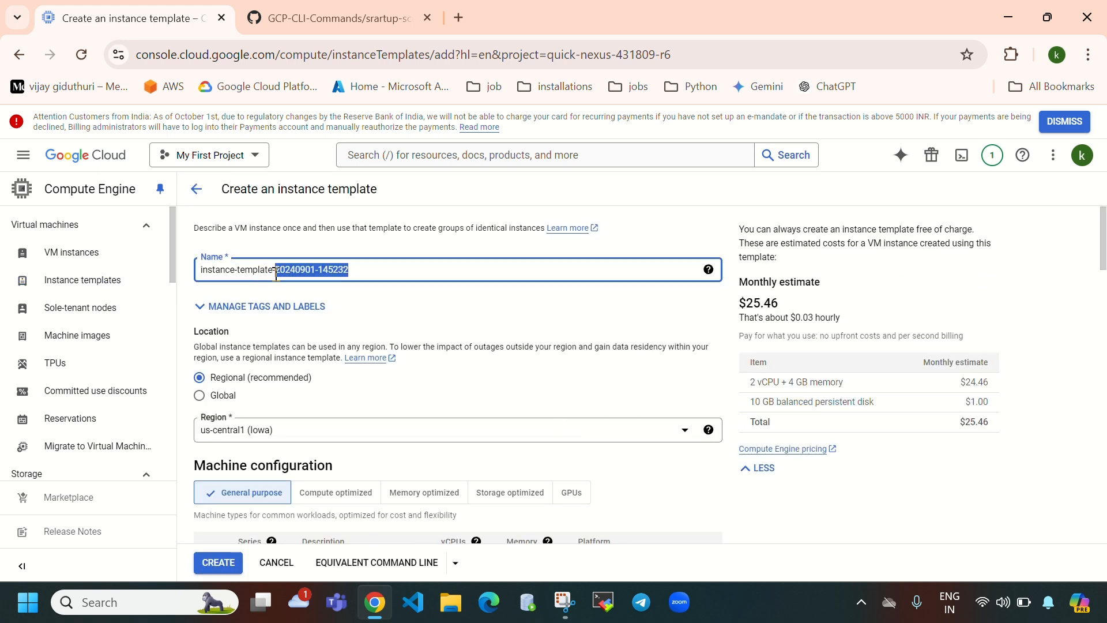
{"action": "key", "text": "BackSpace"}
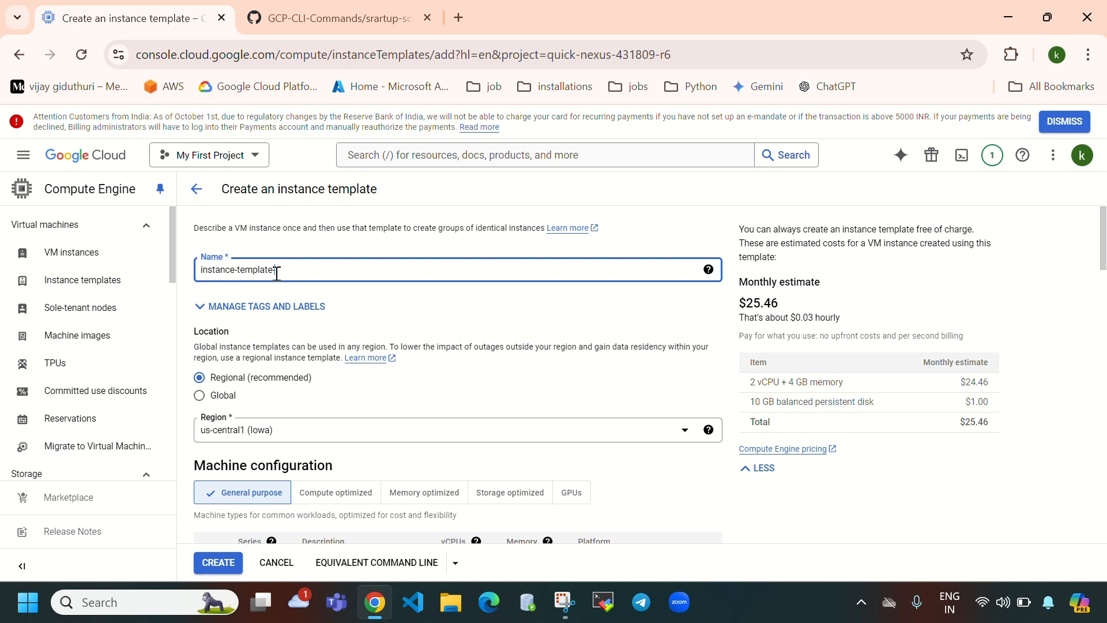
{"action": "type", "text": "1"}
- Keep the template Regional in us-central1 (Iowa) after briefly trying Global
{"action": "left_click", "coordinate": [300, 436]}
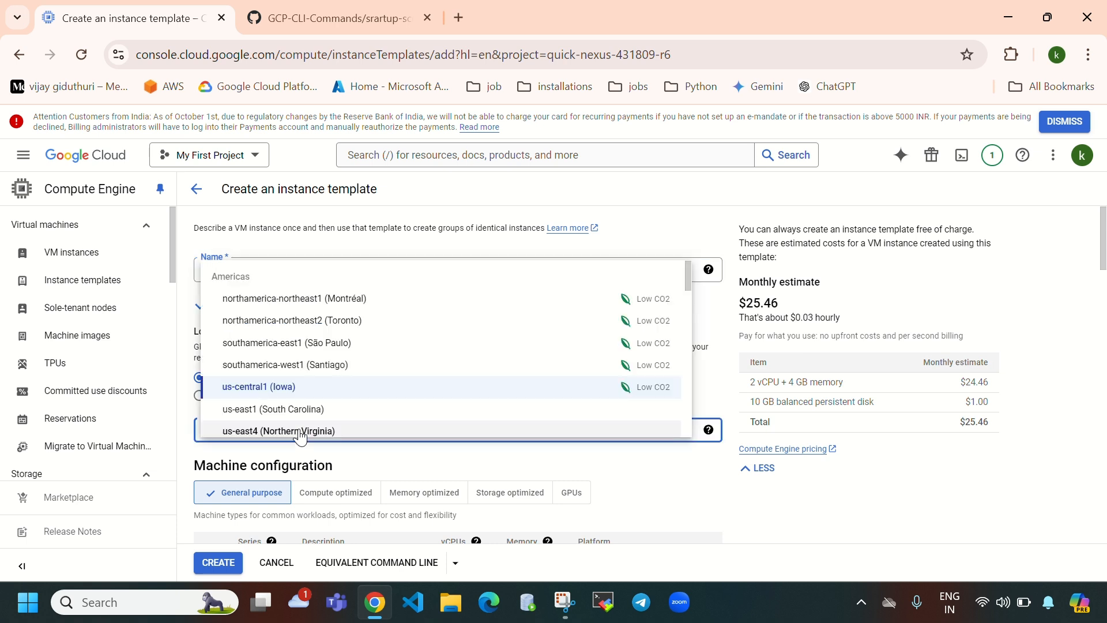
{"action": "left_click", "coordinate": [620, 491]}
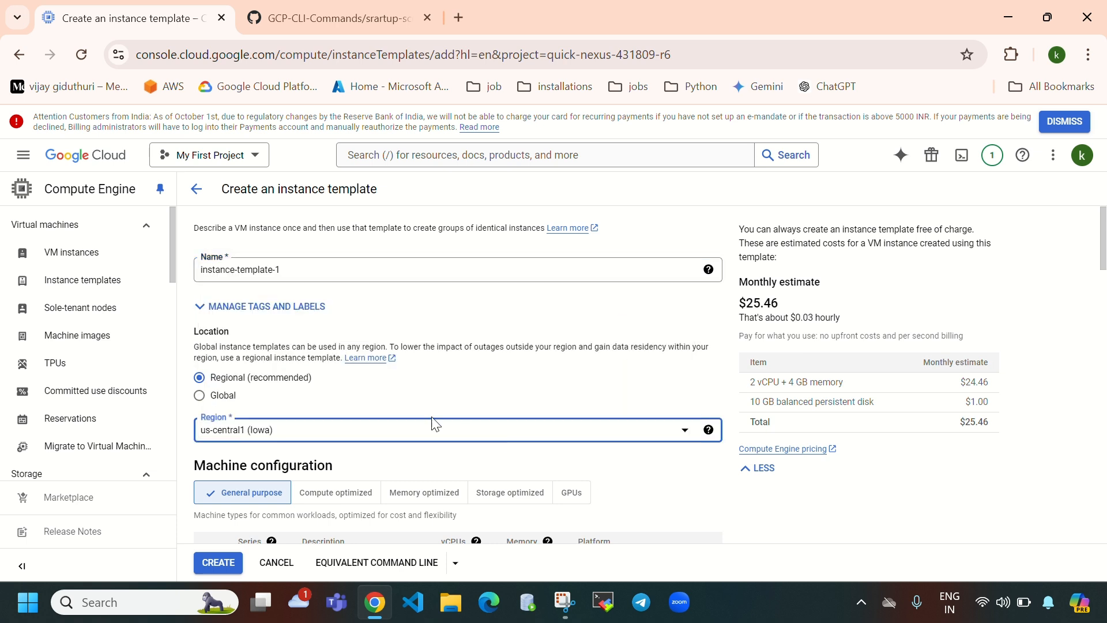
{"action": "left_click", "coordinate": [201, 398]}
{"action": "left_click", "coordinate": [203, 398]}
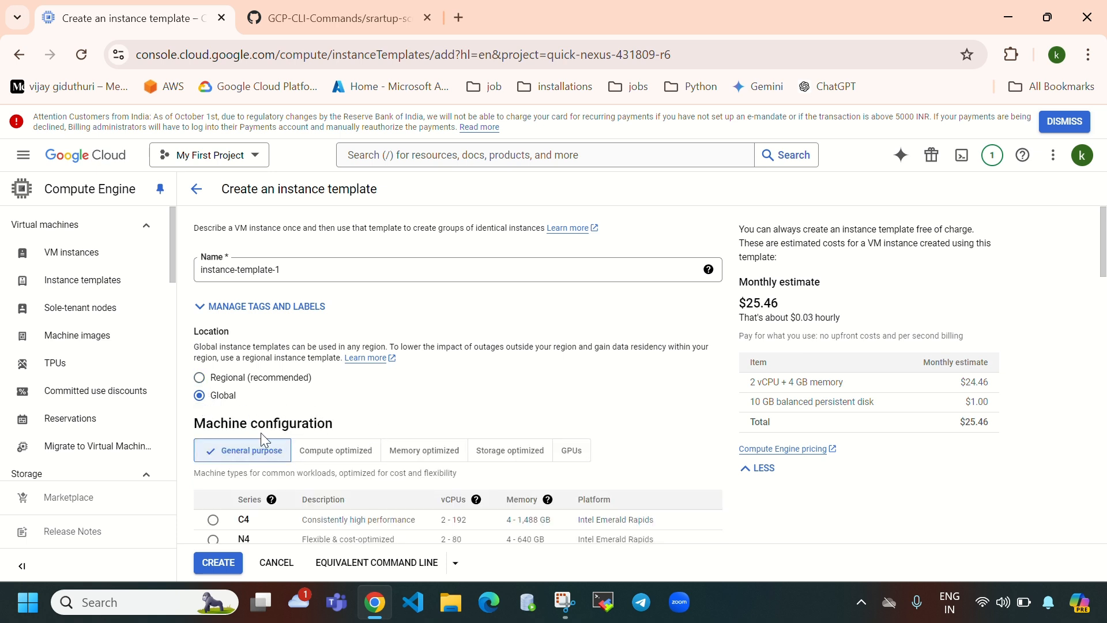
{"action": "left_click", "coordinate": [202, 380]}
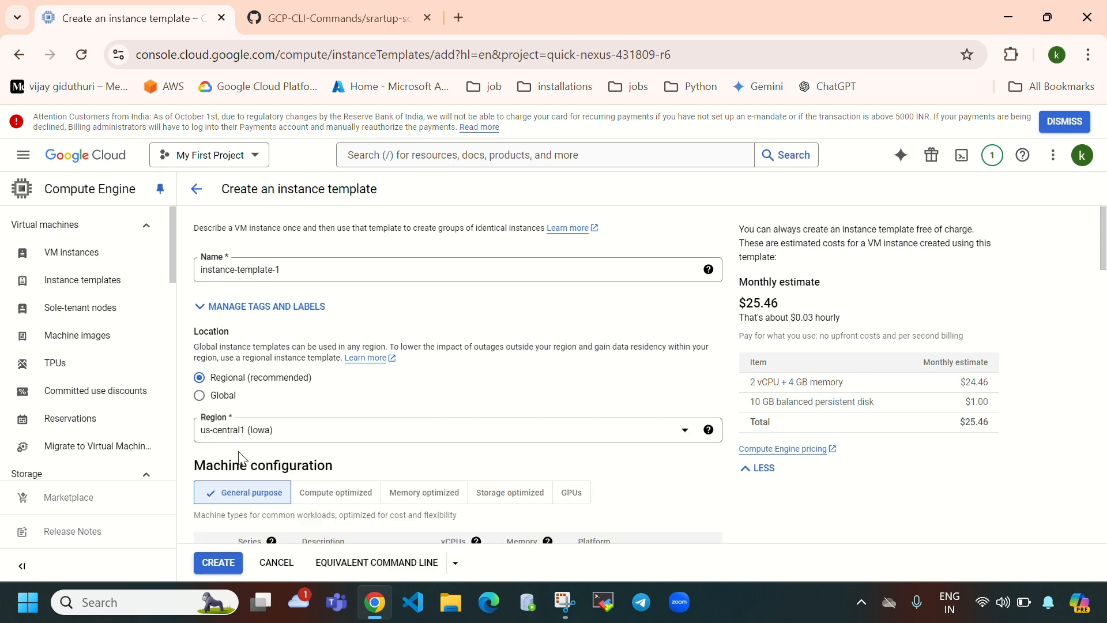
{"action": "scroll", "coordinate": [573, 418], "scroll_direction": "down", "scroll_amount": 3}
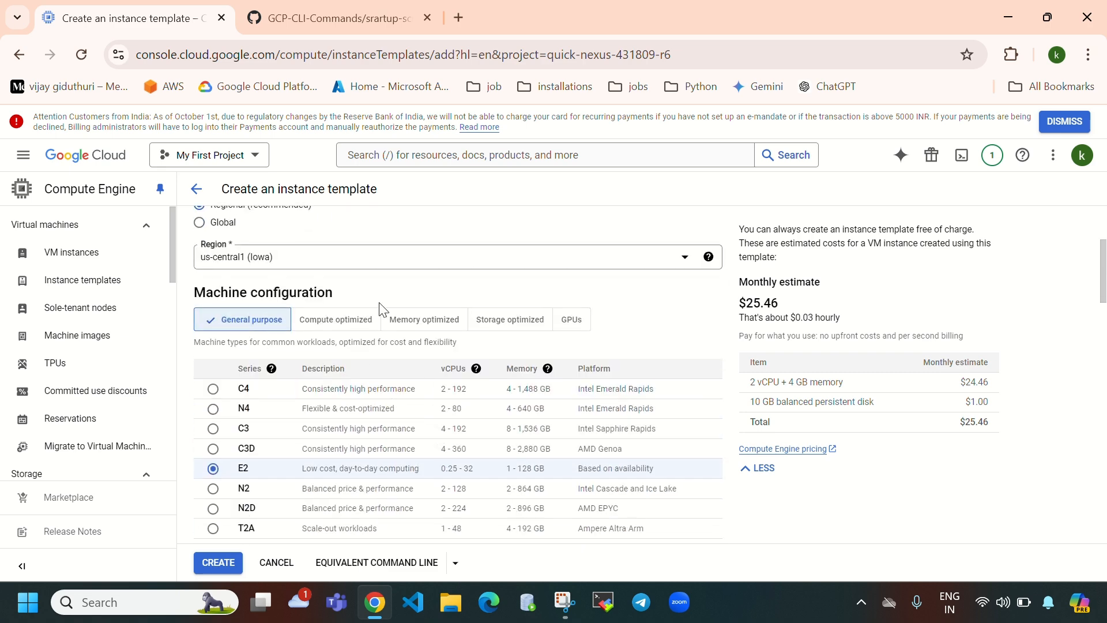
{"action": "scroll", "coordinate": [433, 424], "scroll_direction": "down", "scroll_amount": 2}
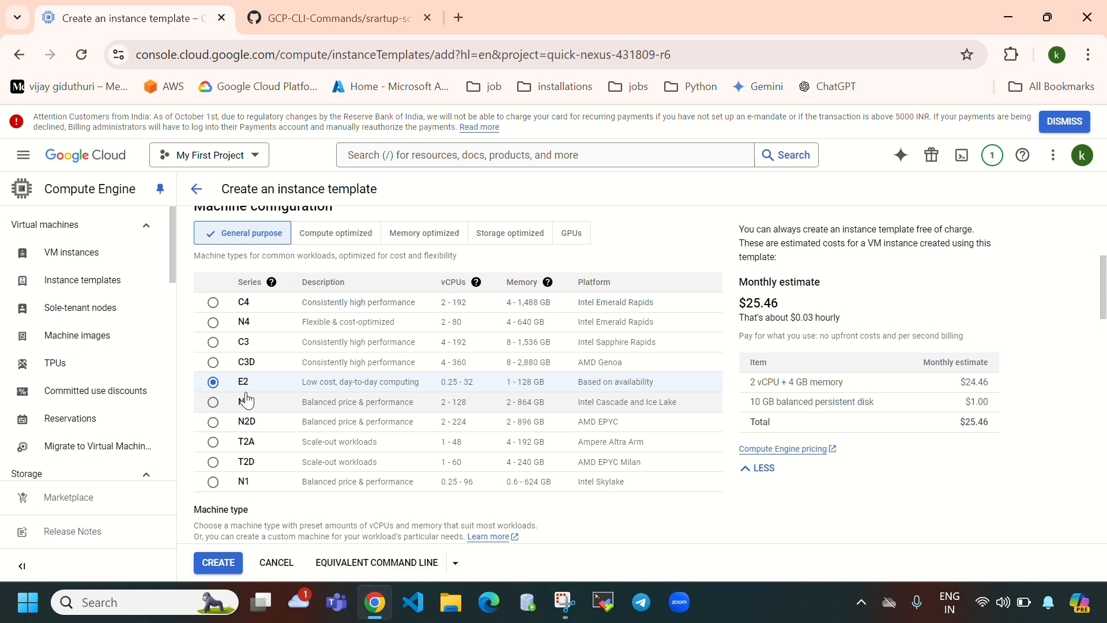
{"action": "scroll", "coordinate": [511, 430], "scroll_direction": "down", "scroll_amount": 3}
{"action": "left_click", "coordinate": [437, 424]}
{"action": "left_click", "coordinate": [437, 427]}
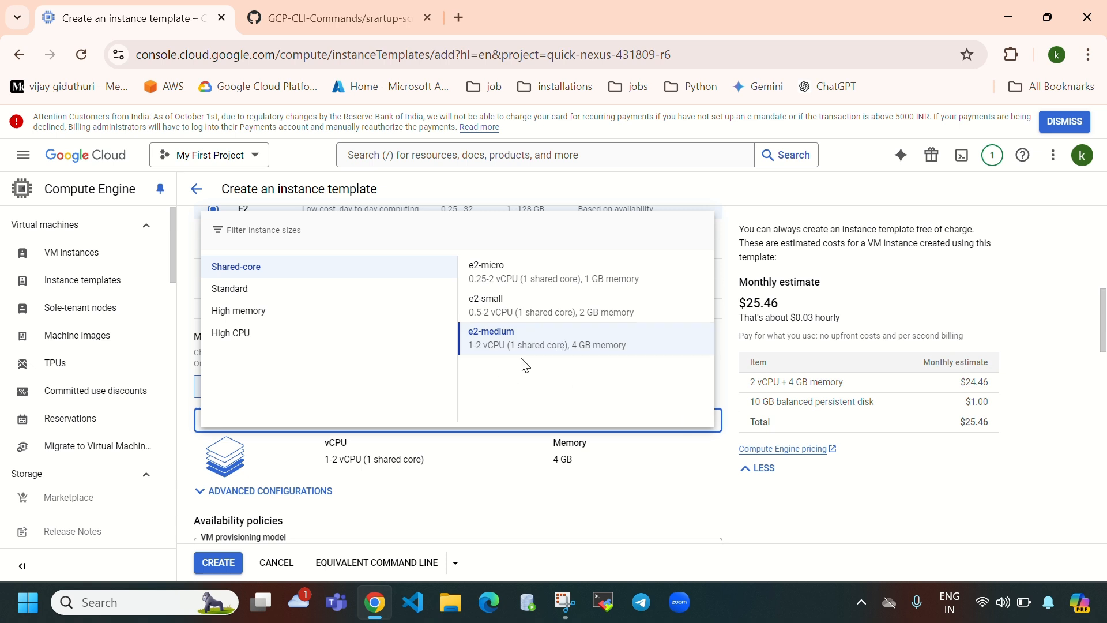
{"action": "left_click", "coordinate": [679, 487]}
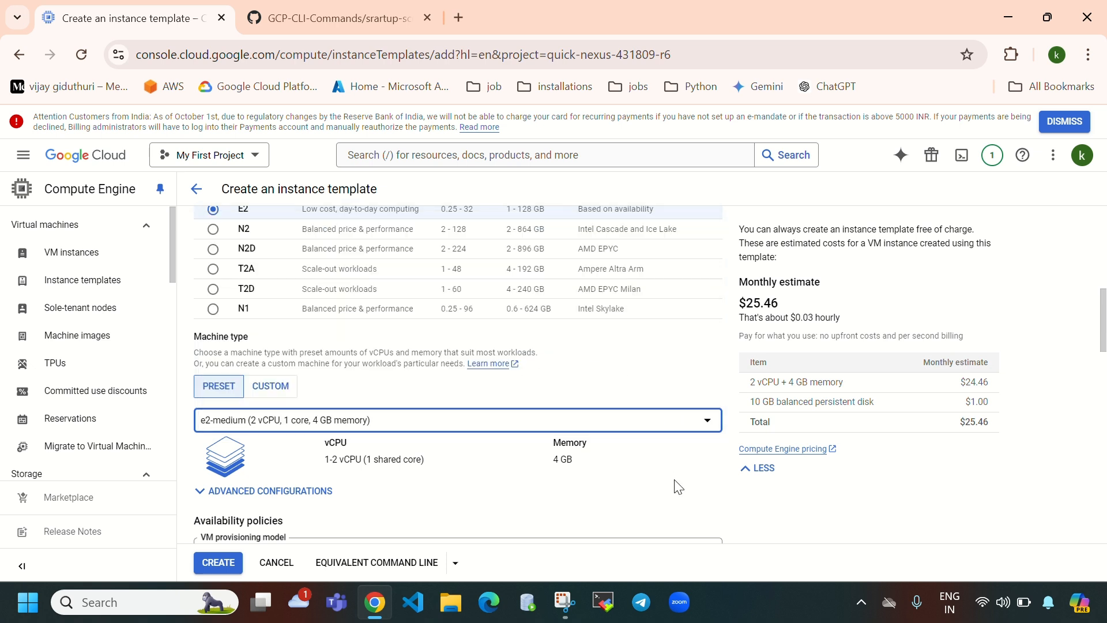
{"action": "left_click", "coordinate": [278, 385]}
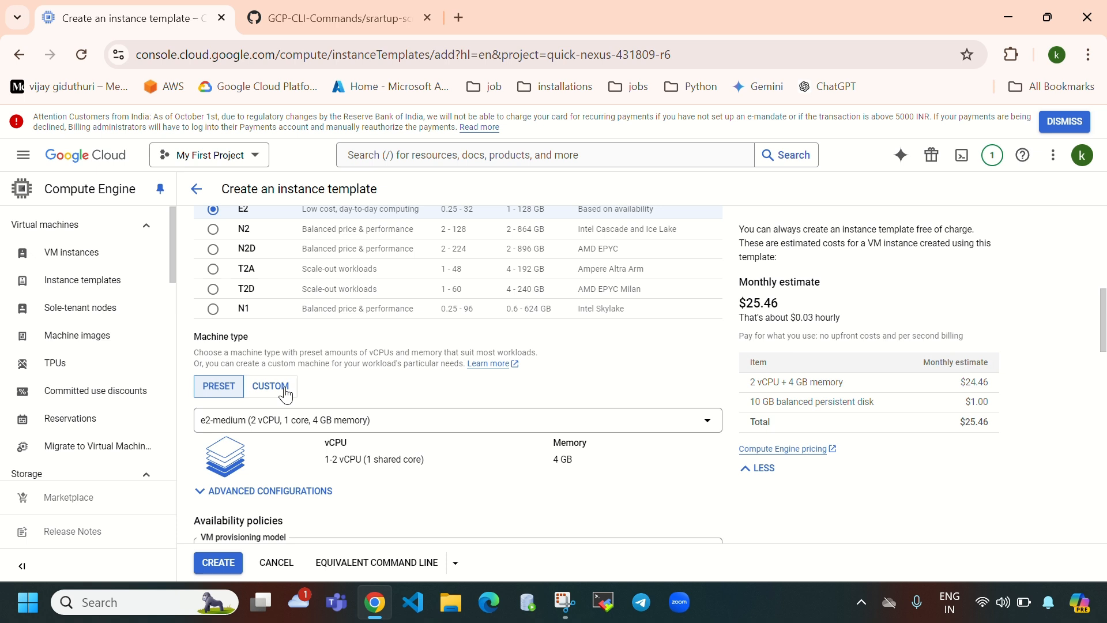
{"action": "scroll", "coordinate": [494, 420], "scroll_direction": "down", "scroll_amount": 2}
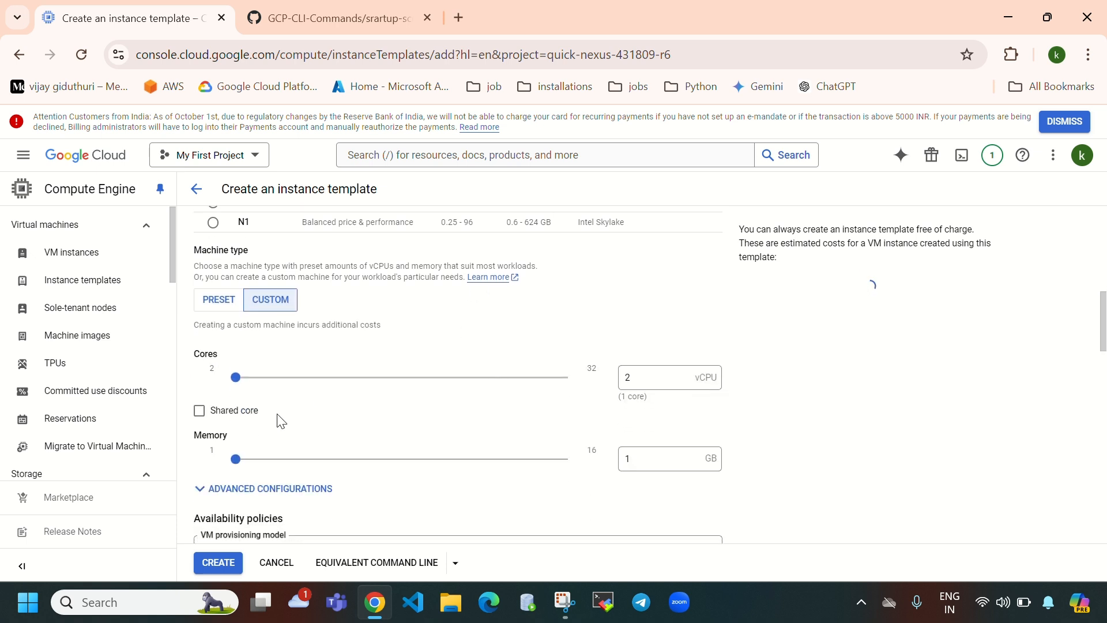
{"action": "left_click_drag", "start_coordinate": [236, 379], "coordinate": [280, 387]}
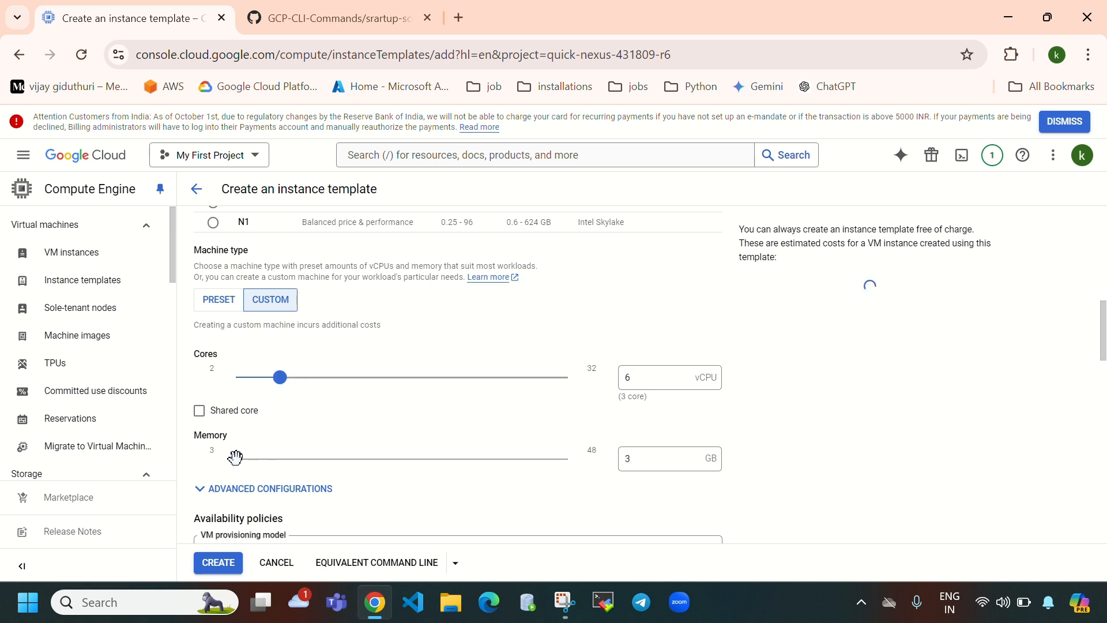
{"action": "left_click", "coordinate": [302, 460]}
{"action": "left_click_drag", "start_coordinate": [302, 461], "coordinate": [327, 468]}
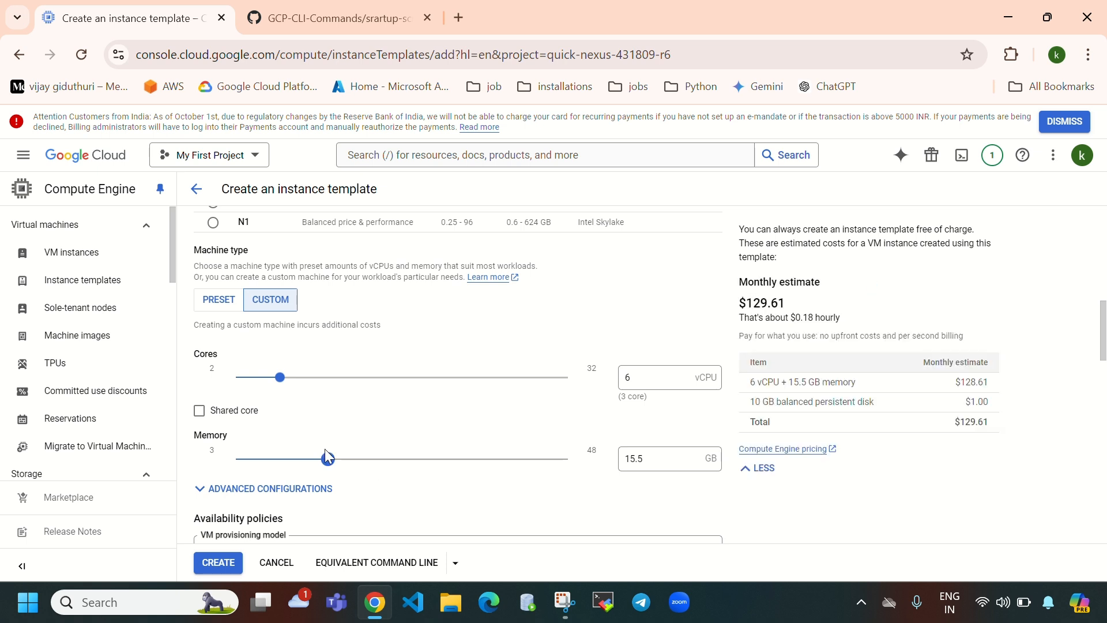
{"action": "left_click", "coordinate": [214, 305]}
{"action": "left_click", "coordinate": [499, 343]}
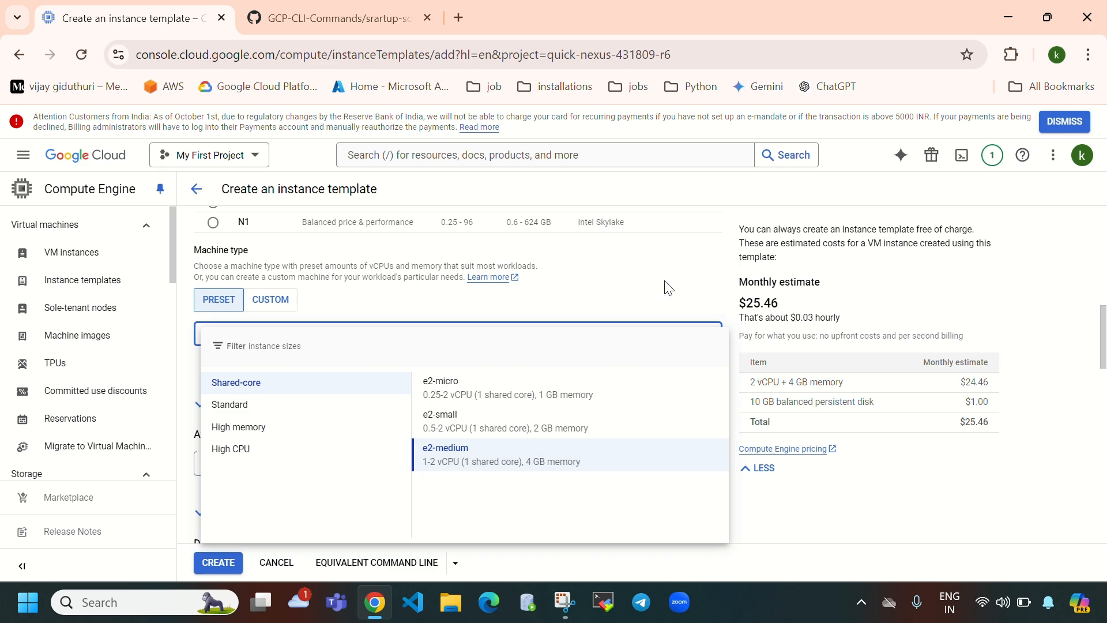
{"action": "left_click", "coordinate": [621, 294]}
{"action": "scroll", "coordinate": [538, 473], "scroll_direction": "down", "scroll_amount": 6}
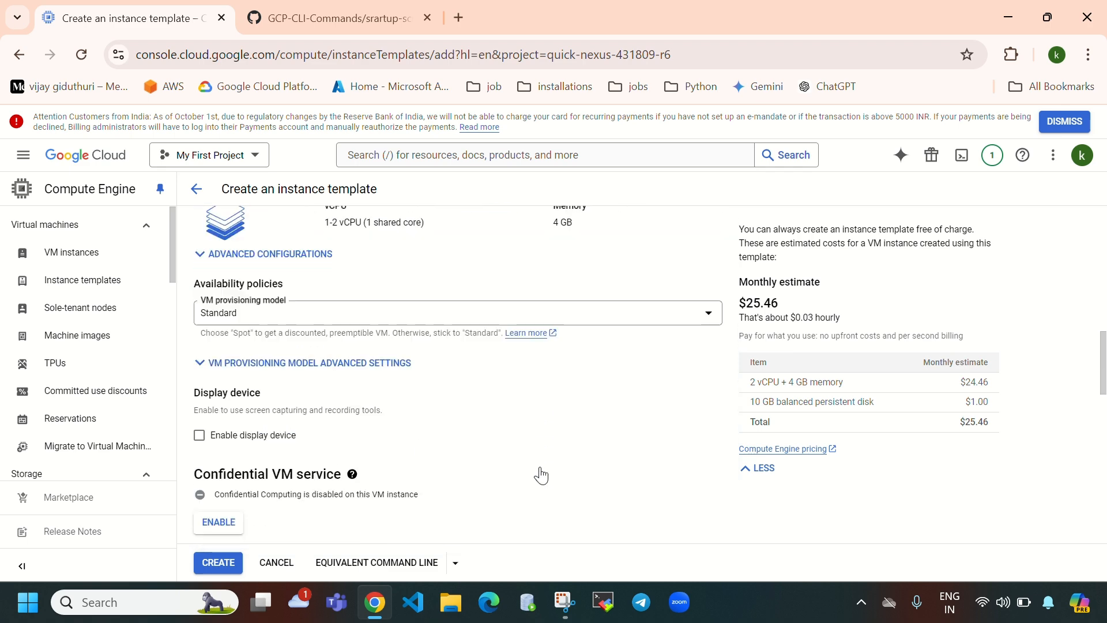
- Switch the boot disk image to Ubuntu 20.04 LTS on a 15 GB disk
{"action": "scroll", "coordinate": [541, 476], "scroll_direction": "down", "scroll_amount": 4}
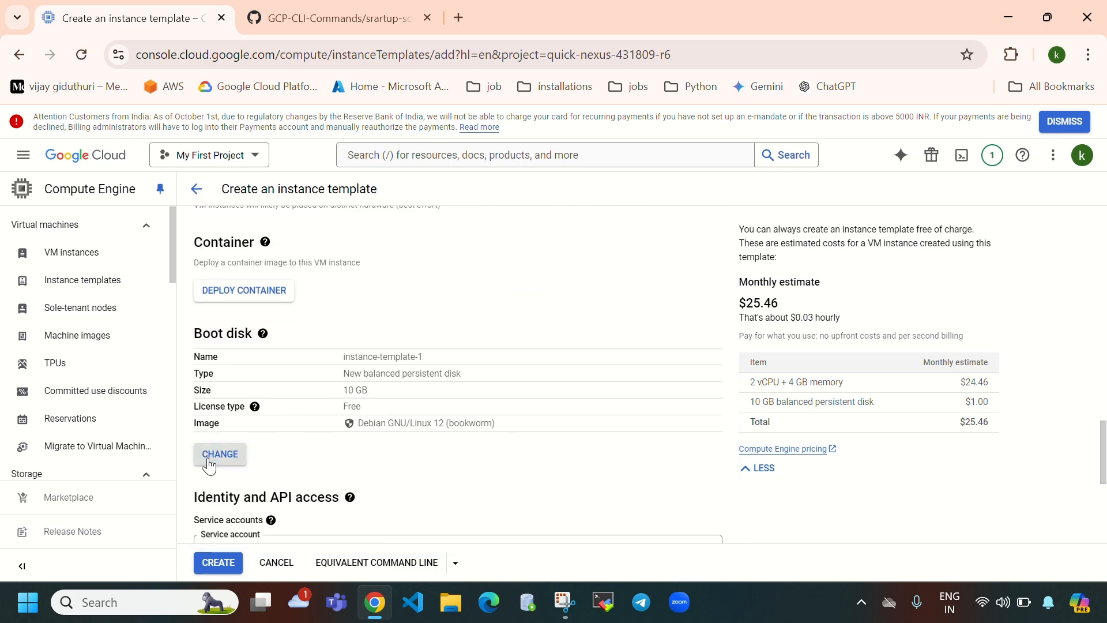
{"action": "left_click", "coordinate": [210, 461]}
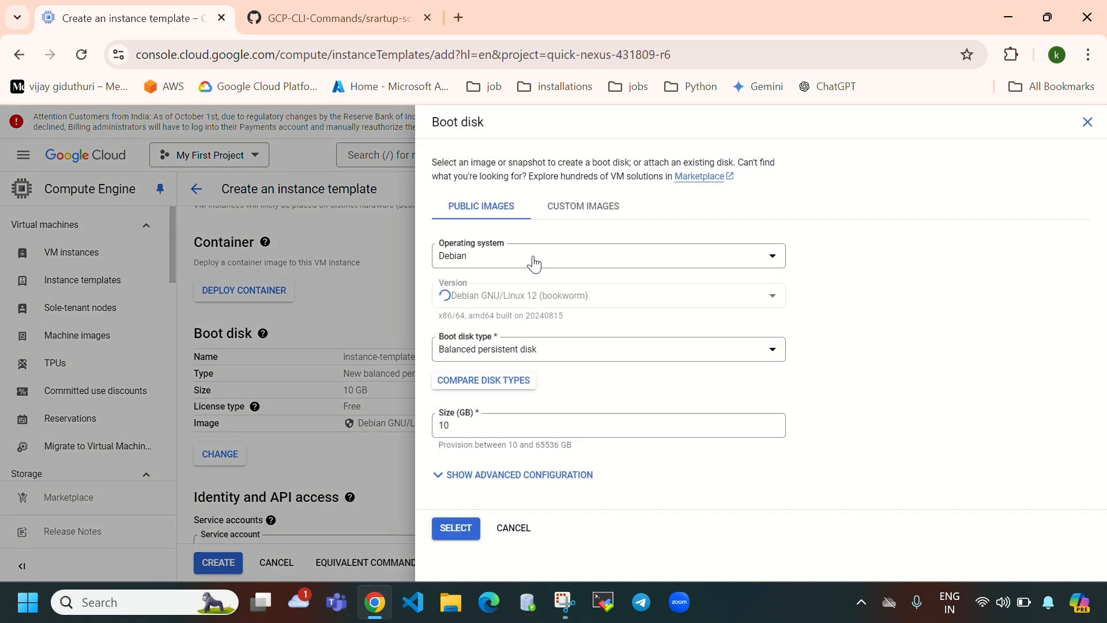
{"action": "left_click", "coordinate": [534, 263]}
{"action": "scroll", "coordinate": [546, 381], "scroll_direction": "down", "scroll_amount": 3}
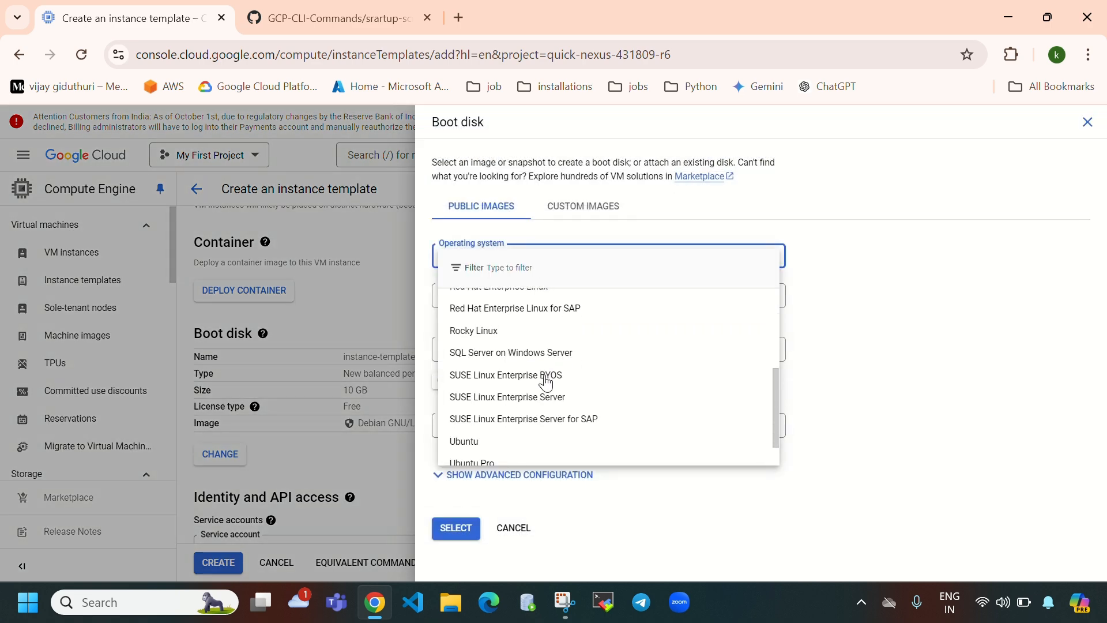
{"action": "left_click", "coordinate": [524, 441]}
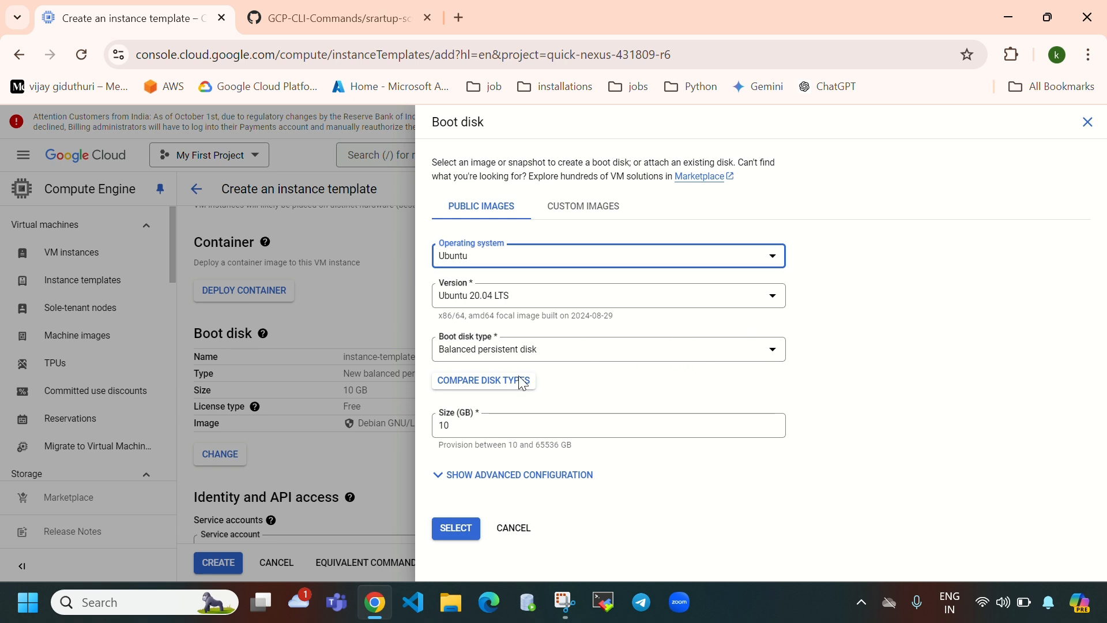
{"action": "left_click", "coordinate": [489, 425]}
{"action": "left_click_drag", "start_coordinate": [490, 425], "coordinate": [436, 434]}
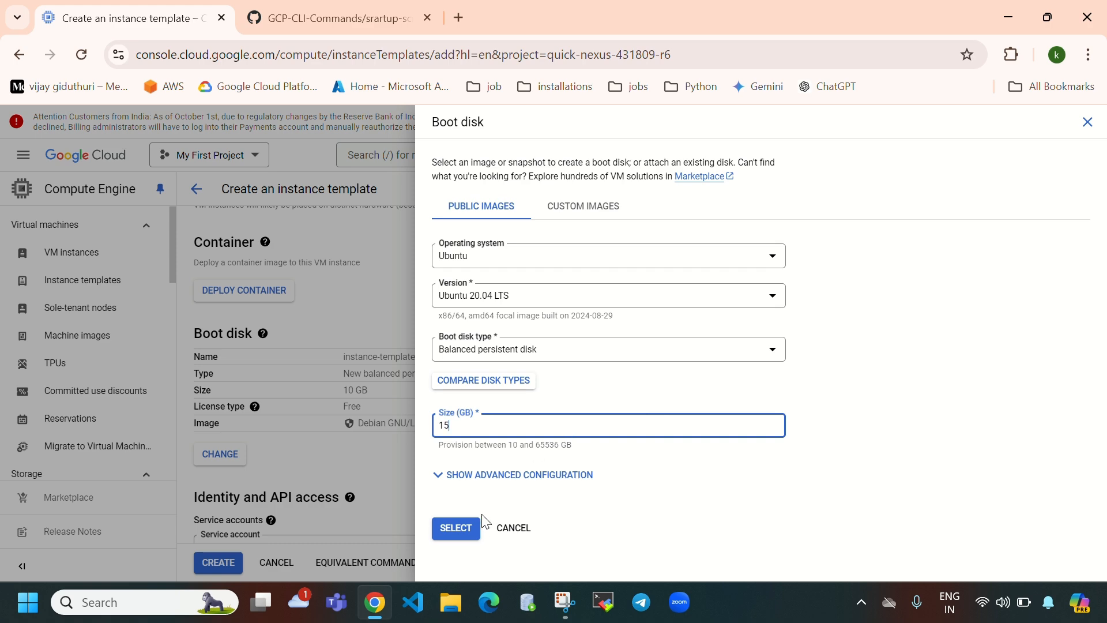
{"action": "left_click", "coordinate": [456, 529]}
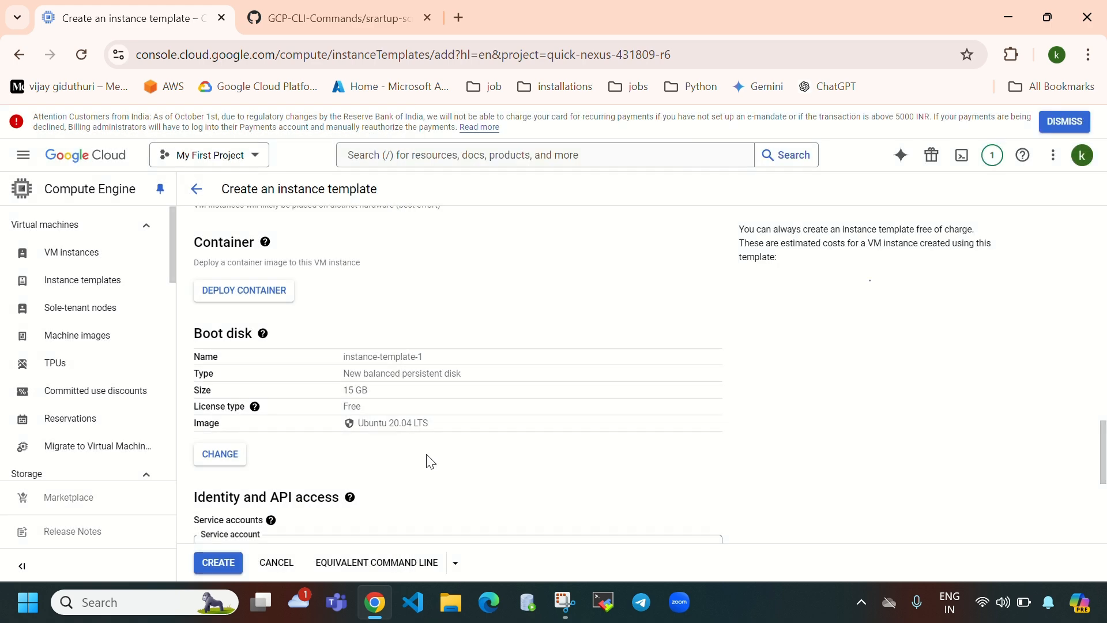
{"action": "left_click_drag", "start_coordinate": [361, 382], "coordinate": [344, 389]}
- Resize the Ubuntu boot disk from 15 GB to 10 GB
{"action": "left_click", "coordinate": [219, 455]}
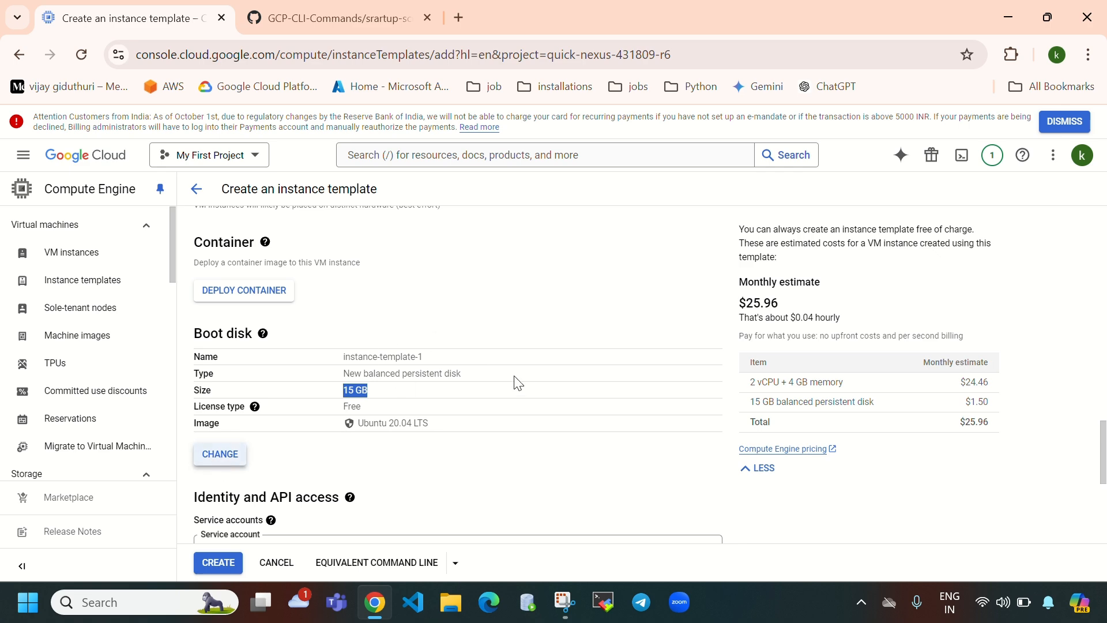
{"action": "left_click", "coordinate": [498, 432]}
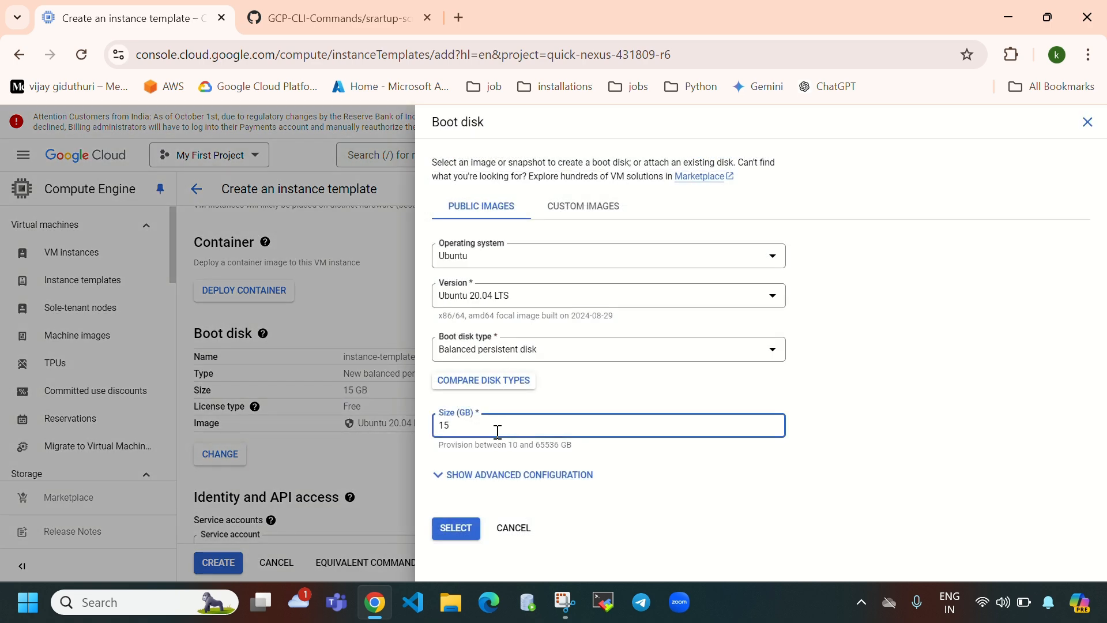
{"action": "key", "text": "BackSpace"}
{"action": "key", "text": "BackSpace"}
{"action": "type", "text": "9"}
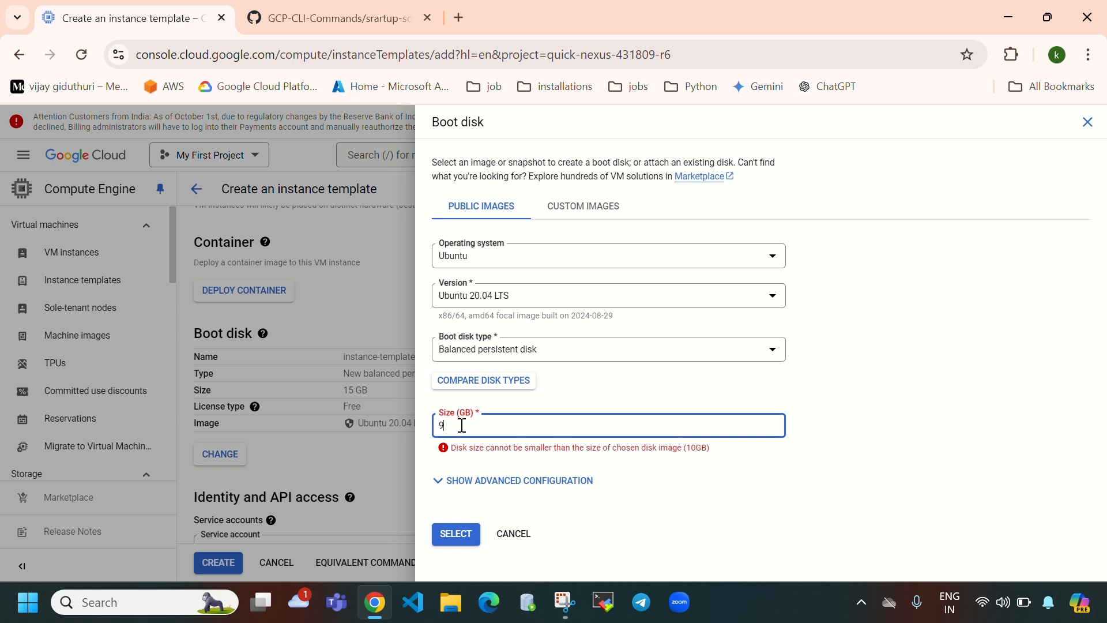
{"action": "key", "text": "BackSpace"}
{"action": "type", "text": "10"}
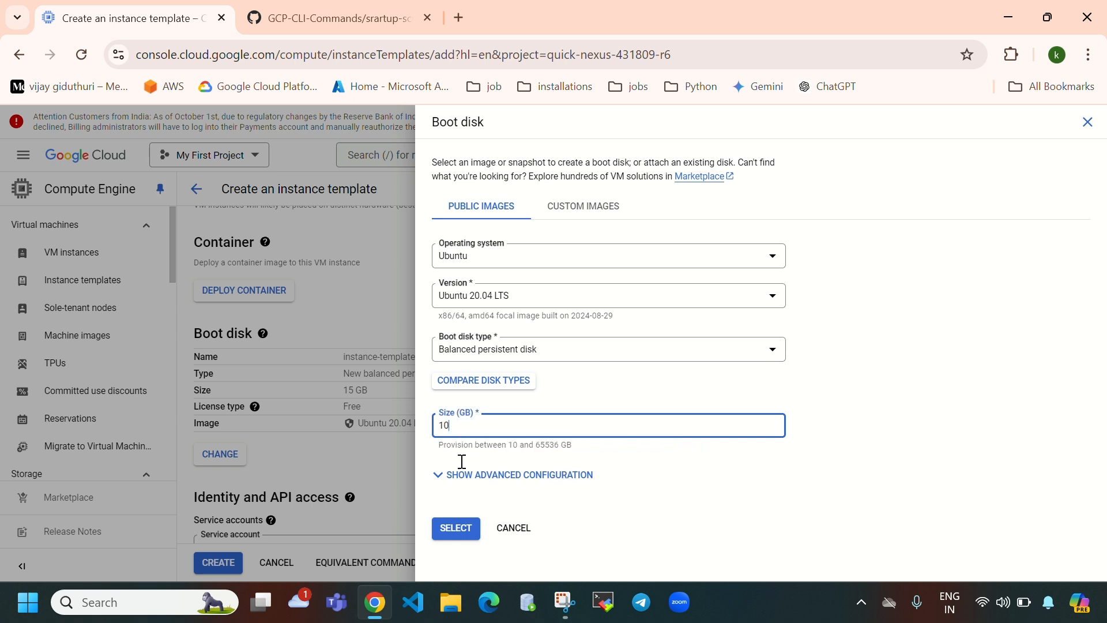
{"action": "left_click", "coordinate": [455, 529]}
{"action": "scroll", "coordinate": [388, 400], "scroll_direction": "down", "scroll_amount": 5}
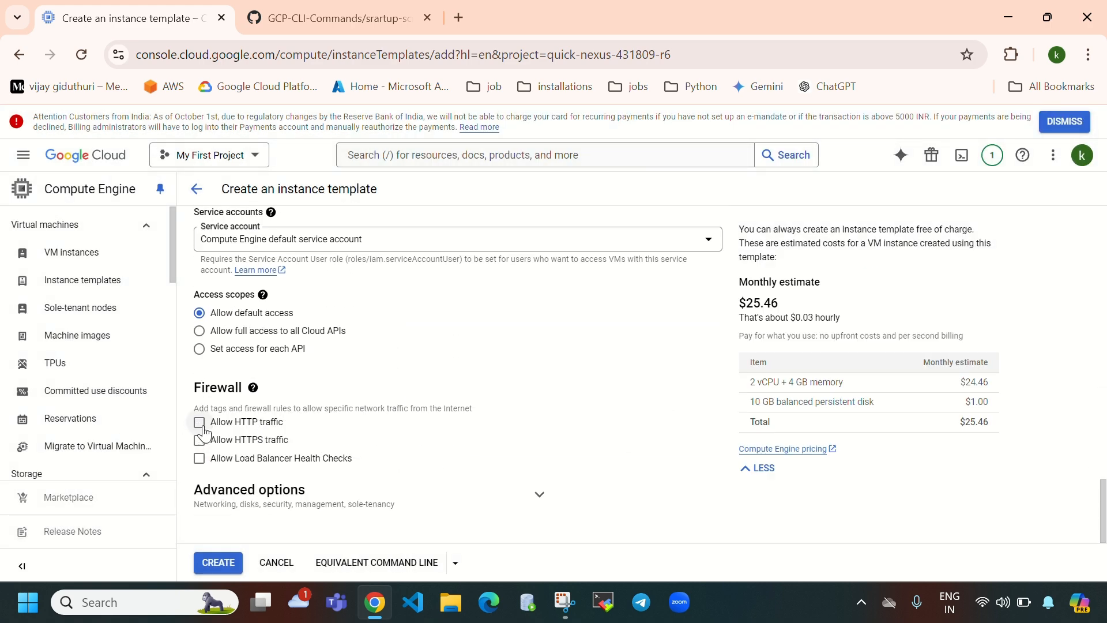
- Allow HTTP traffic and set the template's network interface to the my-vpc network
{"action": "left_click", "coordinate": [198, 423]}
{"action": "left_click", "coordinate": [542, 499]}
{"action": "scroll", "coordinate": [391, 341], "scroll_direction": "down", "scroll_amount": 4}
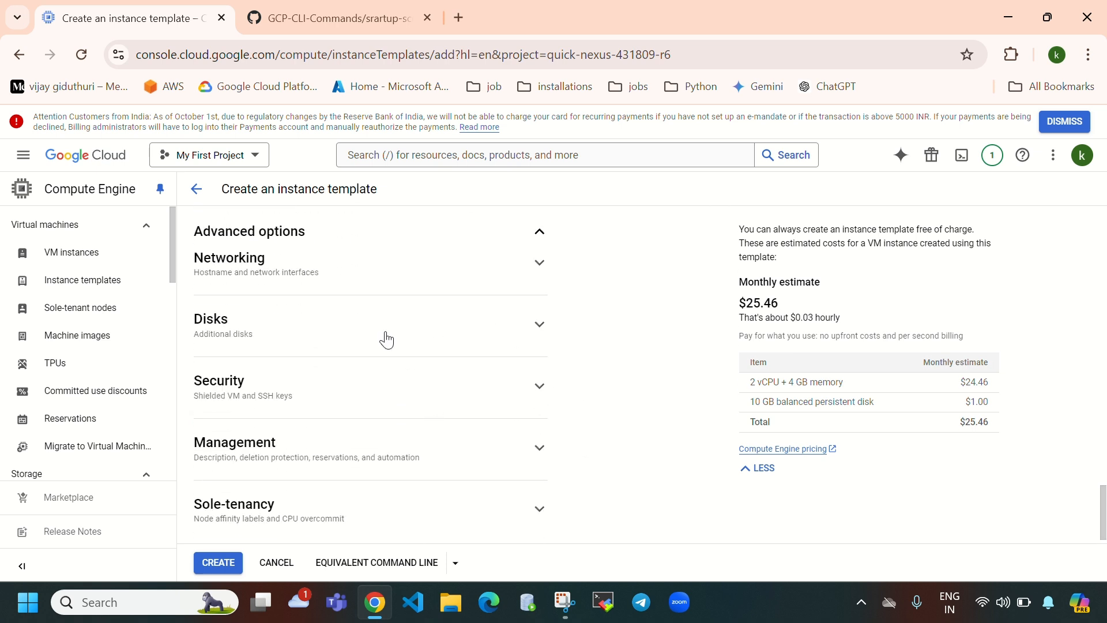
{"action": "left_click", "coordinate": [539, 264]}
{"action": "scroll", "coordinate": [412, 417], "scroll_direction": "down", "scroll_amount": 4}
{"action": "scroll", "coordinate": [413, 417], "scroll_direction": "down", "scroll_amount": 2}
{"action": "left_click", "coordinate": [354, 295]}
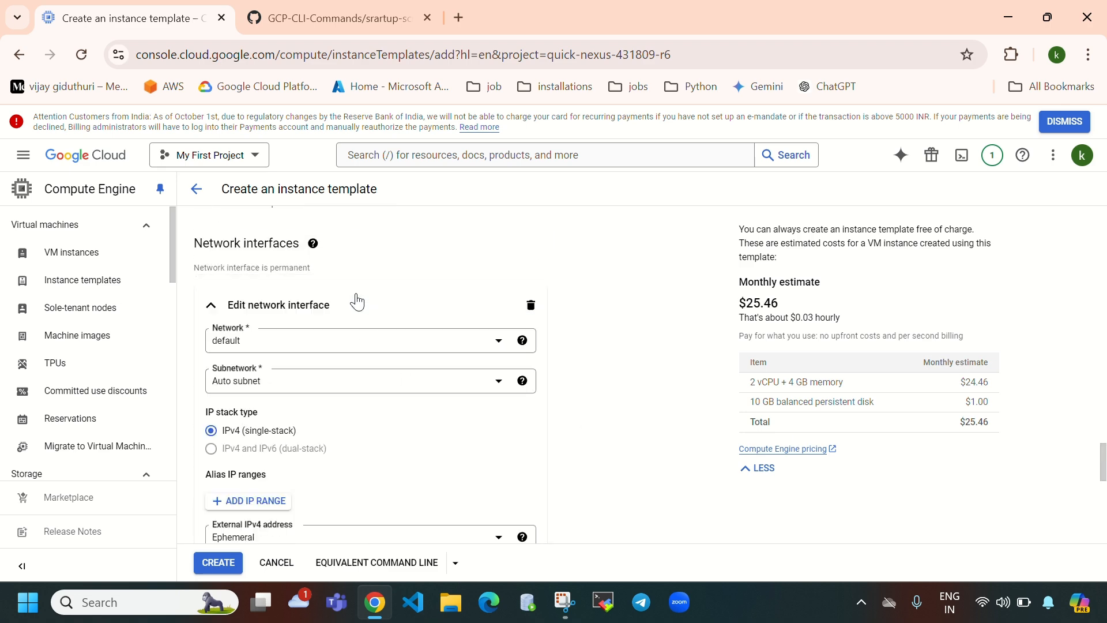
{"action": "left_click", "coordinate": [278, 348]}
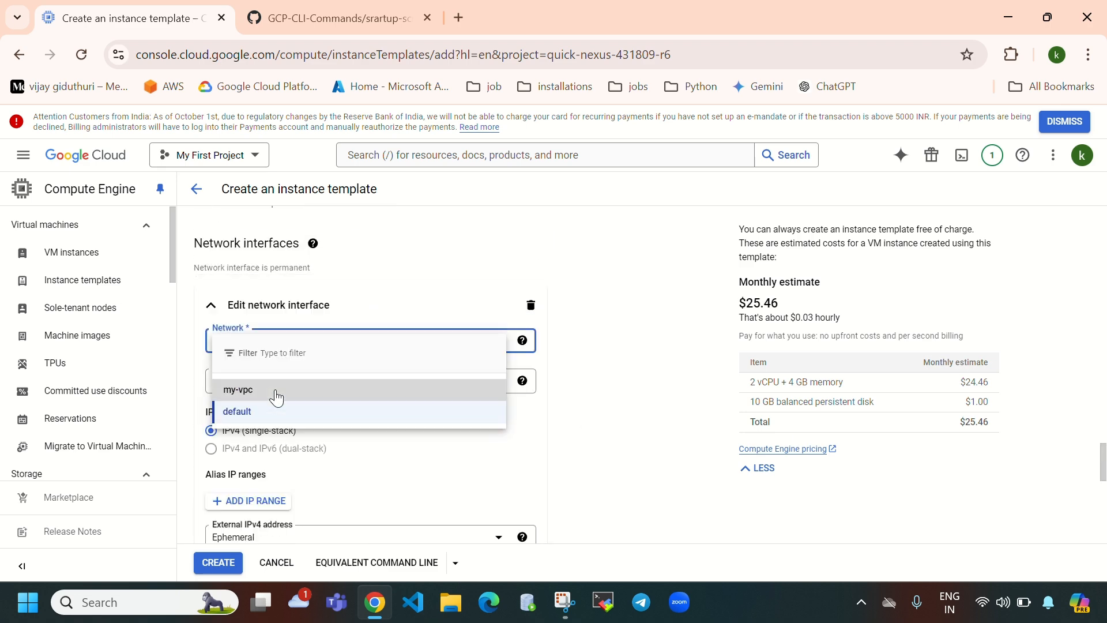
{"action": "left_click", "coordinate": [277, 398]}
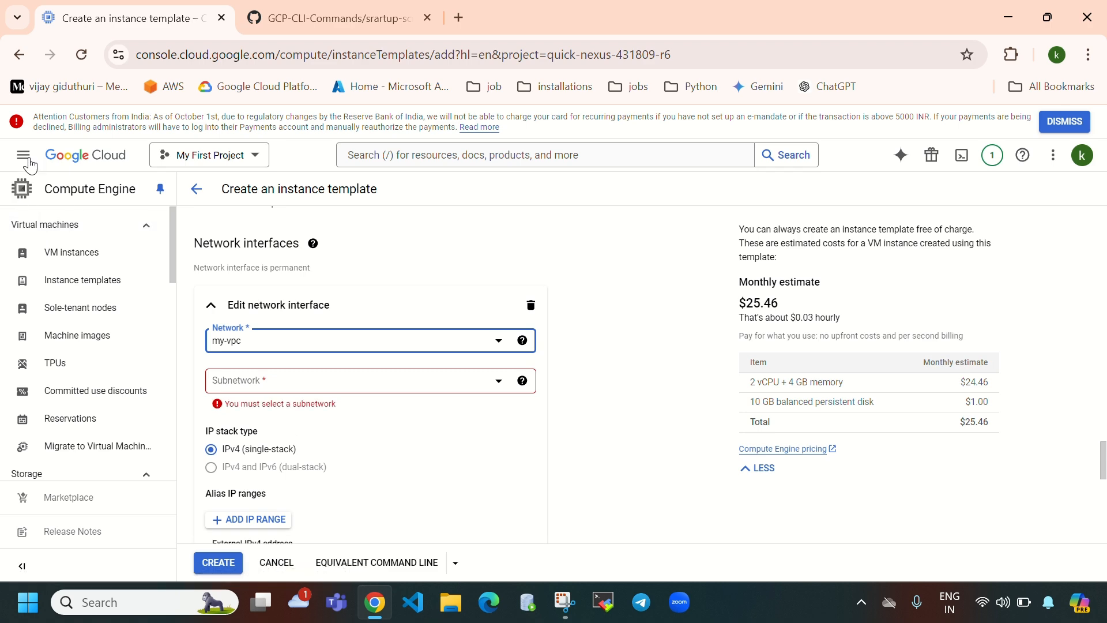
- Open the VPC networks list in a separate browser tab
{"action": "left_click", "coordinate": [70, 198]}
{"action": "scroll", "coordinate": [86, 452], "scroll_direction": "down", "scroll_amount": 3}
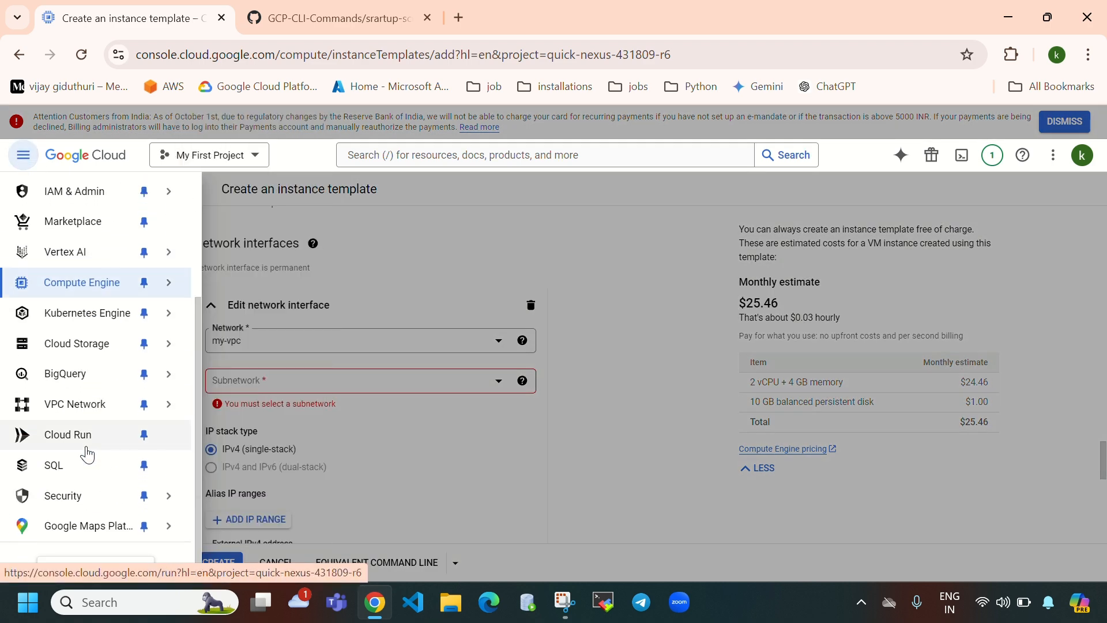
{"action": "right_click", "coordinate": [79, 407]}
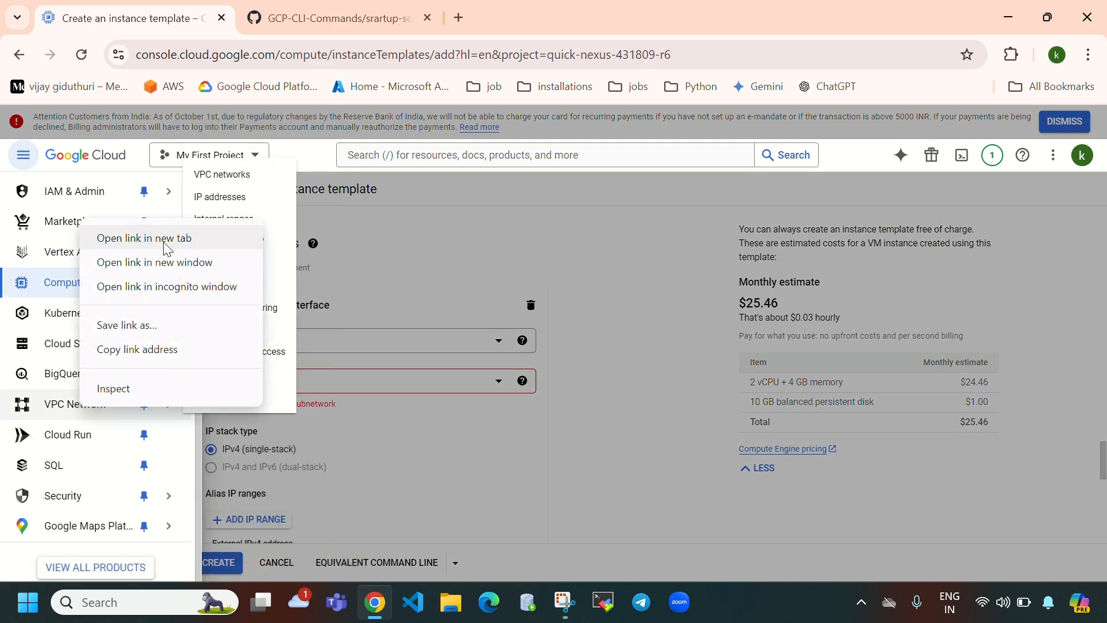
{"action": "left_click", "coordinate": [168, 238]}
{"action": "left_click", "coordinate": [311, 18]}
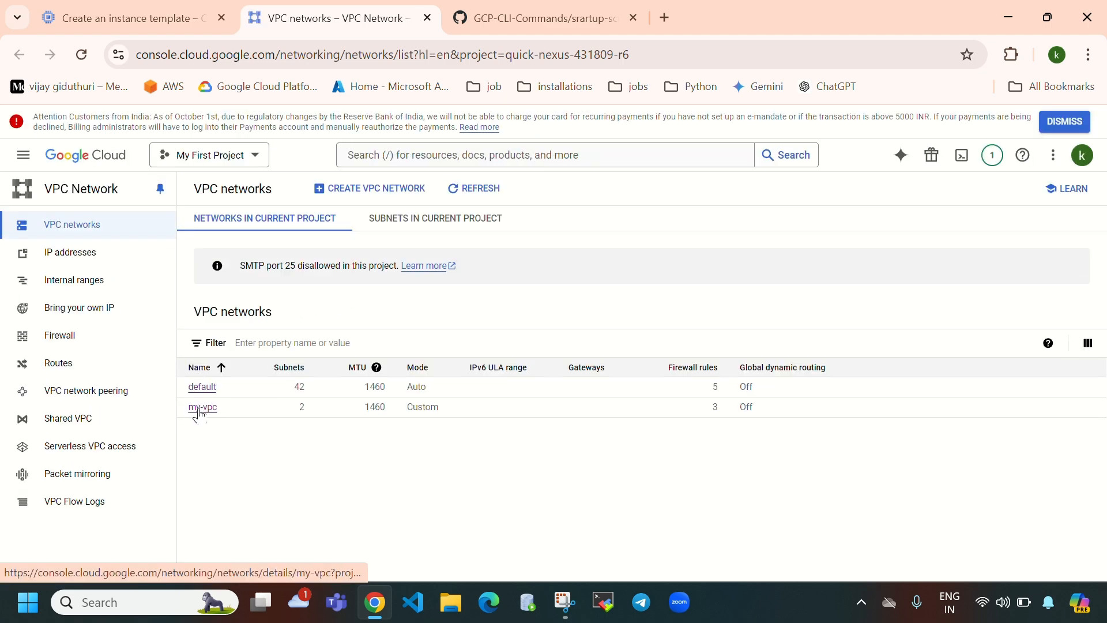
- View my-vpc's subnets: subnet-a in us-central1 and subnet-b in us-east1
{"action": "left_click", "coordinate": [202, 408]}
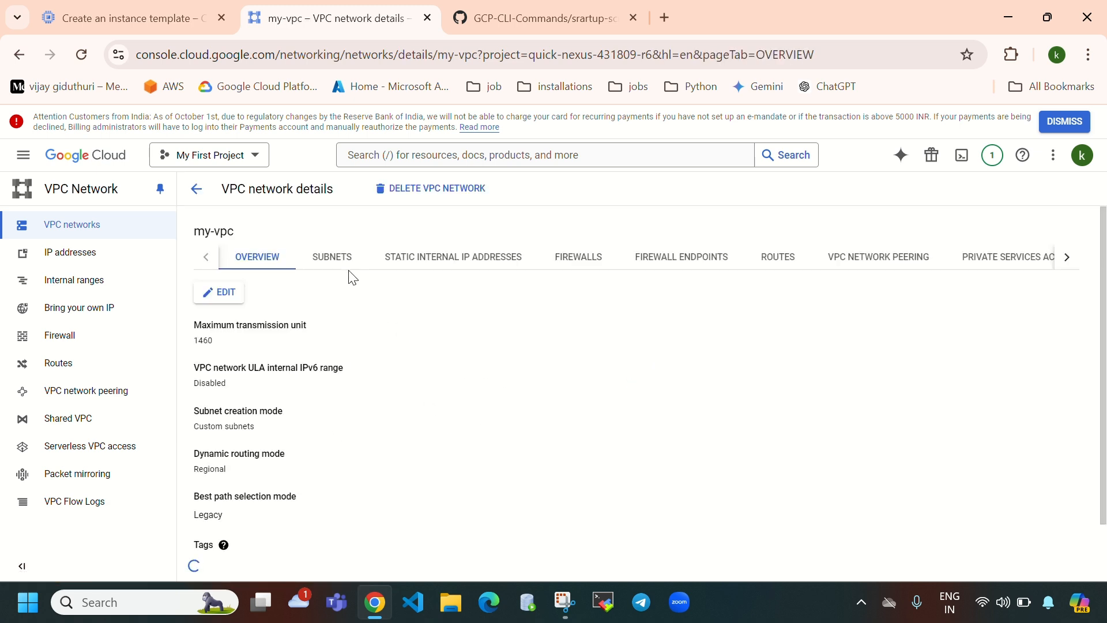
{"action": "left_click", "coordinate": [334, 261]}
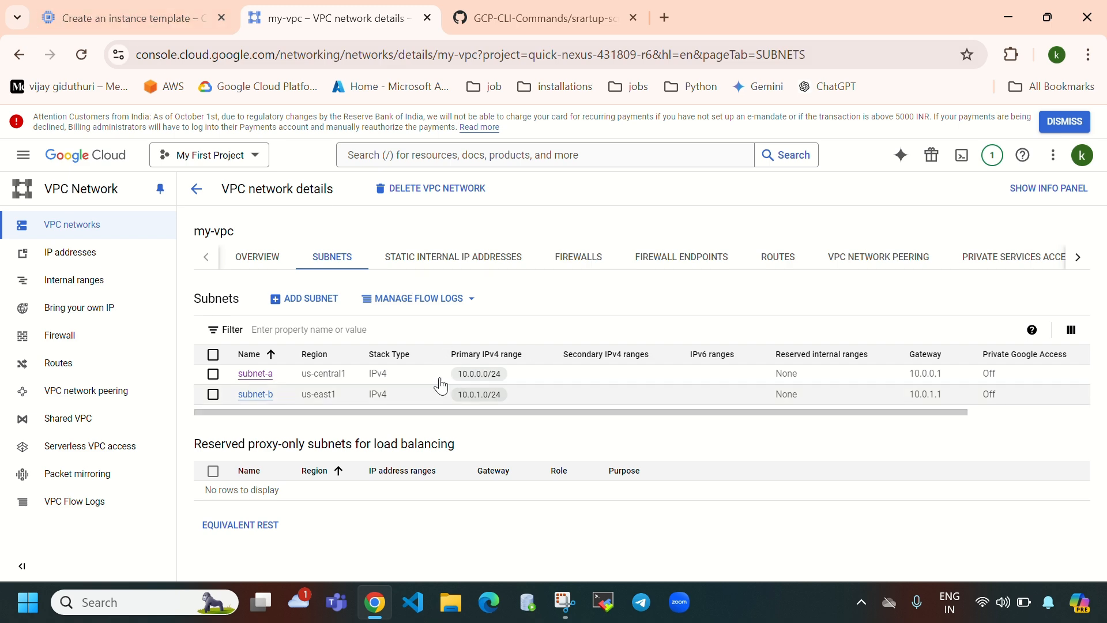
- Set the template's subnetwork to subnet-a (us-central1), cross-checking the my-vpc subnet list
{"action": "left_click", "coordinate": [133, 8]}
{"action": "left_click", "coordinate": [624, 394]}
{"action": "left_click", "coordinate": [407, 382]}
{"action": "left_click", "coordinate": [299, 438]}
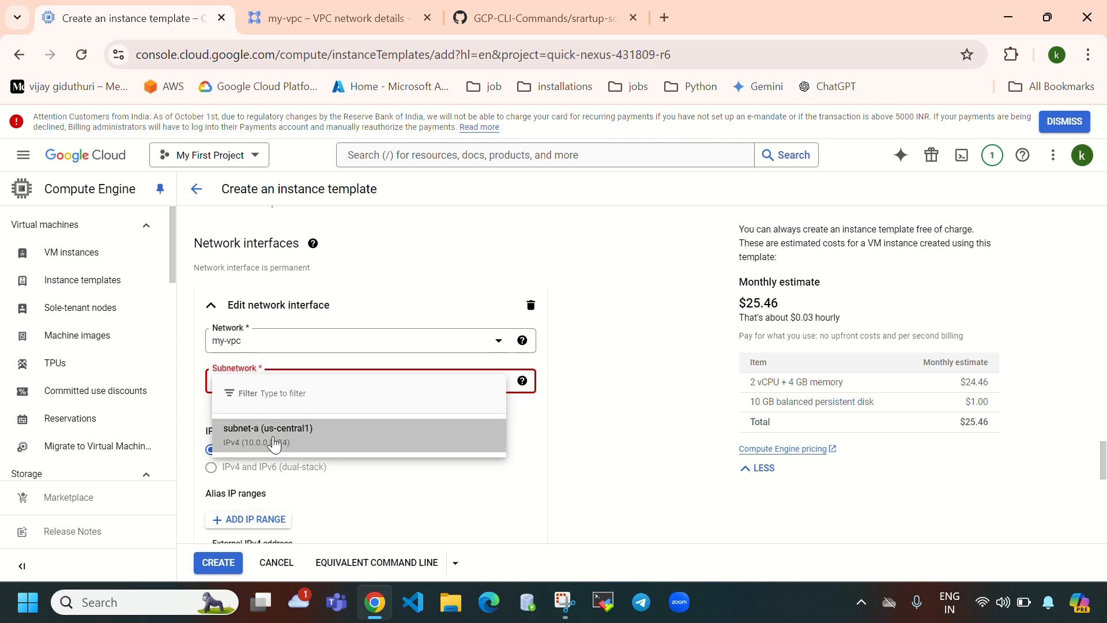
{"action": "scroll", "coordinate": [361, 426], "scroll_direction": "up", "scroll_amount": 15}
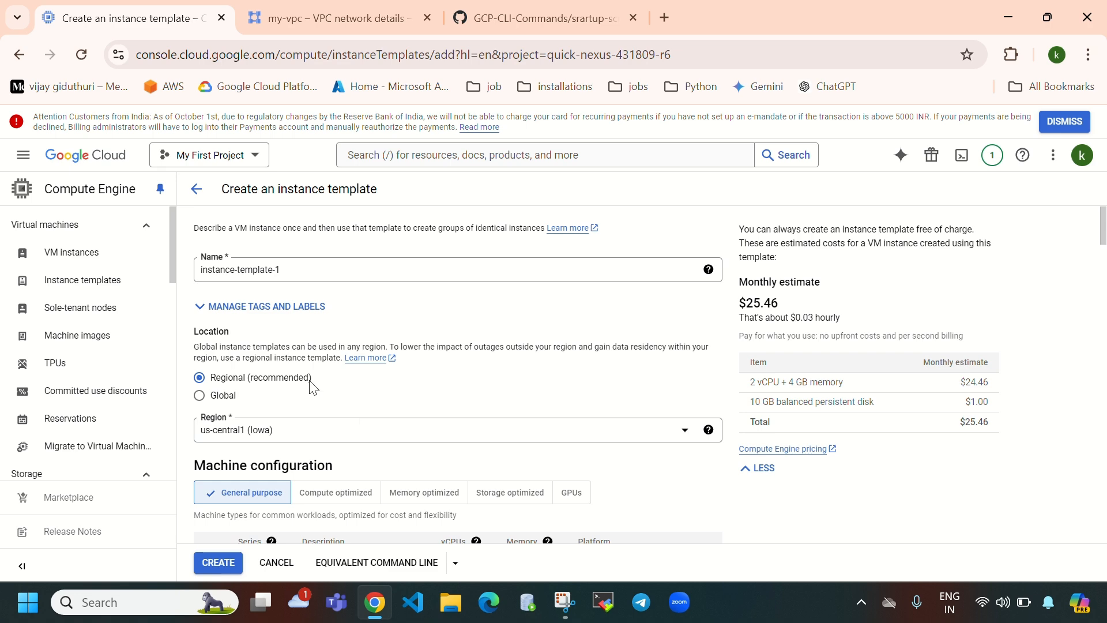
{"action": "scroll", "coordinate": [346, 434], "scroll_direction": "down", "scroll_amount": 12}
{"action": "scroll", "coordinate": [349, 425], "scroll_direction": "down", "scroll_amount": 10}
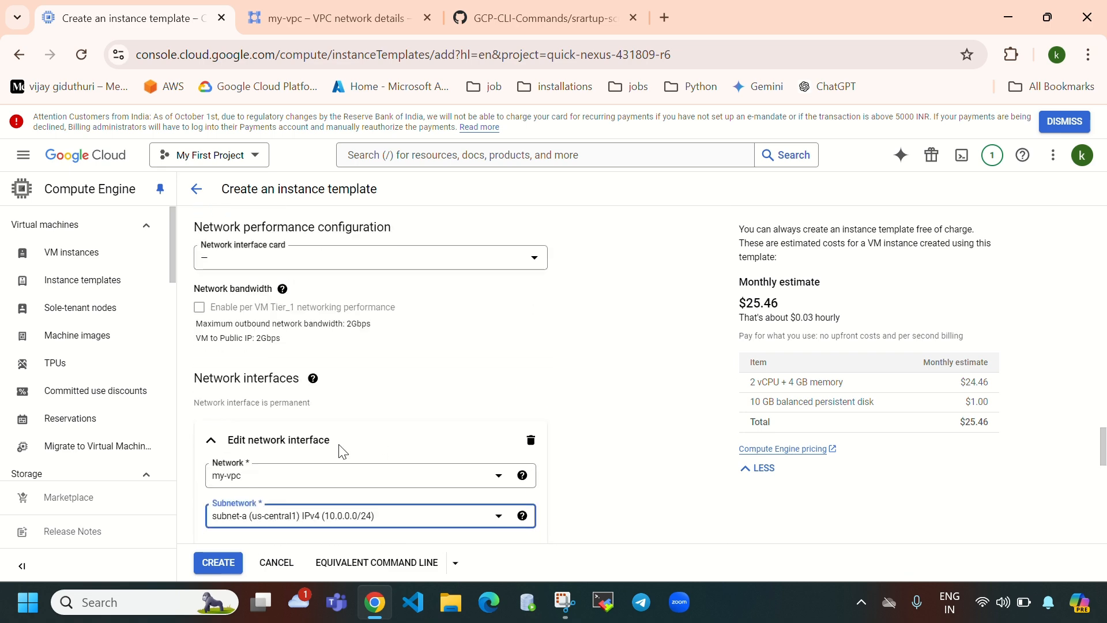
{"action": "left_click", "coordinate": [316, 19]}
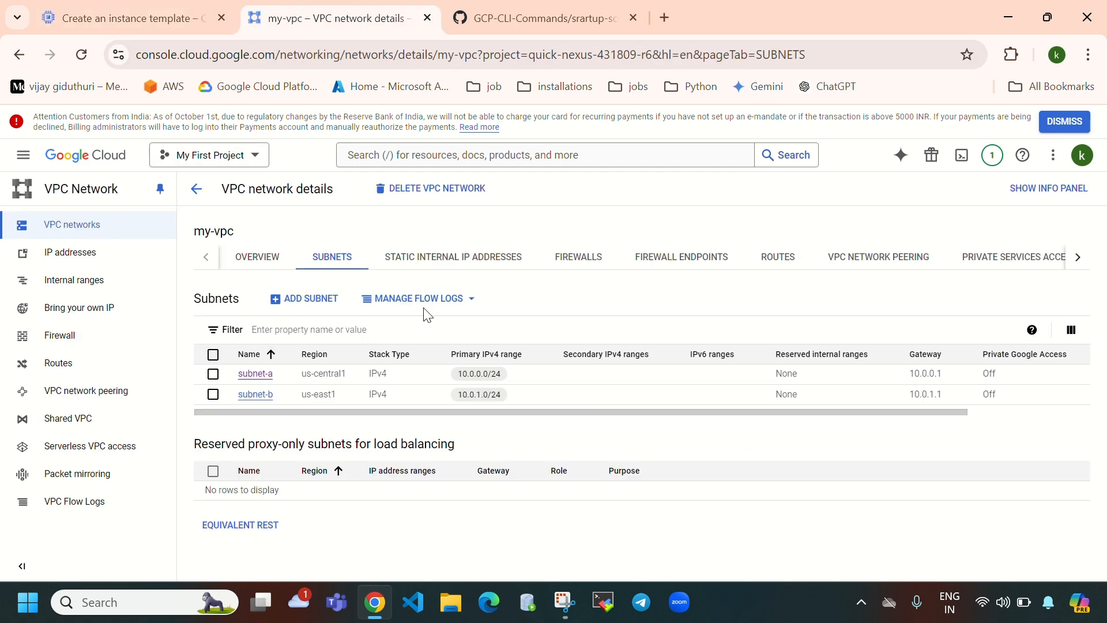
{"action": "left_click", "coordinate": [151, 23]}
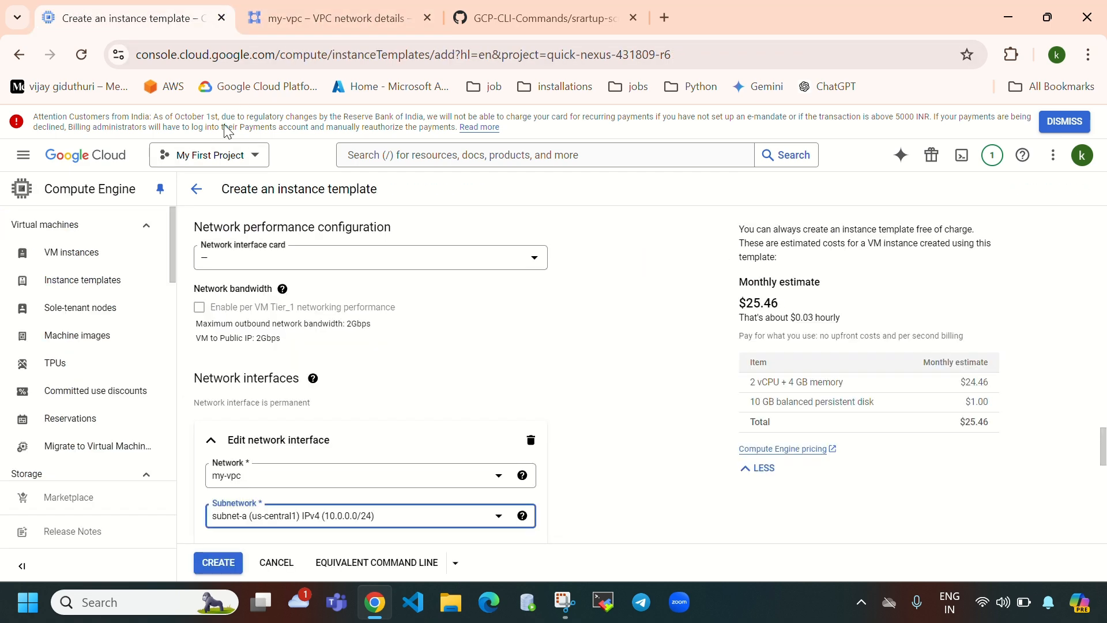
{"action": "left_click", "coordinate": [322, 31]}
{"action": "left_click", "coordinate": [153, 32]}
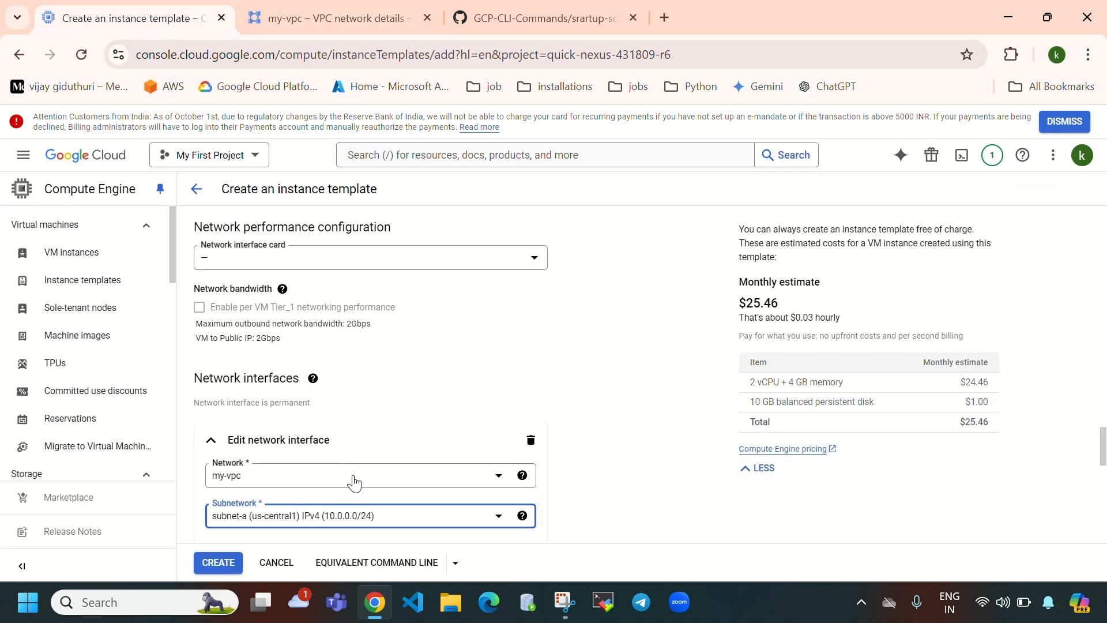
- Expand Management and place the cursor in the empty Startup script field
{"action": "scroll", "coordinate": [427, 479], "scroll_direction": "down", "scroll_amount": 10}
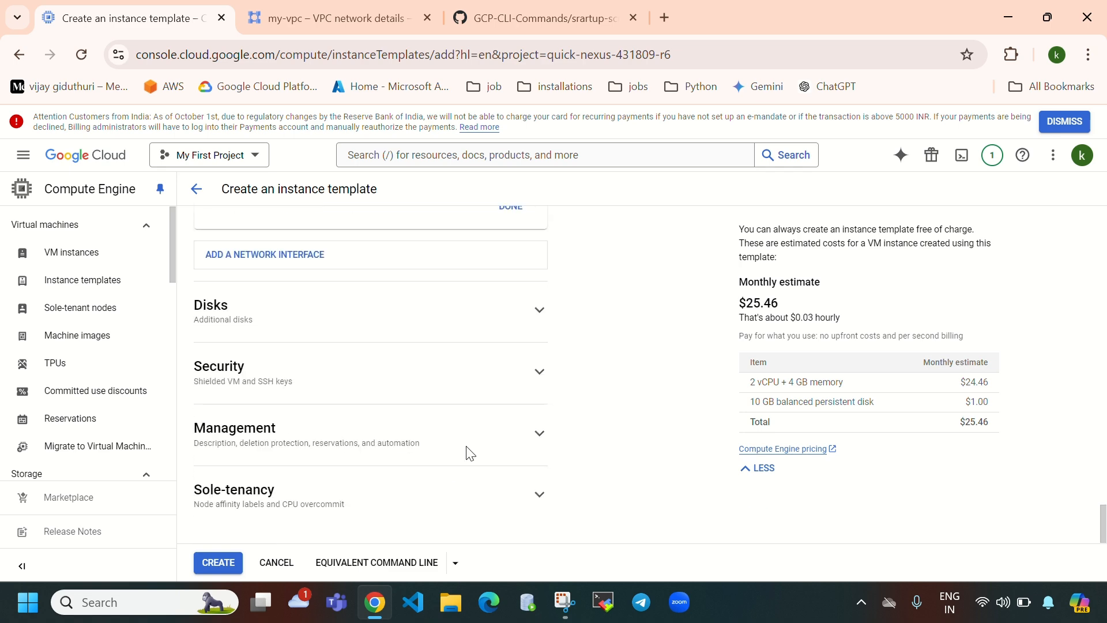
{"action": "left_click", "coordinate": [539, 433]}
{"action": "scroll", "coordinate": [427, 455], "scroll_direction": "down", "scroll_amount": 3}
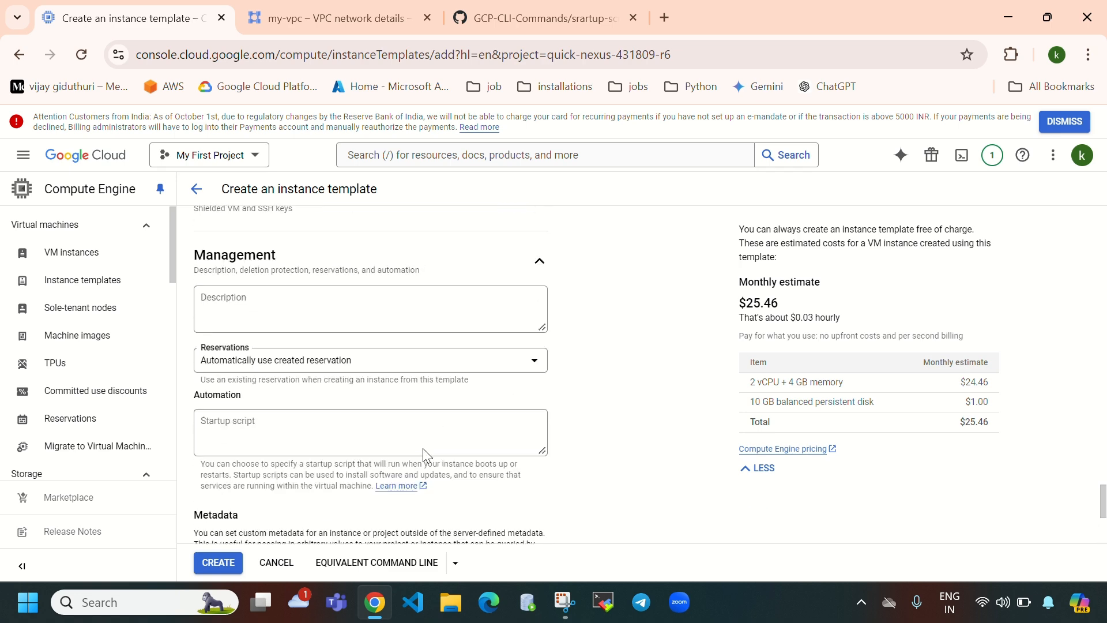
{"action": "scroll", "coordinate": [423, 448], "scroll_direction": "down", "scroll_amount": 2}
{"action": "left_click", "coordinate": [329, 348]}
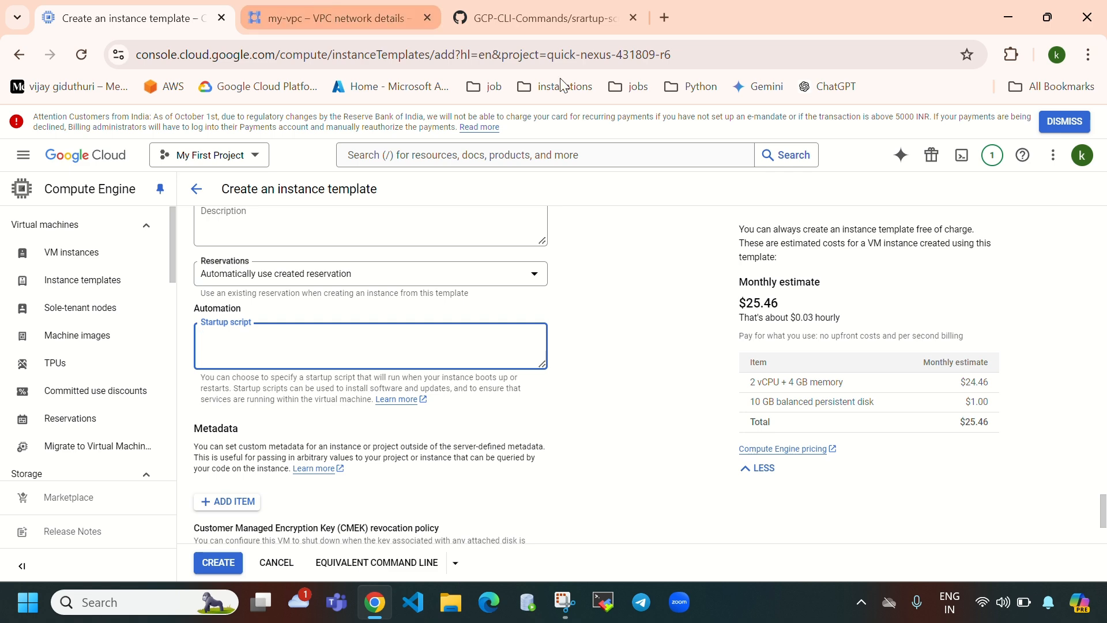
- Open a new browser tab and place it ahead of the GitHub tab
{"action": "left_click", "coordinate": [1034, 19]}
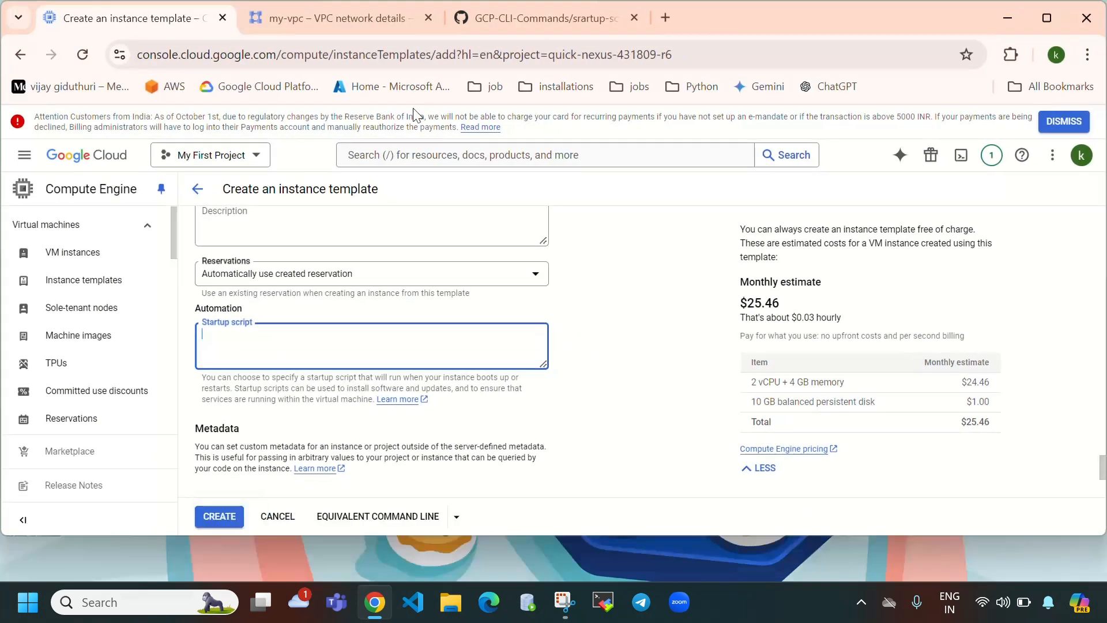
{"action": "double_click", "coordinate": [781, 19]}
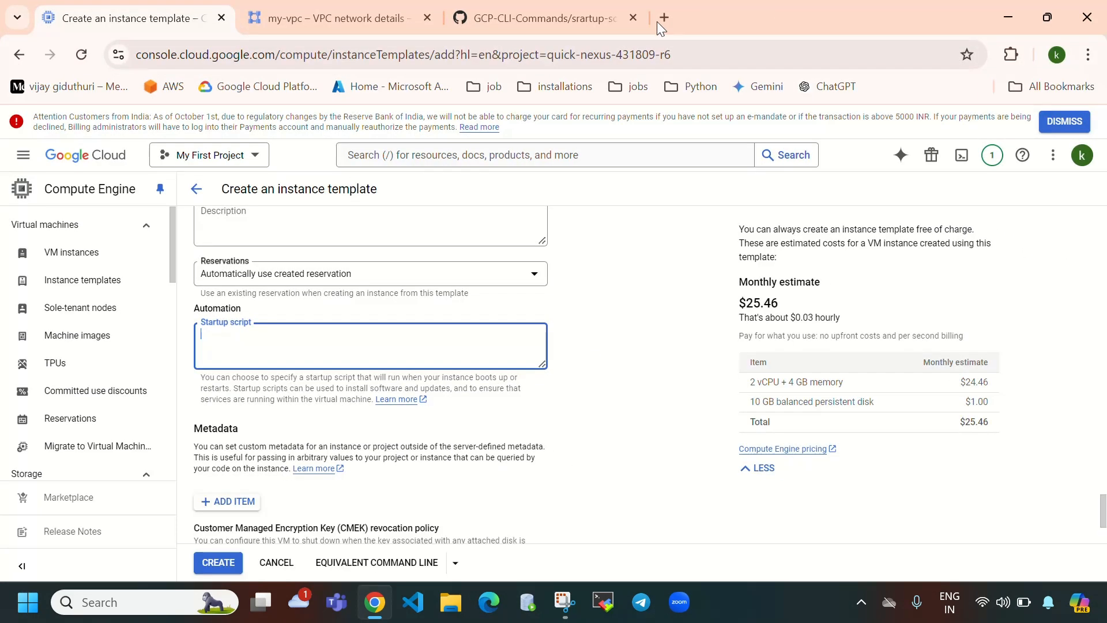
{"action": "left_click", "coordinate": [667, 20]}
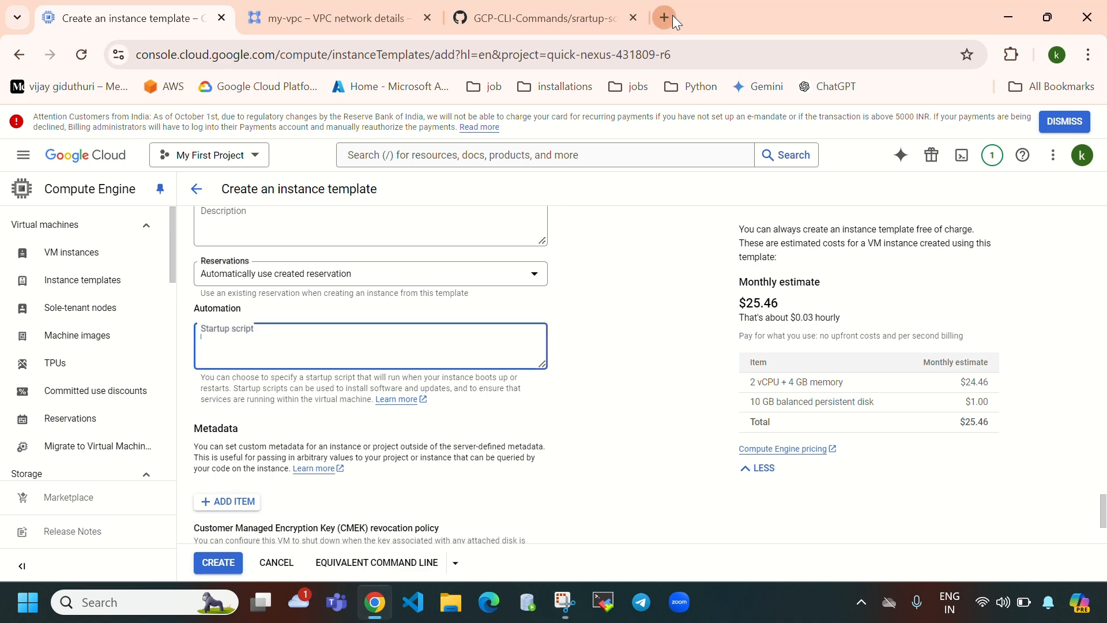
{"action": "left_click", "coordinate": [672, 15]}
{"action": "left_click_drag", "start_coordinate": [715, 19], "coordinate": [548, 25]}
{"action": "left_click", "coordinate": [736, 18]}
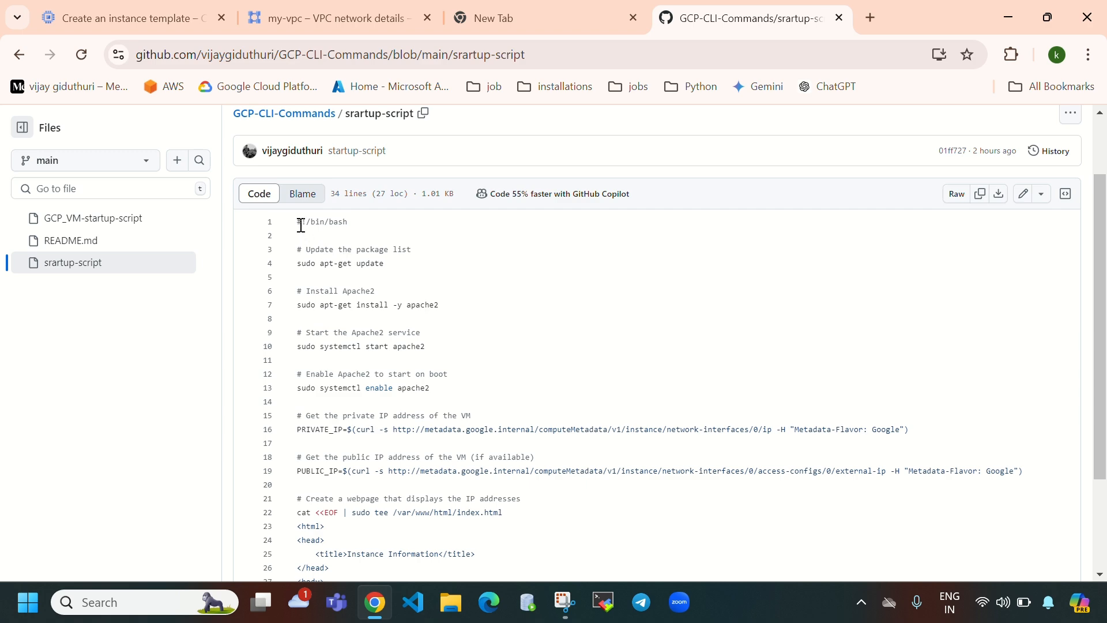
{"action": "left_click_drag", "start_coordinate": [300, 226], "coordinate": [696, 618]}
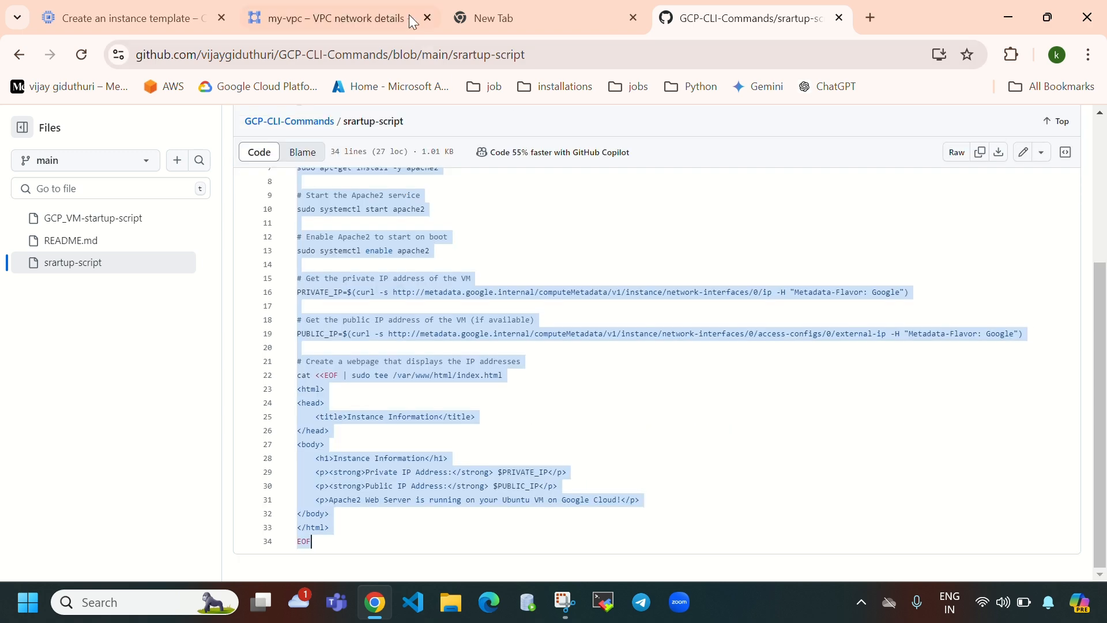
{"action": "left_click", "coordinate": [127, 18]}
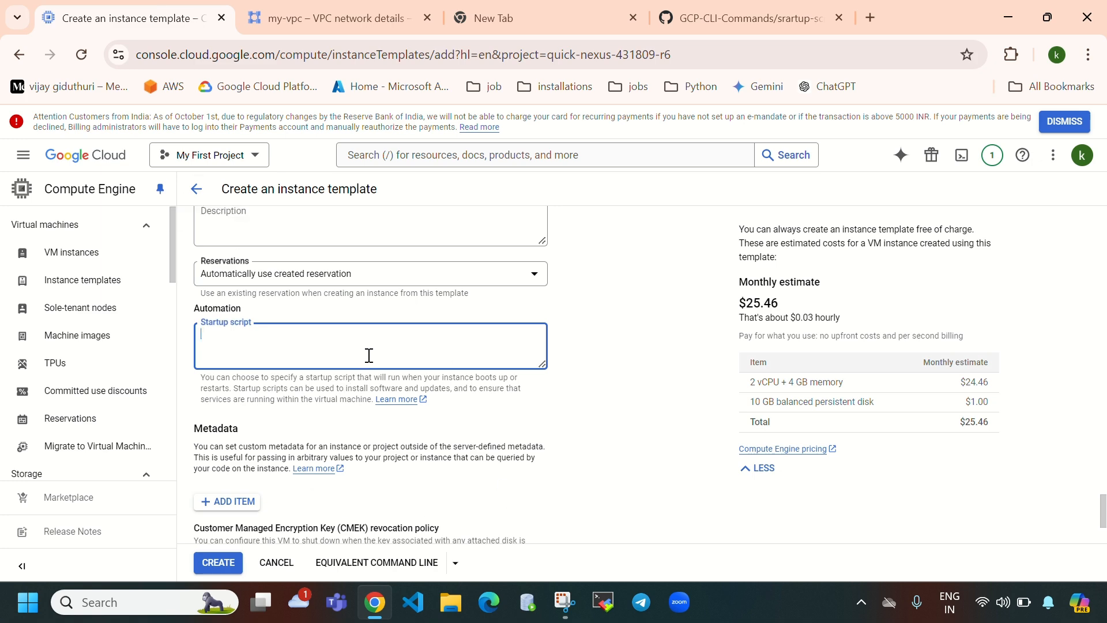
{"action": "key", "text": "ctrl+v"}
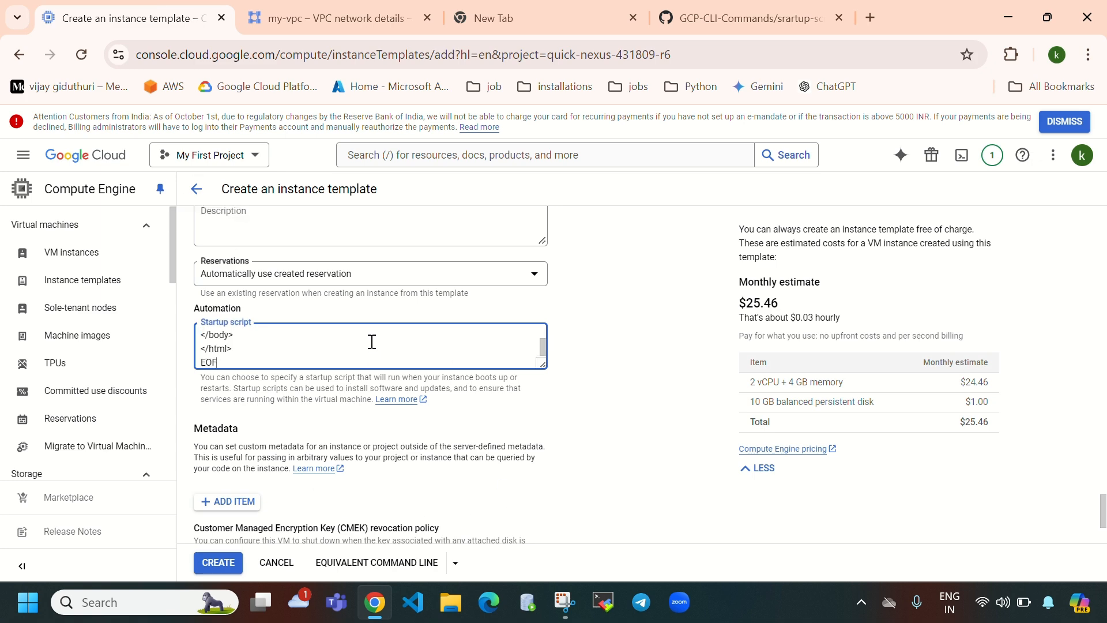
{"action": "left_click", "coordinate": [741, 26]}
{"action": "left_click", "coordinate": [794, 277]}
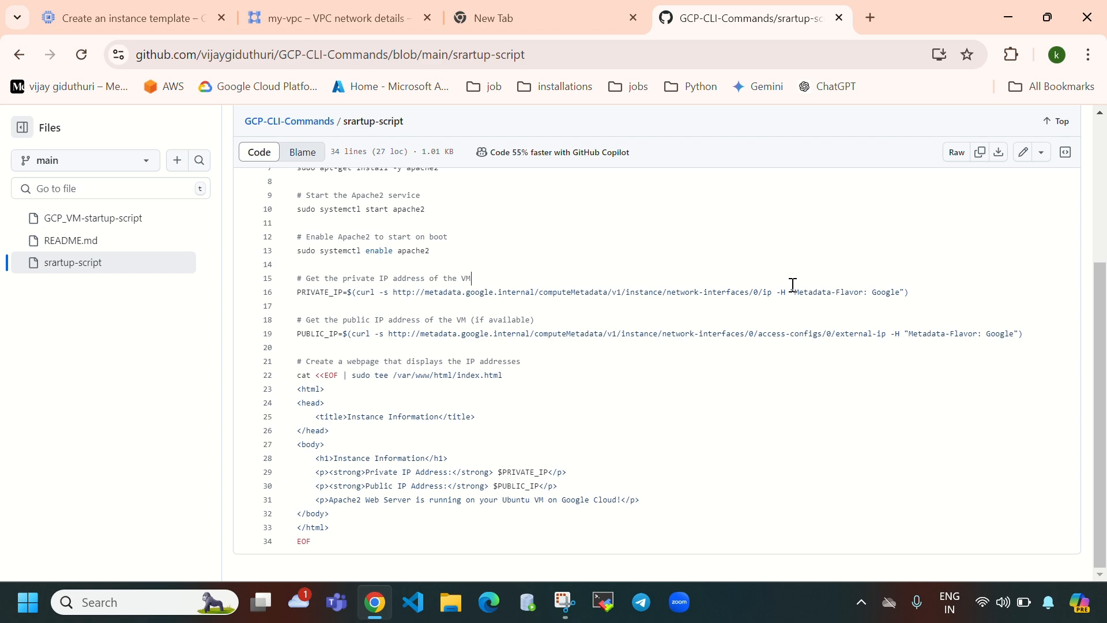
{"action": "scroll", "coordinate": [517, 302], "scroll_direction": "up", "scroll_amount": 3}
{"action": "left_click_drag", "start_coordinate": [302, 300], "coordinate": [395, 318]}
{"action": "left_click_drag", "start_coordinate": [464, 328], "coordinate": [299, 354]}
{"action": "left_click_drag", "start_coordinate": [448, 382], "coordinate": [297, 383]}
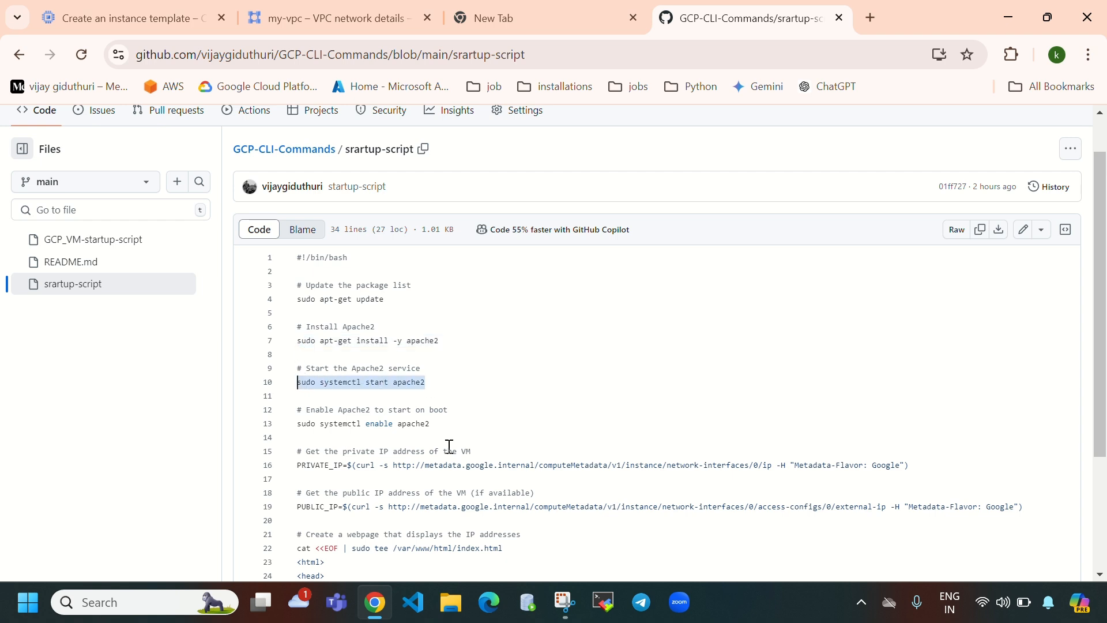
{"action": "left_click_drag", "start_coordinate": [438, 421], "coordinate": [302, 428]}
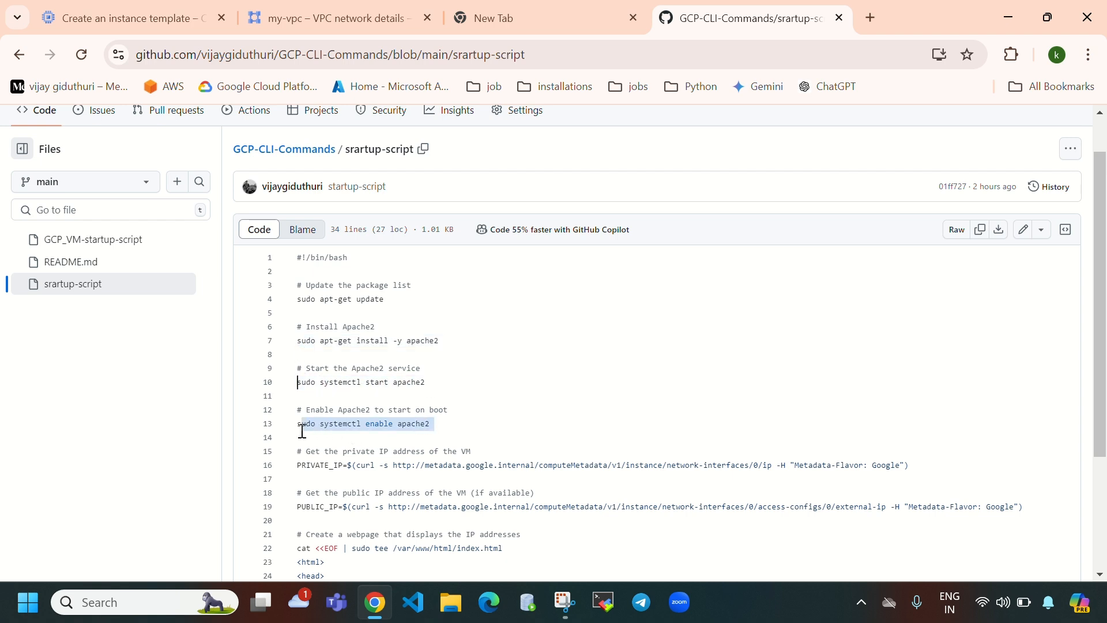
{"action": "scroll", "coordinate": [535, 398], "scroll_direction": "down", "scroll_amount": 1}
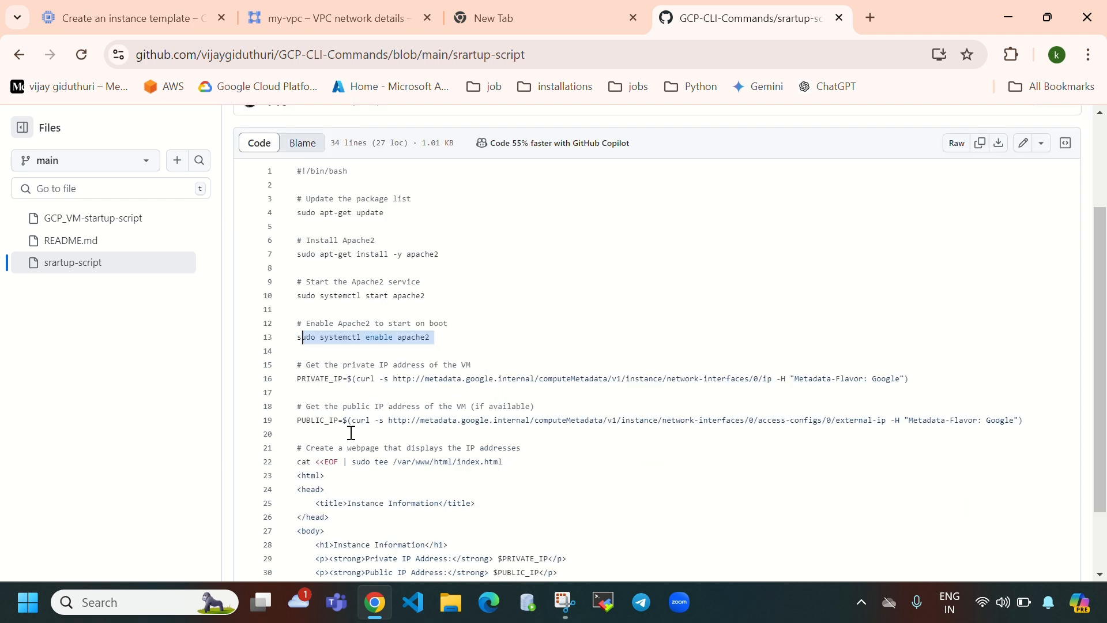
{"action": "scroll", "coordinate": [571, 445], "scroll_direction": "down", "scroll_amount": 1}
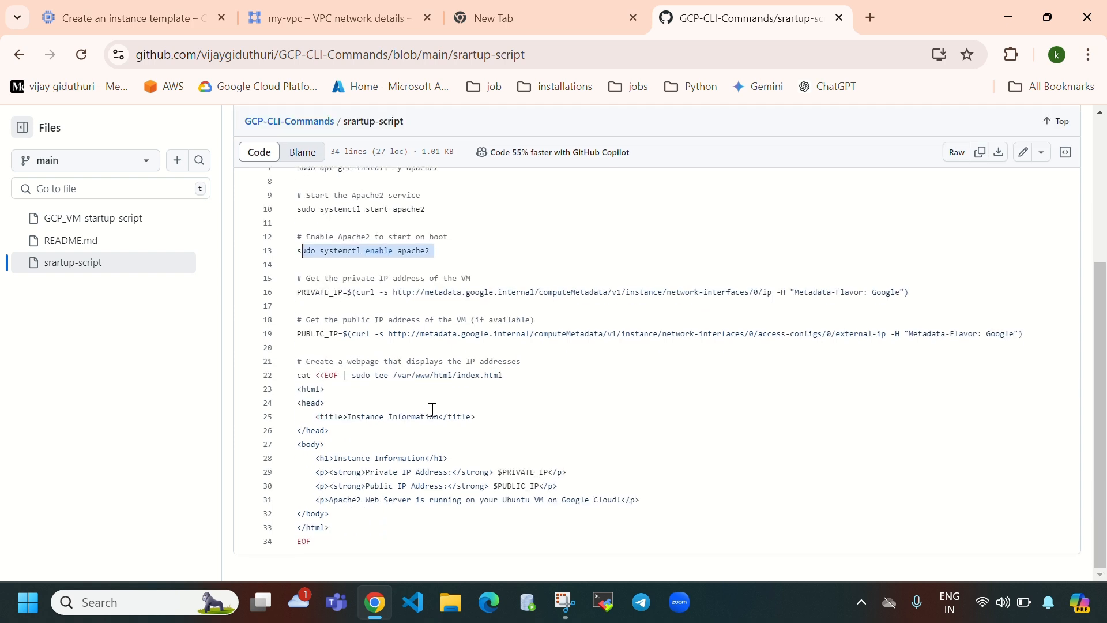
{"action": "left_click_drag", "start_coordinate": [398, 376], "coordinate": [507, 376]}
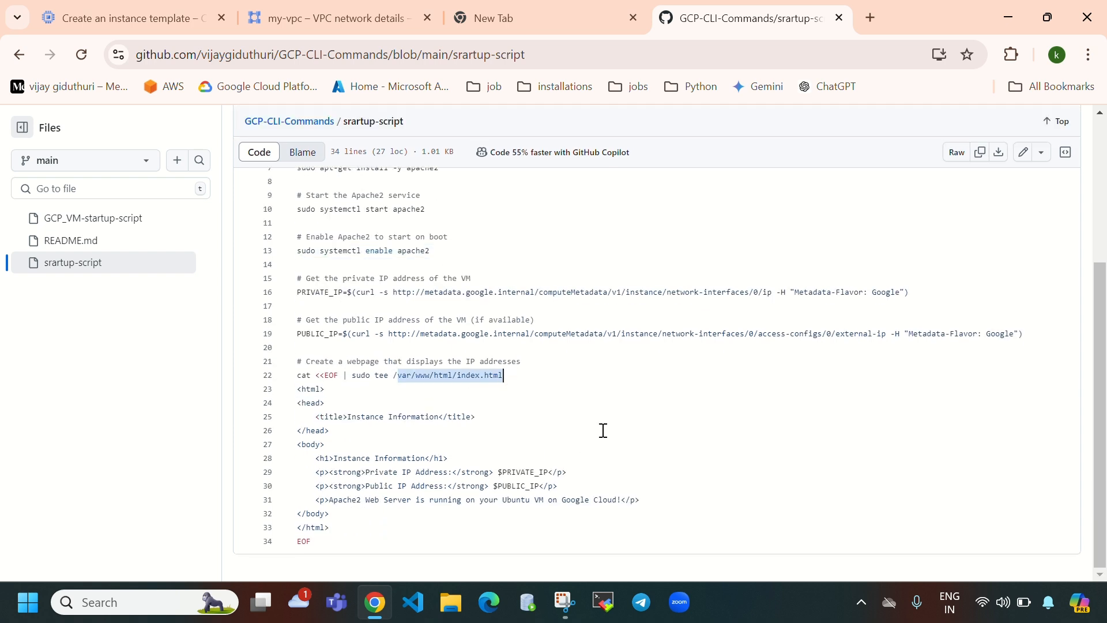
{"action": "left_click_drag", "start_coordinate": [337, 458], "coordinate": [427, 460]}
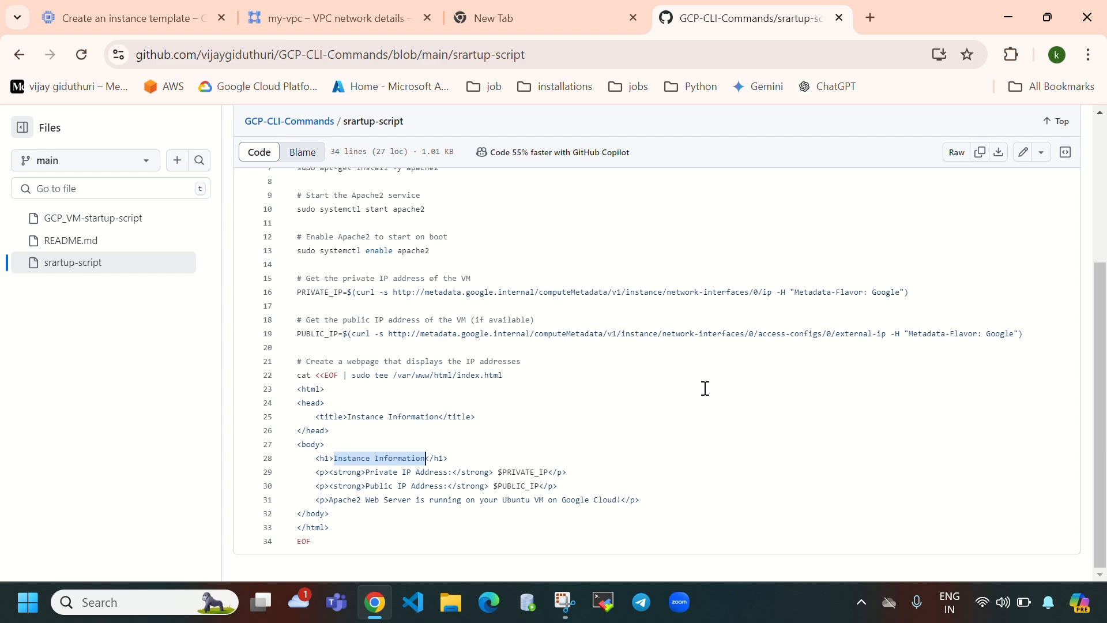
- Create instance-template-1 with the Apache startup script
{"action": "left_click", "coordinate": [134, 15]}
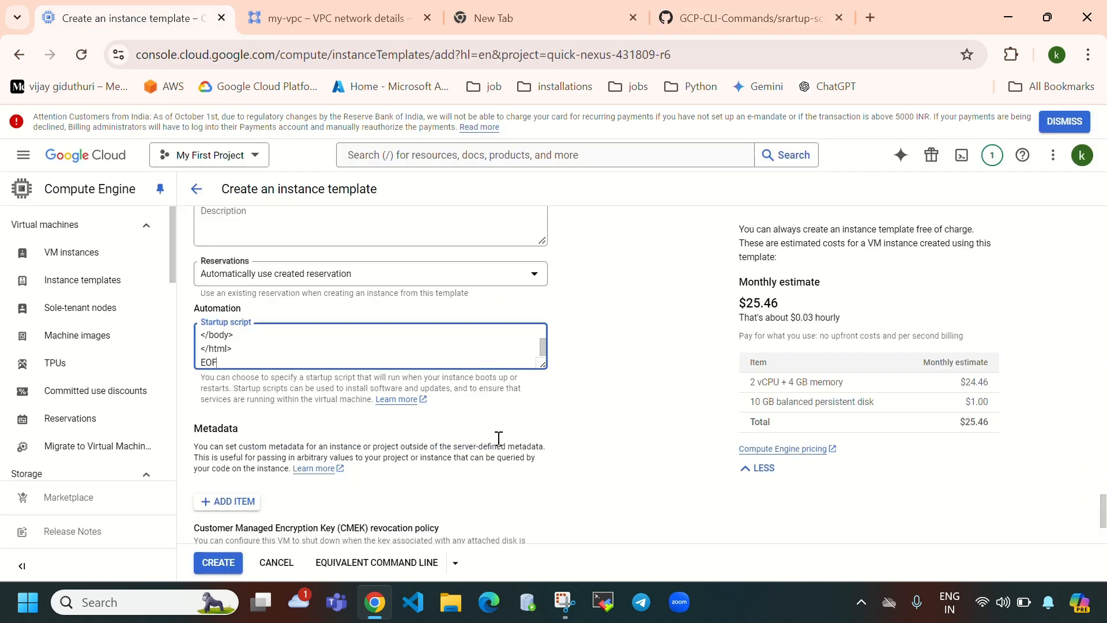
{"action": "scroll", "coordinate": [496, 456], "scroll_direction": "down", "scroll_amount": 1}
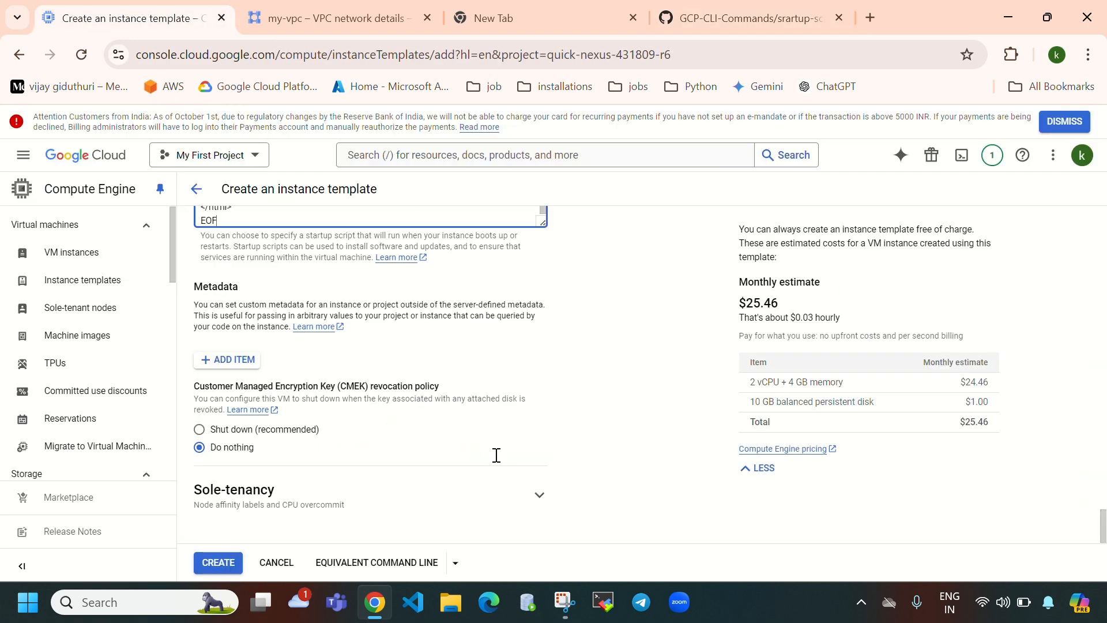
{"action": "left_click", "coordinate": [210, 565]}
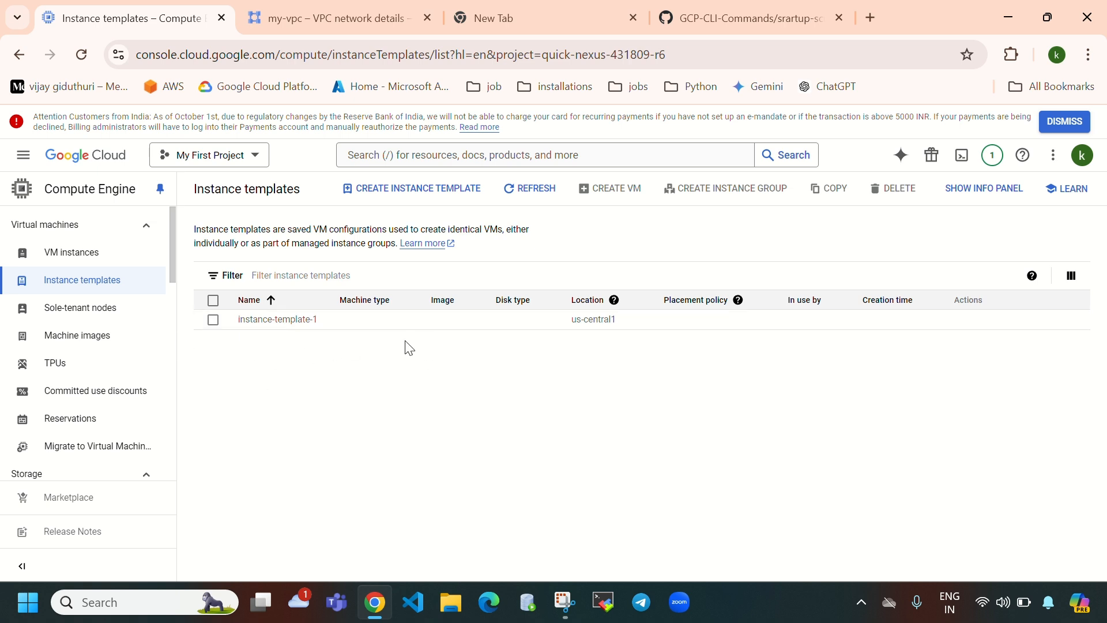
- Refresh the templates list and check notifications until instance-template-1 appears
{"action": "left_click", "coordinate": [528, 188]}
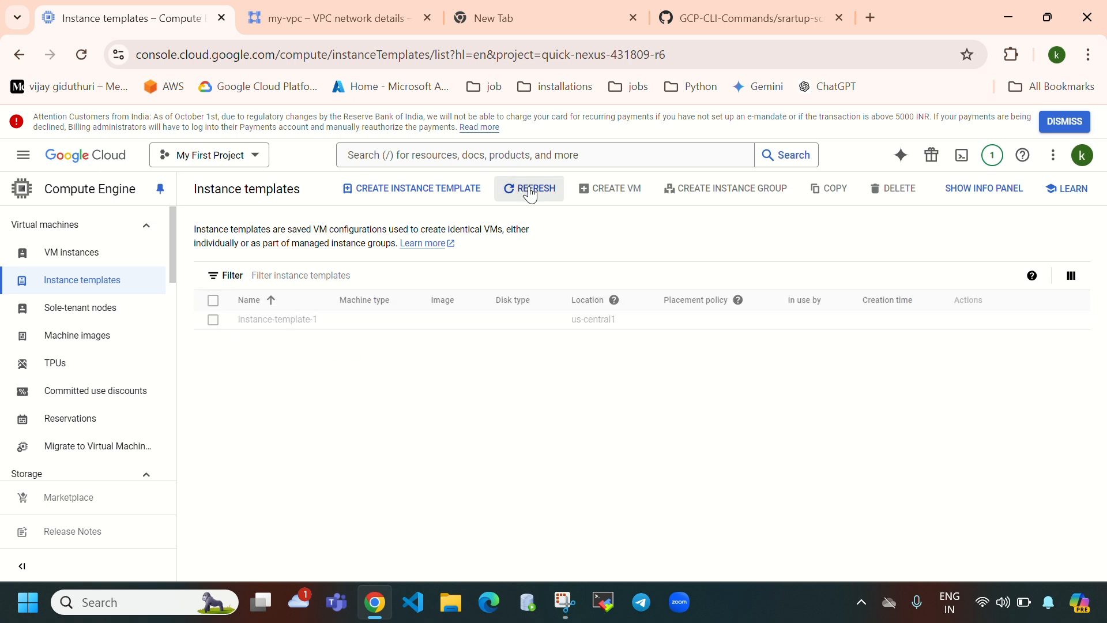
{"action": "left_click", "coordinate": [992, 154]}
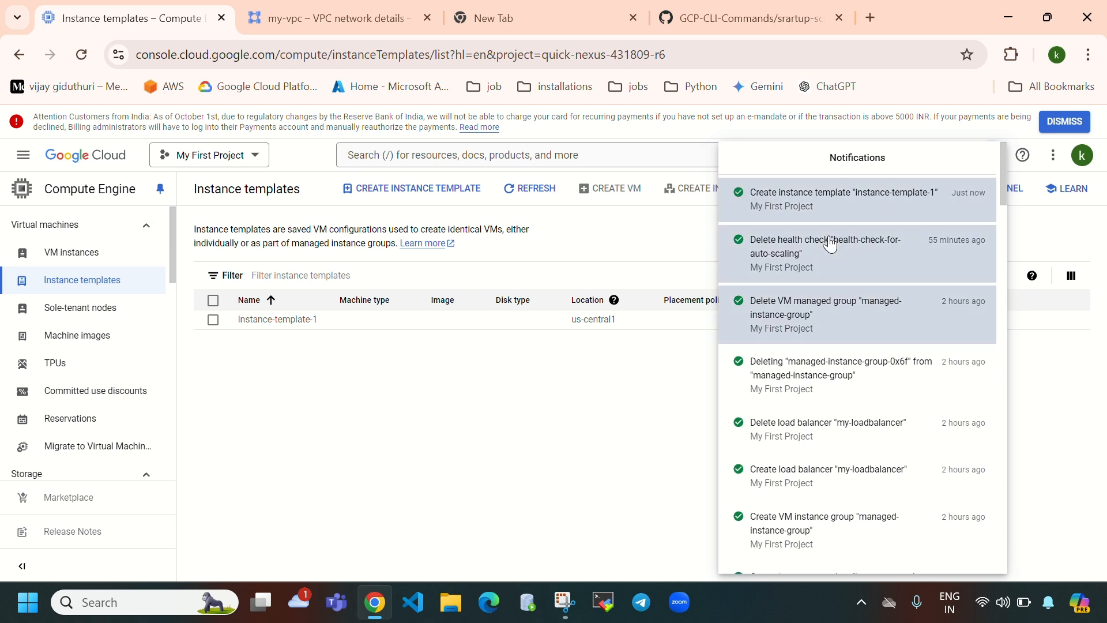
{"action": "left_click", "coordinate": [609, 429]}
{"action": "left_click", "coordinate": [530, 201]}
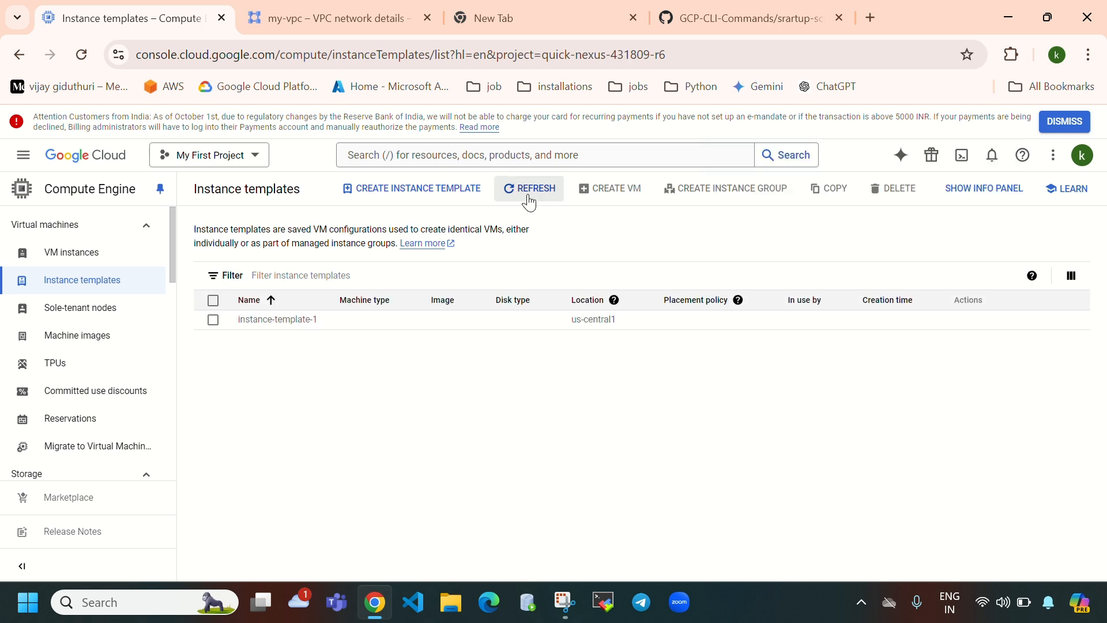
{"action": "left_click", "coordinate": [529, 200]}
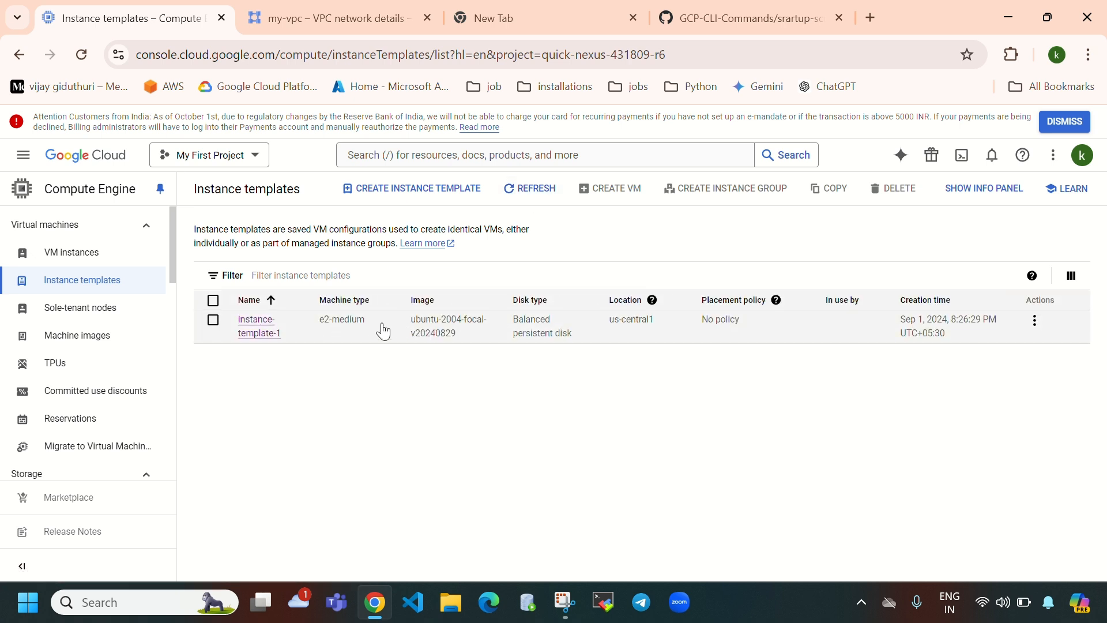
{"action": "scroll", "coordinate": [75, 369], "scroll_direction": "down", "scroll_amount": 3}
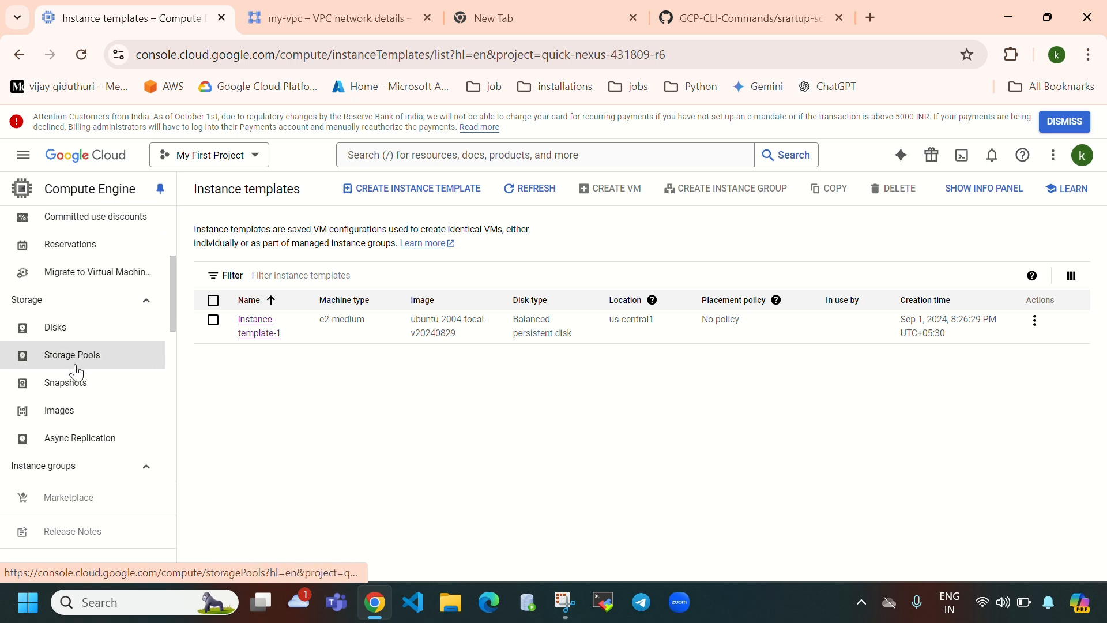
{"action": "scroll", "coordinate": [81, 392], "scroll_direction": "down", "scroll_amount": 2}
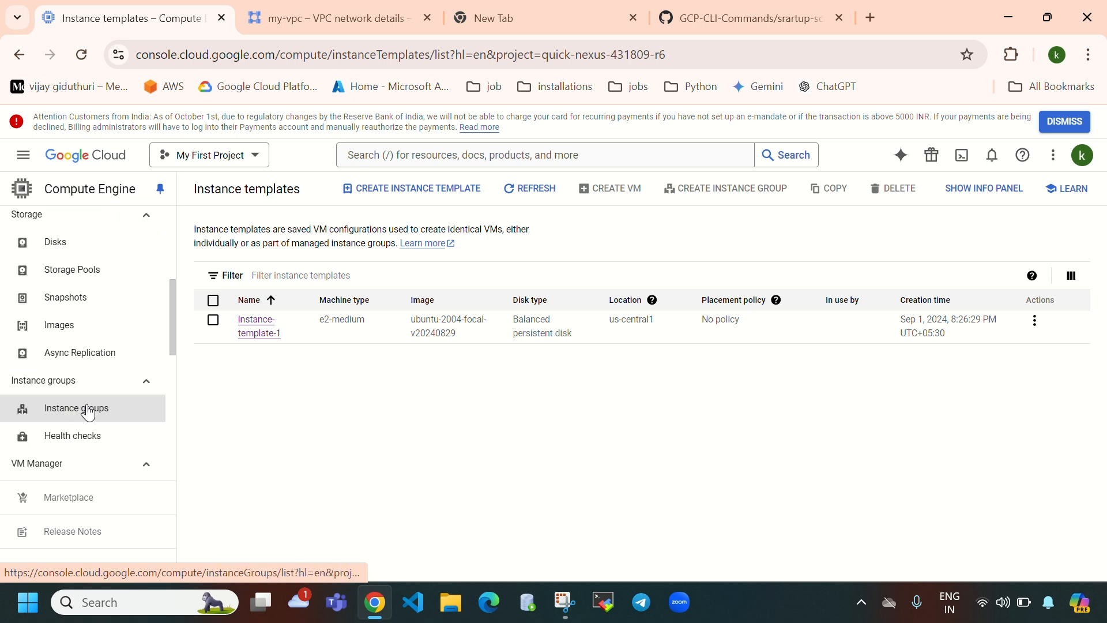
- Start a new instance group named managed-instance-group-for-auto-acaling, all lowercase
{"action": "left_click", "coordinate": [87, 409]}
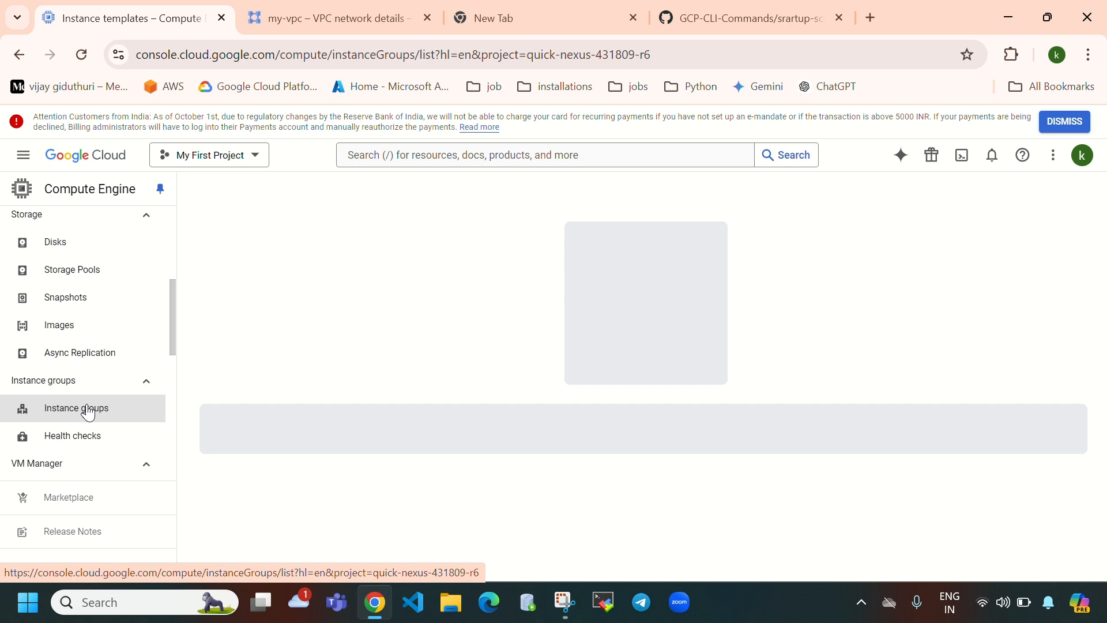
{"action": "scroll", "coordinate": [113, 344], "scroll_direction": "down", "scroll_amount": 3}
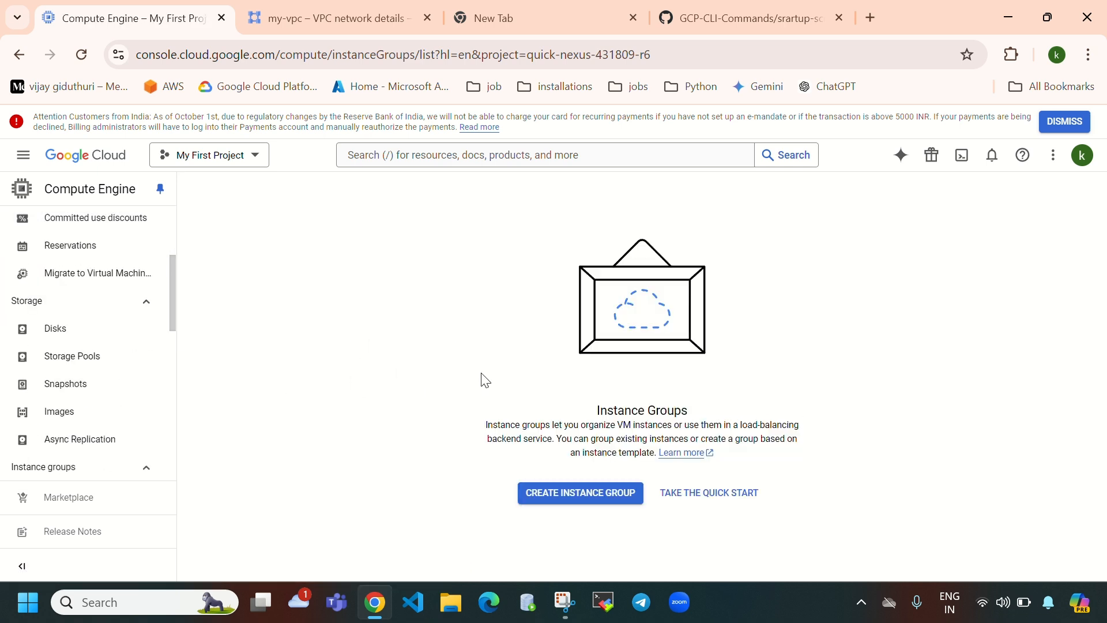
{"action": "left_click", "coordinate": [608, 494]}
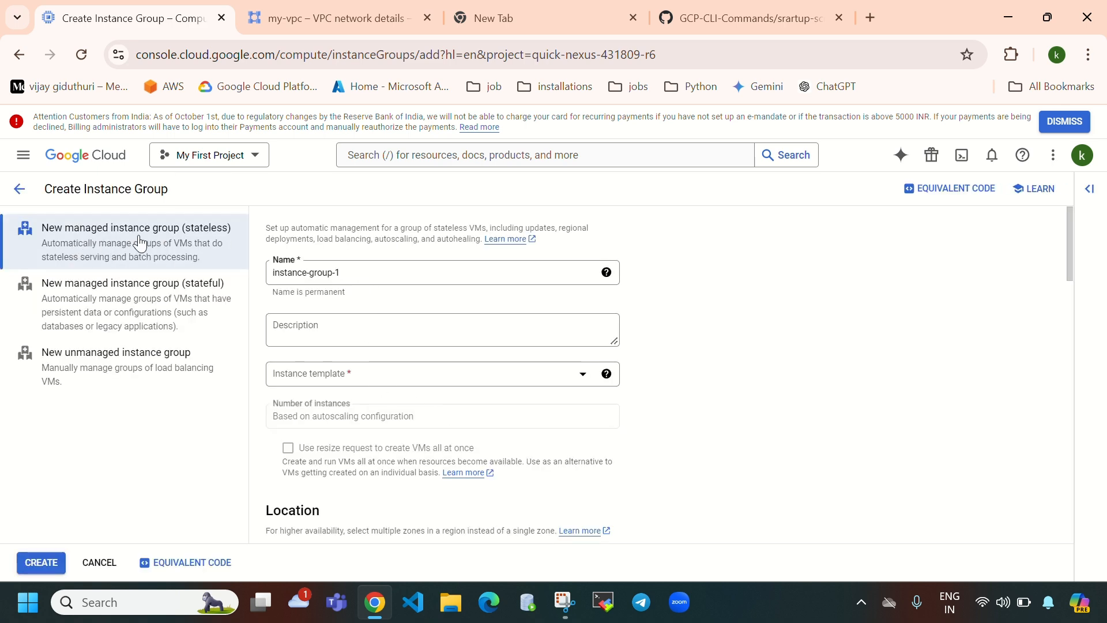
{"action": "left_click", "coordinate": [368, 274]}
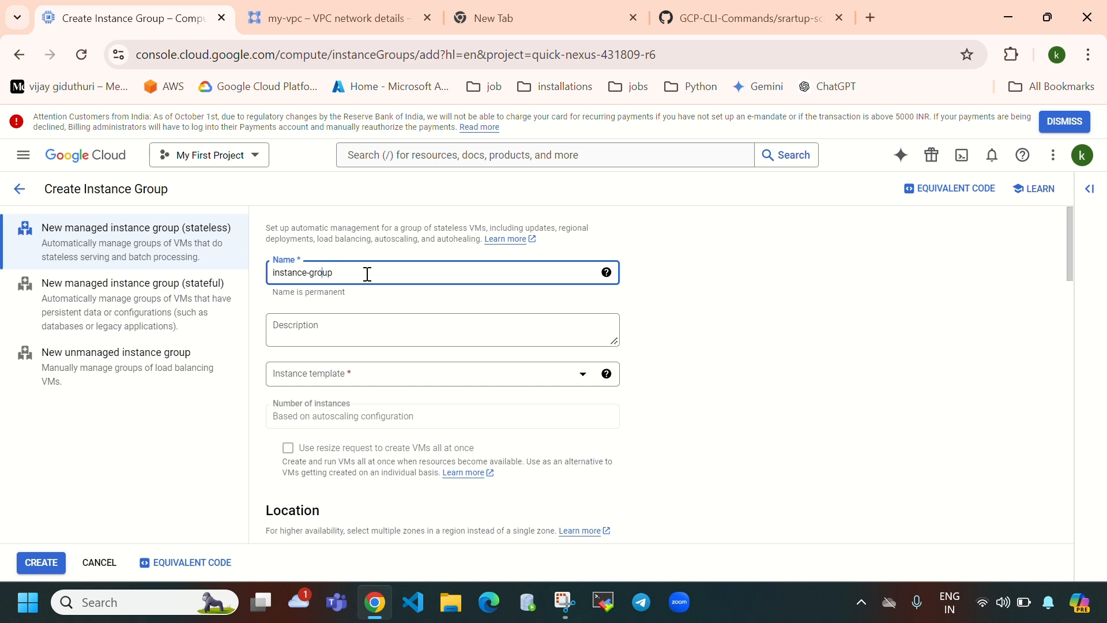
{"action": "type", "text": "managed-"}
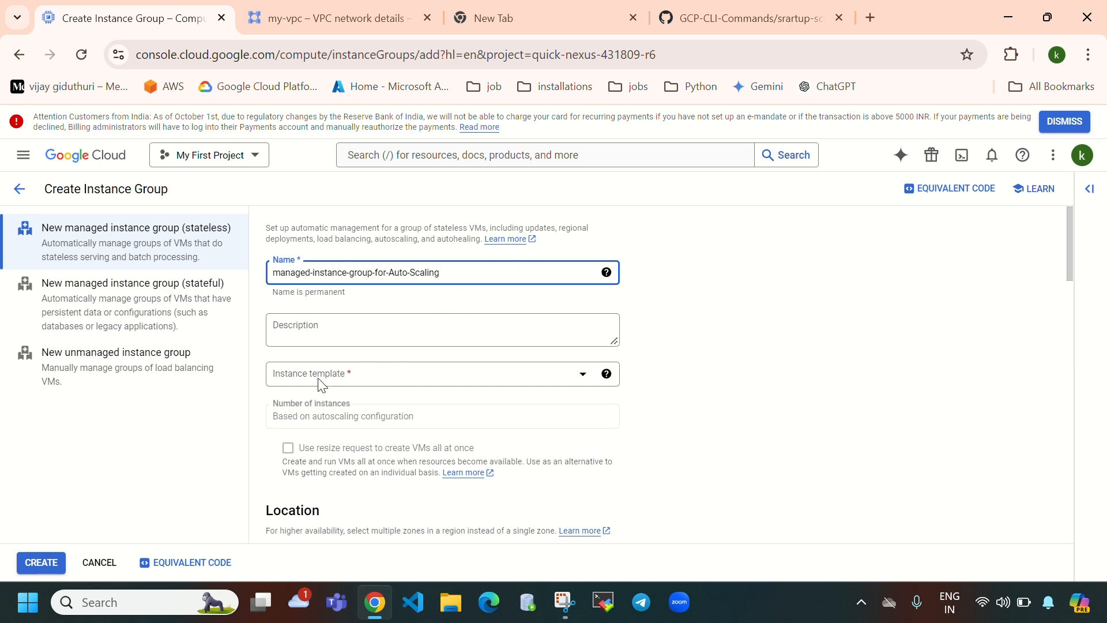
{"action": "left_click", "coordinate": [384, 383]}
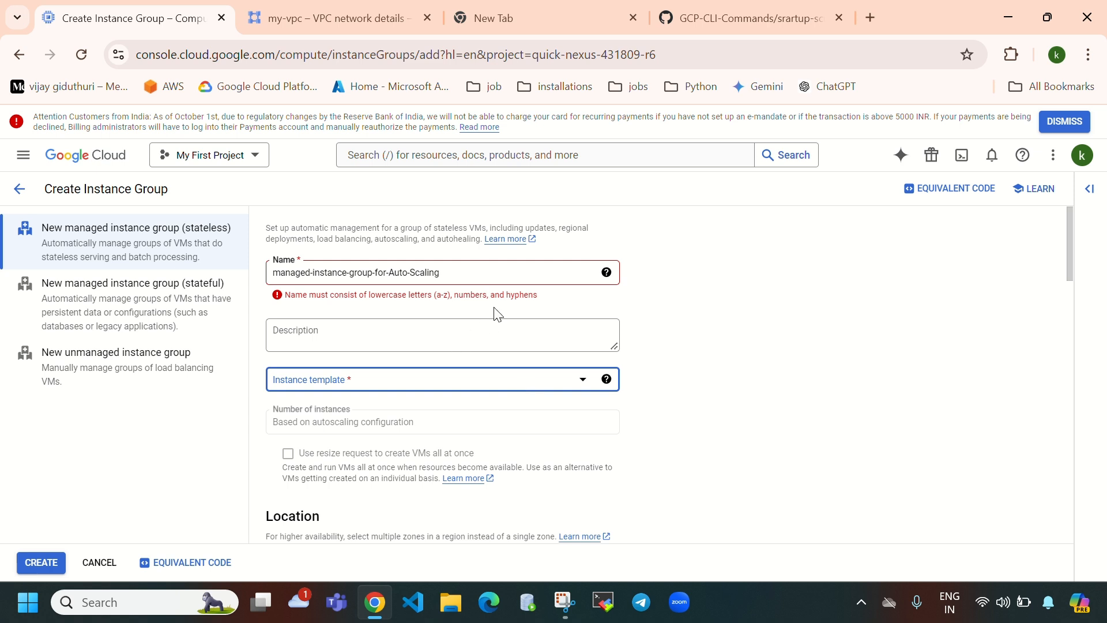
{"action": "left_click", "coordinate": [394, 276]}
{"action": "key", "text": "BackSpace"}
{"action": "type", "text": "a"}
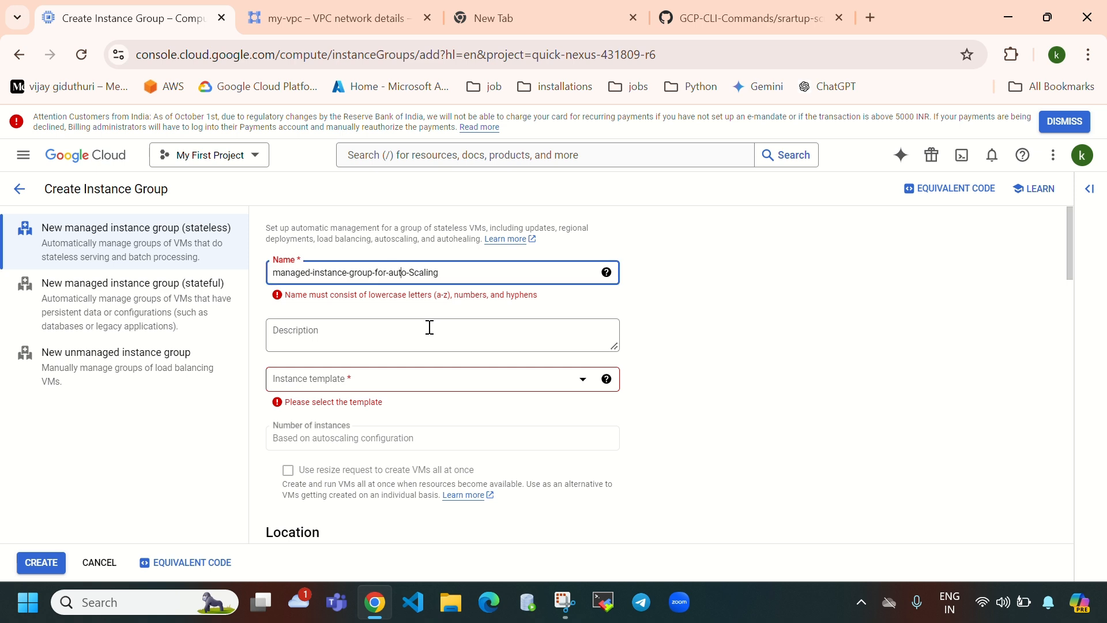
{"action": "key", "text": "BackSpace"}
{"action": "type", "text": "a"}
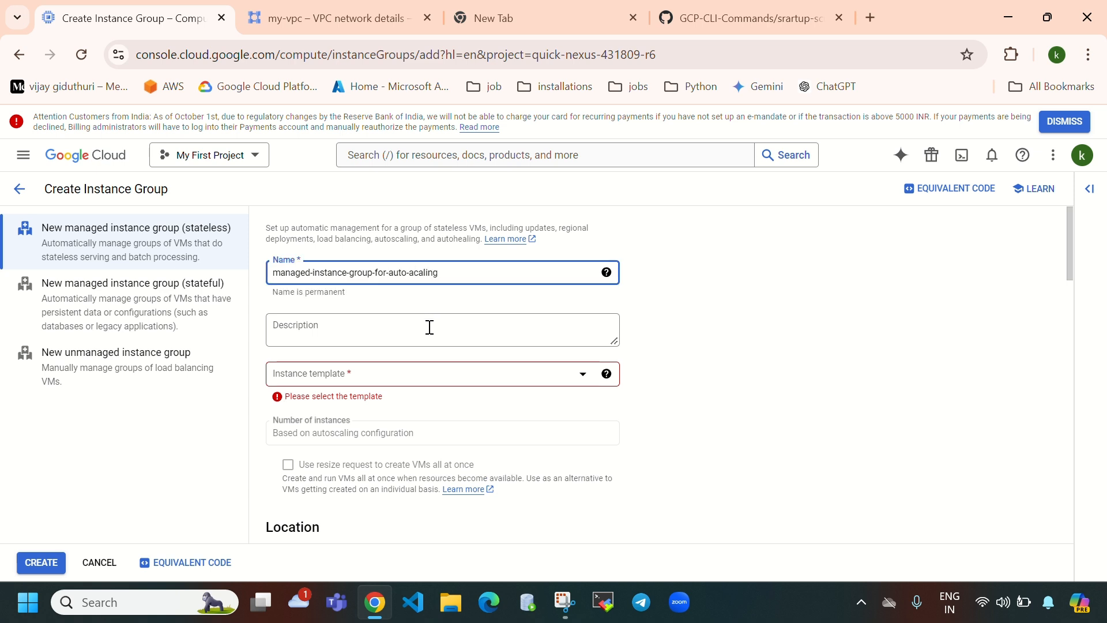
- Base the group on instance-template-1, verifying it in the templates list in a new tab
{"action": "left_click", "coordinate": [469, 381]}
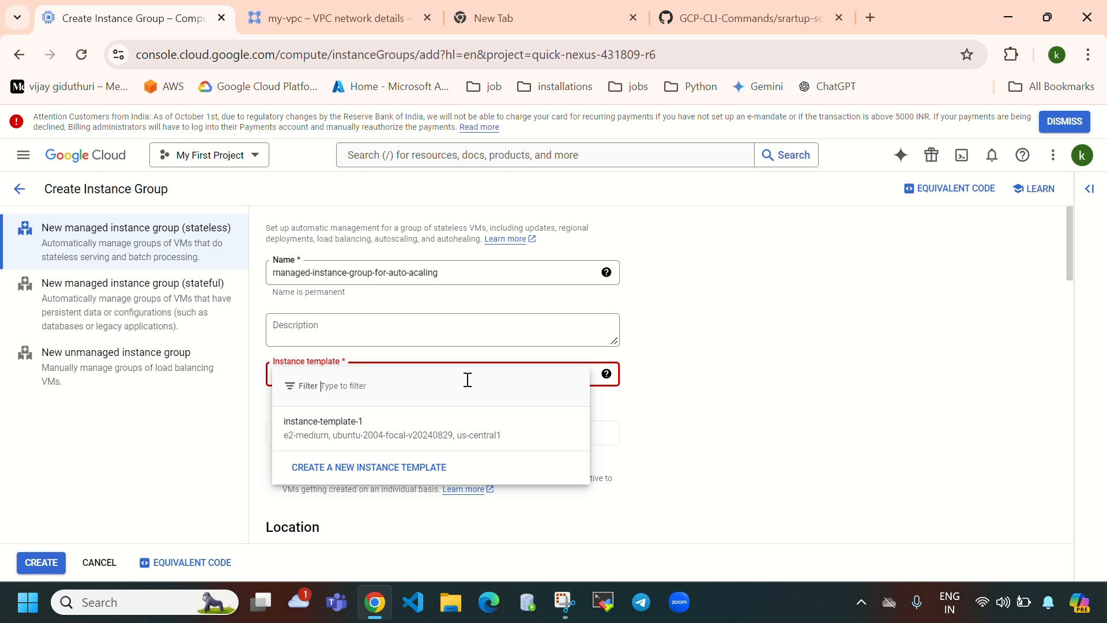
{"action": "left_click", "coordinate": [421, 430]}
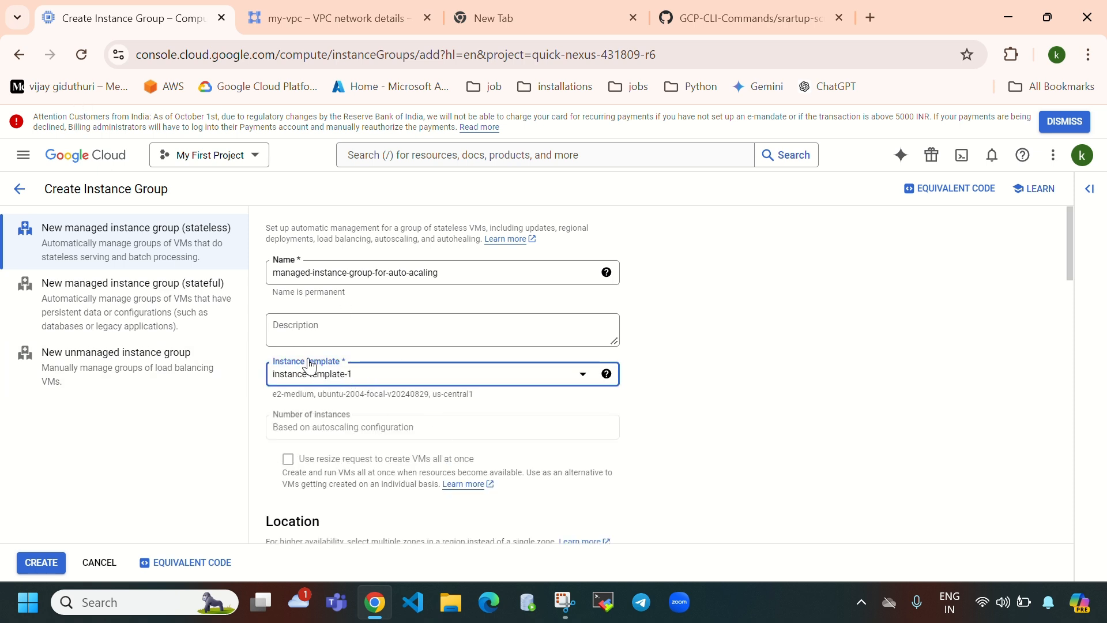
{"action": "left_click", "coordinate": [23, 154]}
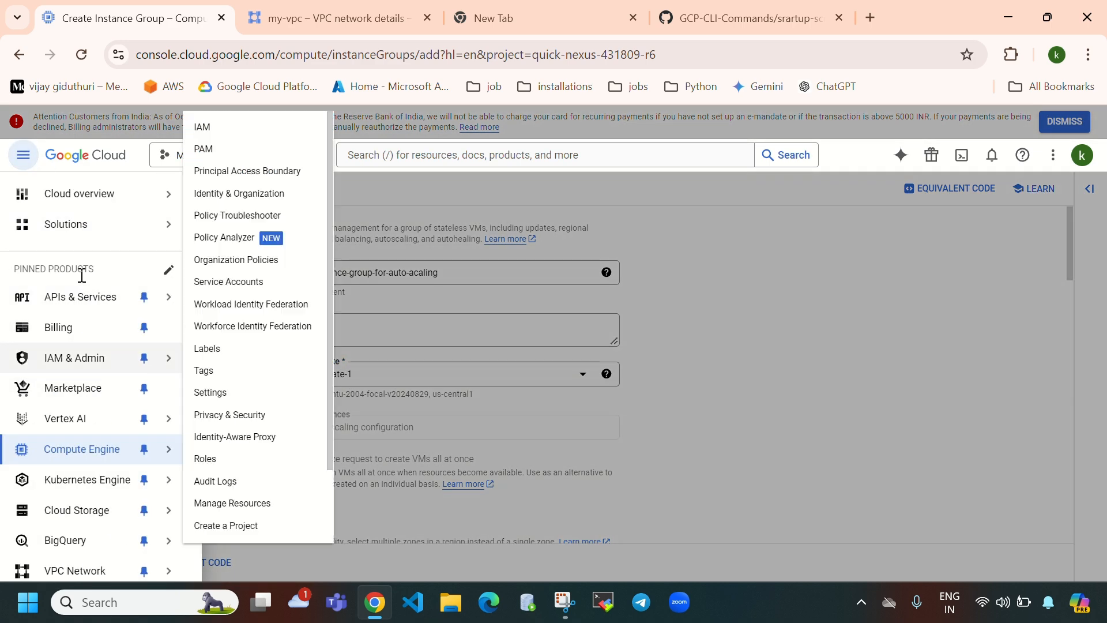
{"action": "mouse_move", "coordinate": [72, 426]}
{"action": "right_click", "coordinate": [75, 449]}
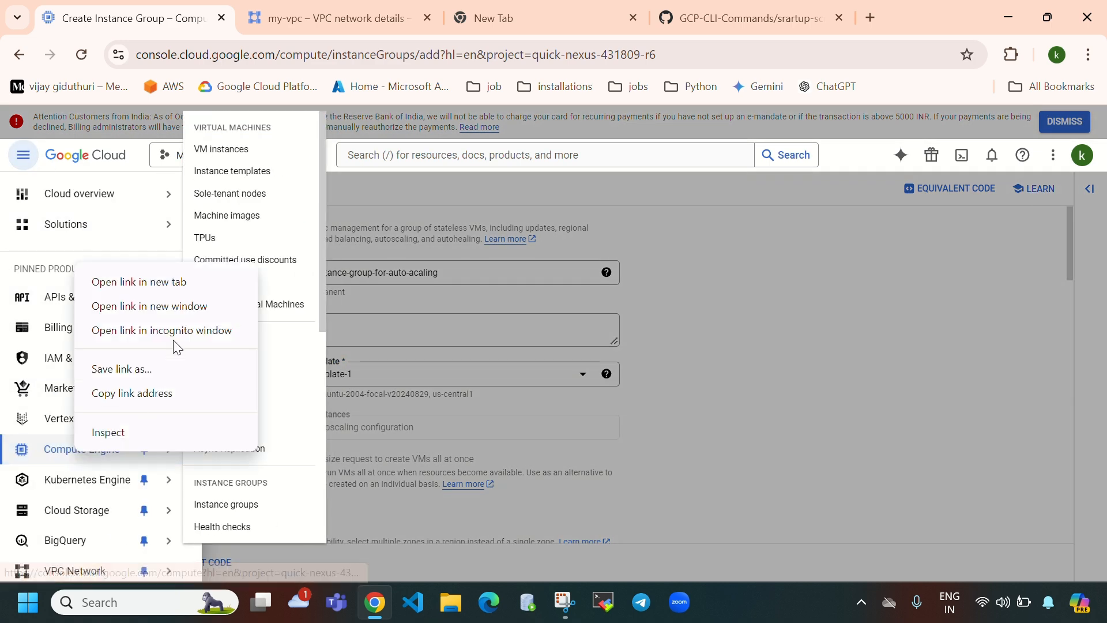
{"action": "left_click", "coordinate": [157, 284]}
{"action": "left_click", "coordinate": [830, 340]}
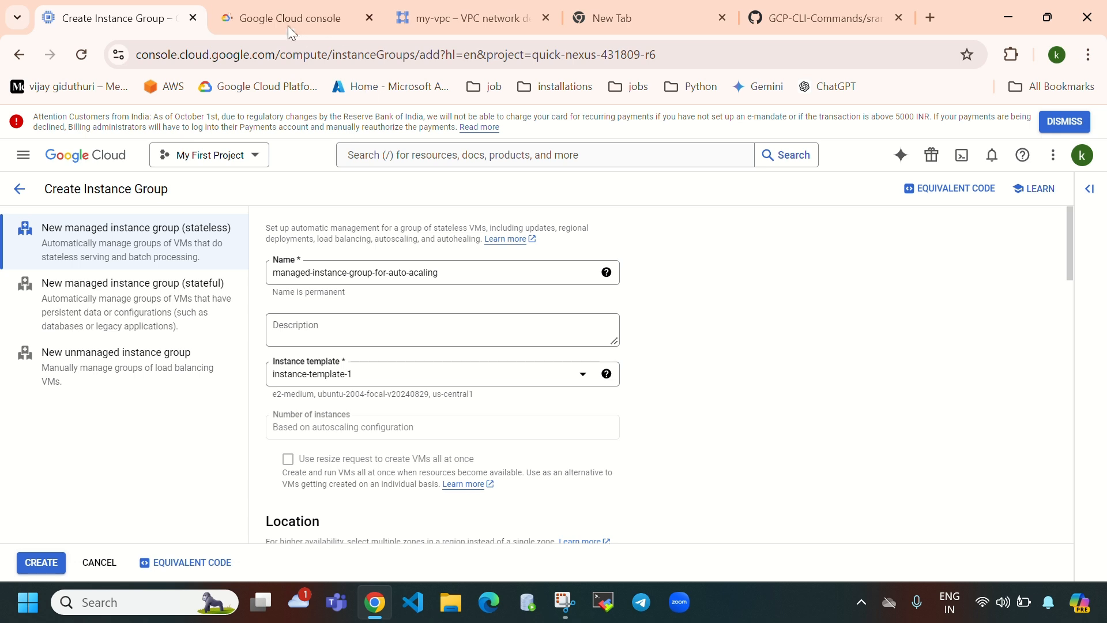
{"action": "left_click", "coordinate": [291, 18]}
{"action": "left_click", "coordinate": [80, 247]}
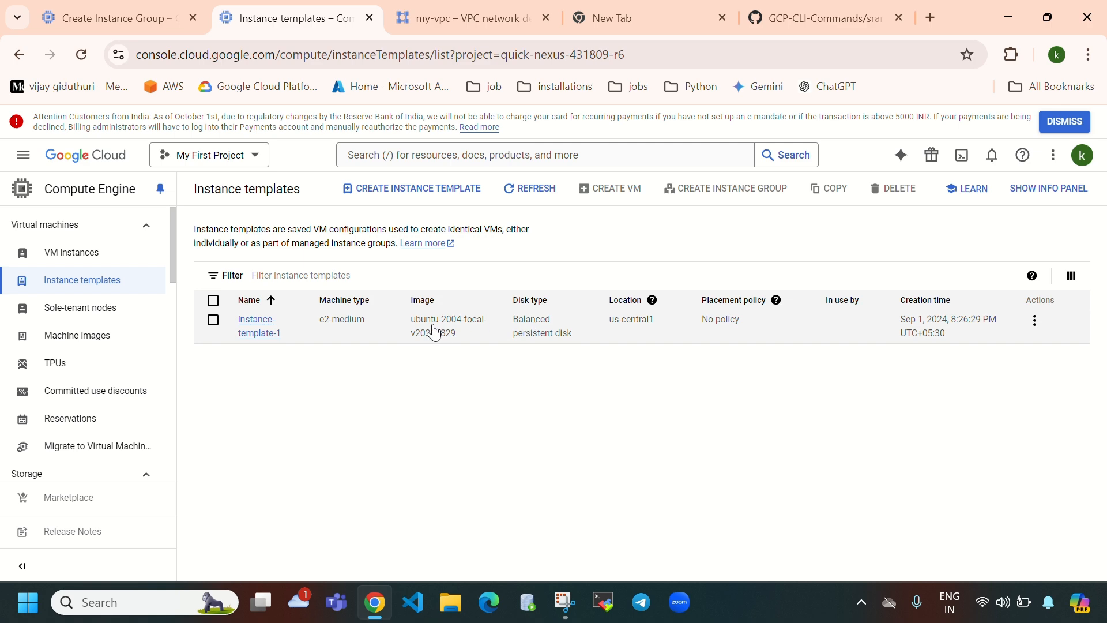
{"action": "left_click", "coordinate": [151, 33]}
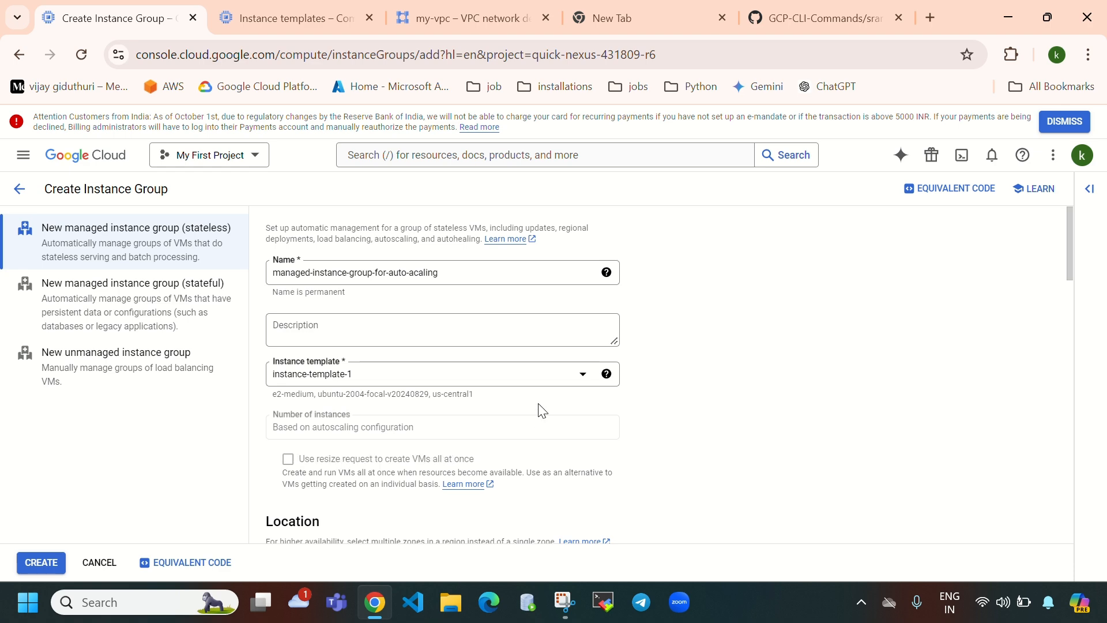
{"action": "scroll", "coordinate": [539, 408], "scroll_direction": "down", "scroll_amount": 5}
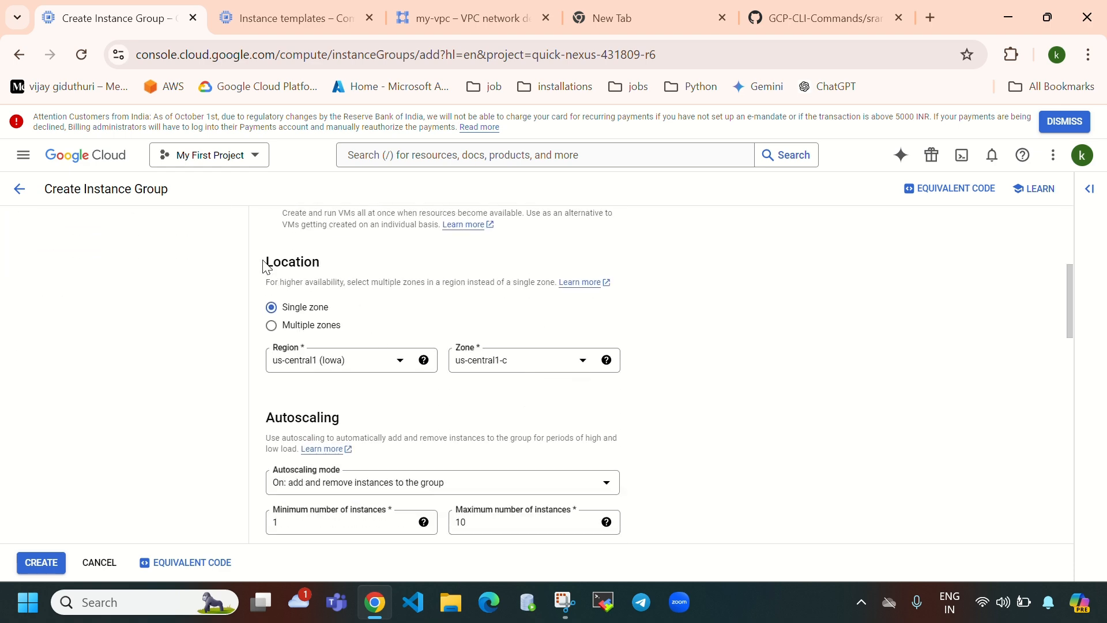
- Set the group's location to multiple zones us-central1-c, us-central1-f and us-central1-b
{"action": "left_click_drag", "start_coordinate": [264, 261], "coordinate": [494, 275]}
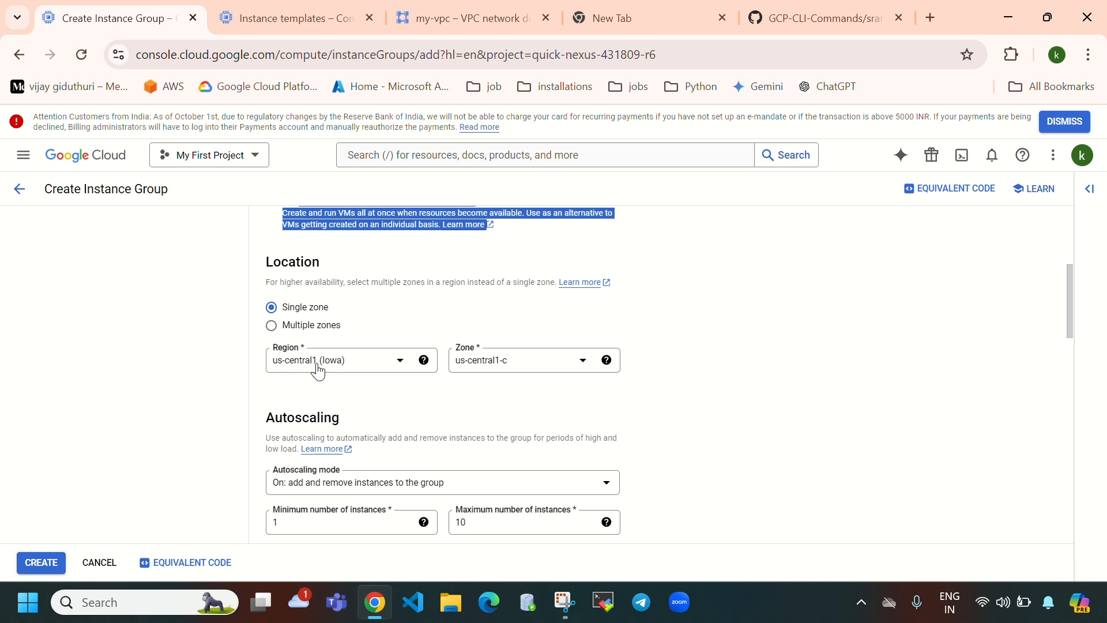
{"action": "left_click", "coordinate": [533, 371]}
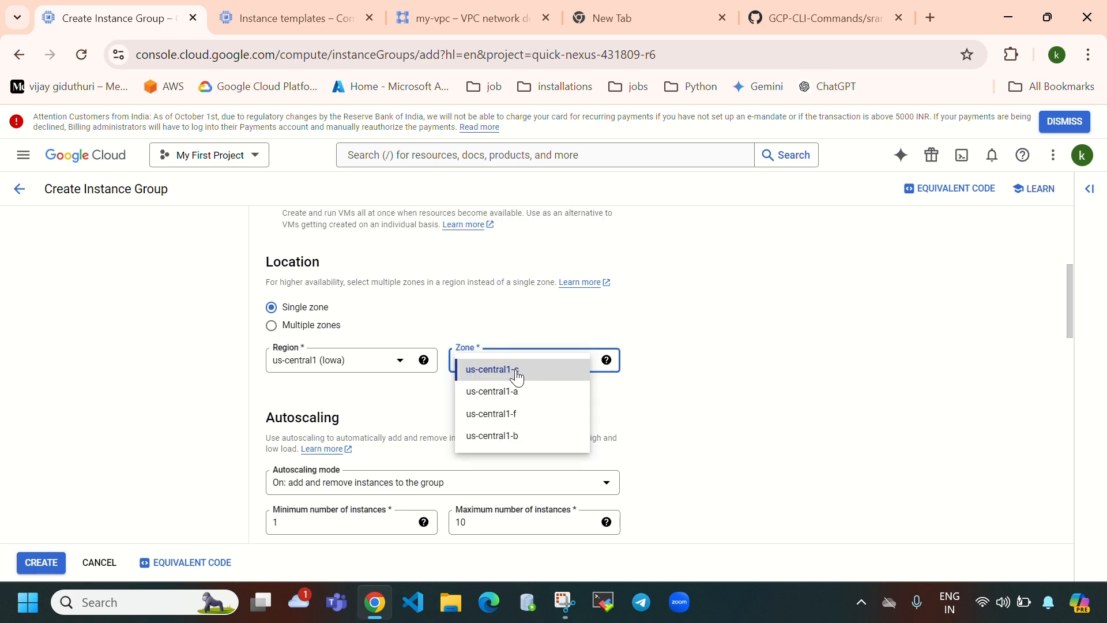
{"action": "left_click", "coordinate": [686, 344]}
{"action": "left_click", "coordinate": [273, 326]}
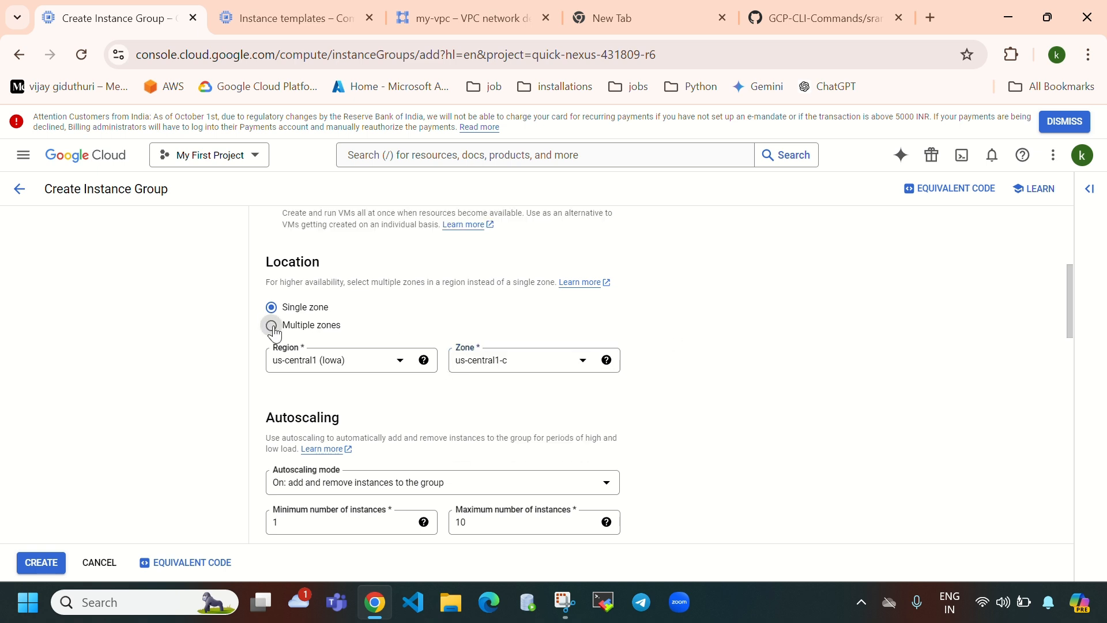
{"action": "left_click", "coordinate": [423, 360]}
{"action": "left_click", "coordinate": [527, 366]}
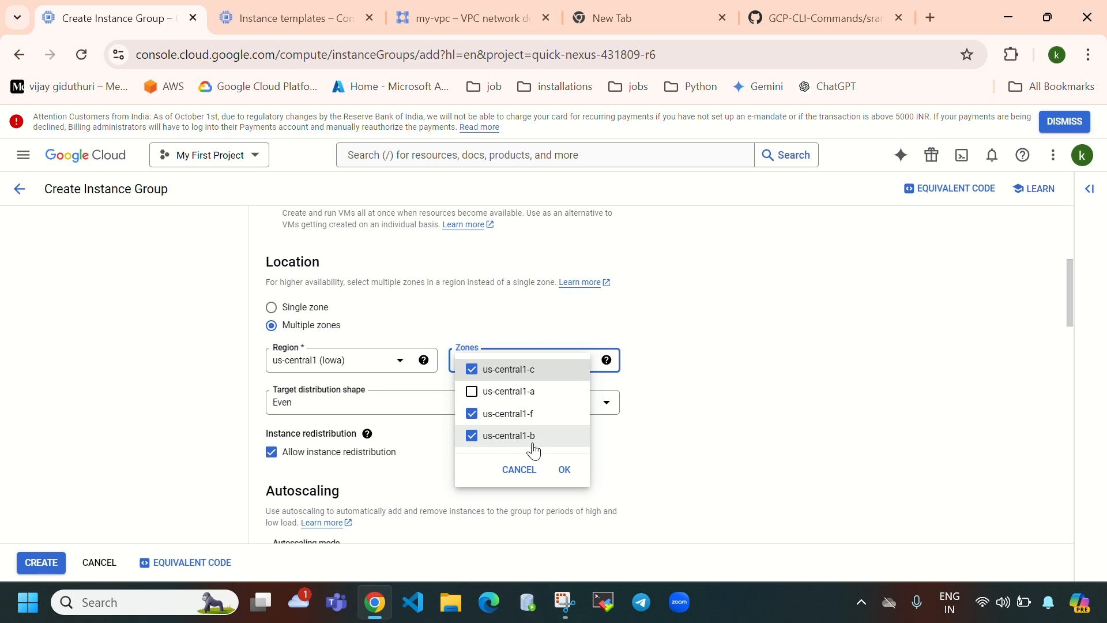
{"action": "left_click", "coordinate": [275, 319]}
{"action": "left_click", "coordinate": [272, 308]}
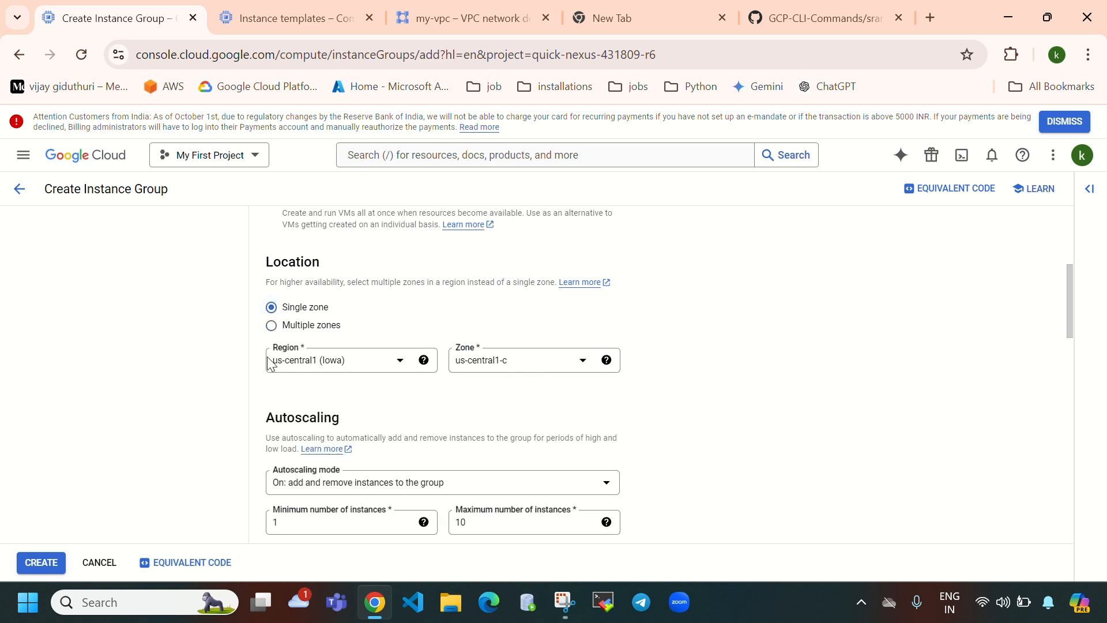
{"action": "left_click", "coordinate": [271, 326]}
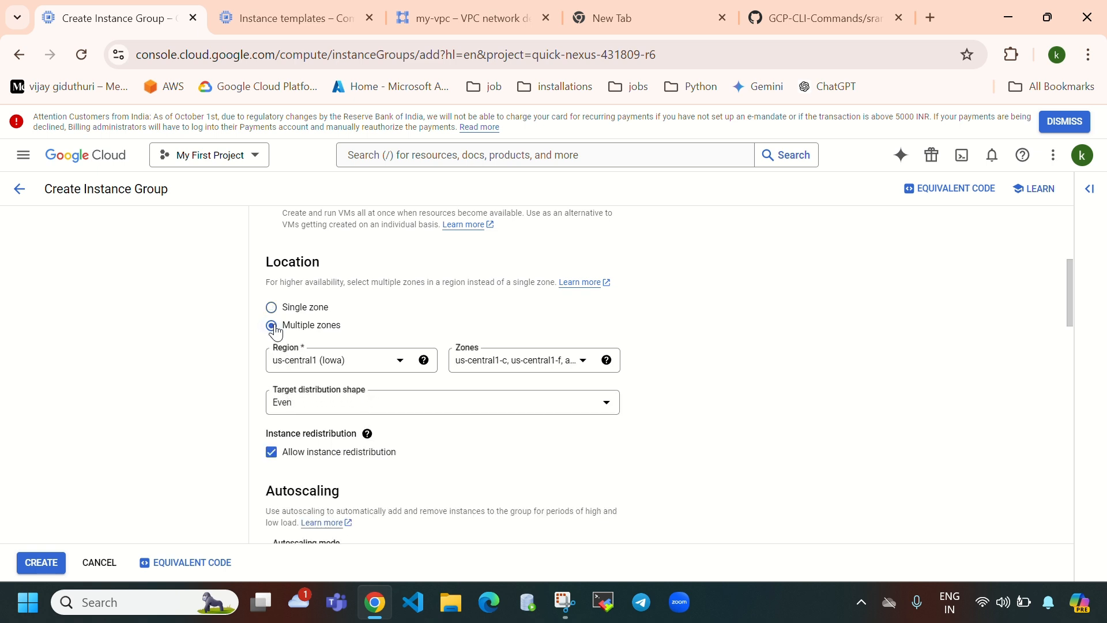
{"action": "left_click", "coordinate": [543, 369]}
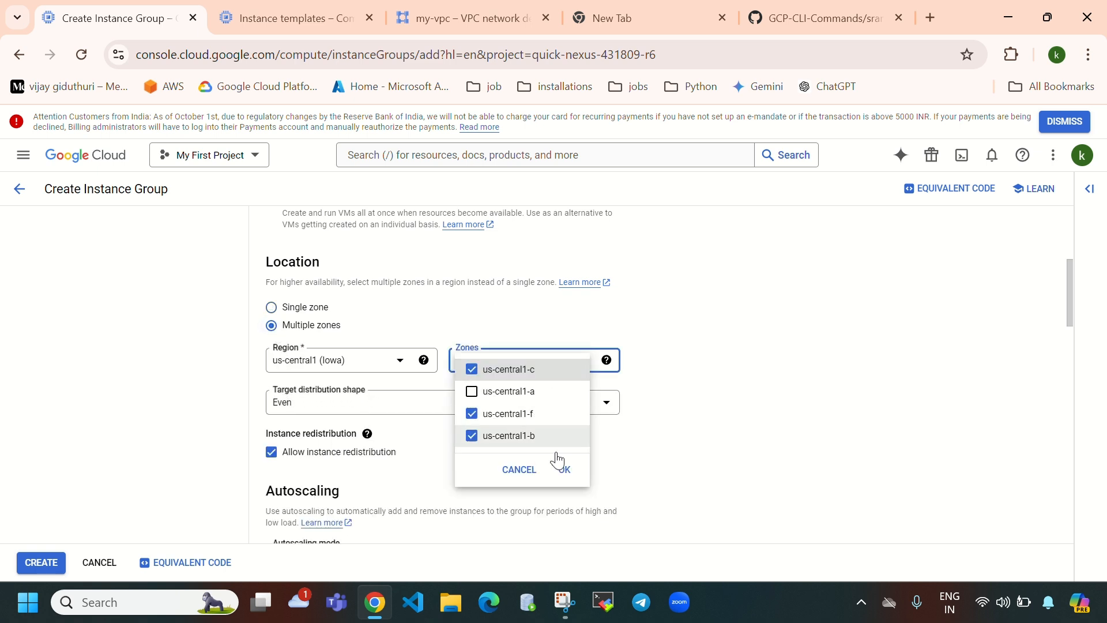
{"action": "left_click", "coordinate": [565, 470]}
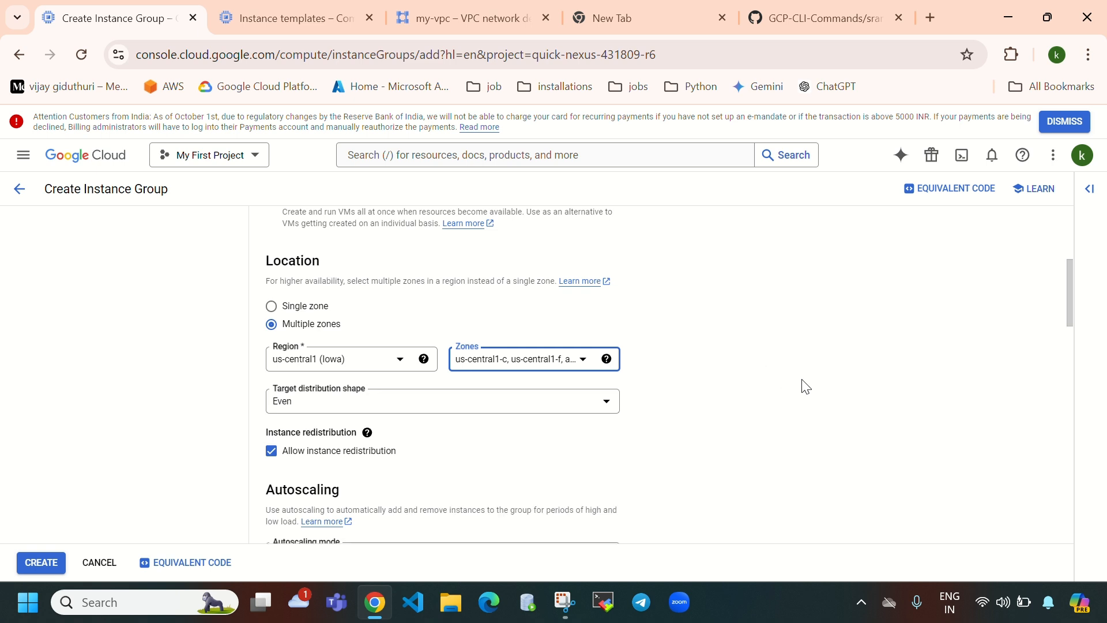
{"action": "scroll", "coordinate": [806, 387], "scroll_direction": "down", "scroll_amount": 1}
- Enter 2 as the autoscaling minimum and 4 as the maximum number of instances
{"action": "scroll", "coordinate": [730, 334], "scroll_direction": "down", "scroll_amount": 1}
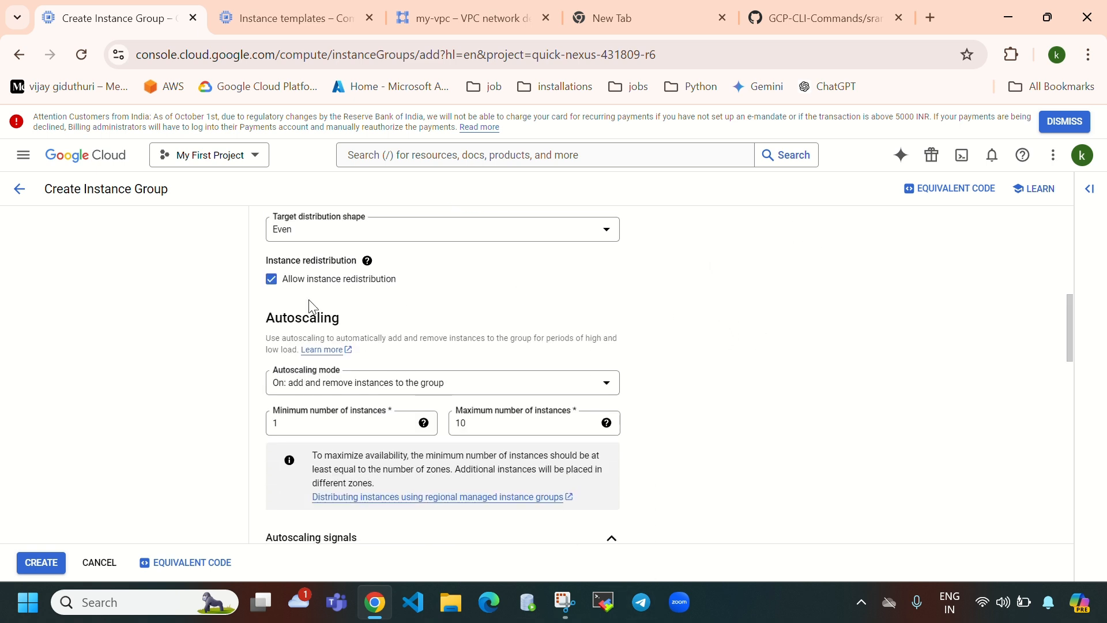
{"action": "left_click_drag", "start_coordinate": [262, 318], "coordinate": [349, 320]}
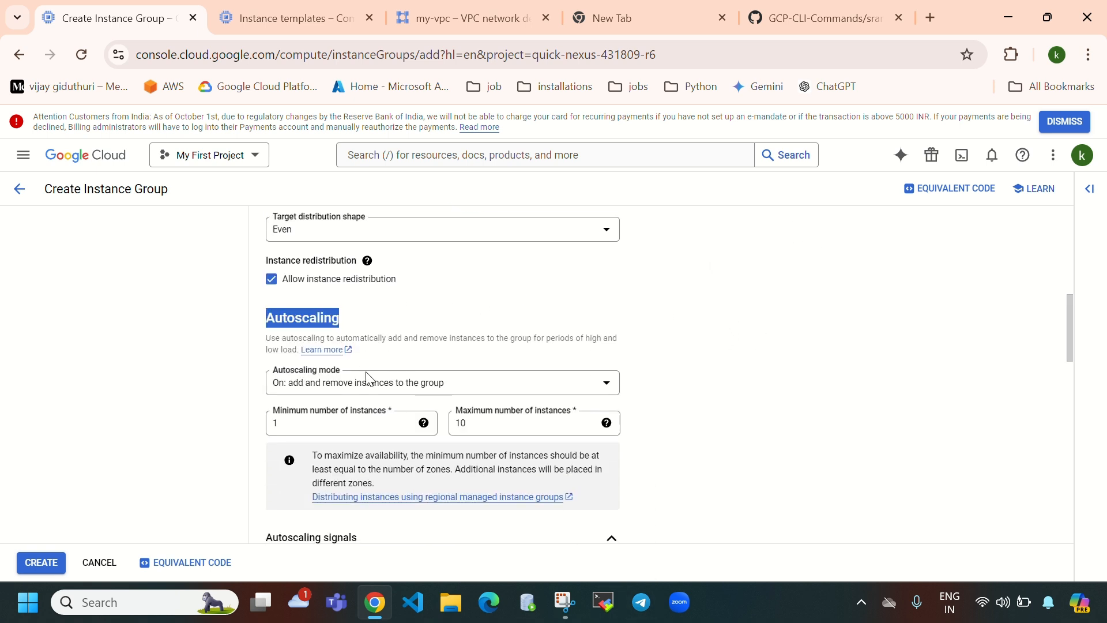
{"action": "scroll", "coordinate": [364, 372], "scroll_direction": "down", "scroll_amount": 1}
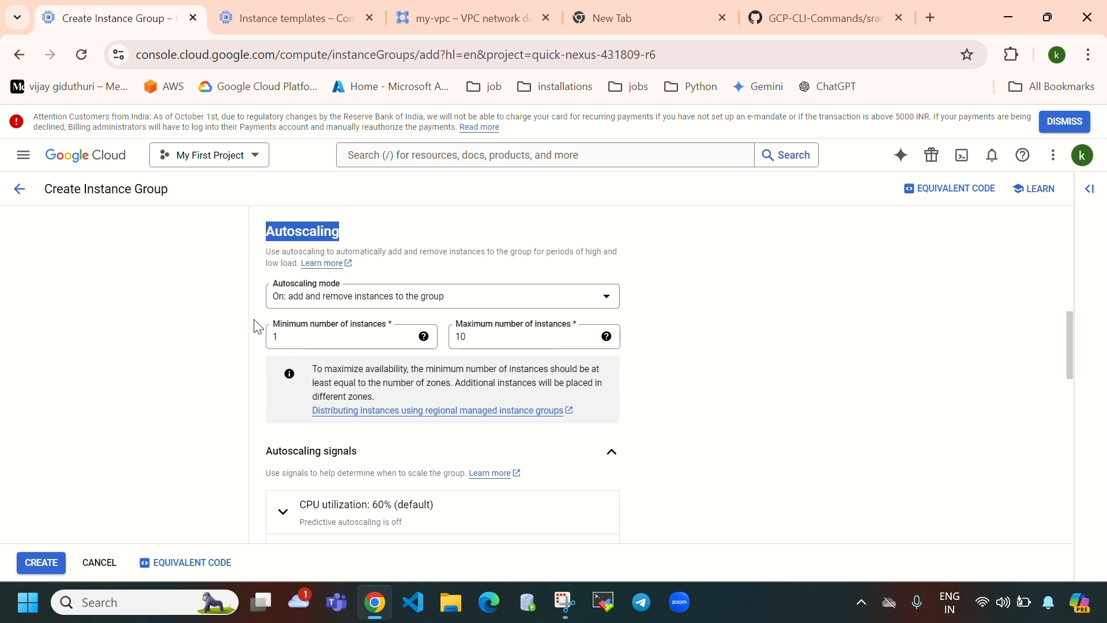
{"action": "left_click", "coordinate": [275, 336]}
{"action": "key", "text": "BackSpace"}
{"action": "type", "text": "1"}
{"action": "left_click", "coordinate": [278, 336]}
{"action": "key", "text": "BackSpace"}
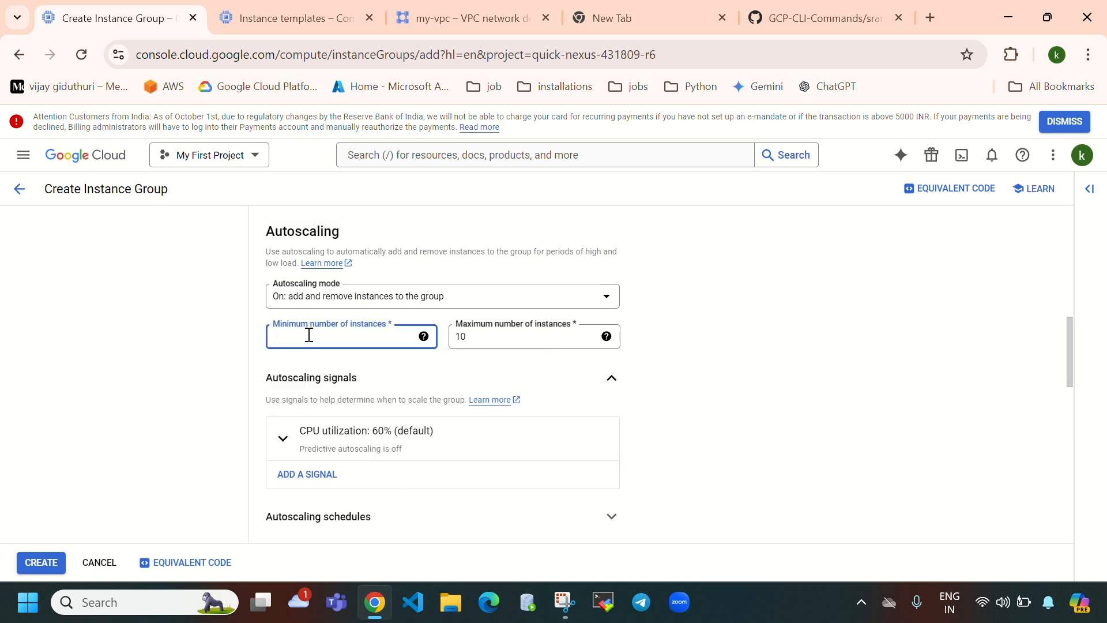
{"action": "type", "text": "2"}
{"action": "left_click", "coordinate": [506, 340]}
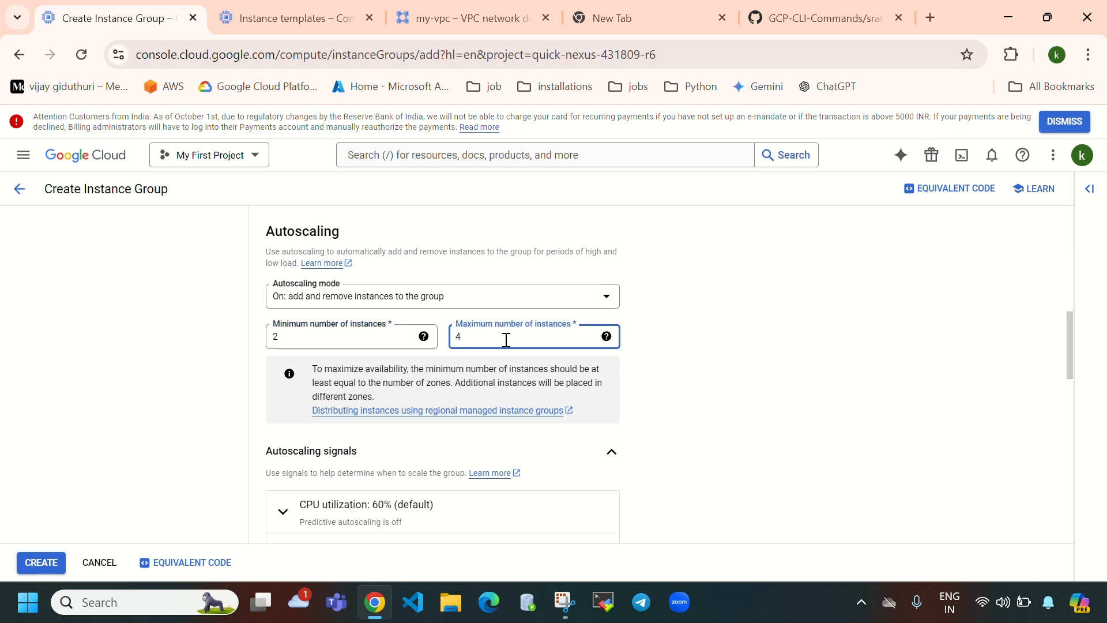
{"action": "type", "text": "4"}
- Re-edit the autoscaling limits, settling on minimum 2 and maximum 4 instances
{"action": "left_click", "coordinate": [315, 333]}
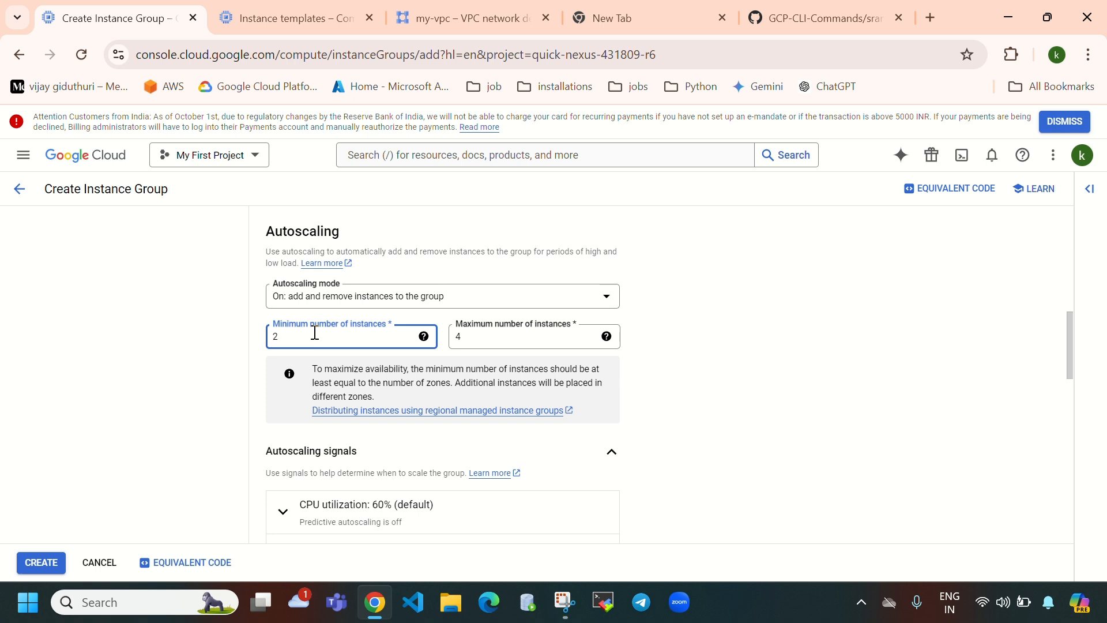
{"action": "key", "text": "BackSpace"}
{"action": "type", "text": "4"}
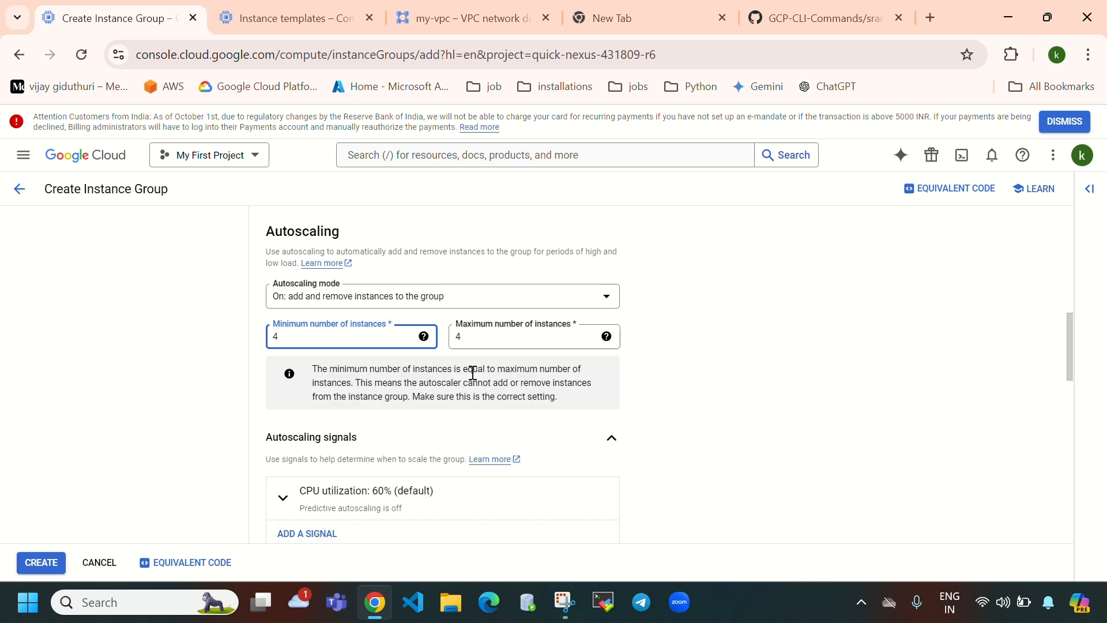
{"action": "left_click", "coordinate": [493, 333]}
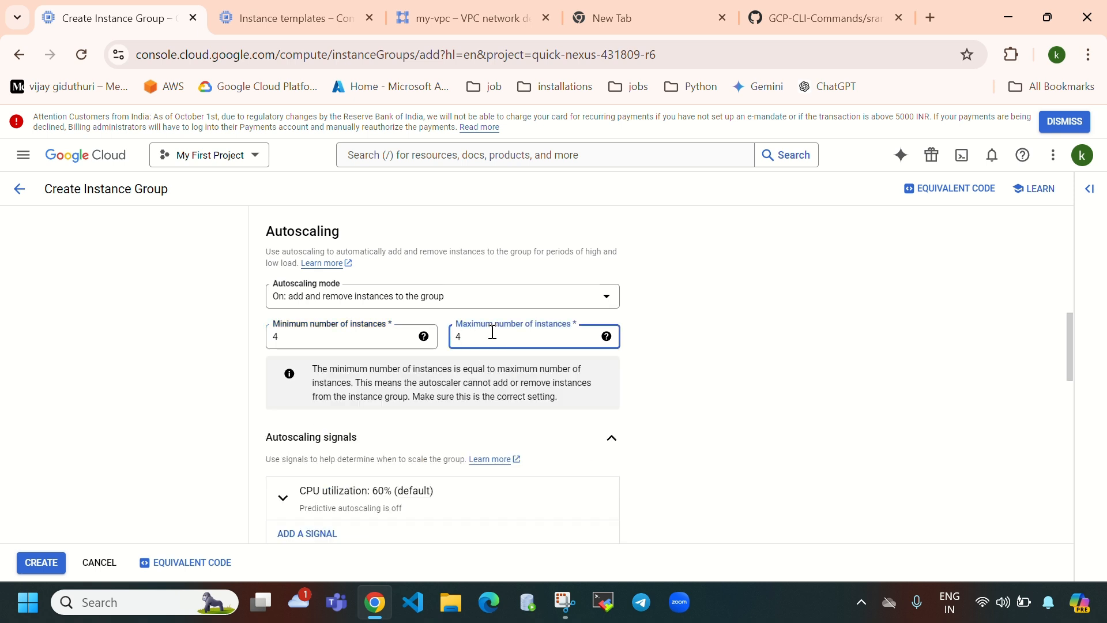
{"action": "key", "text": "BackSpace"}
{"action": "type", "text": "8"}
{"action": "key", "text": "BackSpace"}
{"action": "type", "text": "10"}
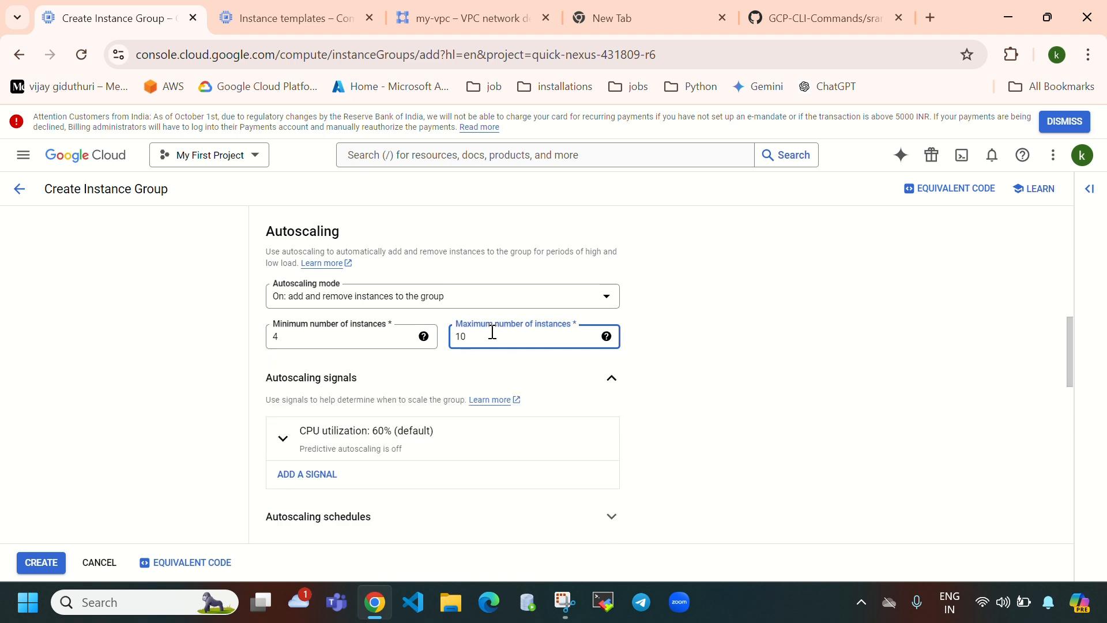
{"action": "key", "text": "BackSpace"}
{"action": "key", "text": "BackSpace"}
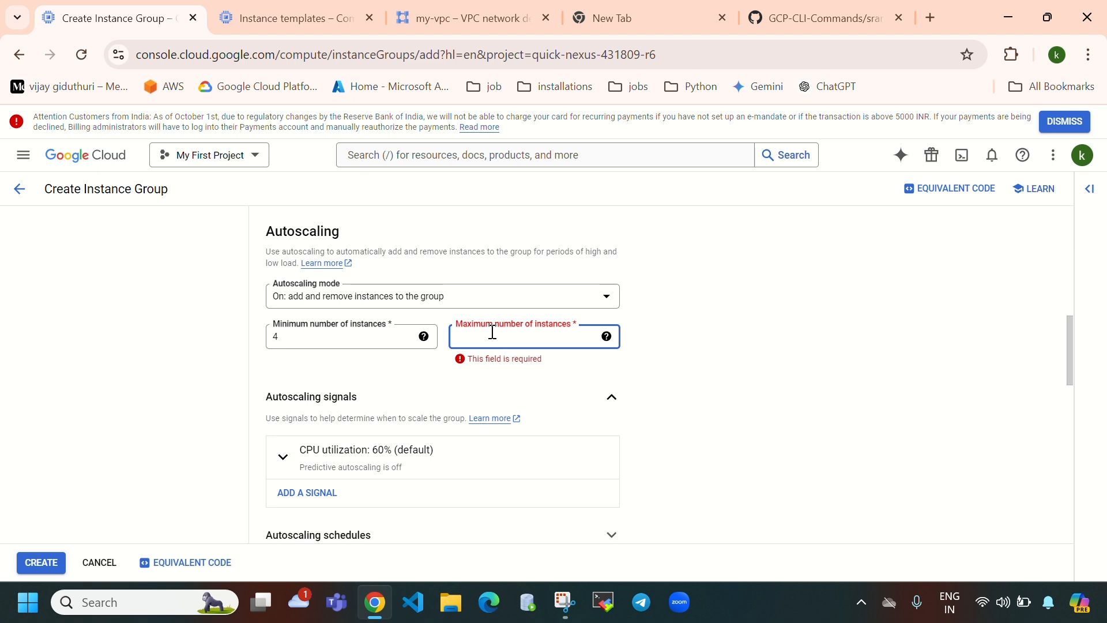
{"action": "type", "text": "4"}
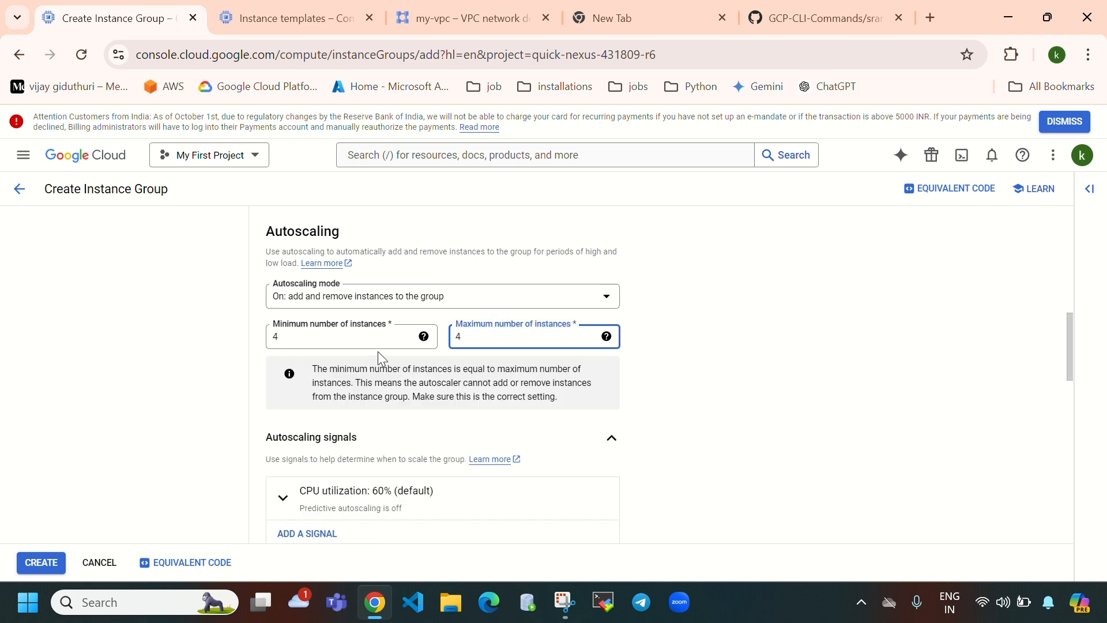
{"action": "left_click", "coordinate": [353, 337]}
{"action": "key", "text": "BackSpace"}
{"action": "type", "text": "2"}
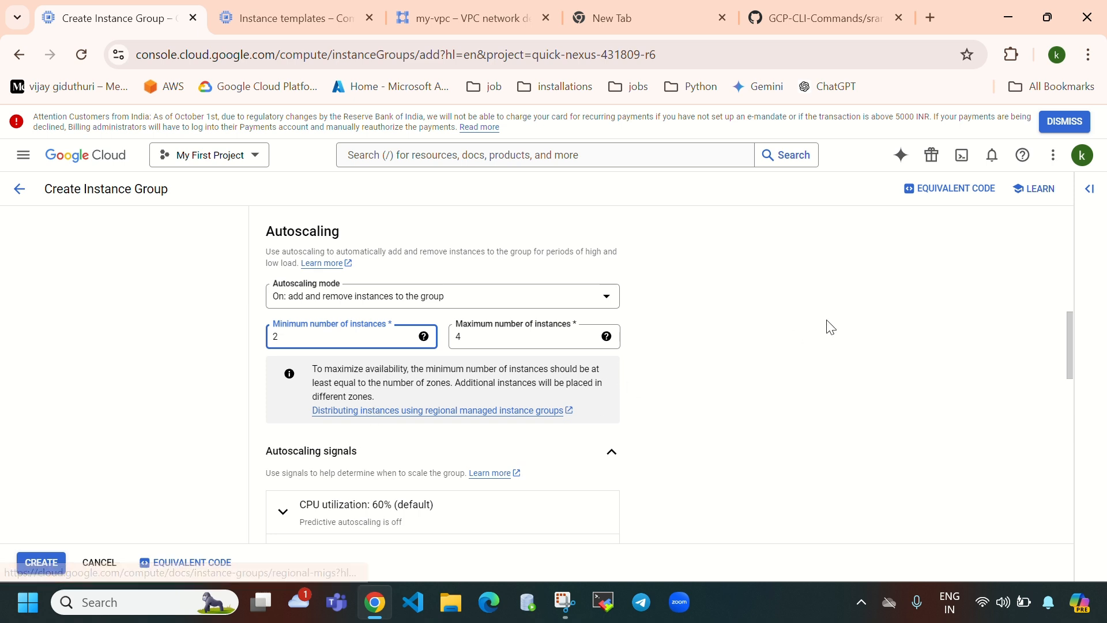
- Scroll to Autohealing and expand the Health check dropdown, which lists no existing checks
{"action": "scroll", "coordinate": [750, 352], "scroll_direction": "down", "scroll_amount": 3}
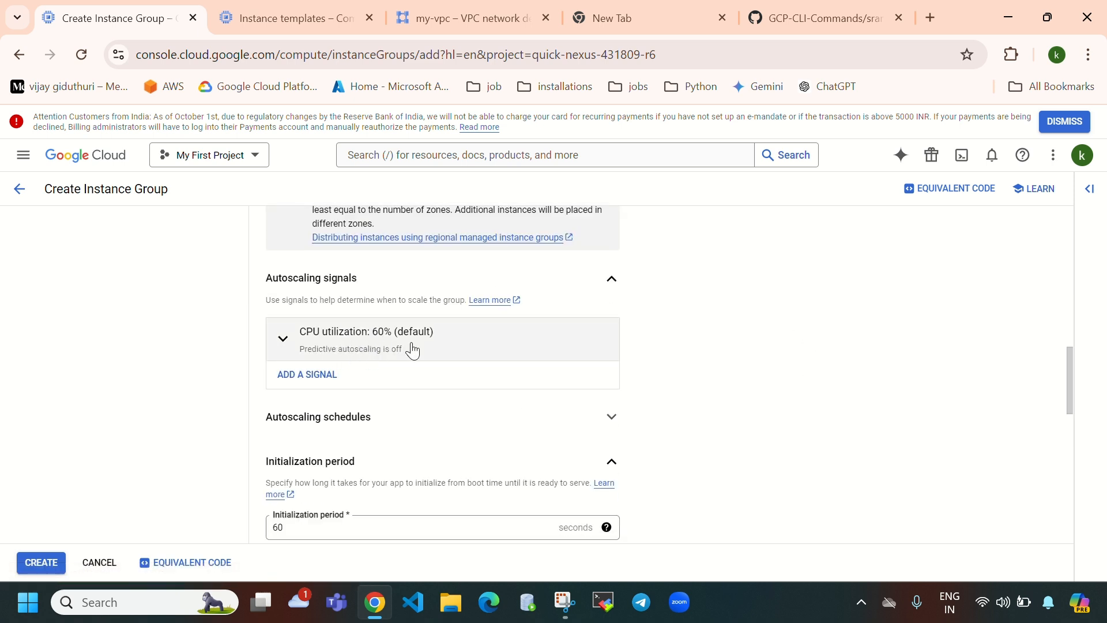
{"action": "scroll", "coordinate": [545, 403], "scroll_direction": "up", "scroll_amount": 2}
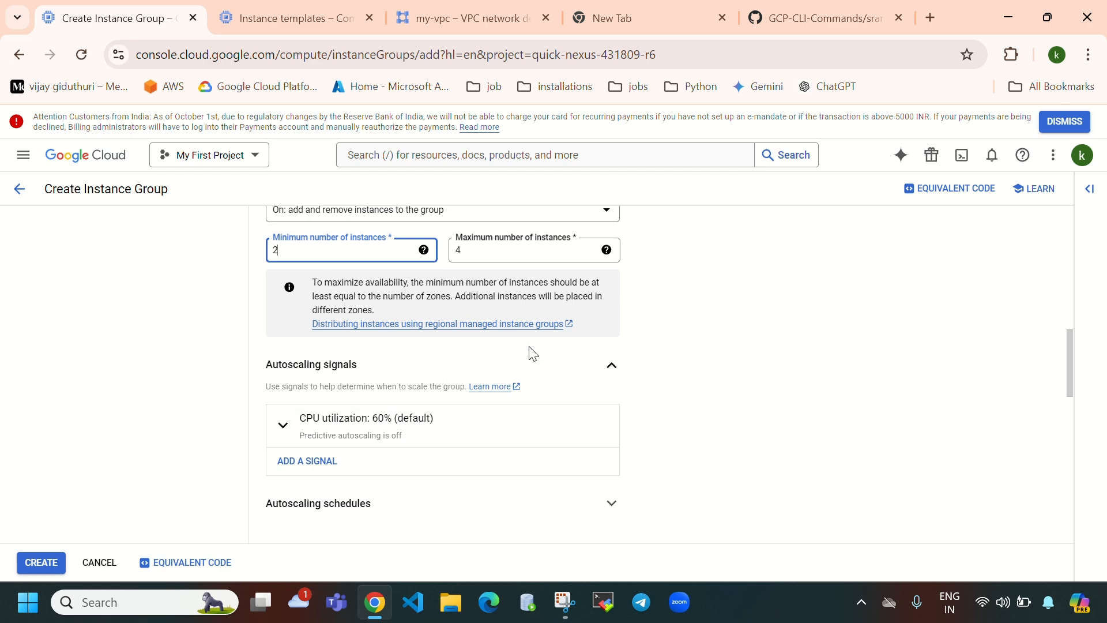
{"action": "scroll", "coordinate": [534, 354], "scroll_direction": "down", "scroll_amount": 3}
{"action": "scroll", "coordinate": [534, 353], "scroll_direction": "down", "scroll_amount": 7}
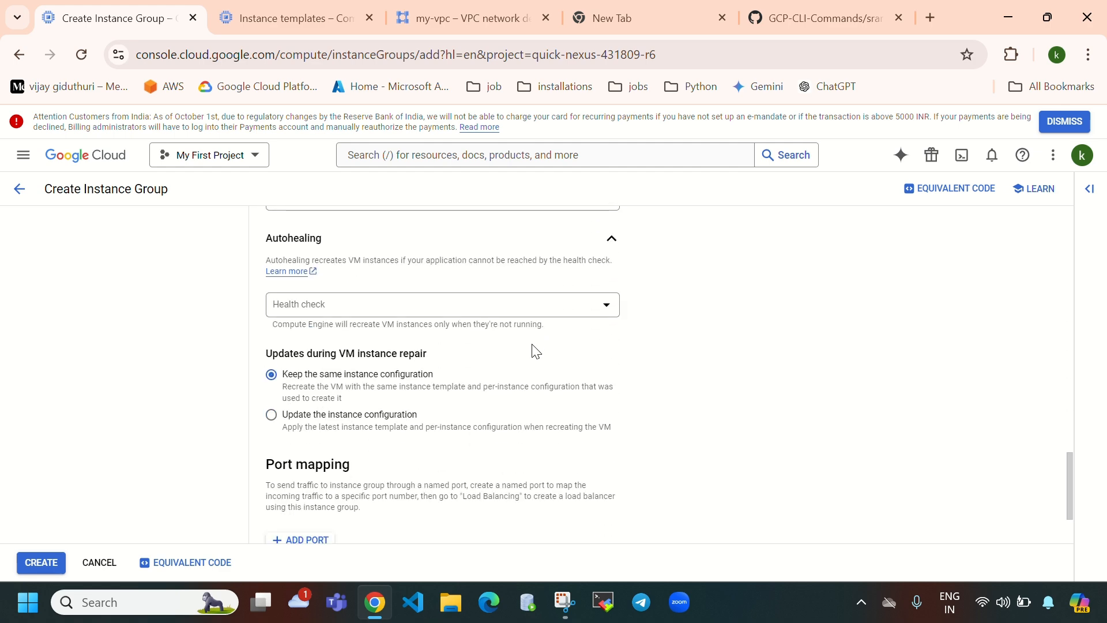
{"action": "scroll", "coordinate": [531, 351], "scroll_direction": "up", "scroll_amount": 3}
{"action": "scroll", "coordinate": [404, 260], "scroll_direction": "down", "scroll_amount": 2}
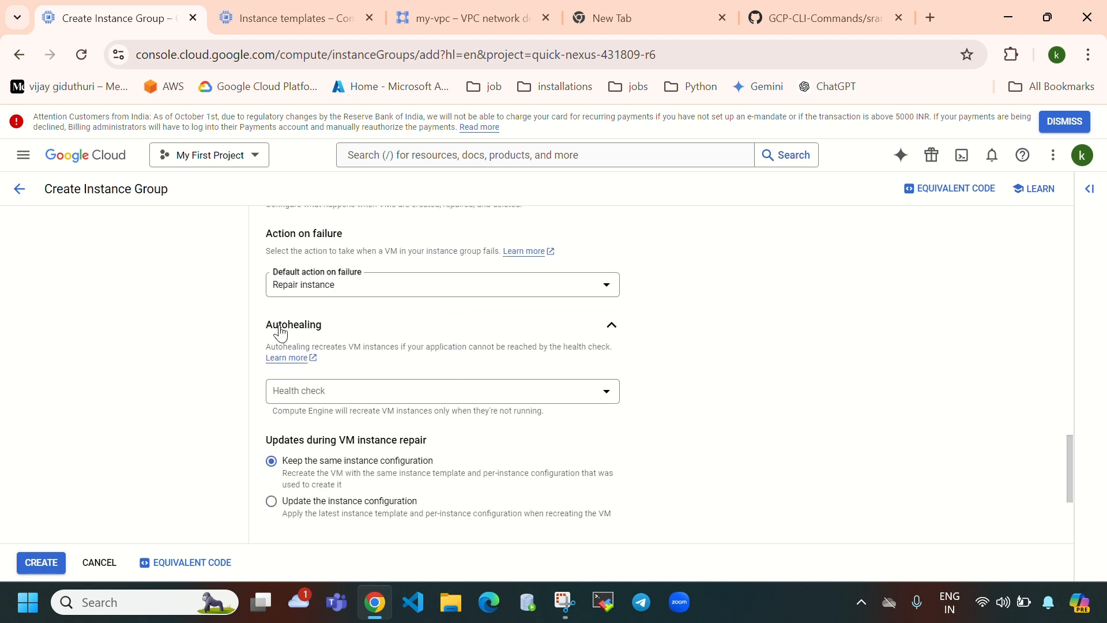
{"action": "left_click_drag", "start_coordinate": [265, 324], "coordinate": [476, 323]}
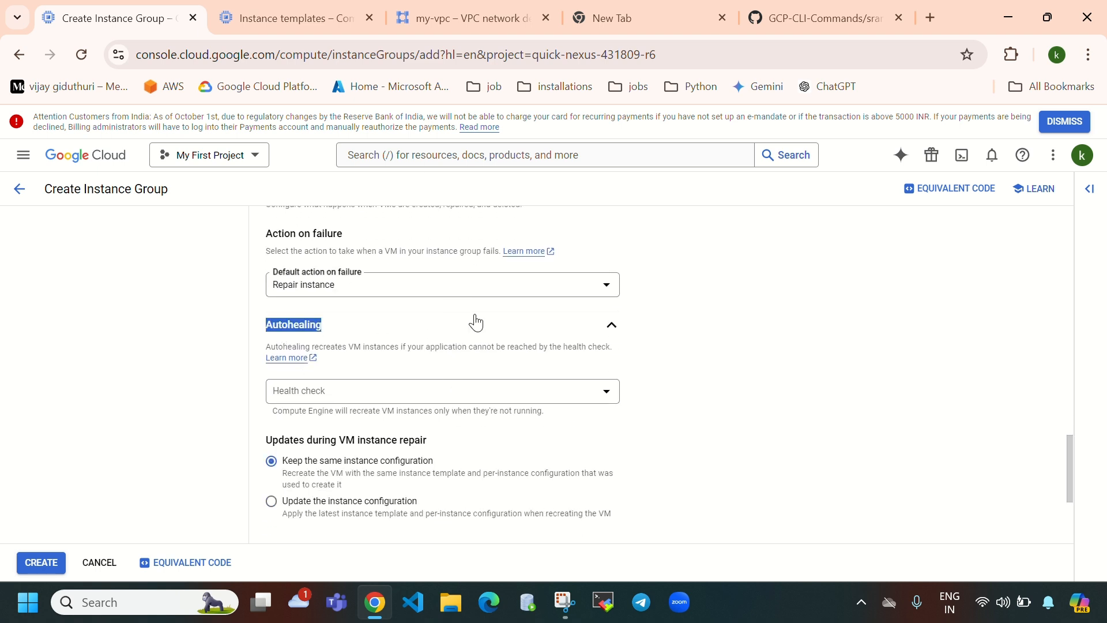
{"action": "left_click", "coordinate": [402, 392]}
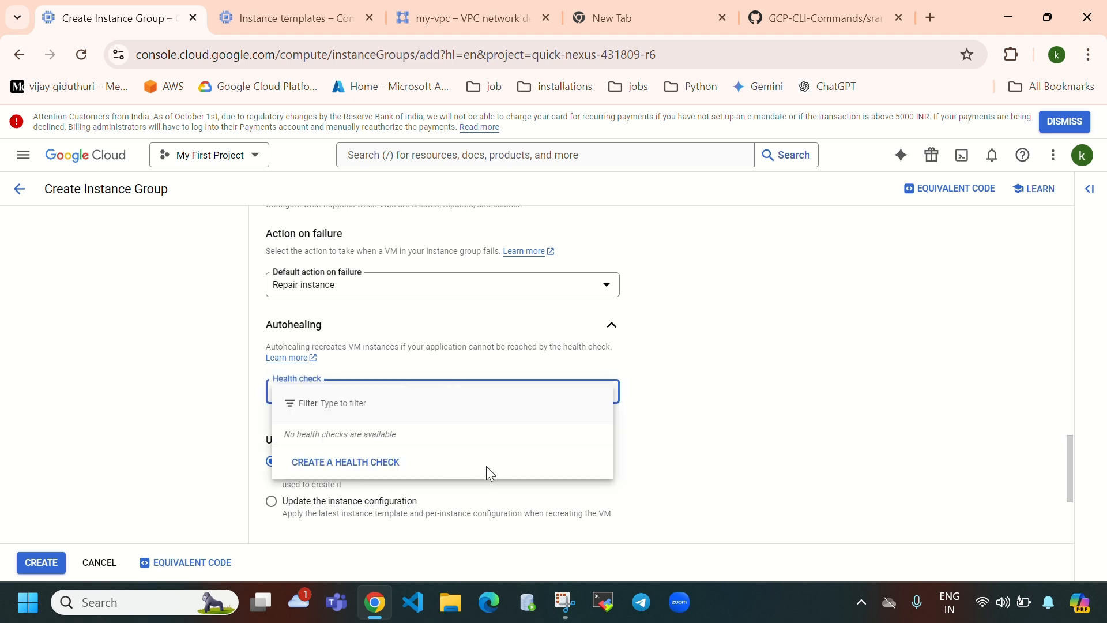
- Save a new regional TCP port 80 health check, 'health-check-for-auto-scaling', for autohealing
{"action": "left_click", "coordinate": [353, 467]}
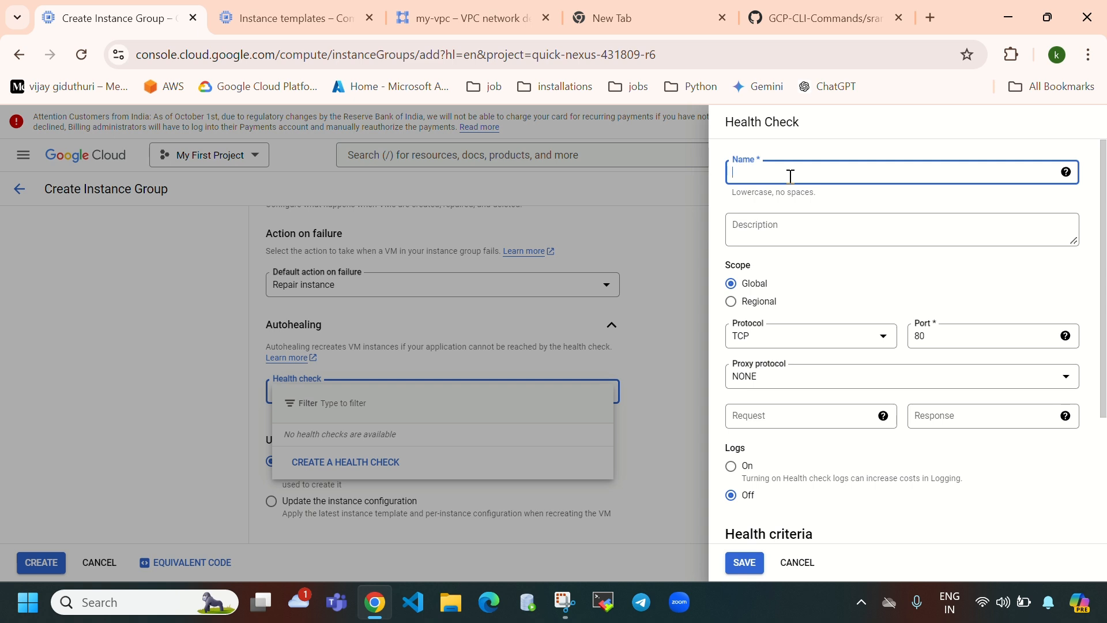
{"action": "type", "text": "health-check-mi"}
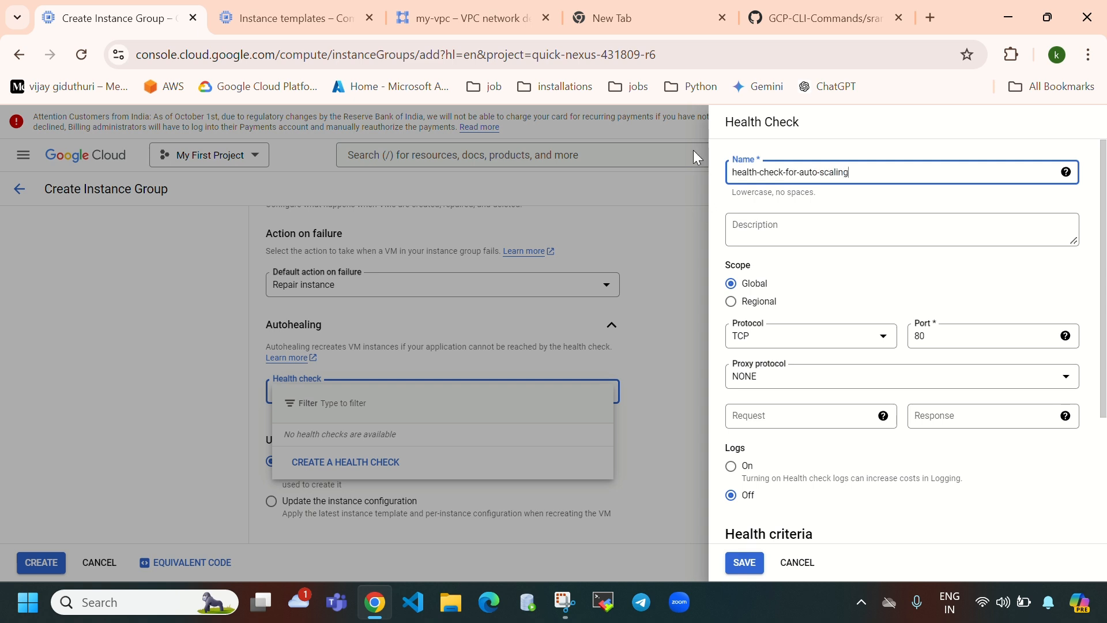
{"action": "left_click", "coordinate": [759, 305]}
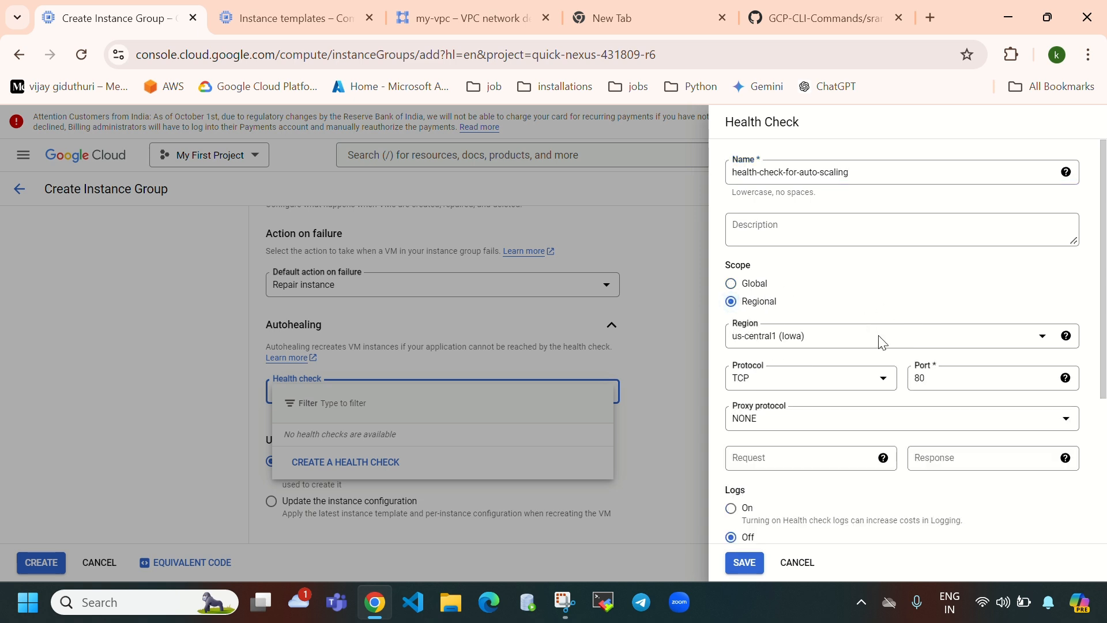
{"action": "scroll", "coordinate": [840, 410], "scroll_direction": "down", "scroll_amount": 3}
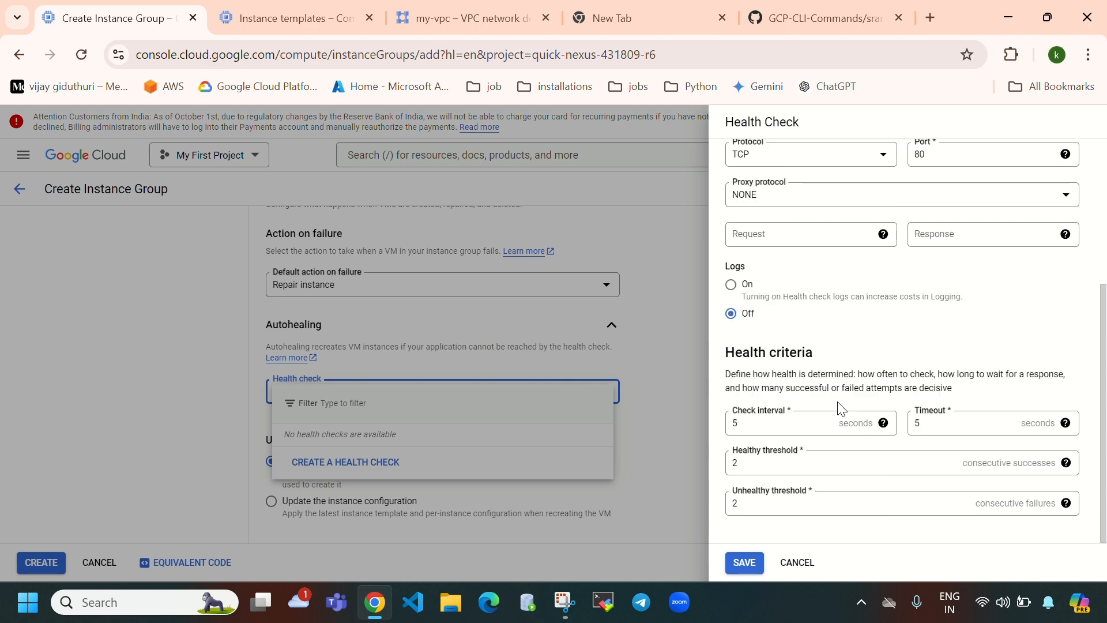
{"action": "left_click", "coordinate": [744, 562]}
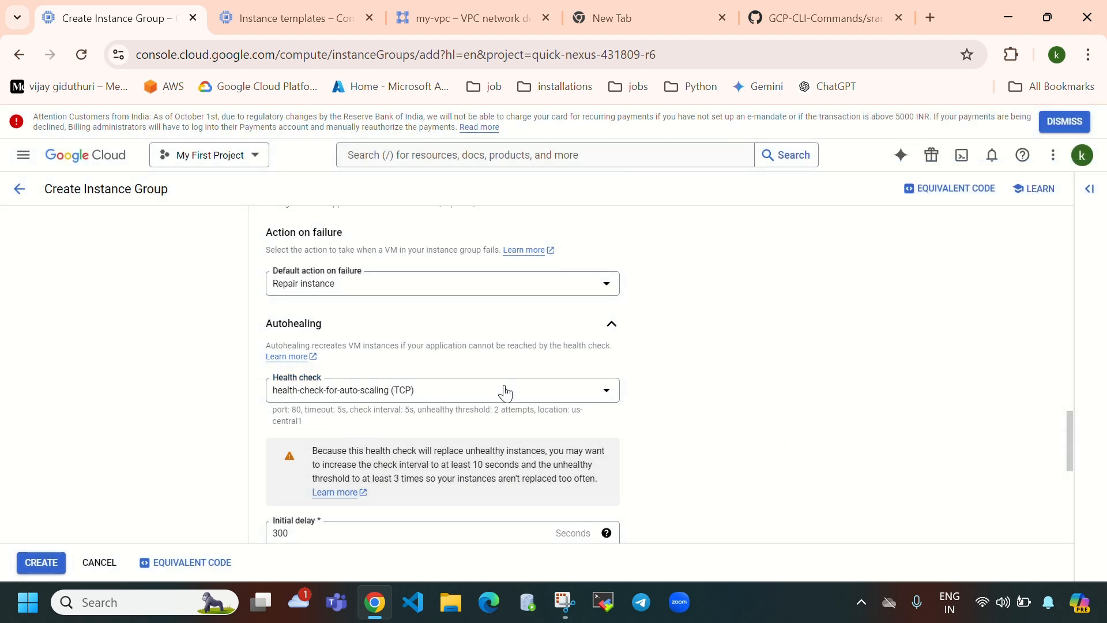
- Add a named port 'port' mapped to 80 and create managed-instance-group-for-auto-acaling
{"action": "scroll", "coordinate": [505, 394], "scroll_direction": "down", "scroll_amount": 5}
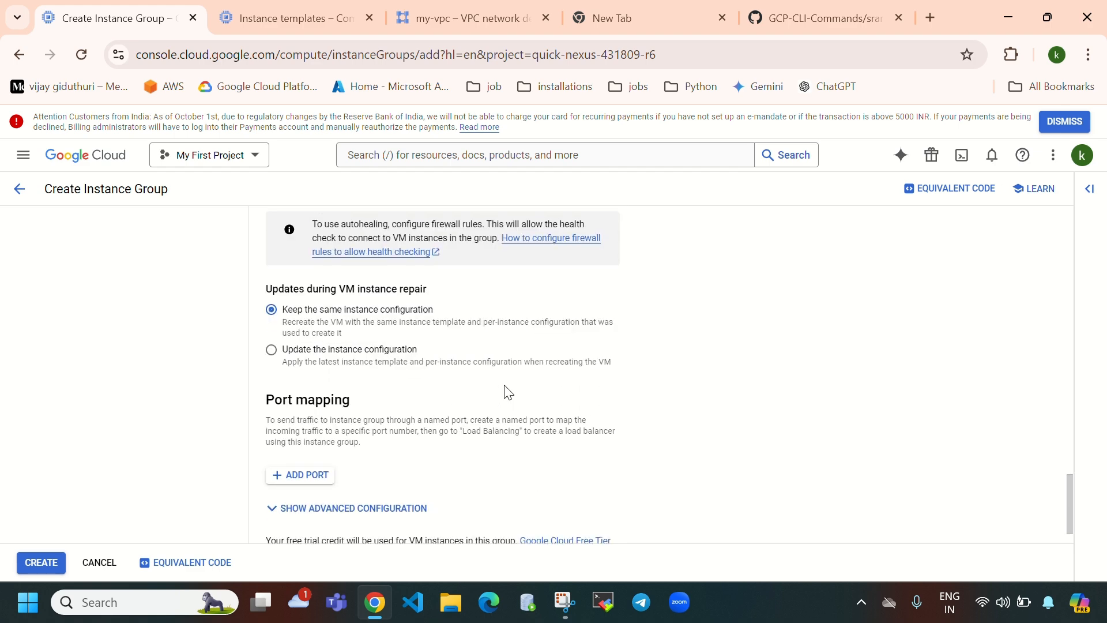
{"action": "scroll", "coordinate": [508, 392], "scroll_direction": "down", "scroll_amount": 1}
{"action": "left_click_drag", "start_coordinate": [267, 353], "coordinate": [467, 355]}
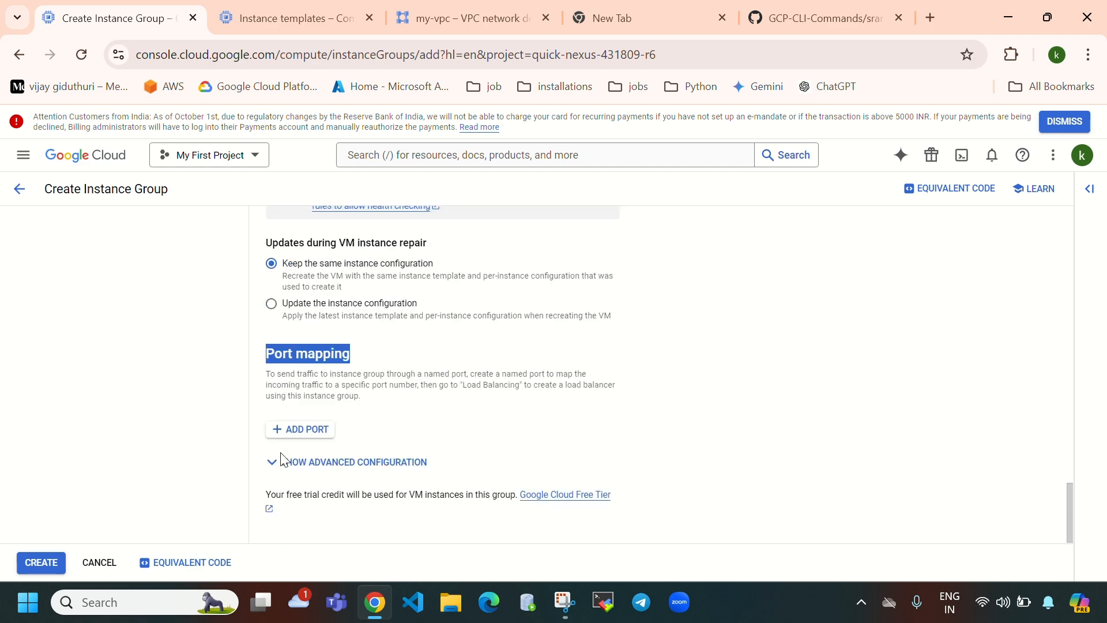
{"action": "left_click", "coordinate": [318, 429]}
{"action": "type", "text": "port"}
{"action": "left_click", "coordinate": [461, 440]}
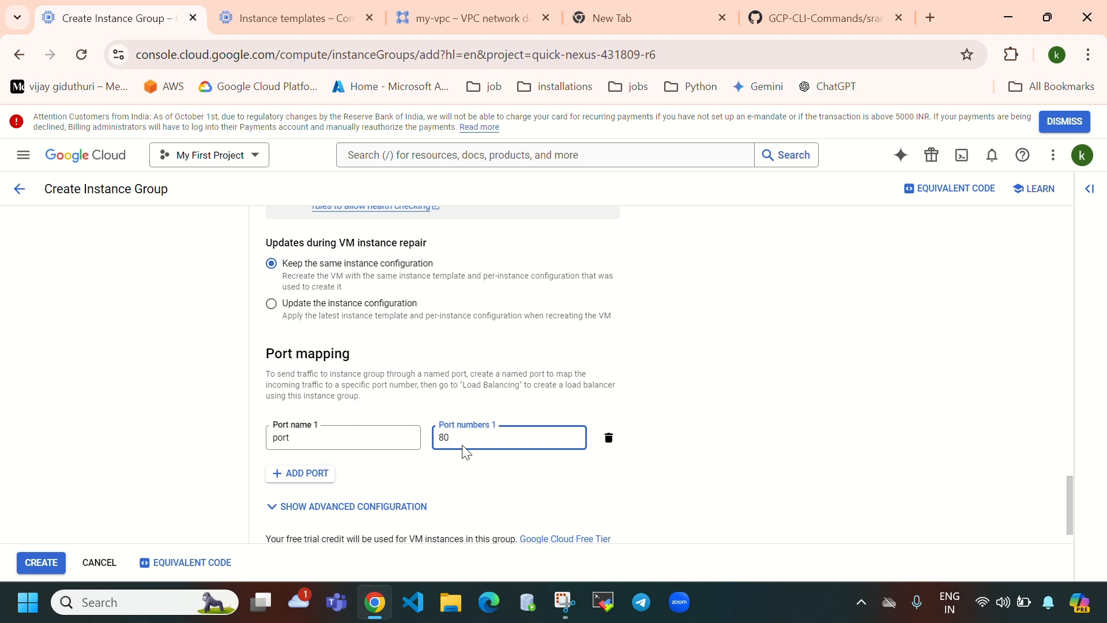
{"action": "scroll", "coordinate": [466, 453], "scroll_direction": "down", "scroll_amount": 1}
{"action": "left_click", "coordinate": [39, 565]}
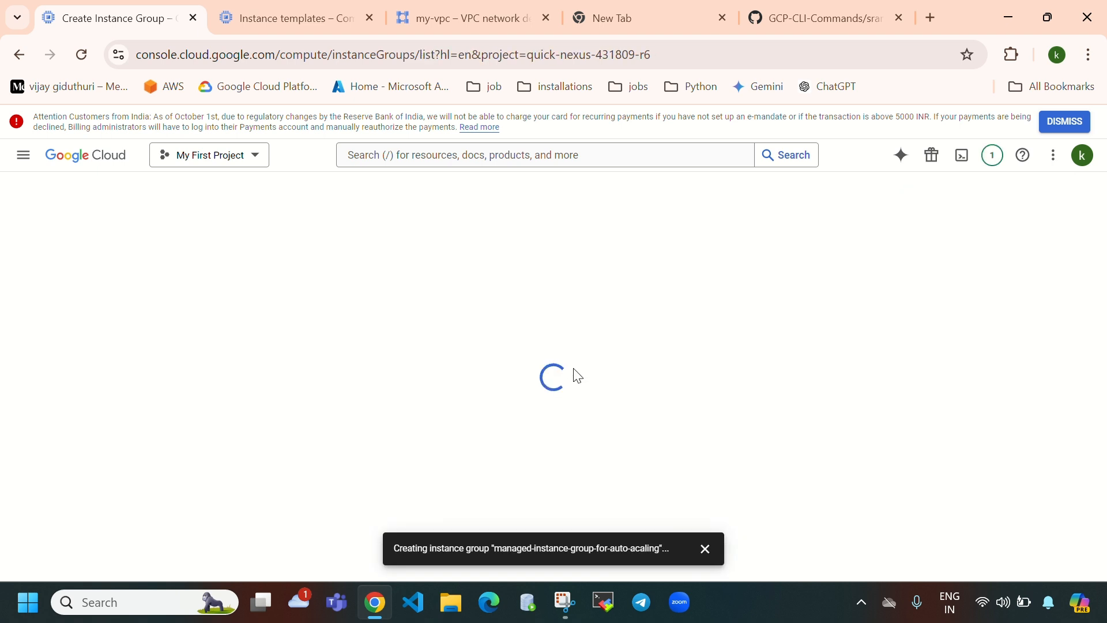
- Check recent operations and refresh the VM instances list to find the group's two VMs
{"action": "left_click", "coordinate": [276, 18]}
{"action": "left_click", "coordinate": [72, 252]}
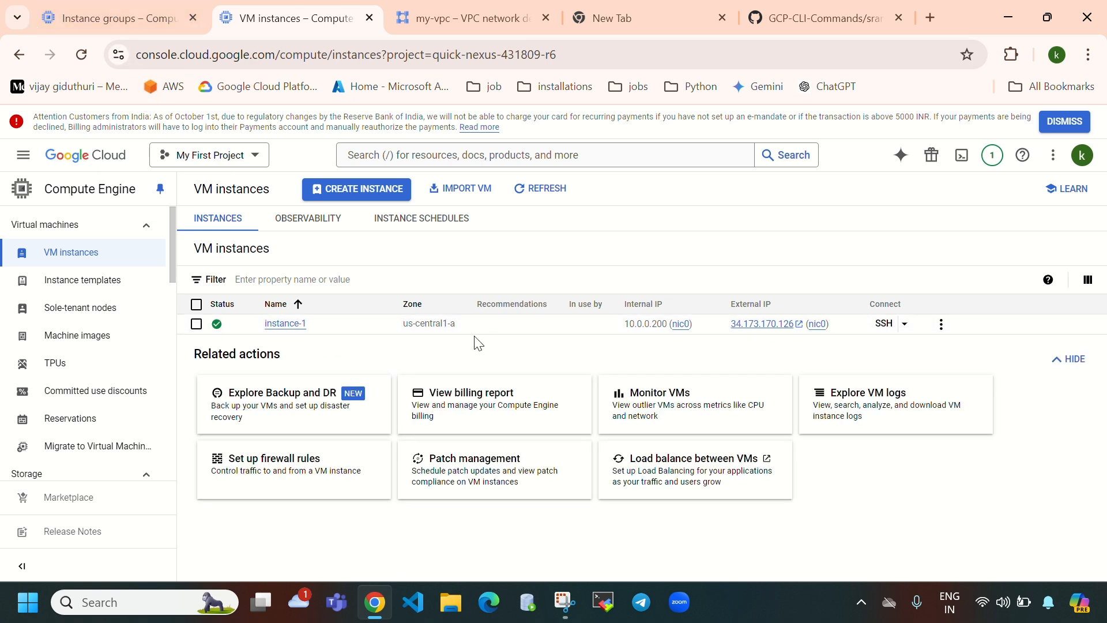
{"action": "left_click", "coordinate": [113, 27]}
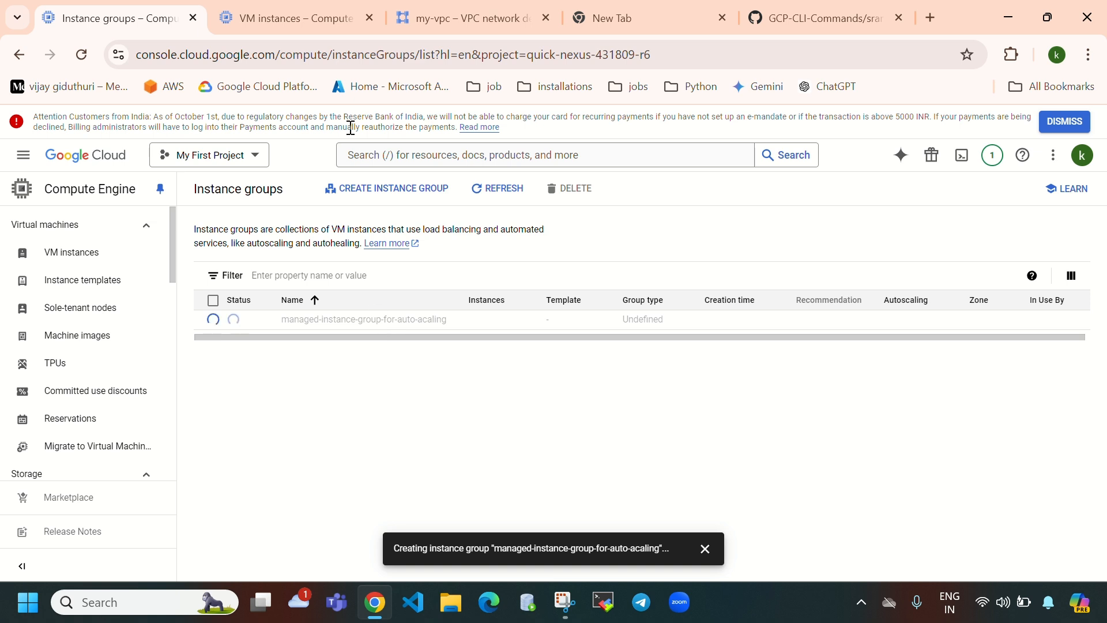
{"action": "left_click", "coordinate": [1003, 155]}
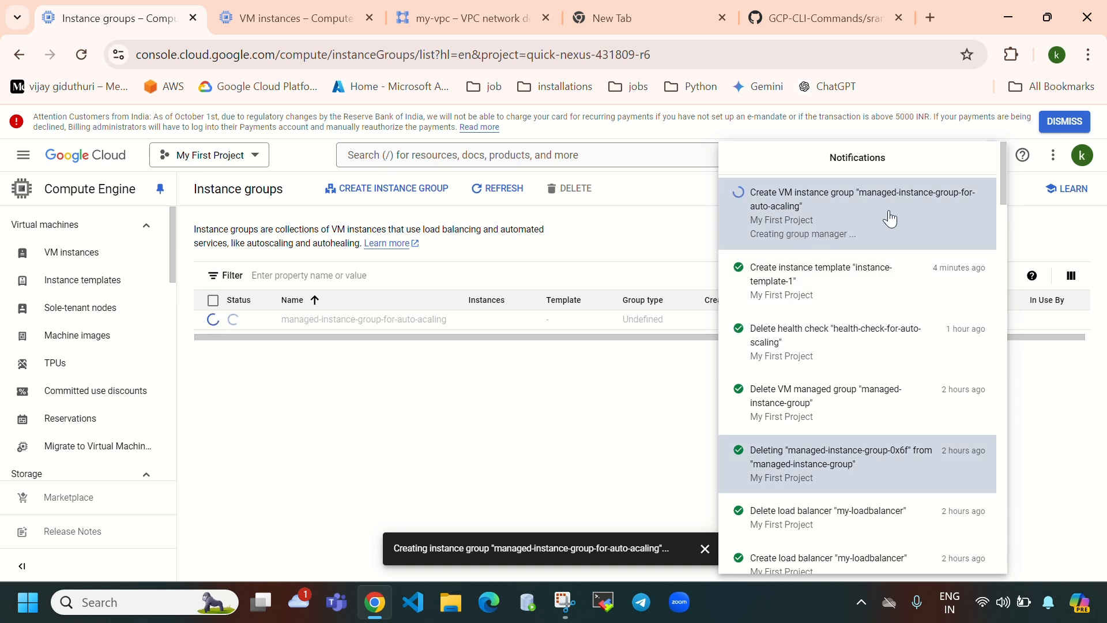
{"action": "left_click", "coordinate": [528, 421]}
{"action": "left_click", "coordinate": [270, 20]}
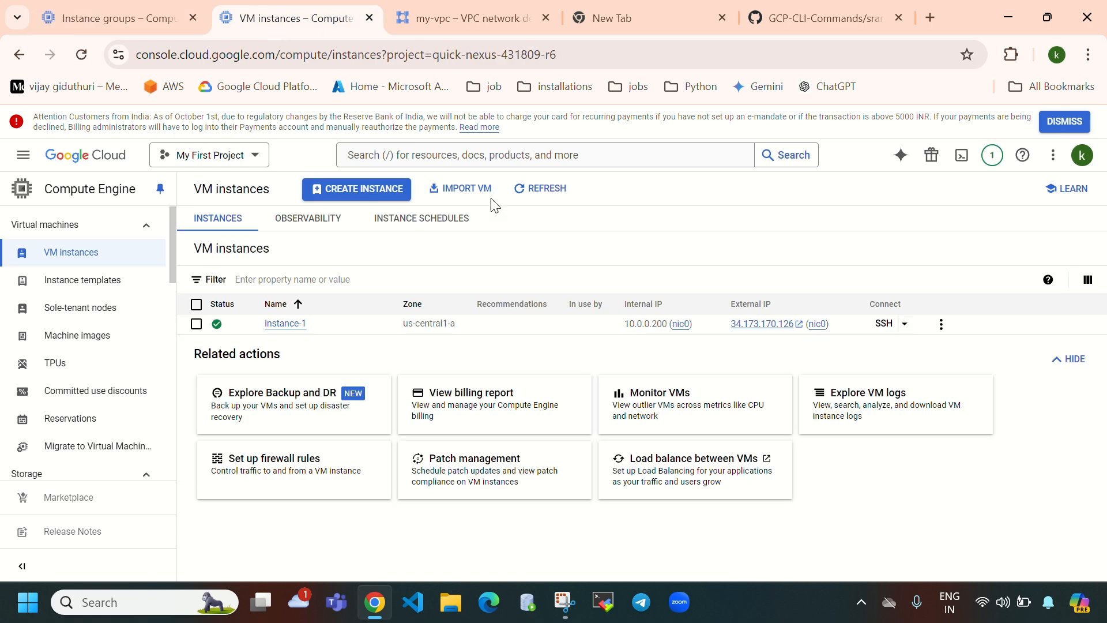
{"action": "left_click", "coordinate": [545, 193]}
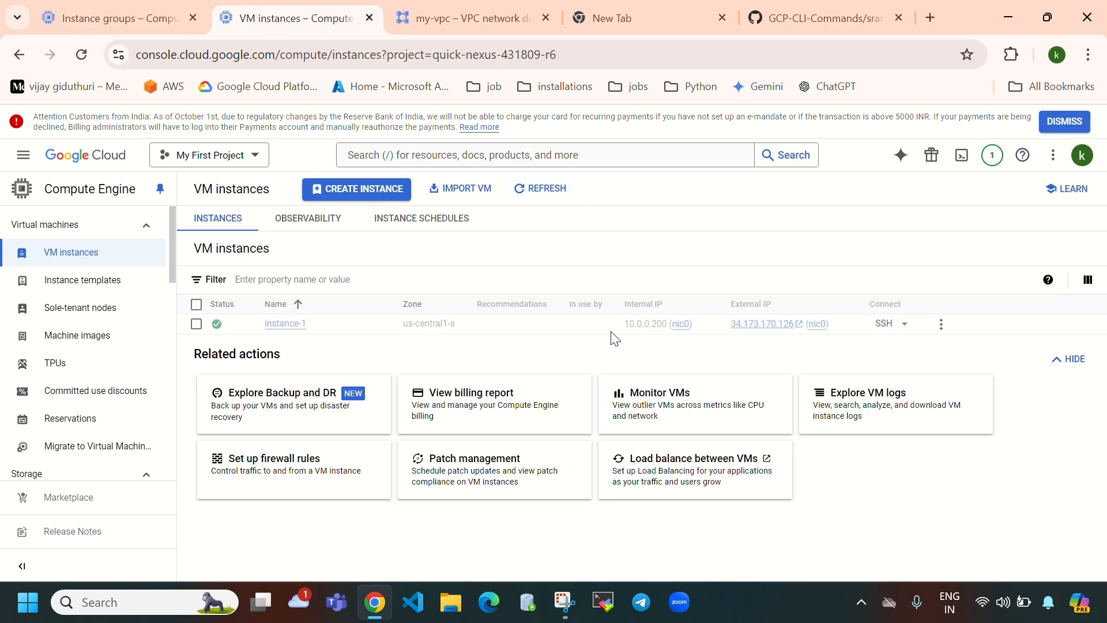
{"action": "left_click", "coordinate": [538, 193]}
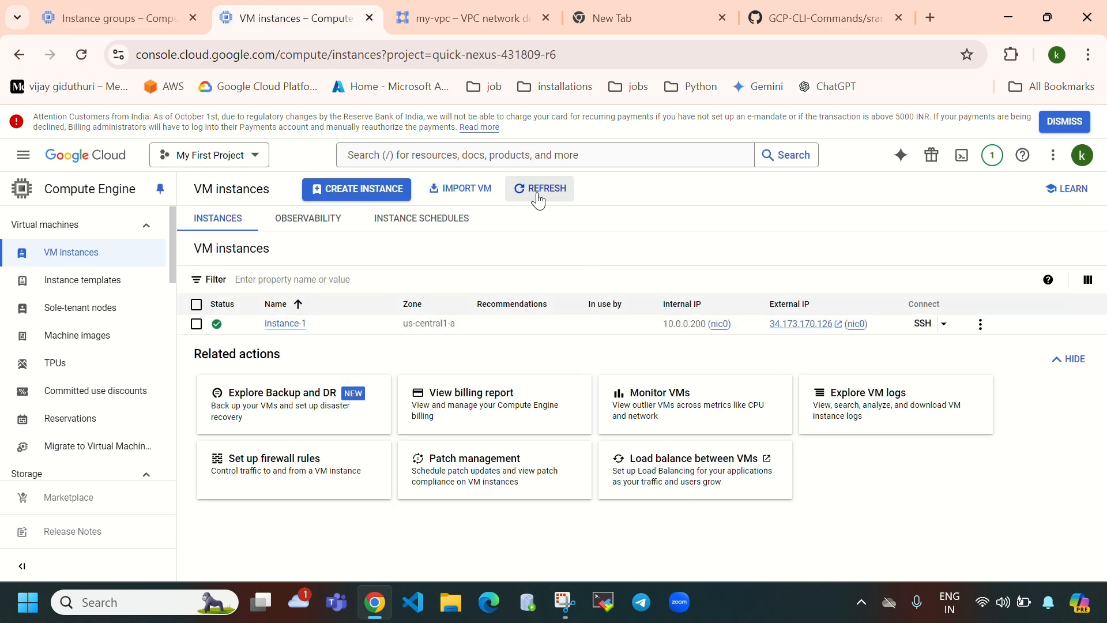
{"action": "left_click", "coordinate": [538, 194]}
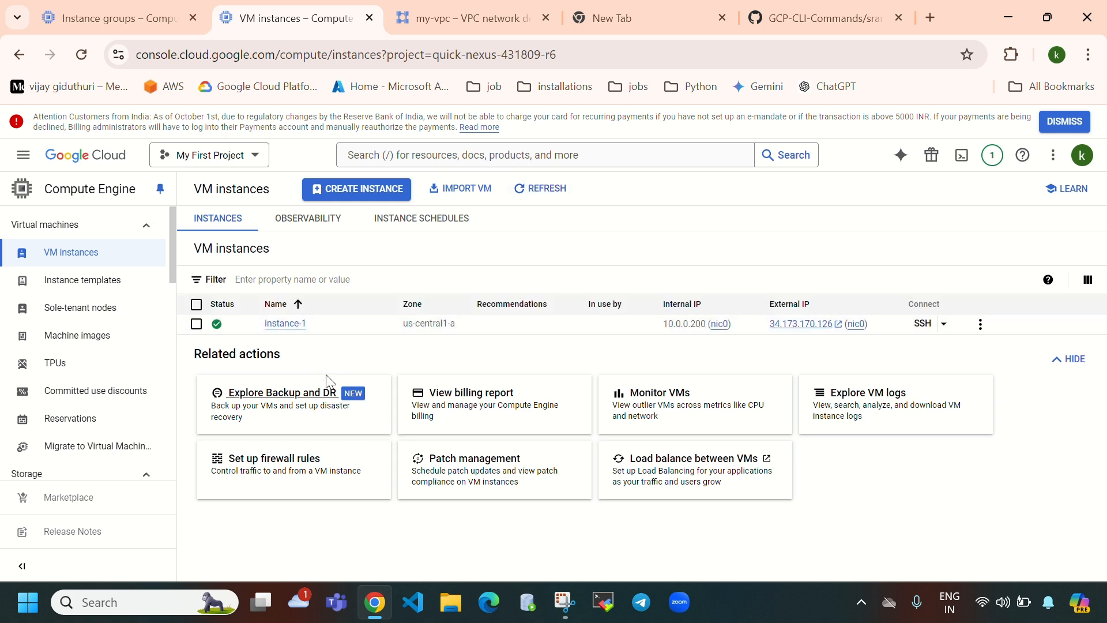
- Review managed-instance-group-for-auto-acaling's details, rechecking the VM list and recent operations
{"action": "left_click", "coordinate": [139, 33]}
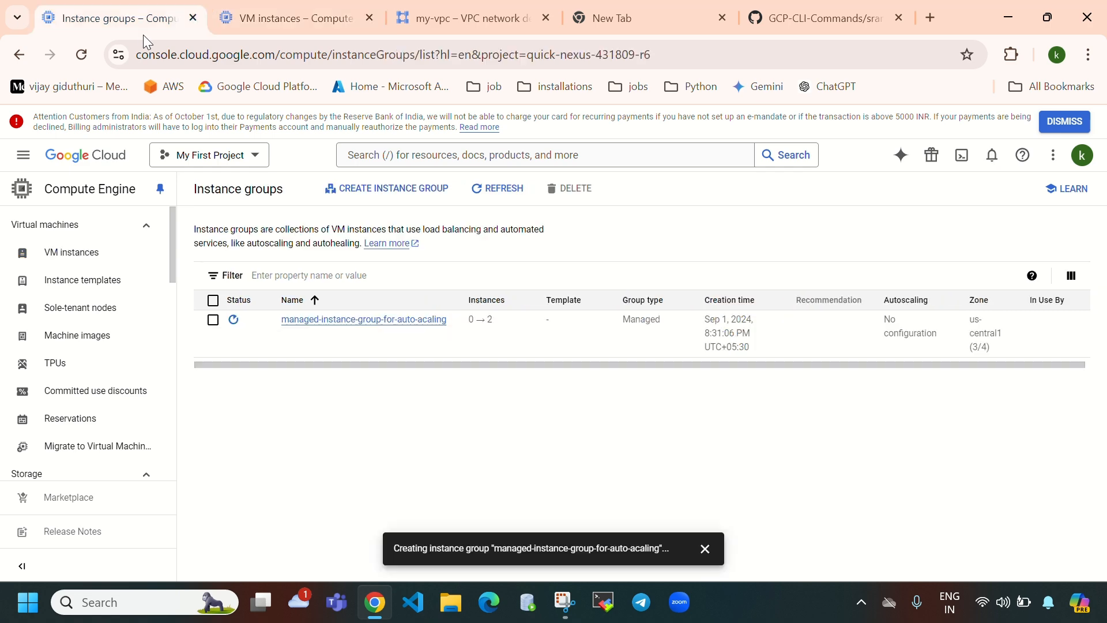
{"action": "left_click", "coordinate": [505, 189]}
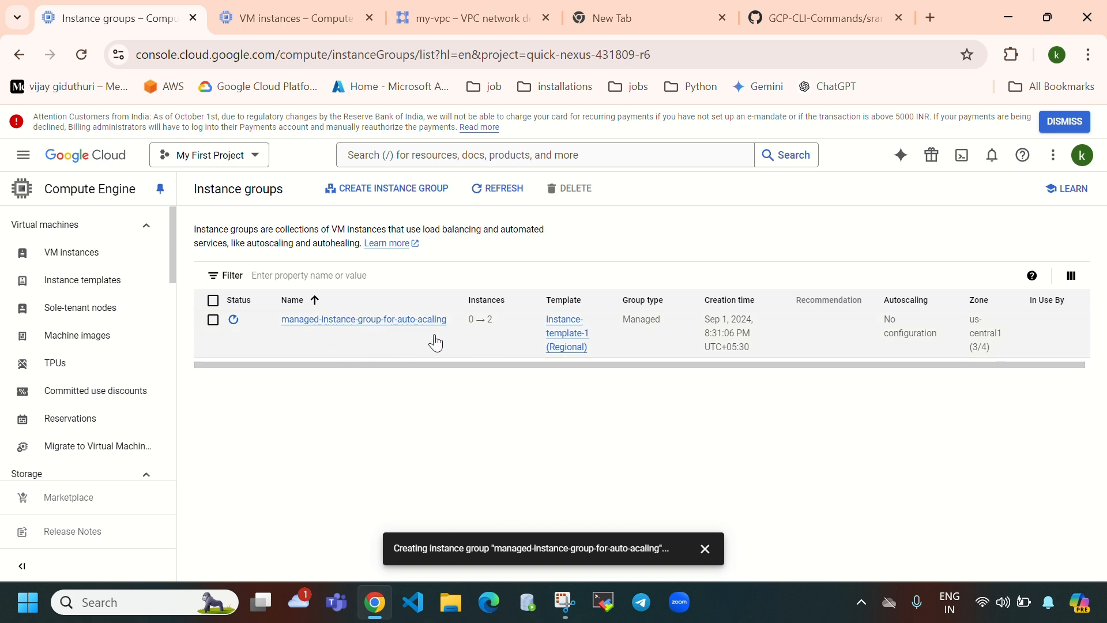
{"action": "left_click", "coordinate": [390, 321]}
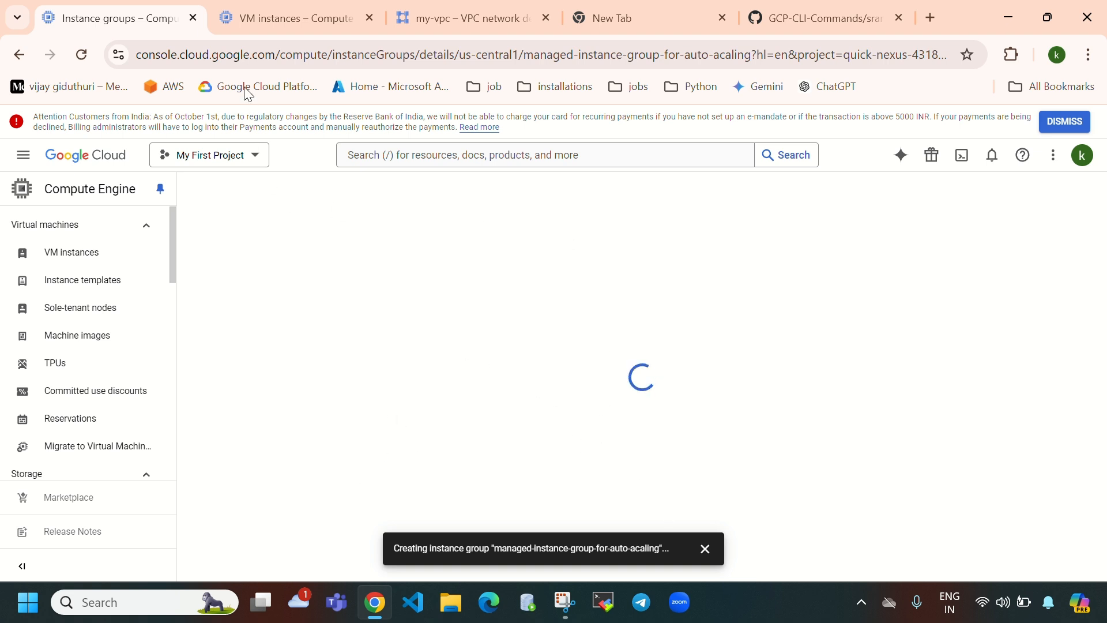
{"action": "left_click", "coordinate": [284, 23]}
{"action": "left_click", "coordinate": [525, 194]}
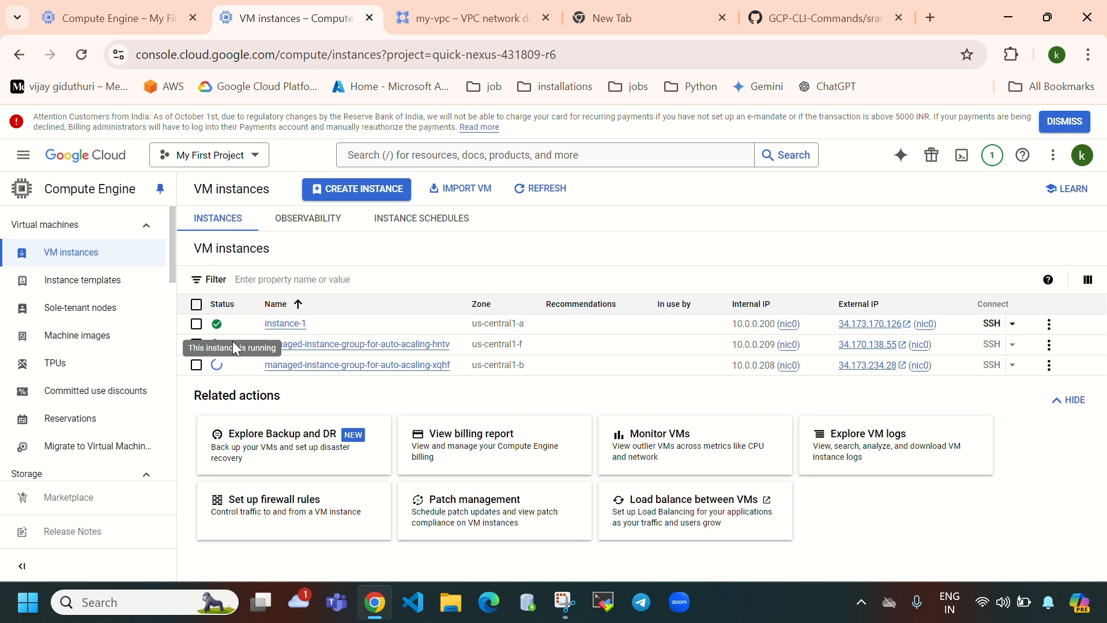
{"action": "left_click", "coordinate": [116, 12]}
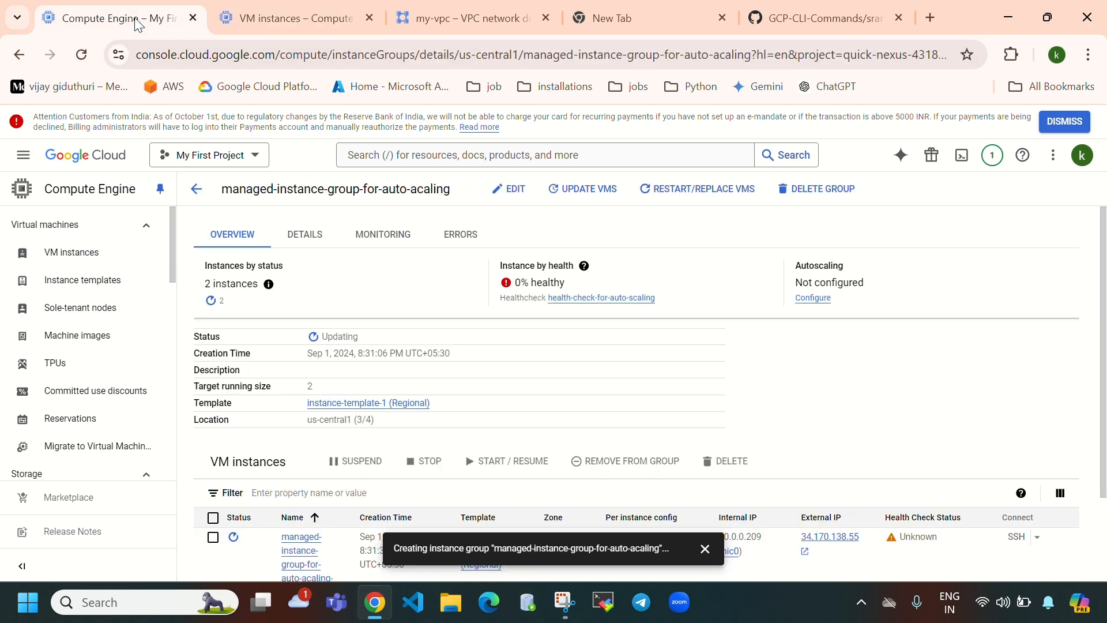
{"action": "left_click_drag", "start_coordinate": [515, 285], "coordinate": [614, 282]}
{"action": "scroll", "coordinate": [620, 346], "scroll_direction": "down", "scroll_amount": 2}
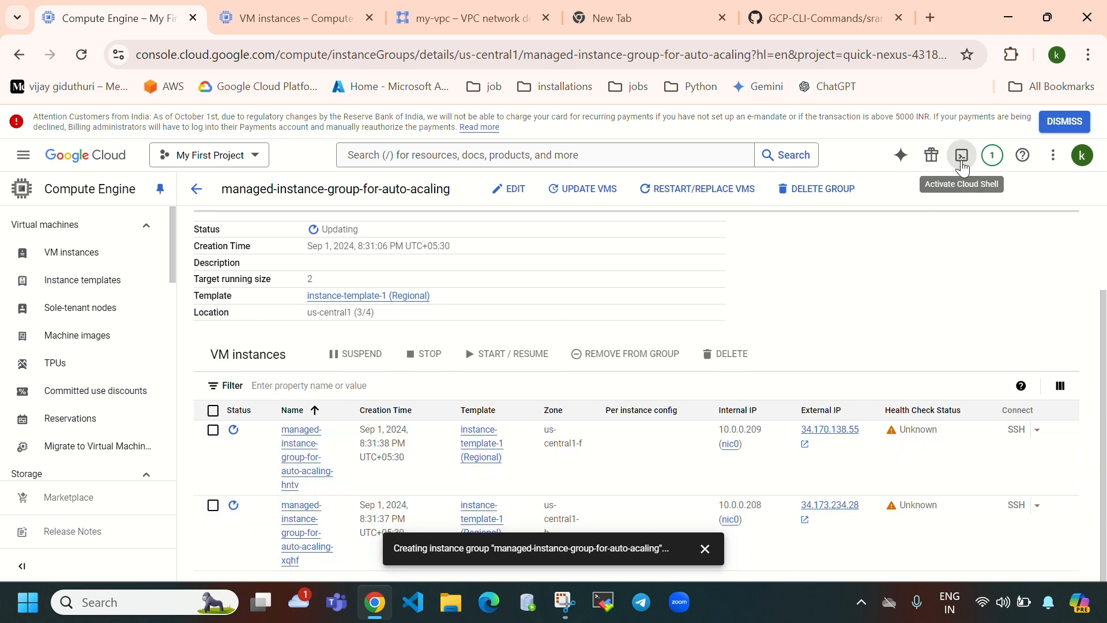
{"action": "left_click", "coordinate": [991, 154]}
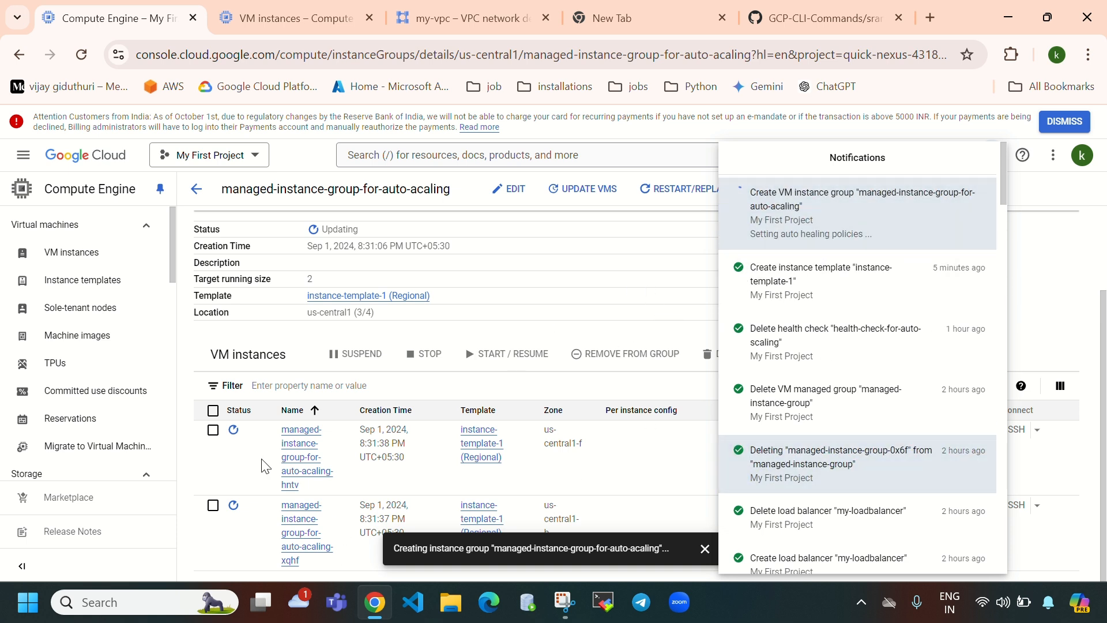
{"action": "left_click", "coordinate": [581, 286]}
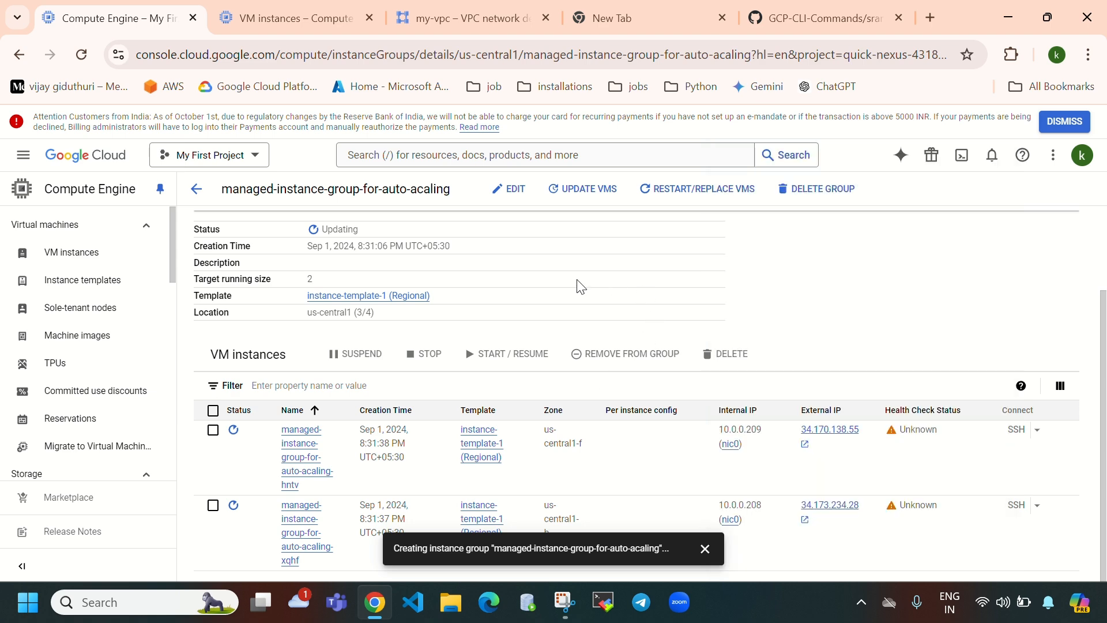
{"action": "scroll", "coordinate": [529, 453], "scroll_direction": "up", "scroll_amount": 2}
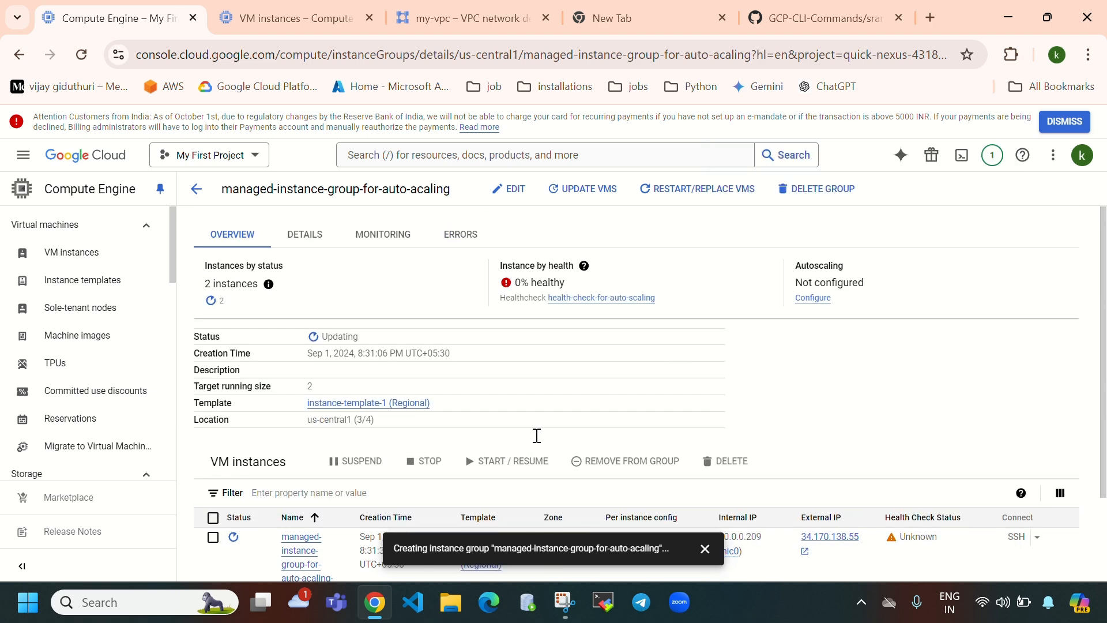
{"action": "scroll", "coordinate": [143, 460], "scroll_direction": "down", "scroll_amount": 1}
{"action": "scroll", "coordinate": [87, 392], "scroll_direction": "down", "scroll_amount": 3}
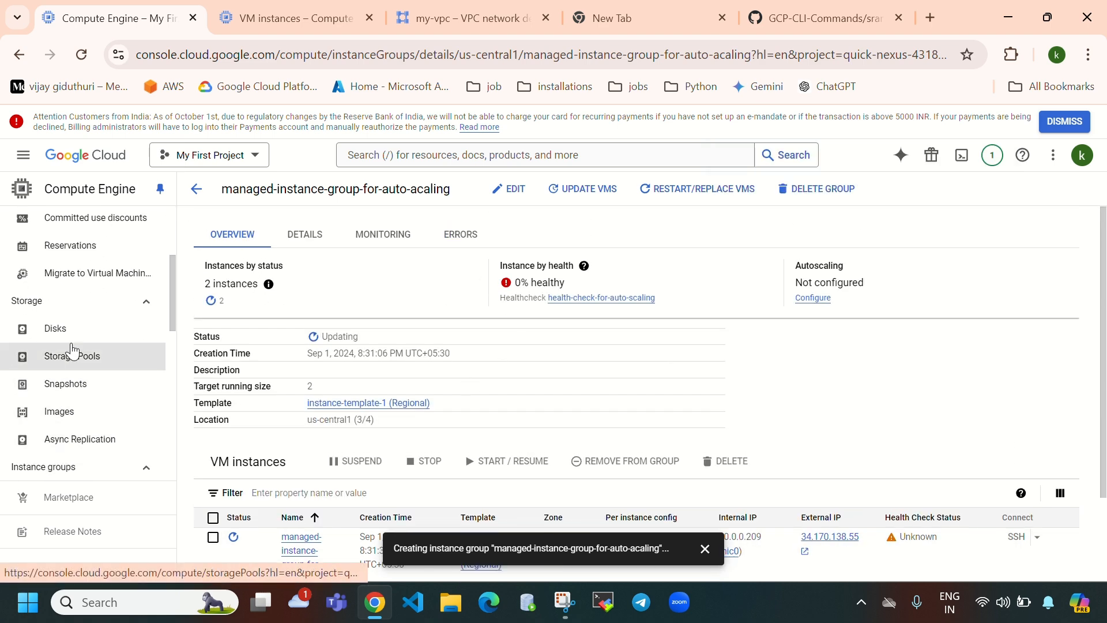
- In the instance groups list, confirm 2 instances, Managed type, creation time and 60% CPU autoscaling
{"action": "left_click", "coordinate": [91, 422]}
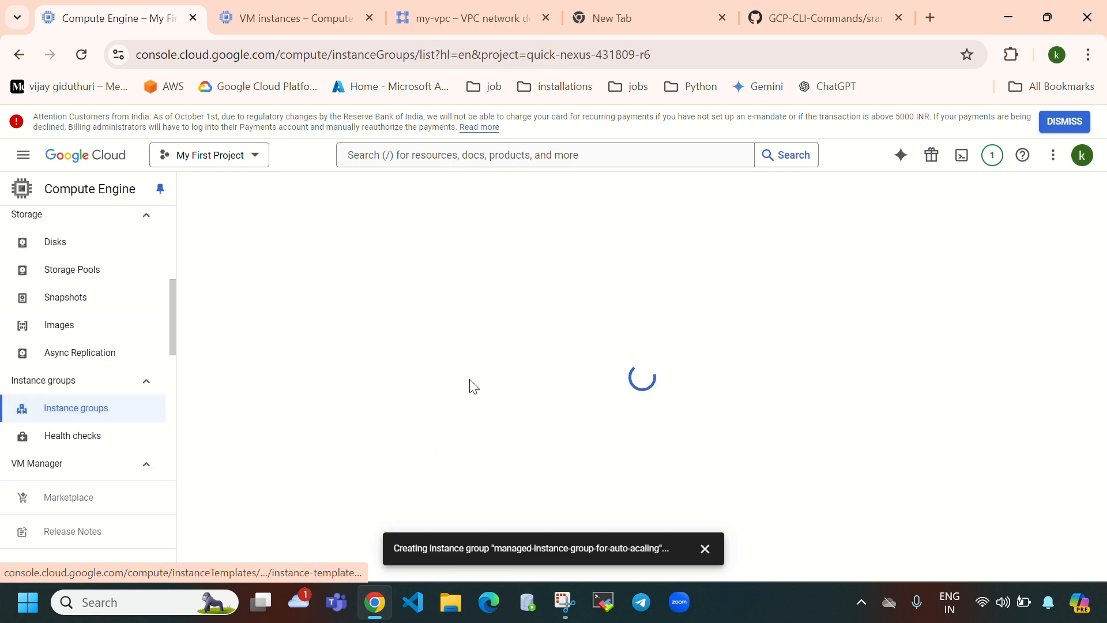
{"action": "left_click", "coordinate": [261, 18]}
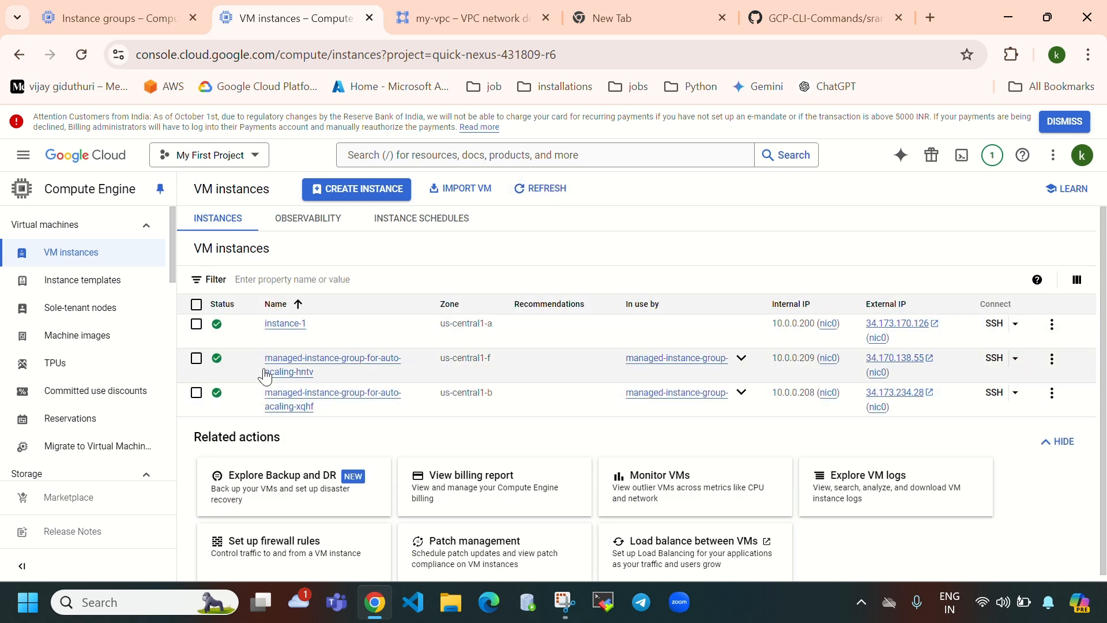
{"action": "left_click", "coordinate": [118, 19]}
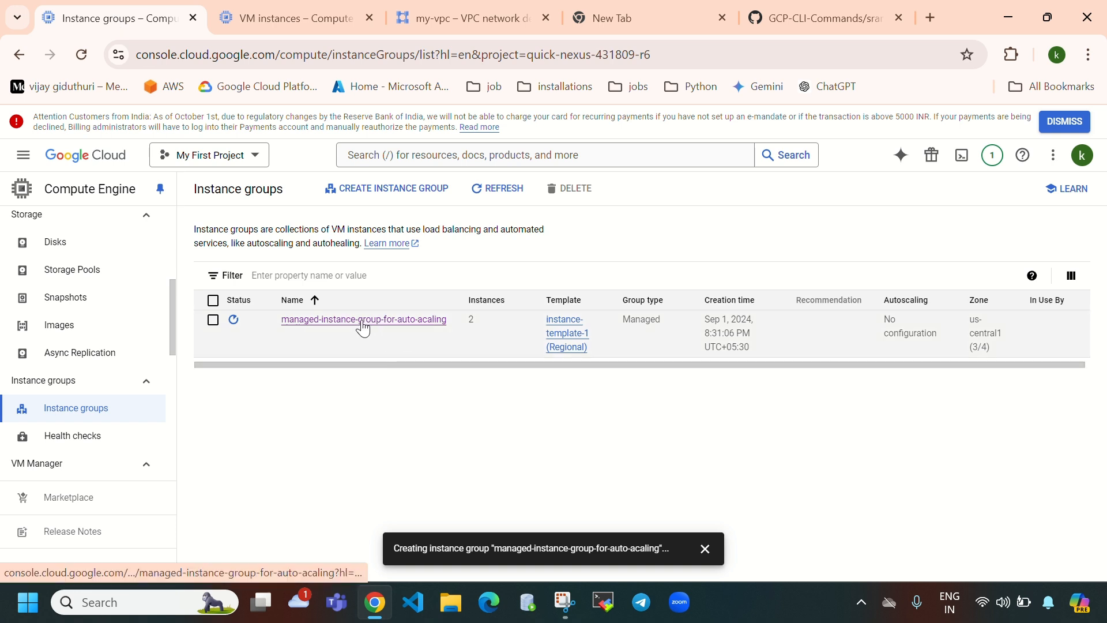
{"action": "left_click_drag", "start_coordinate": [502, 321], "coordinate": [462, 322]}
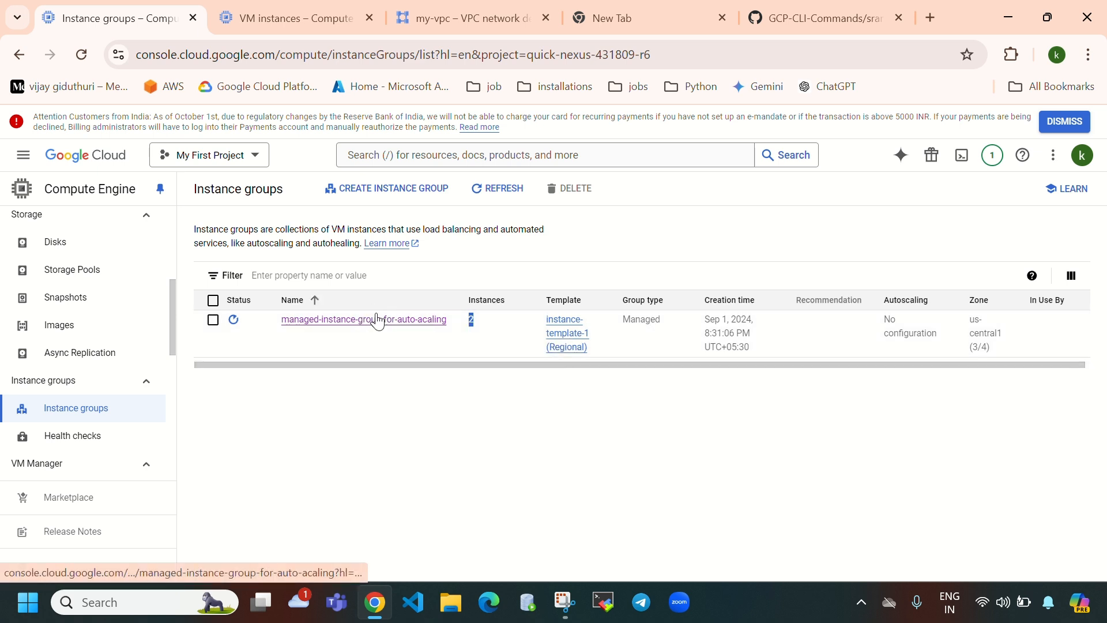
{"action": "left_click_drag", "start_coordinate": [662, 321], "coordinate": [624, 324]}
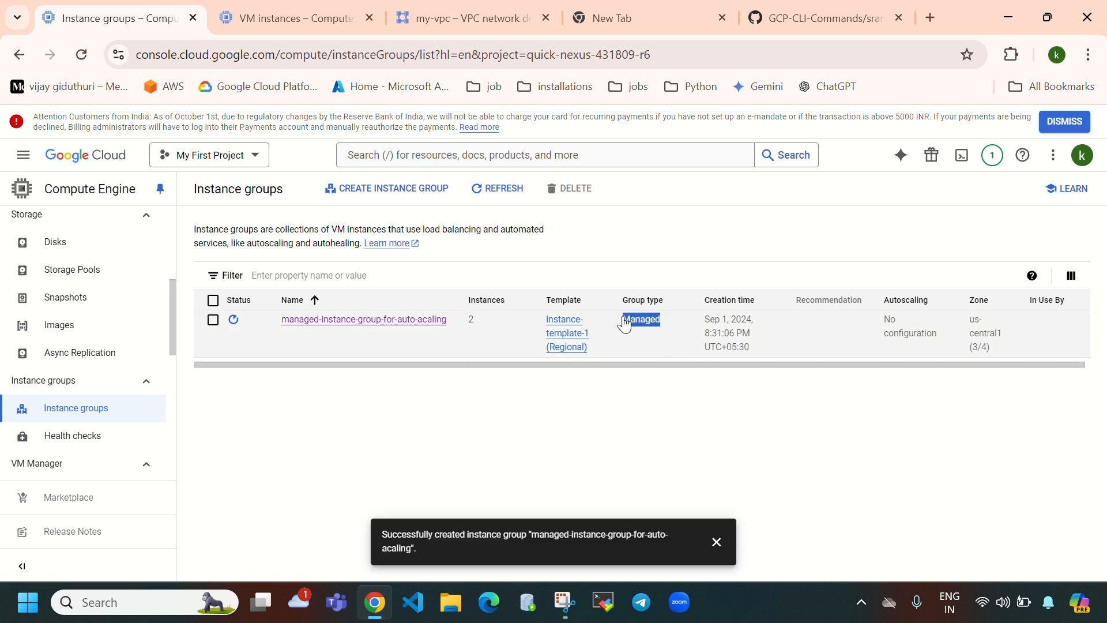
{"action": "left_click_drag", "start_coordinate": [769, 353], "coordinate": [705, 327]}
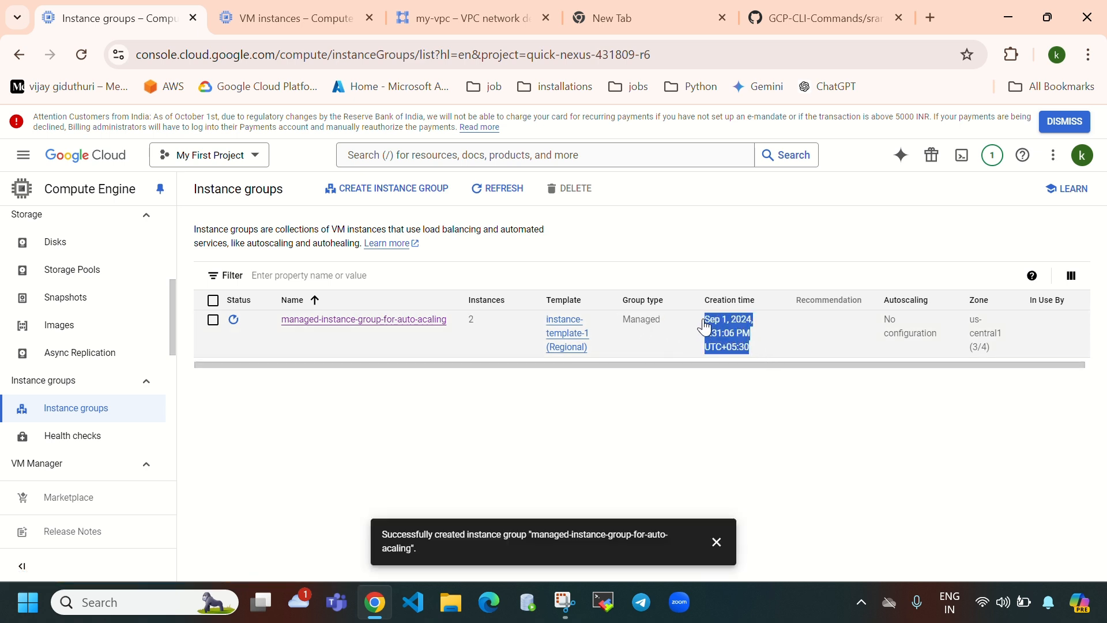
{"action": "left_click_drag", "start_coordinate": [883, 319], "coordinate": [941, 353]}
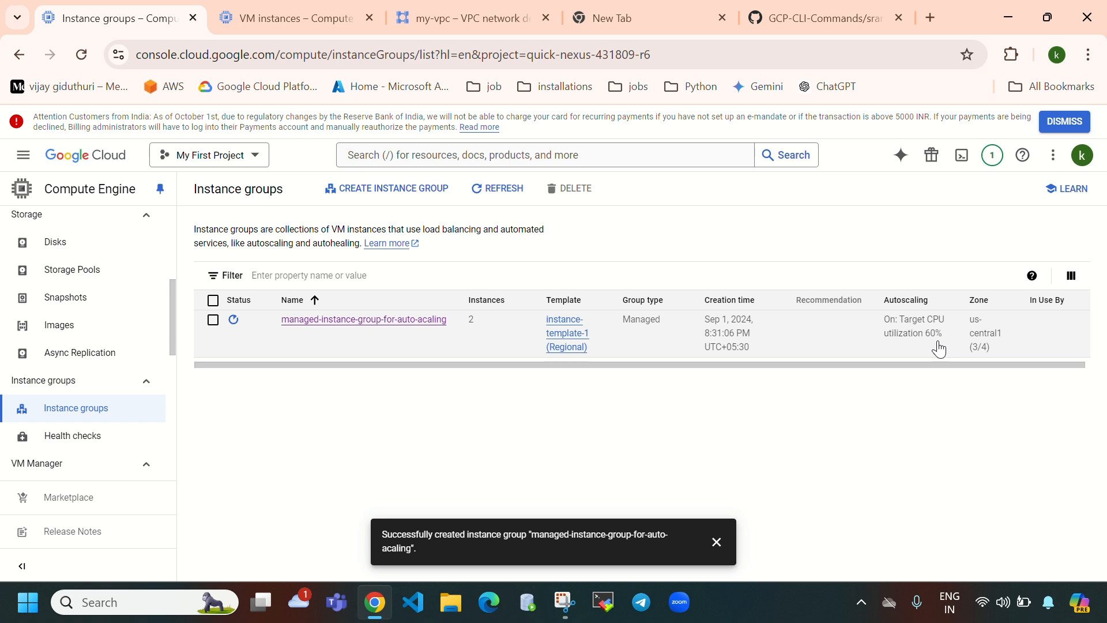
{"action": "left_click", "coordinate": [506, 198]}
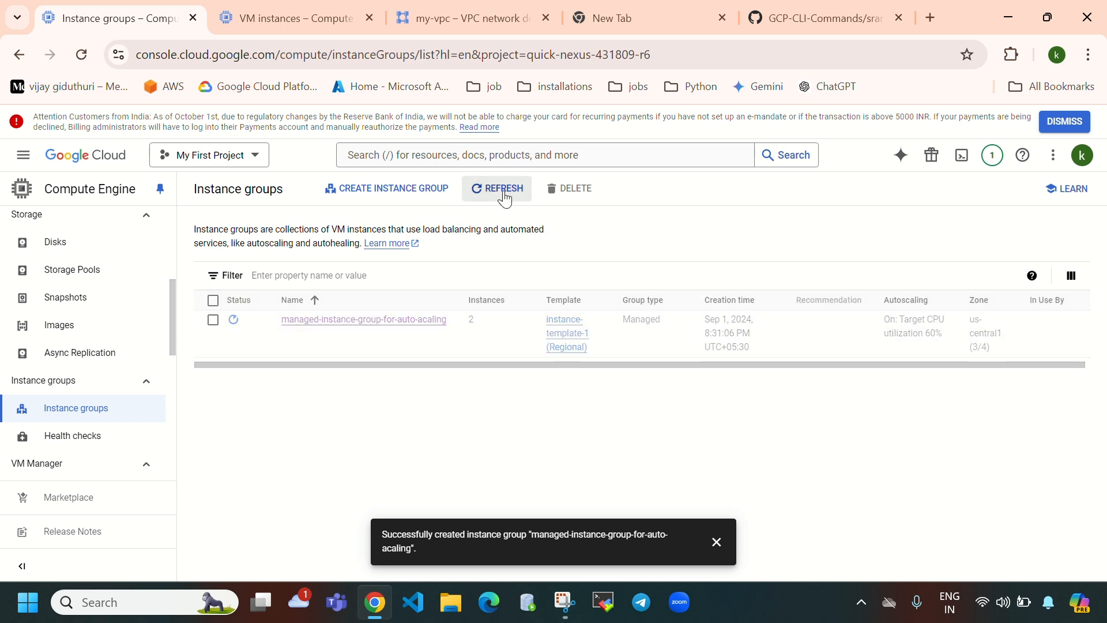
- View the group's details showing 0% healthy and compare with the GitHub startup script
{"action": "left_click", "coordinate": [420, 326]}
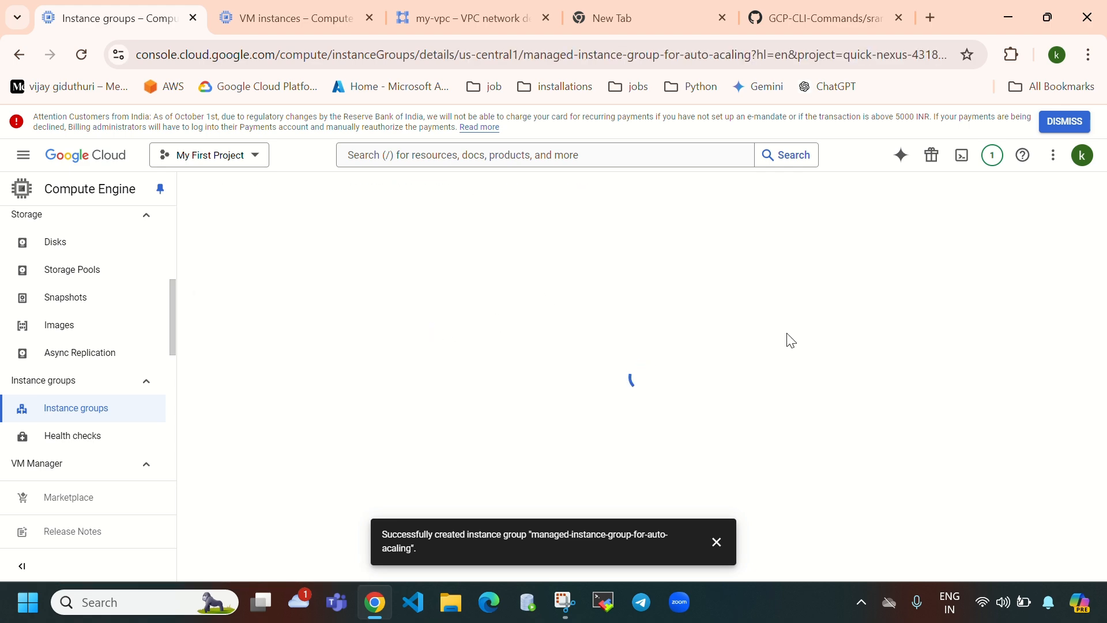
{"action": "left_click", "coordinate": [715, 544]}
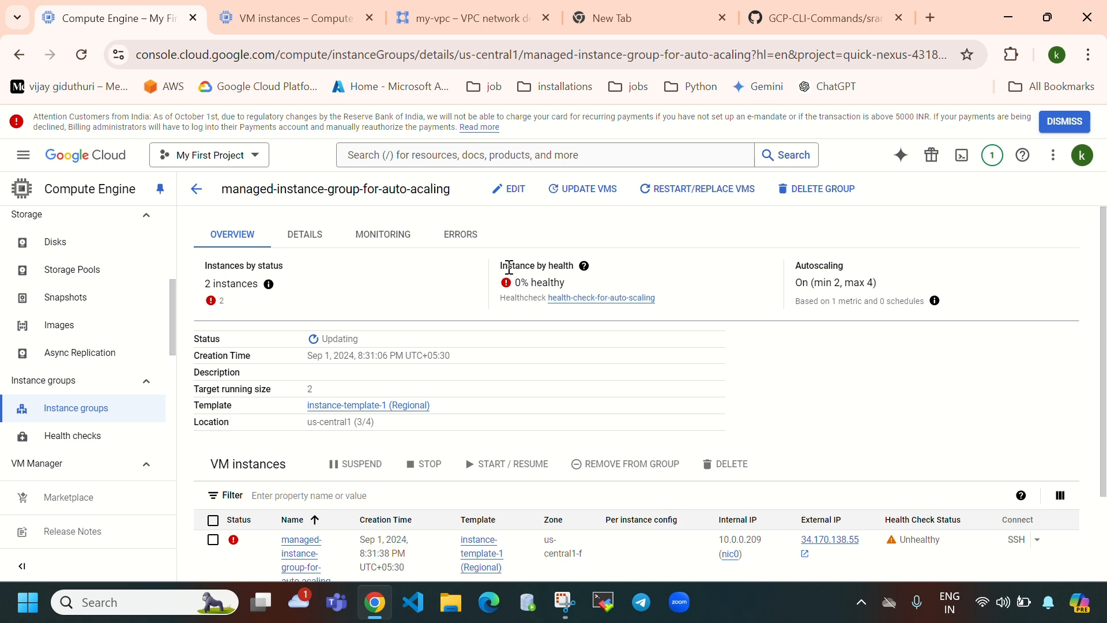
{"action": "mouse_move", "coordinate": [519, 283]}
{"action": "left_mouse_down"}
{"action": "mouse_move", "coordinate": [579, 300]}
{"action": "mouse_move", "coordinate": [607, 285]}
{"action": "left_mouse_up"}
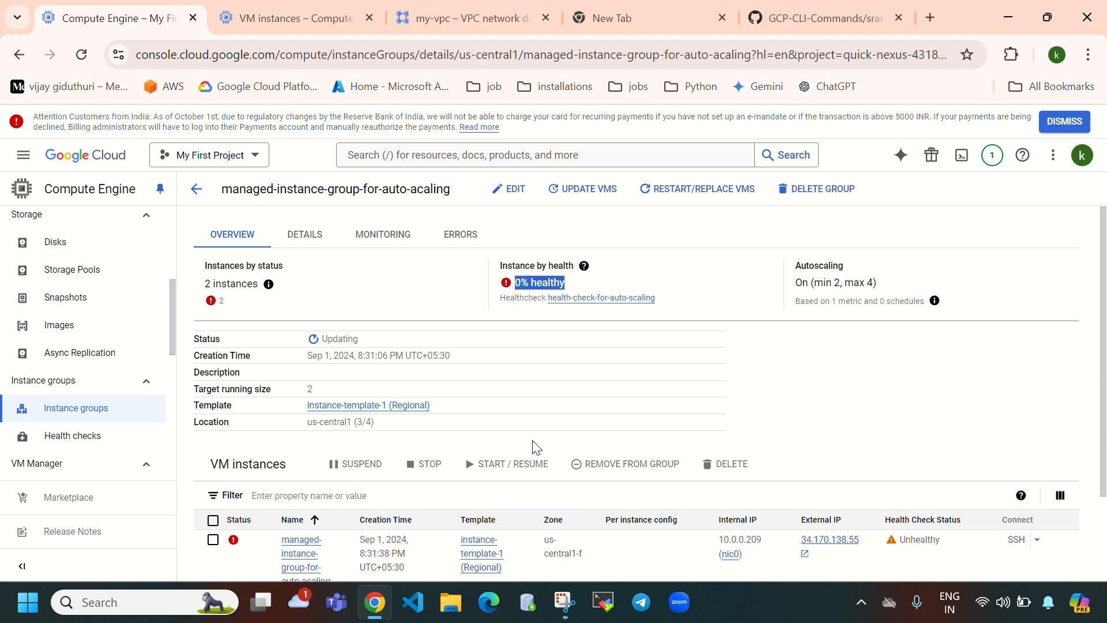
{"action": "scroll", "coordinate": [536, 448], "scroll_direction": "down", "scroll_amount": 2}
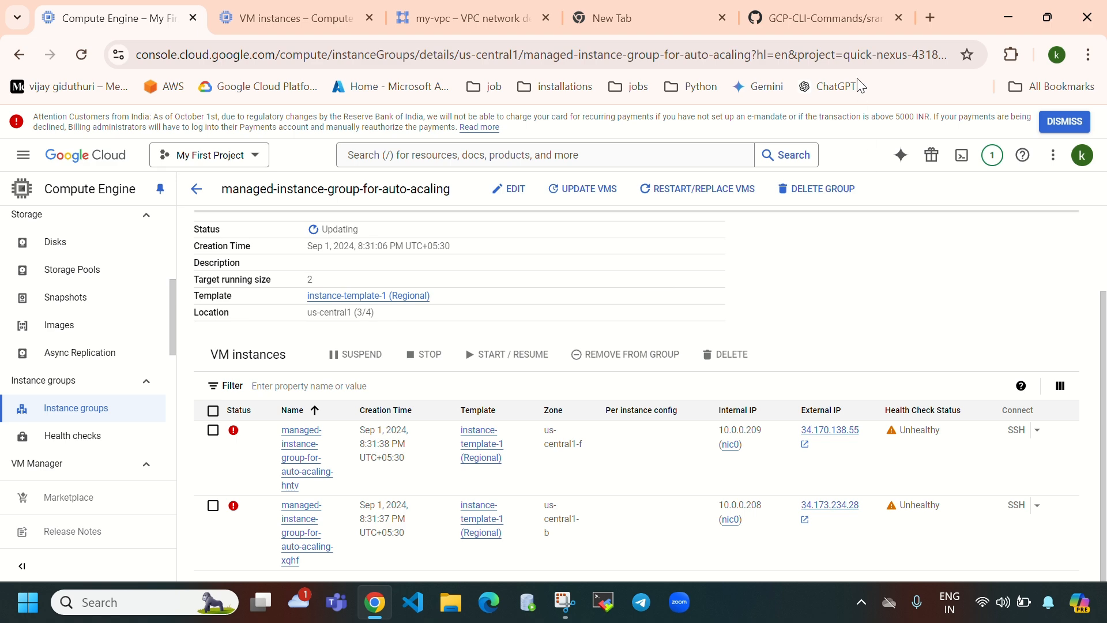
{"action": "left_click", "coordinate": [826, 19]}
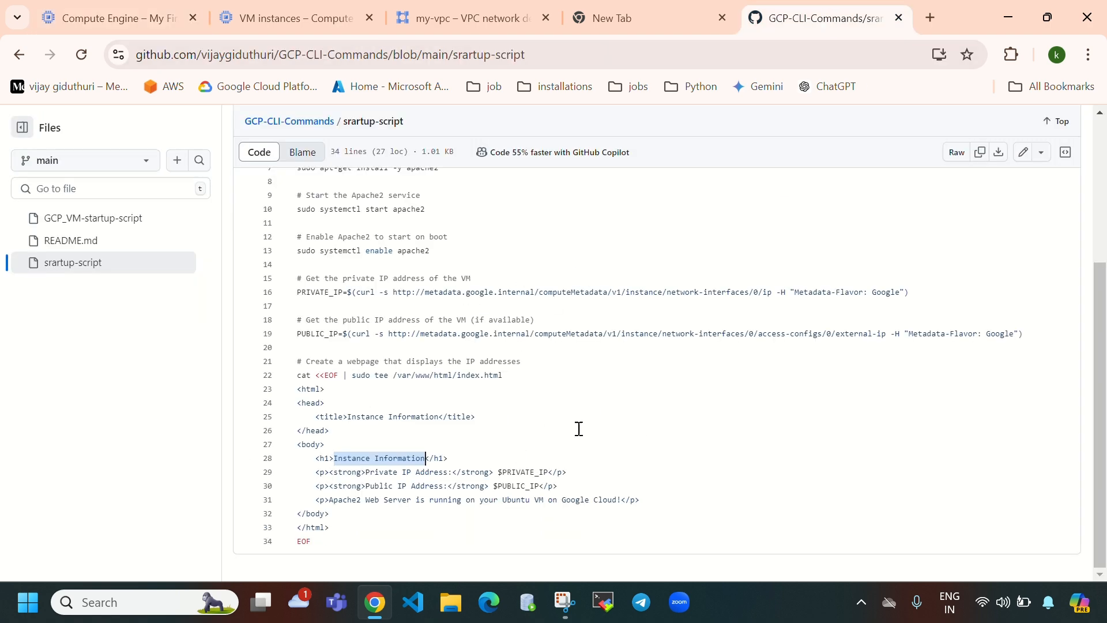
{"action": "left_click", "coordinate": [112, 22]}
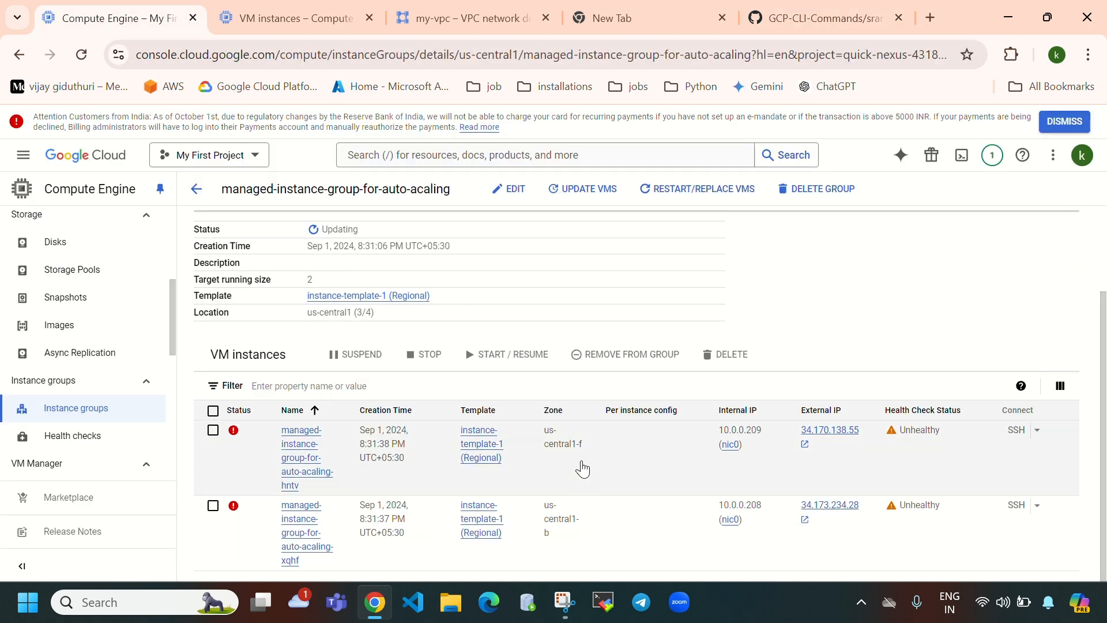
{"action": "scroll", "coordinate": [584, 467], "scroll_direction": "up", "scroll_amount": 2}
- Reload the group page, note 50% healthy with one unhealthy VM, and reload again
{"action": "left_click", "coordinate": [81, 55]}
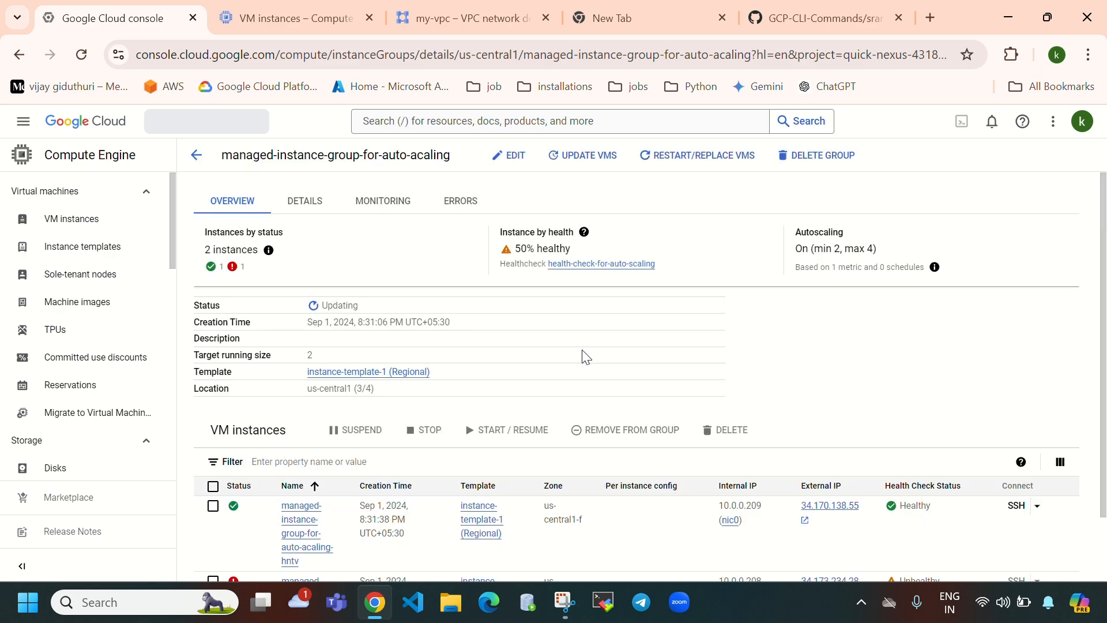
{"action": "scroll", "coordinate": [585, 358], "scroll_direction": "down", "scroll_amount": 1}
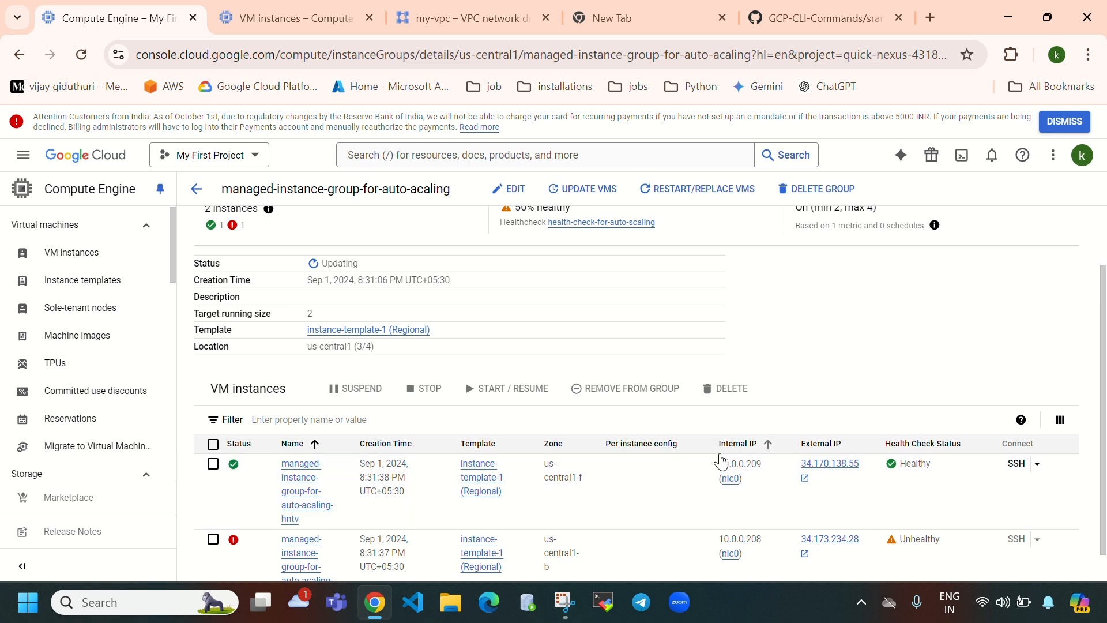
{"action": "scroll", "coordinate": [634, 403], "scroll_direction": "up", "scroll_amount": 1}
{"action": "left_click_drag", "start_coordinate": [515, 283], "coordinate": [593, 282]}
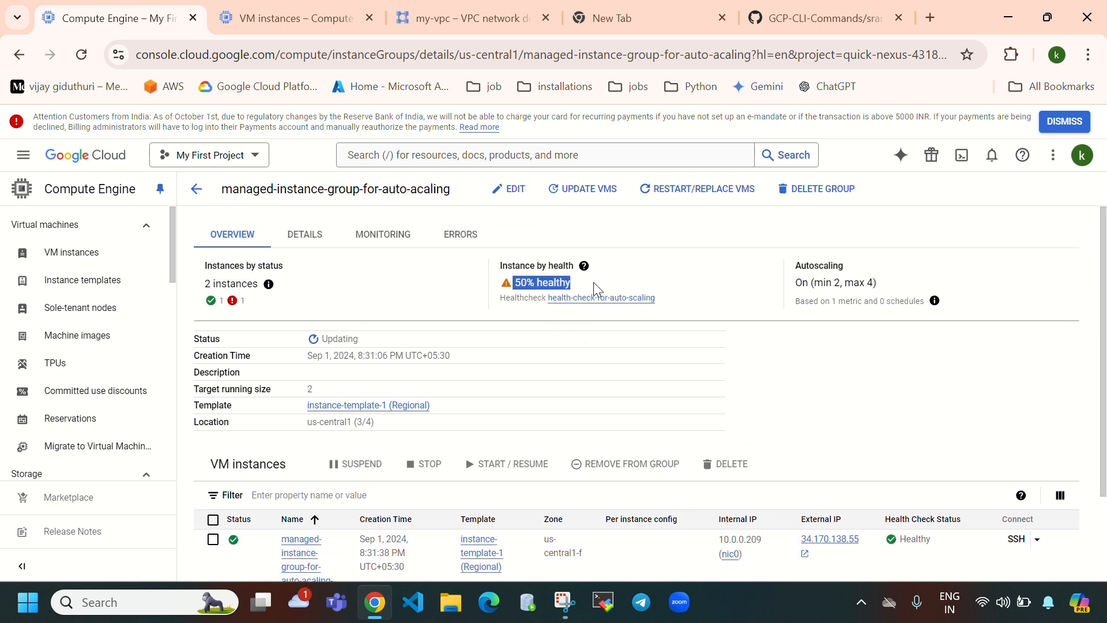
{"action": "scroll", "coordinate": [554, 435], "scroll_direction": "down", "scroll_amount": 2}
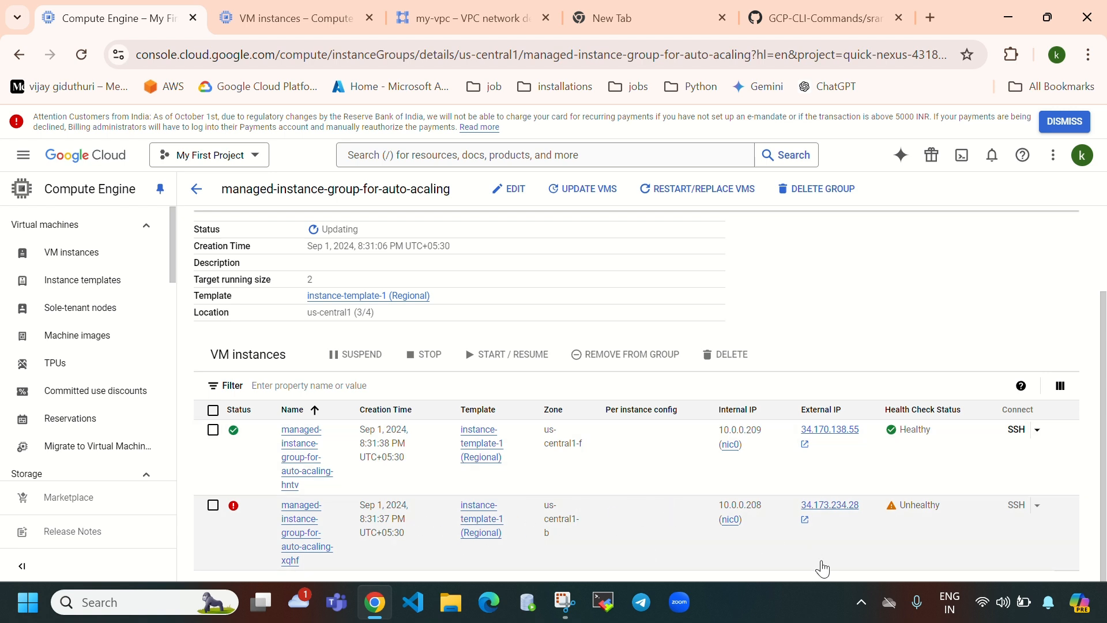
{"action": "scroll", "coordinate": [686, 522], "scroll_direction": "up", "scroll_amount": 2}
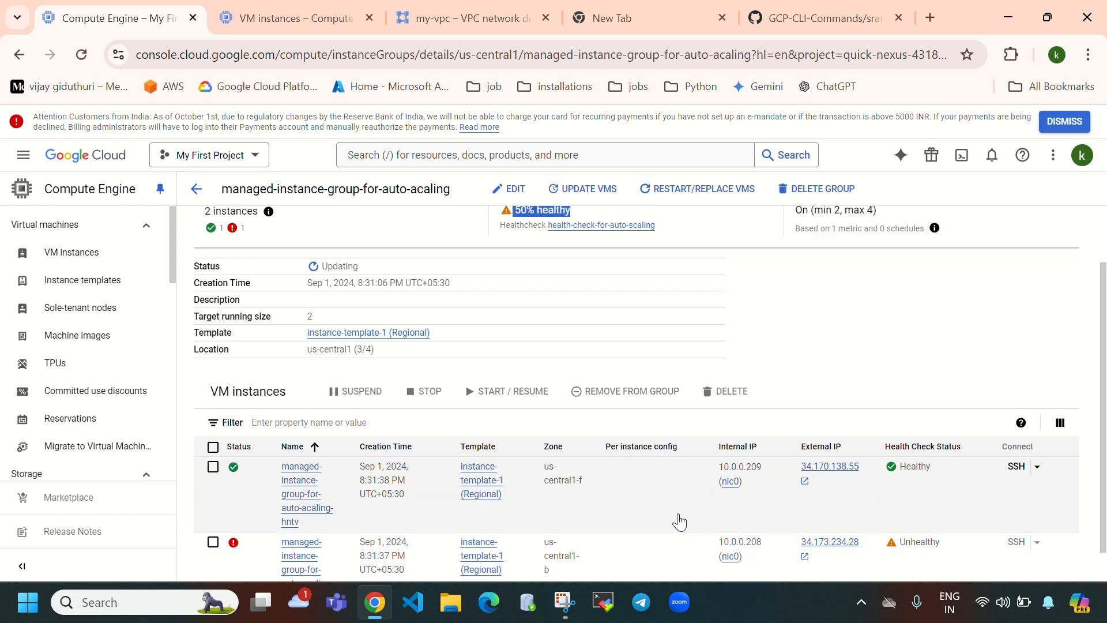
{"action": "left_click", "coordinate": [86, 56]}
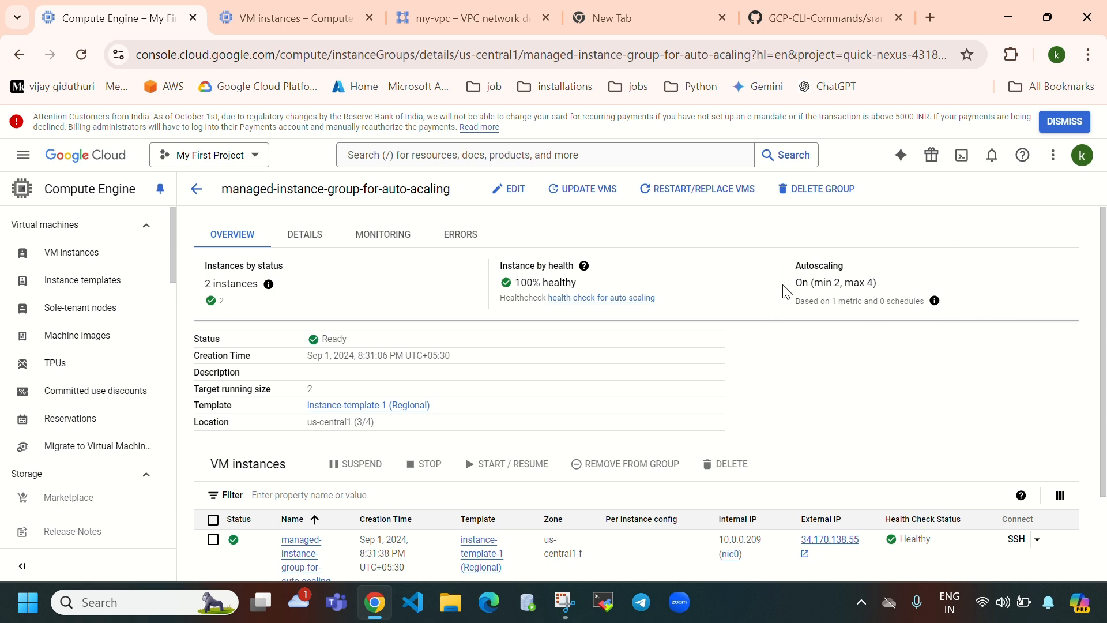
- Verify autoscaling is on with min 2 and max 4, and select the group's first VM
{"action": "left_click_drag", "start_coordinate": [793, 274], "coordinate": [888, 267]}
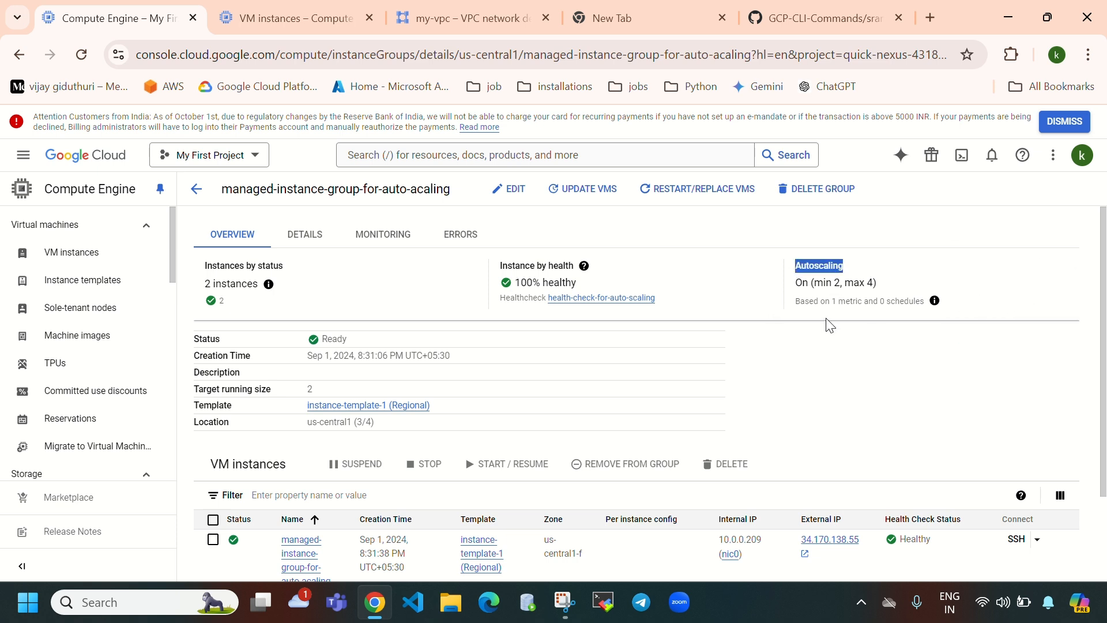
{"action": "left_click_drag", "start_coordinate": [841, 283], "coordinate": [816, 288]}
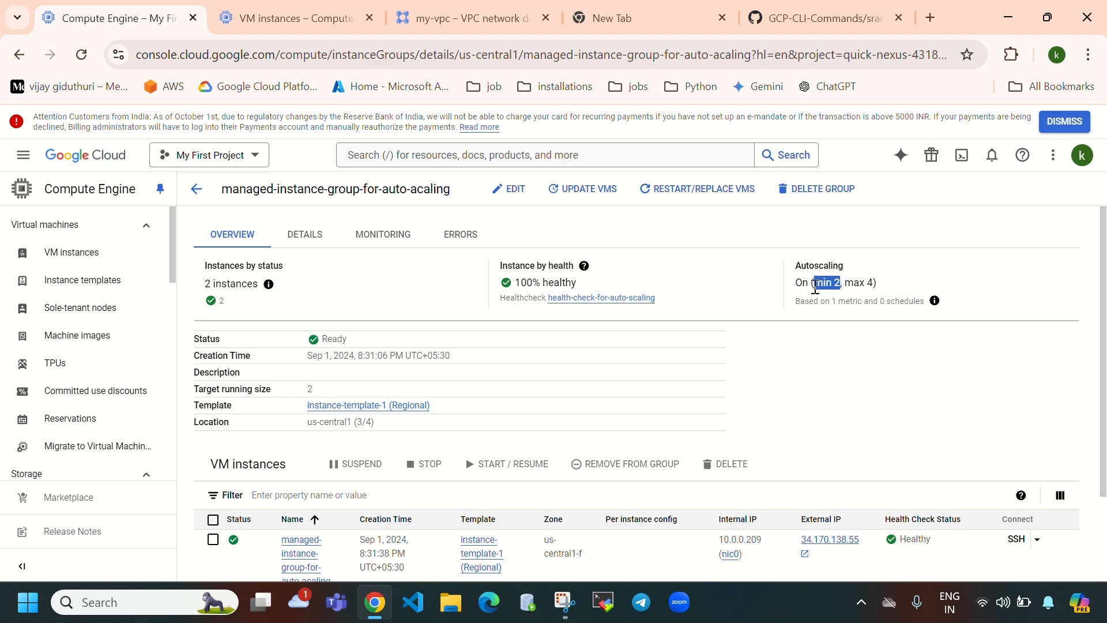
{"action": "scroll", "coordinate": [615, 519], "scroll_direction": "down", "scroll_amount": 2}
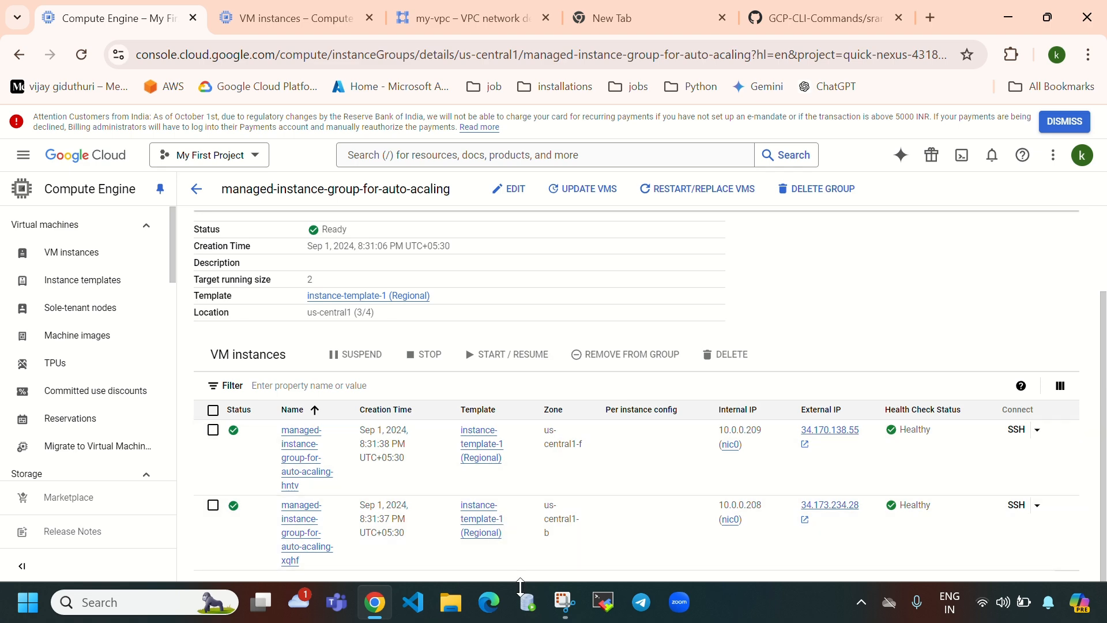
{"action": "scroll", "coordinate": [699, 430], "scroll_direction": "up", "scroll_amount": 2}
{"action": "scroll", "coordinate": [202, 485], "scroll_direction": "down", "scroll_amount": 2}
{"action": "left_click", "coordinate": [213, 429]}
{"action": "scroll", "coordinate": [786, 359], "scroll_direction": "up", "scroll_amount": 2}
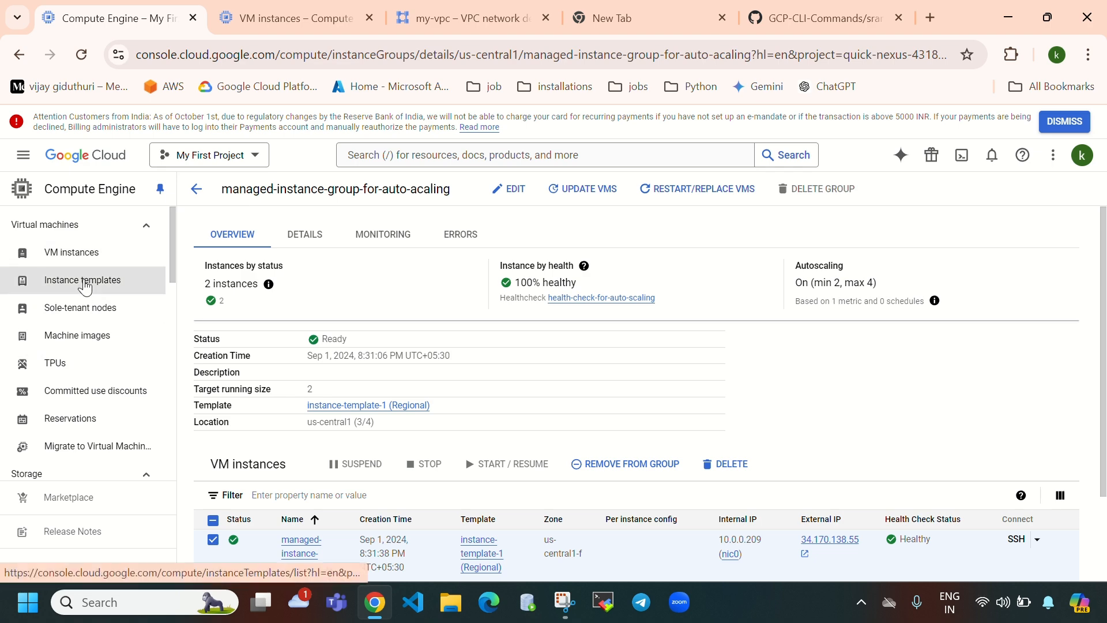
- Browse the instance templates, instance groups and VM instances pages in the console
{"action": "key", "text": "ctrl+Tab"}
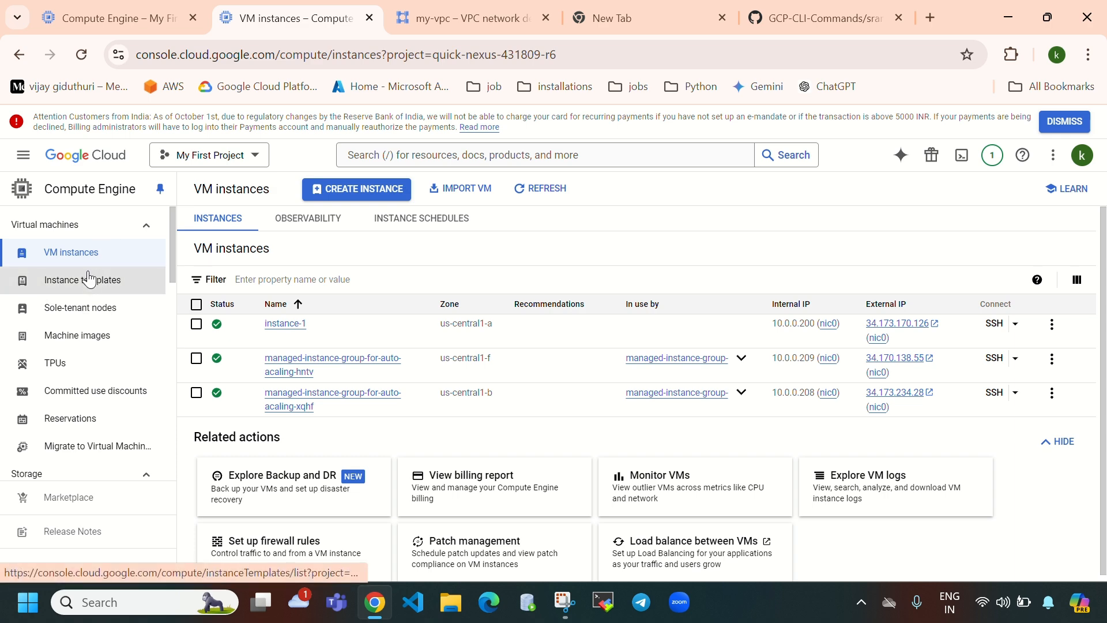
{"action": "left_click", "coordinate": [87, 280]}
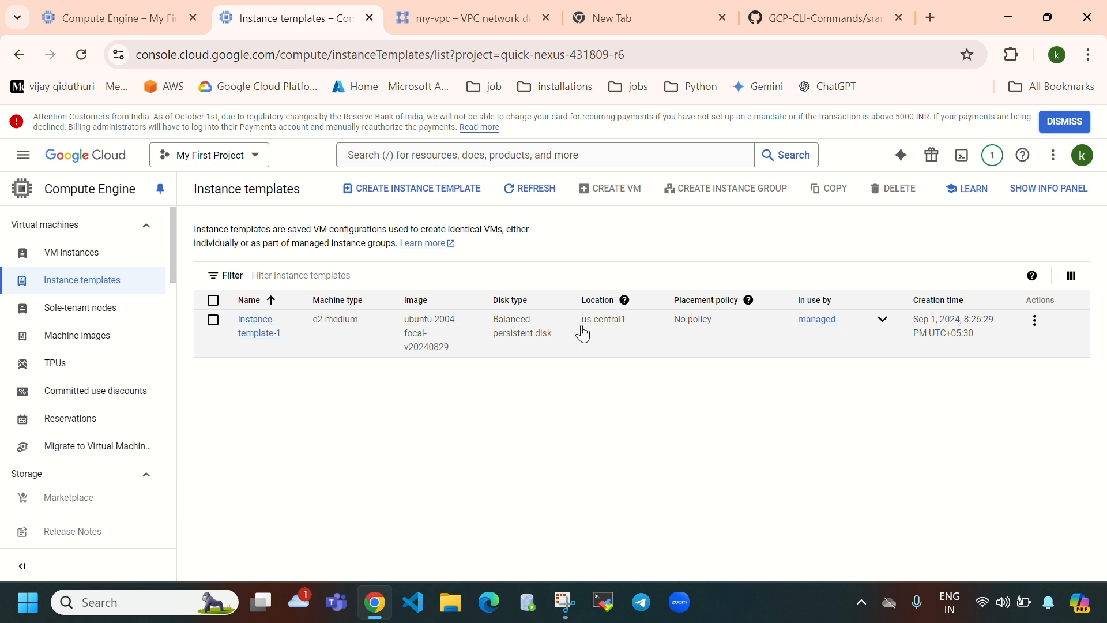
{"action": "left_click", "coordinate": [102, 22]}
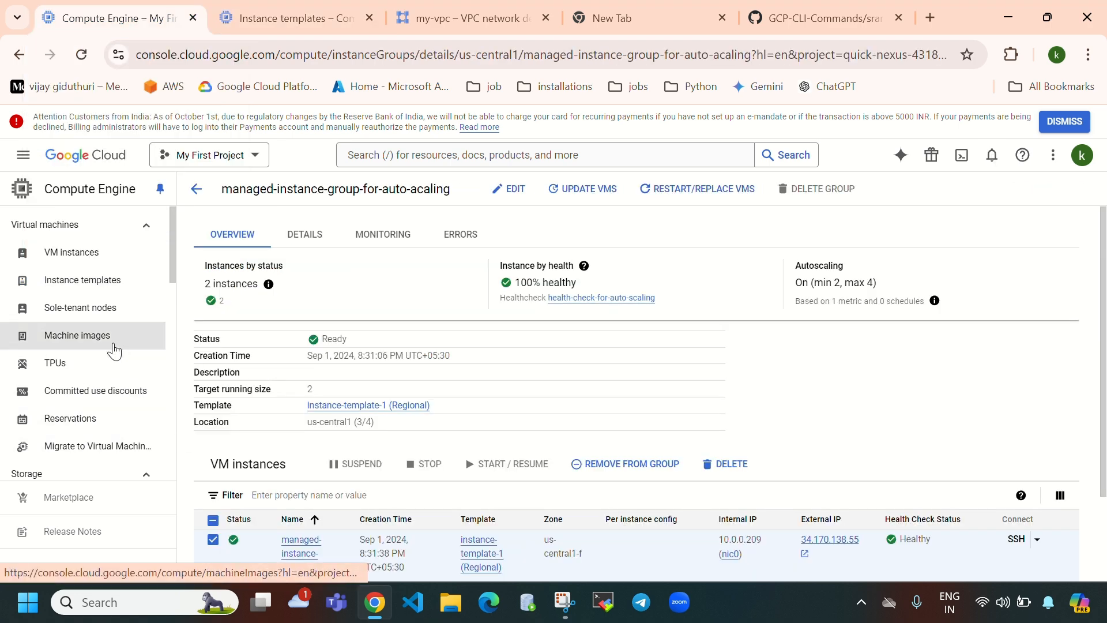
{"action": "left_click", "coordinate": [89, 265]}
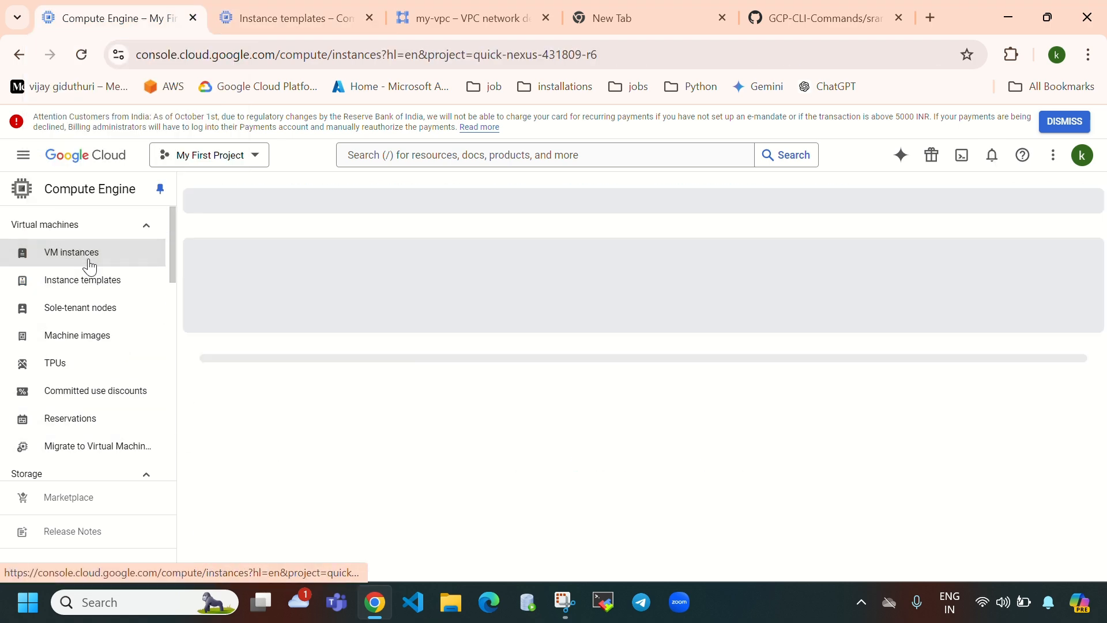
{"action": "left_click", "coordinate": [268, 26]}
{"action": "scroll", "coordinate": [61, 418], "scroll_direction": "down", "scroll_amount": 5}
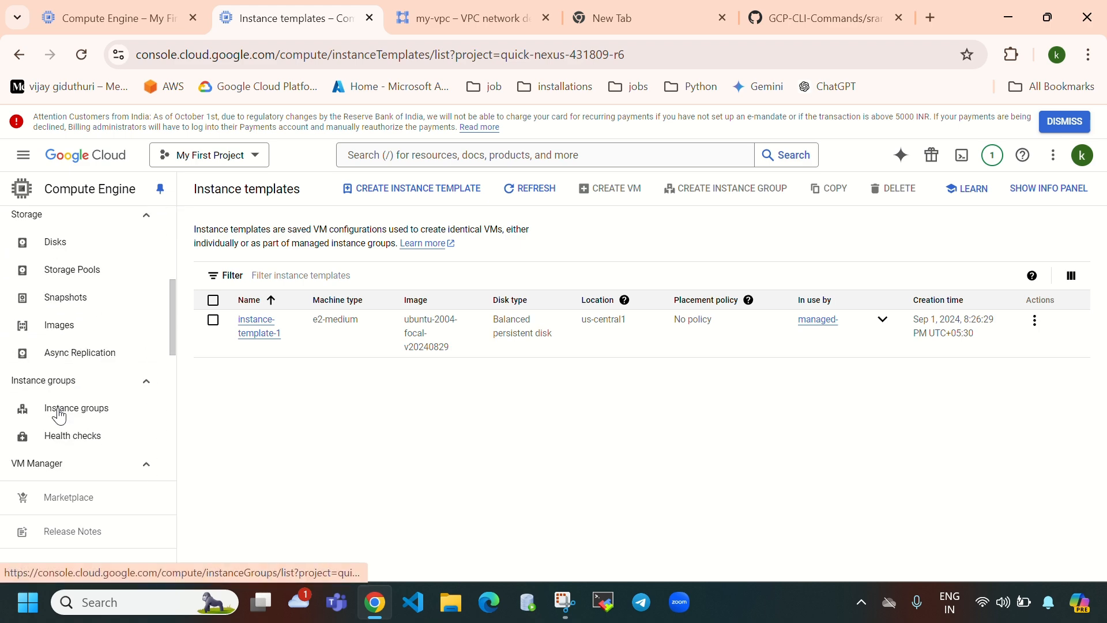
{"action": "left_click", "coordinate": [60, 414]}
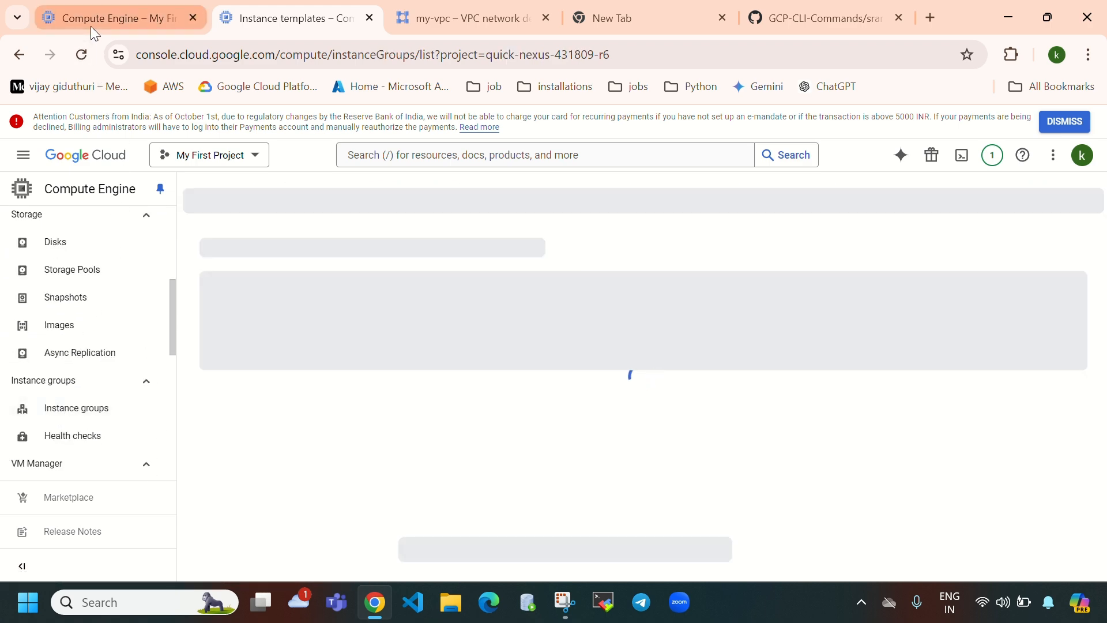
{"action": "left_click", "coordinate": [91, 23]}
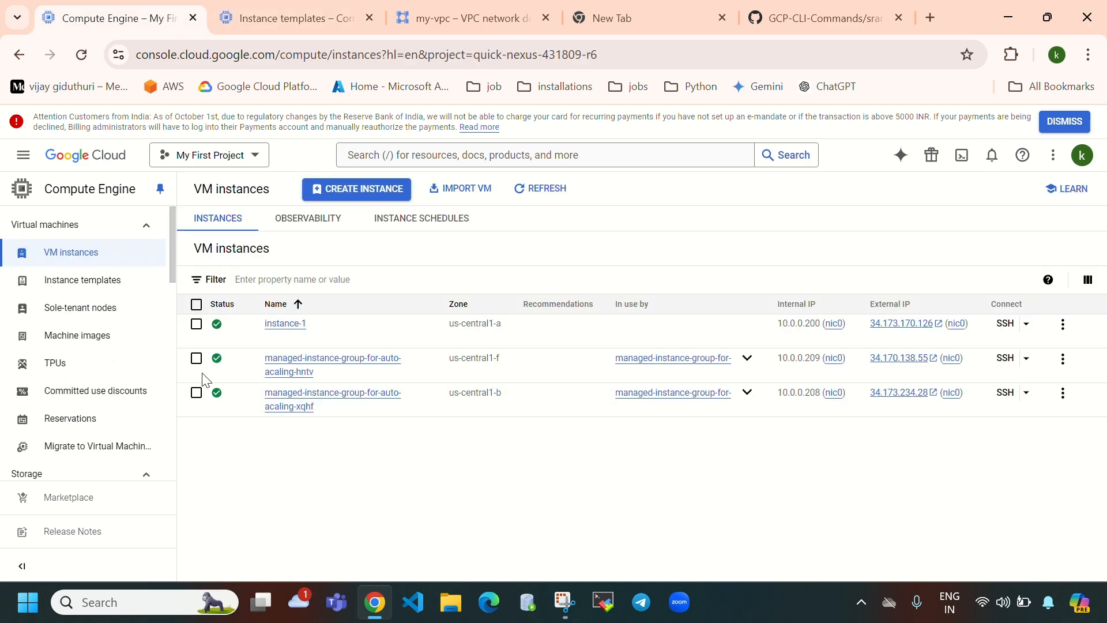
- Refresh the VM instances list and copy external IP 34.170.138.55
{"action": "left_click", "coordinate": [547, 190]}
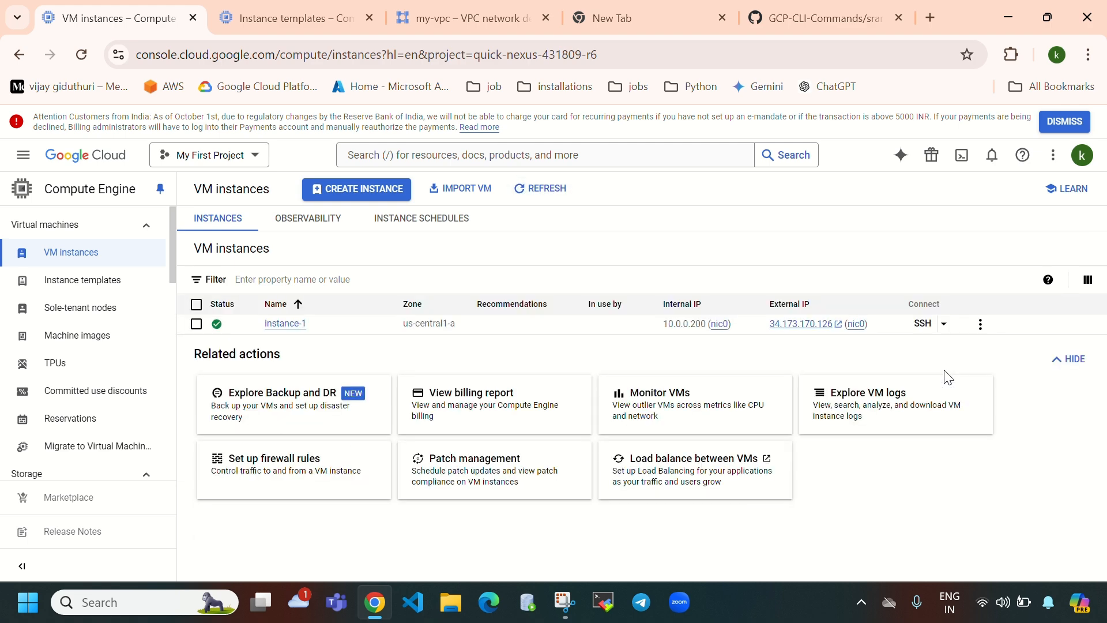
{"action": "left_click", "coordinate": [558, 199]}
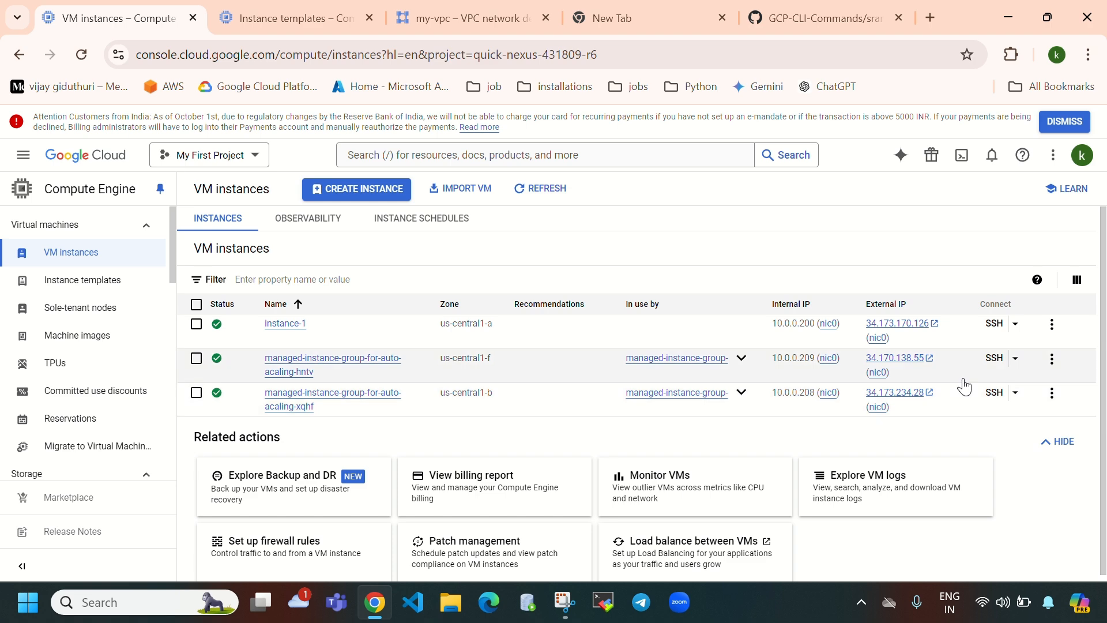
{"action": "left_click", "coordinate": [900, 374]}
- Load 34.170.138.55 in a new tab and highlight the Instance Information heading and private IP 10.0.0.209
{"action": "left_click", "coordinate": [930, 17]}
{"action": "left_click", "coordinate": [612, 290]}
{"action": "key", "text": "ctrl+v"}
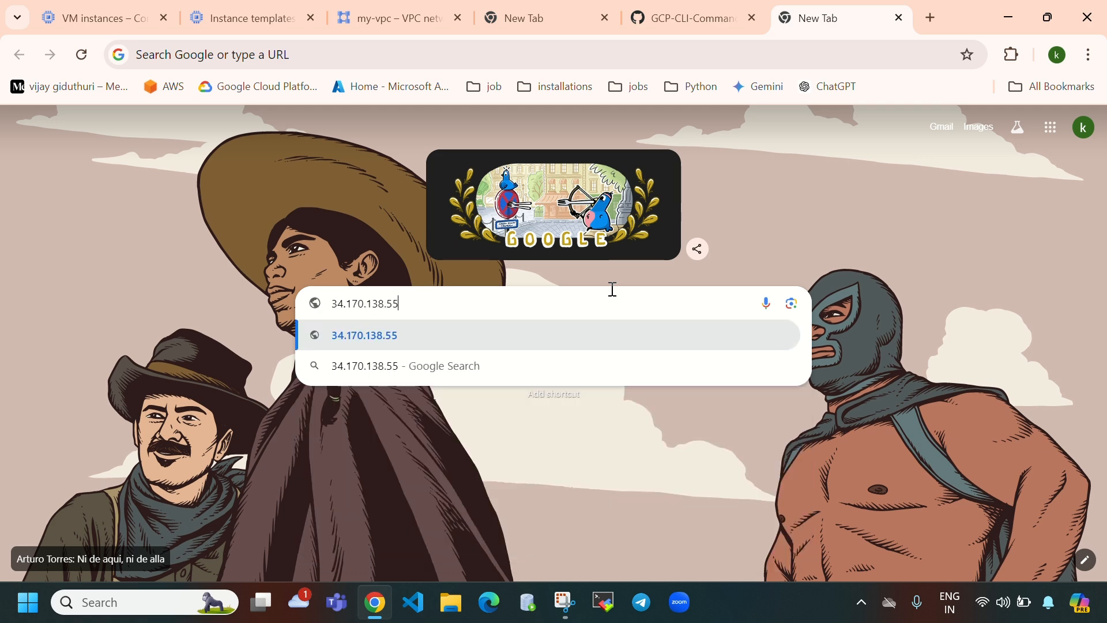
{"action": "key", "text": "Return"}
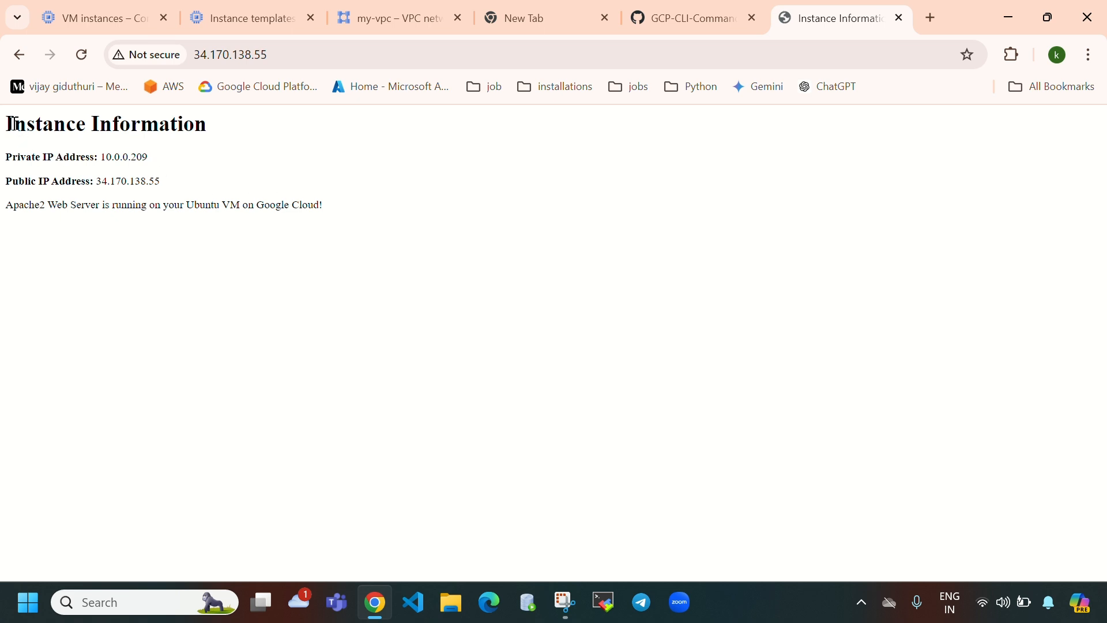
{"action": "left_click_drag", "start_coordinate": [13, 124], "coordinate": [302, 109]}
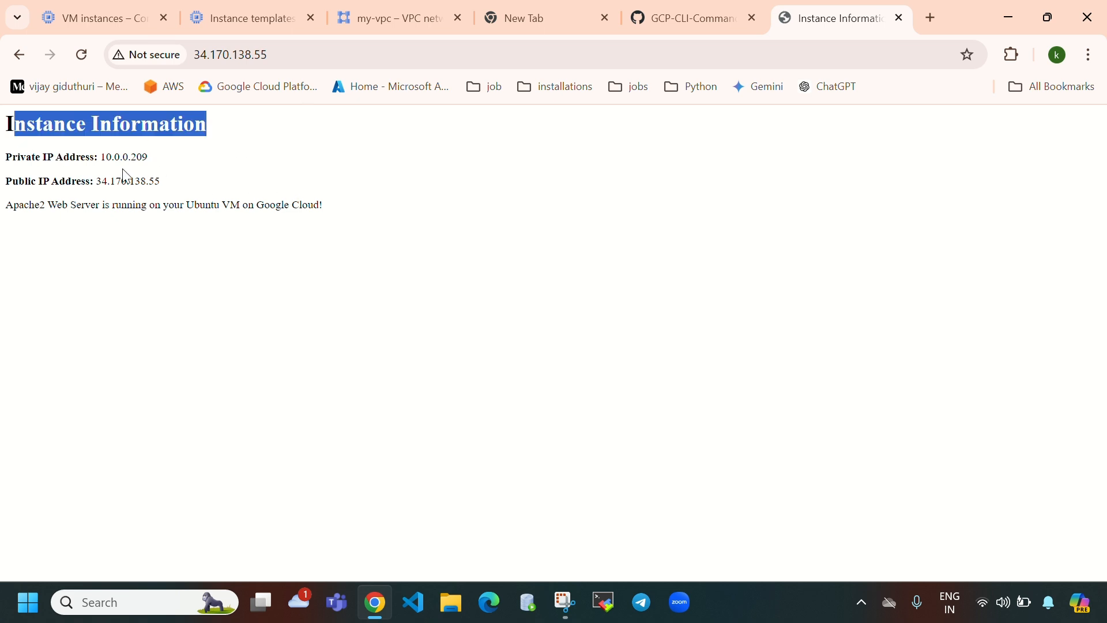
{"action": "left_click", "coordinate": [173, 166]}
{"action": "left_click_drag", "start_coordinate": [148, 157], "coordinate": [101, 158]}
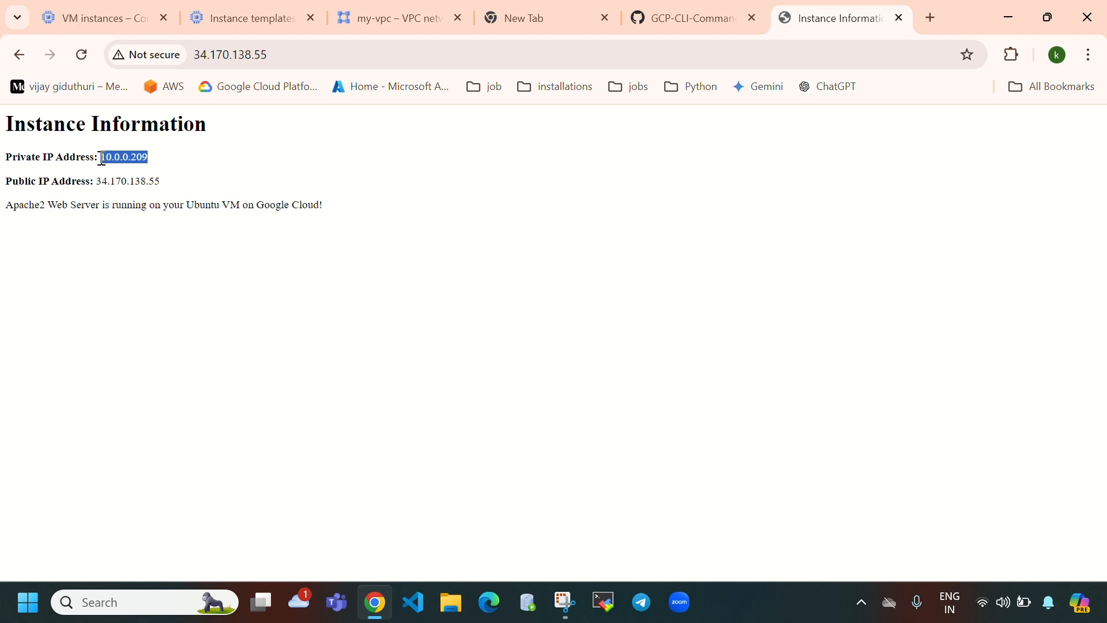
- Recopy the external IP, then highlight the public IP and Apache2 running message
{"action": "left_click", "coordinate": [69, 27]}
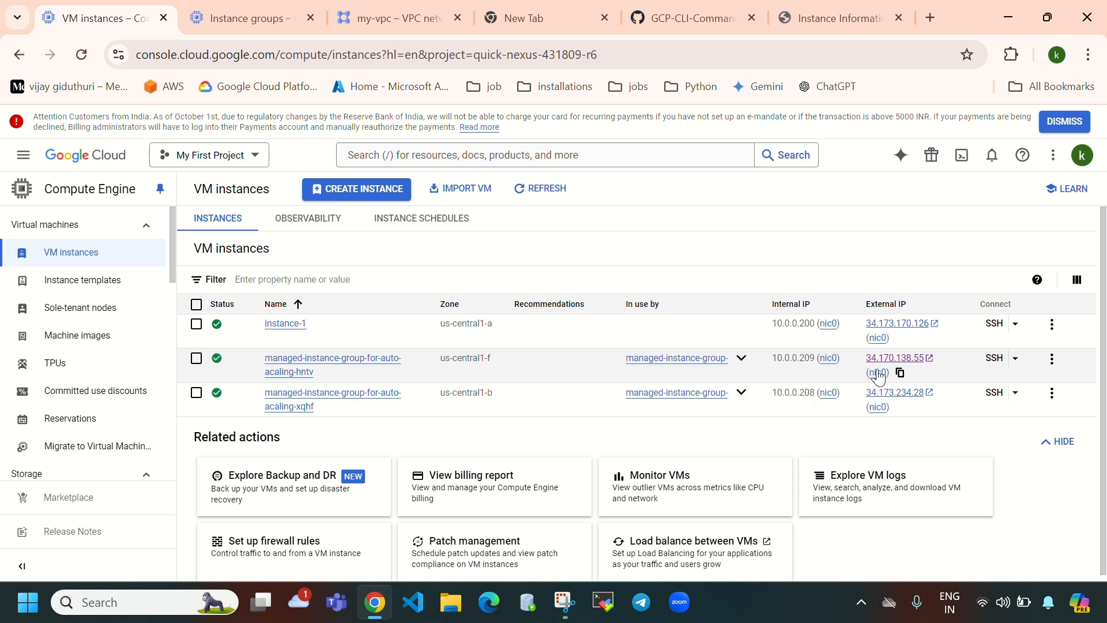
{"action": "left_click", "coordinate": [900, 373]}
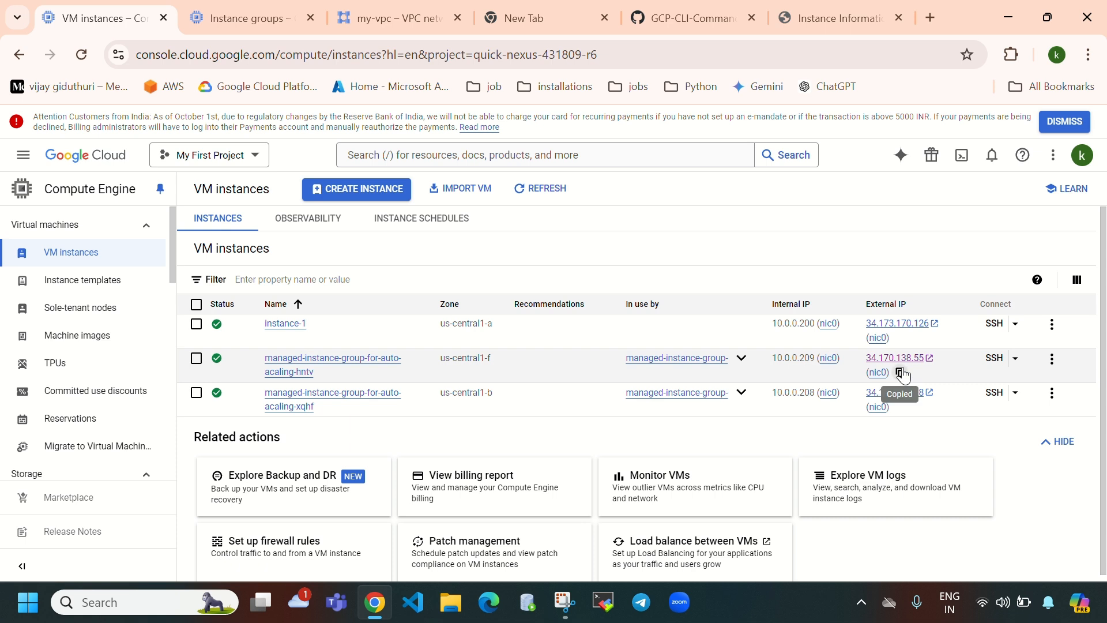
{"action": "left_click", "coordinate": [852, 23]}
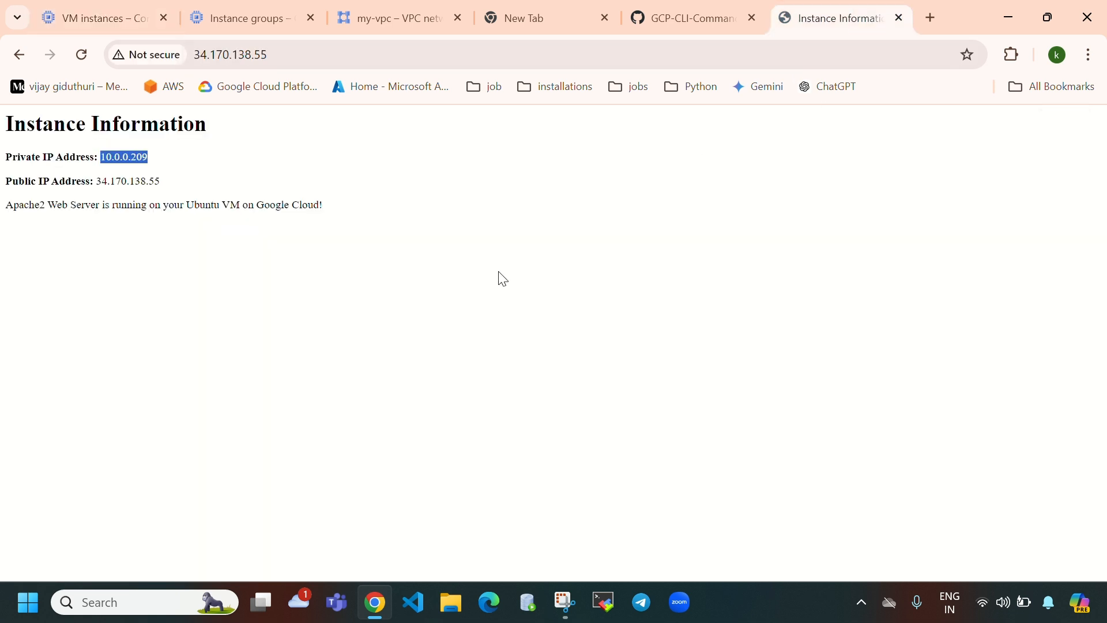
{"action": "left_click_drag", "start_coordinate": [98, 183], "coordinate": [168, 189]}
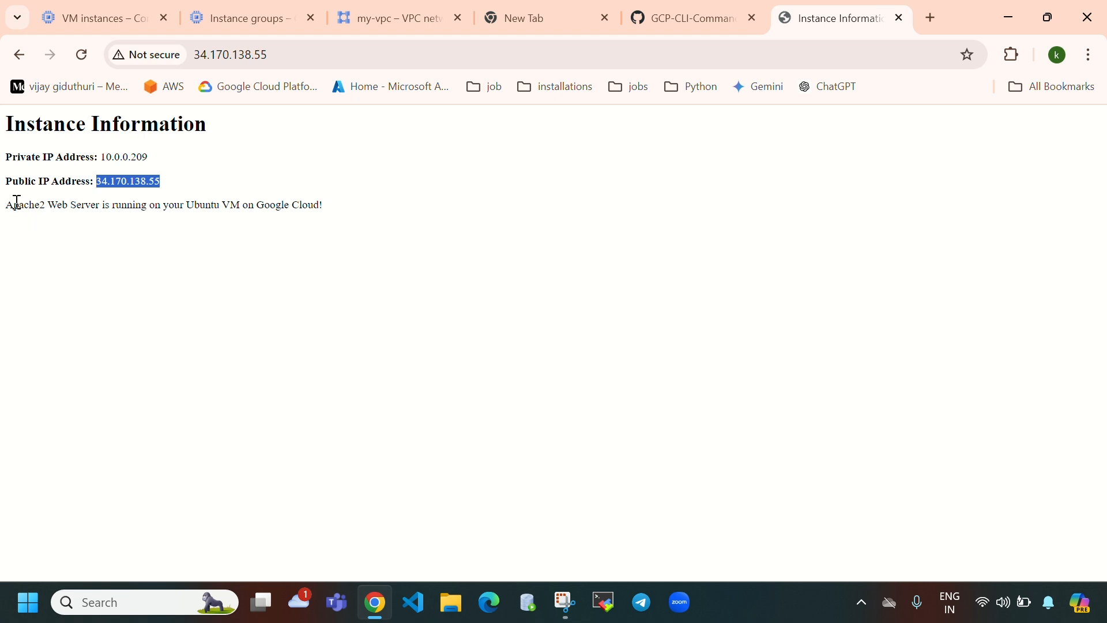
{"action": "left_click_drag", "start_coordinate": [13, 206], "coordinate": [323, 207]}
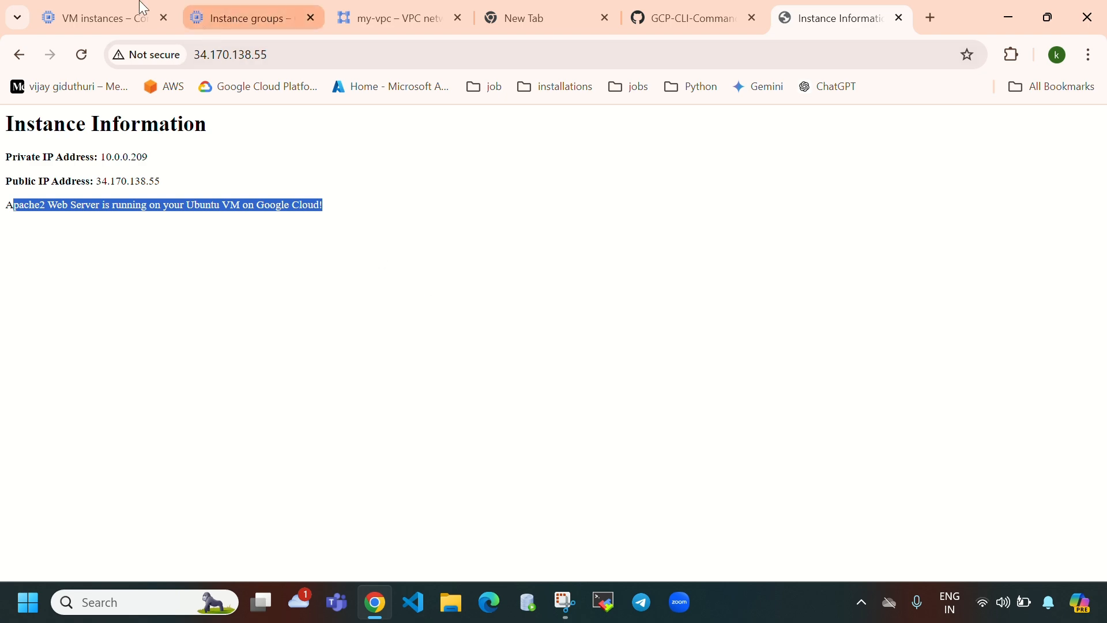
- Load the second VM's IP 34.173.234.28 in a new tab, showing private IP 10.0.0.208
{"action": "left_click", "coordinate": [113, 16]}
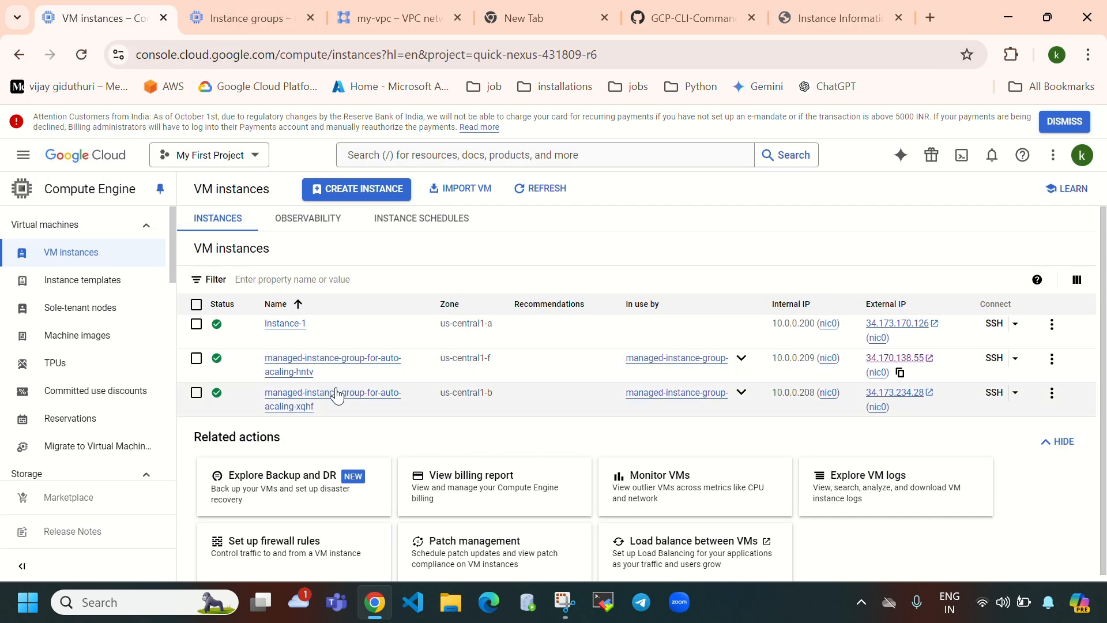
{"action": "left_click", "coordinate": [900, 407]}
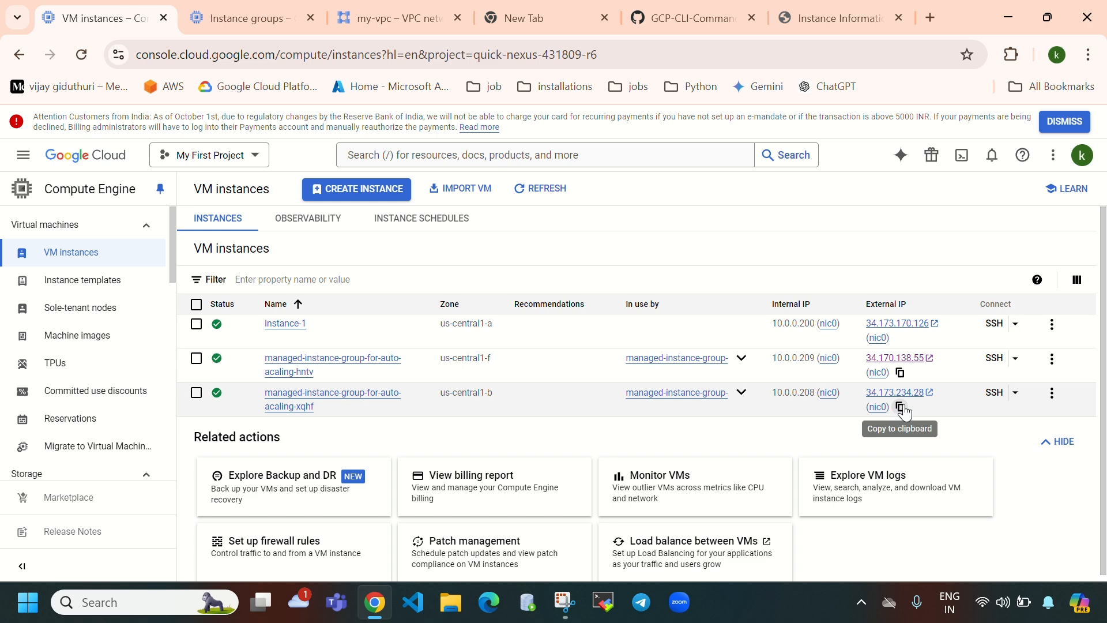
{"action": "left_click", "coordinate": [931, 18]}
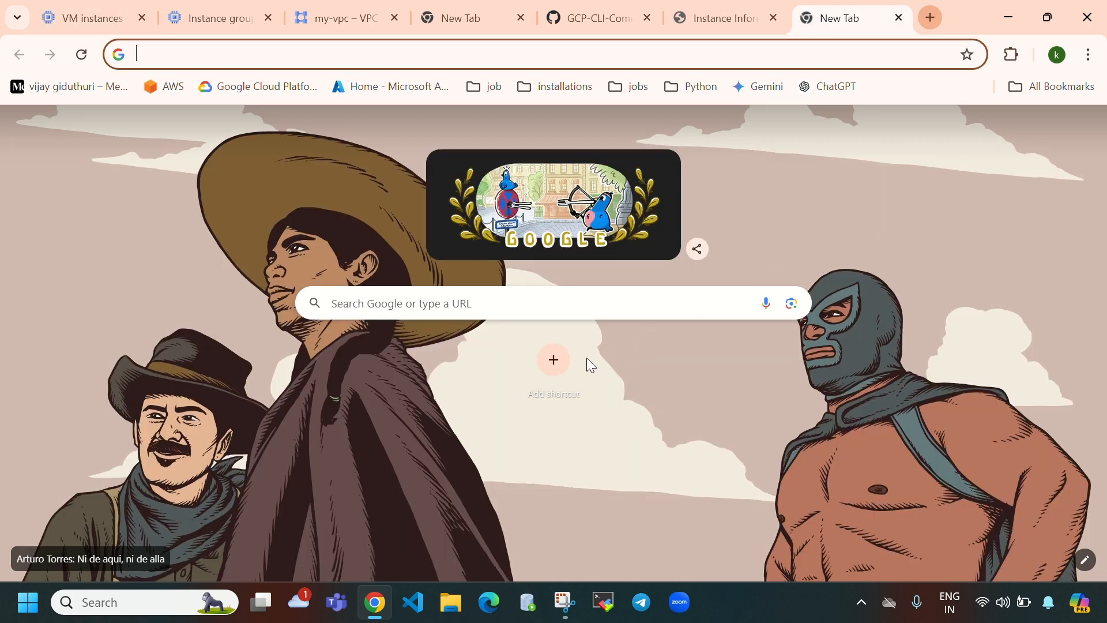
{"action": "left_click", "coordinate": [576, 304]}
{"action": "key", "text": "ctrl+v"}
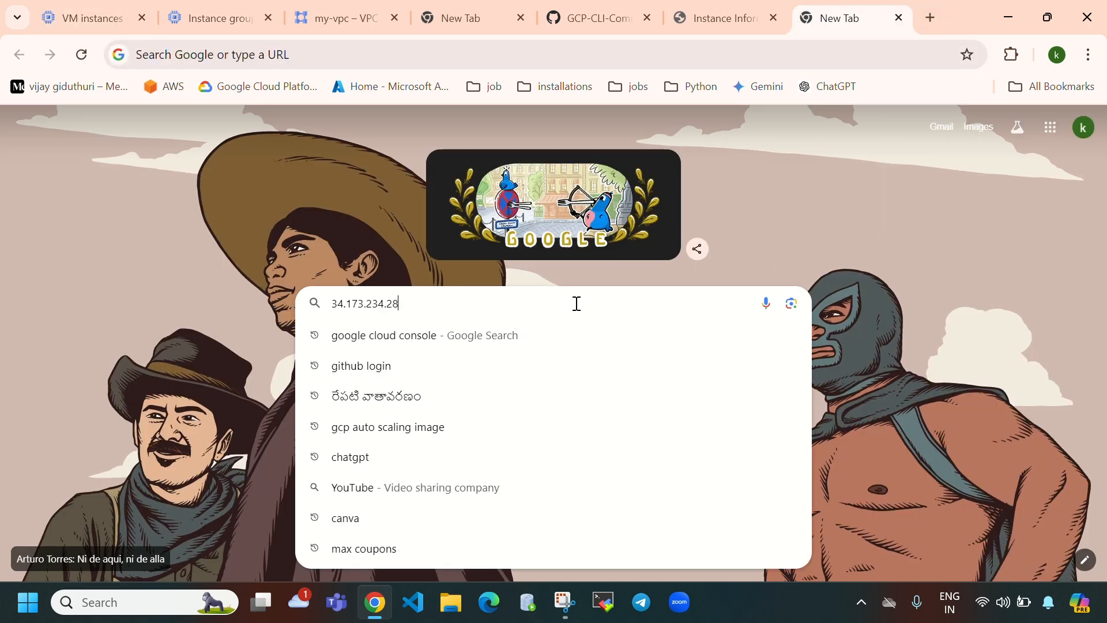
{"action": "key", "text": "Return"}
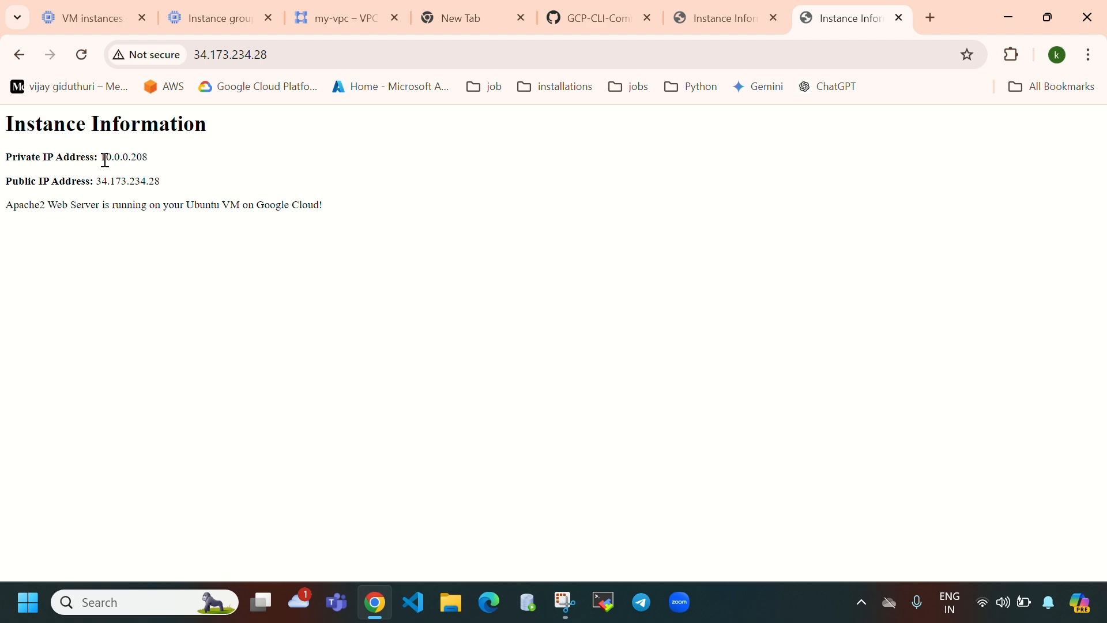
{"action": "left_click_drag", "start_coordinate": [105, 160], "coordinate": [147, 159]}
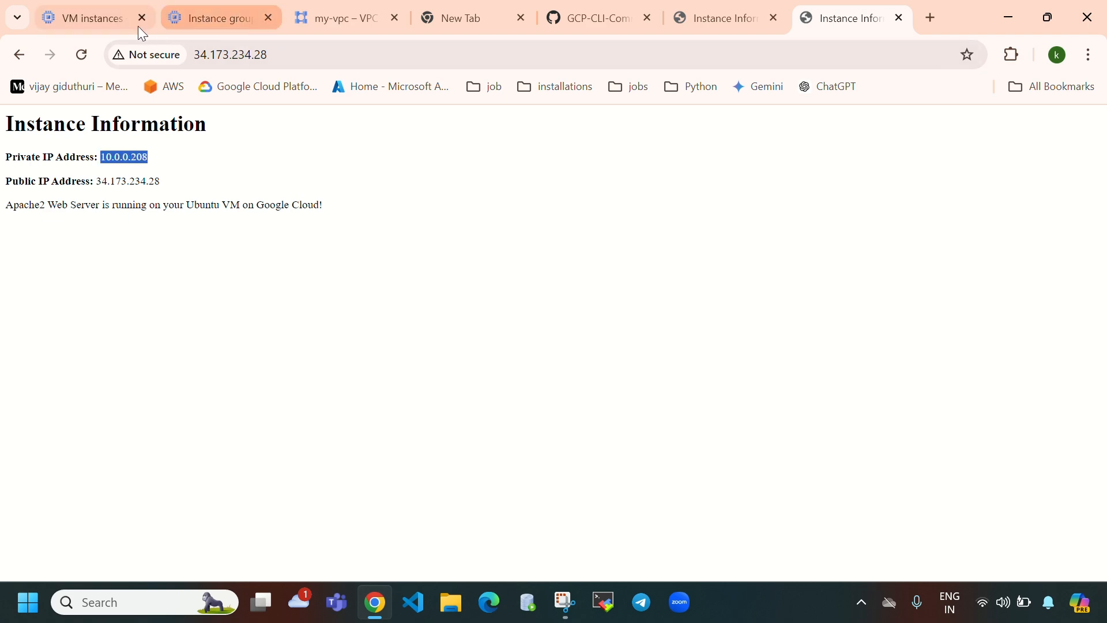
- Load the hntv VM's IP 34.170.138.55 in a fresh tab, then return to the VM instances list
{"action": "left_click", "coordinate": [138, 27]}
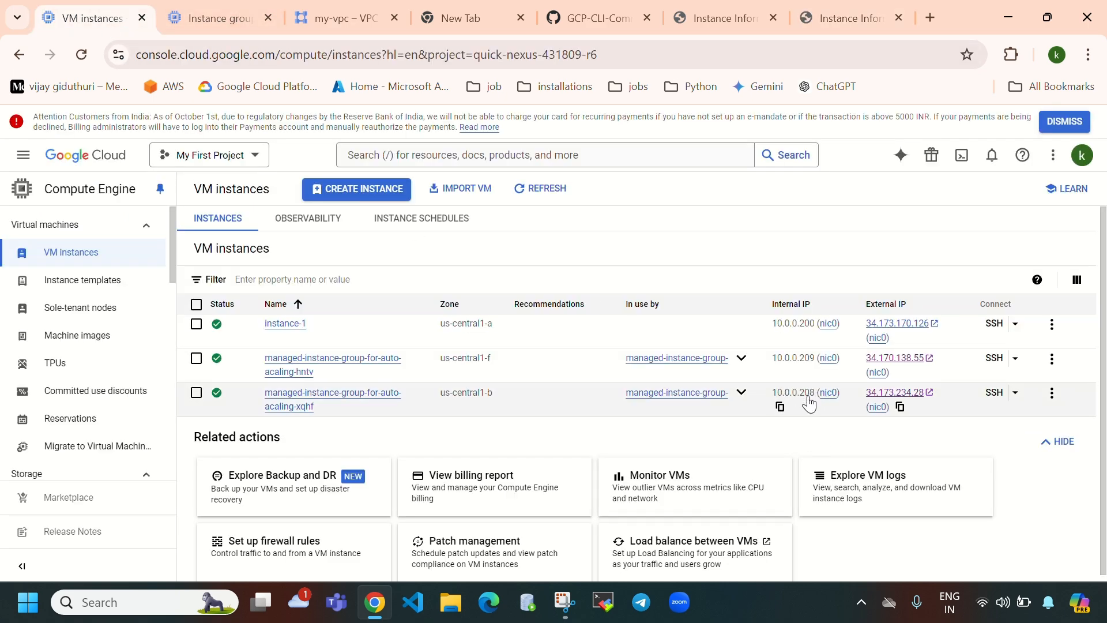
{"action": "left_click", "coordinate": [900, 21]}
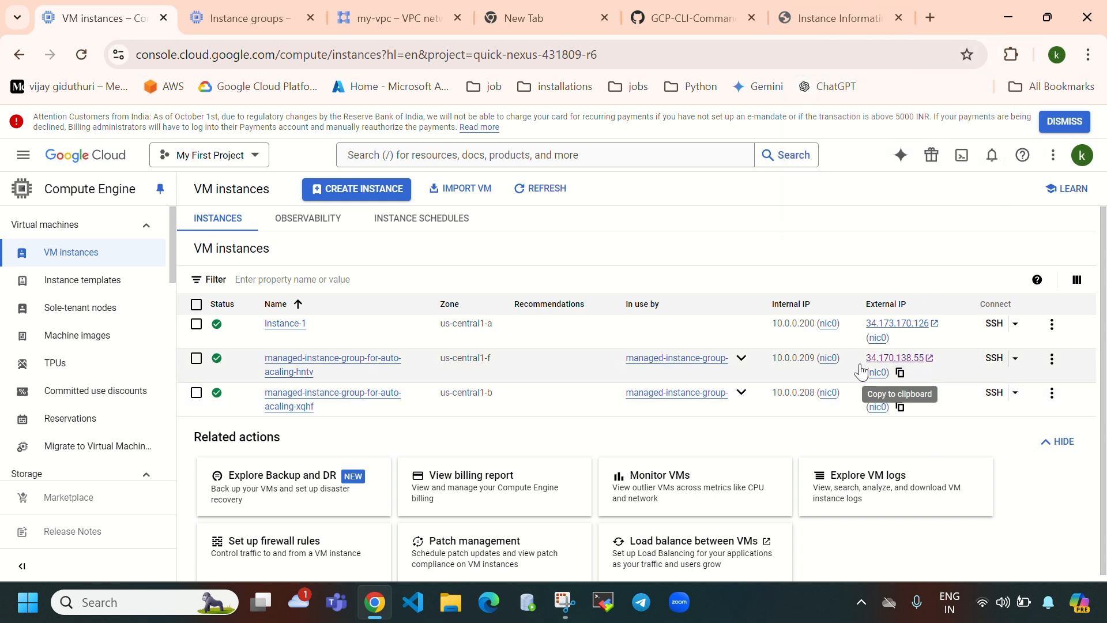
{"action": "left_click", "coordinate": [900, 373]}
{"action": "left_click", "coordinate": [931, 17]}
{"action": "left_click", "coordinate": [521, 315]}
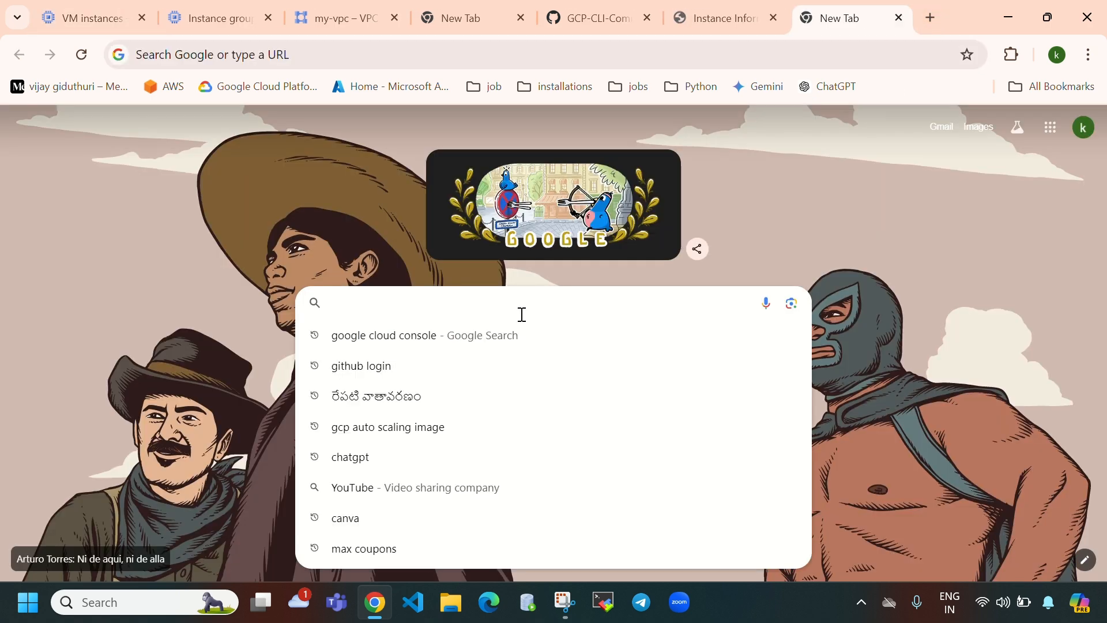
{"action": "key", "text": "ctrl+v"}
{"action": "key", "text": "Return"}
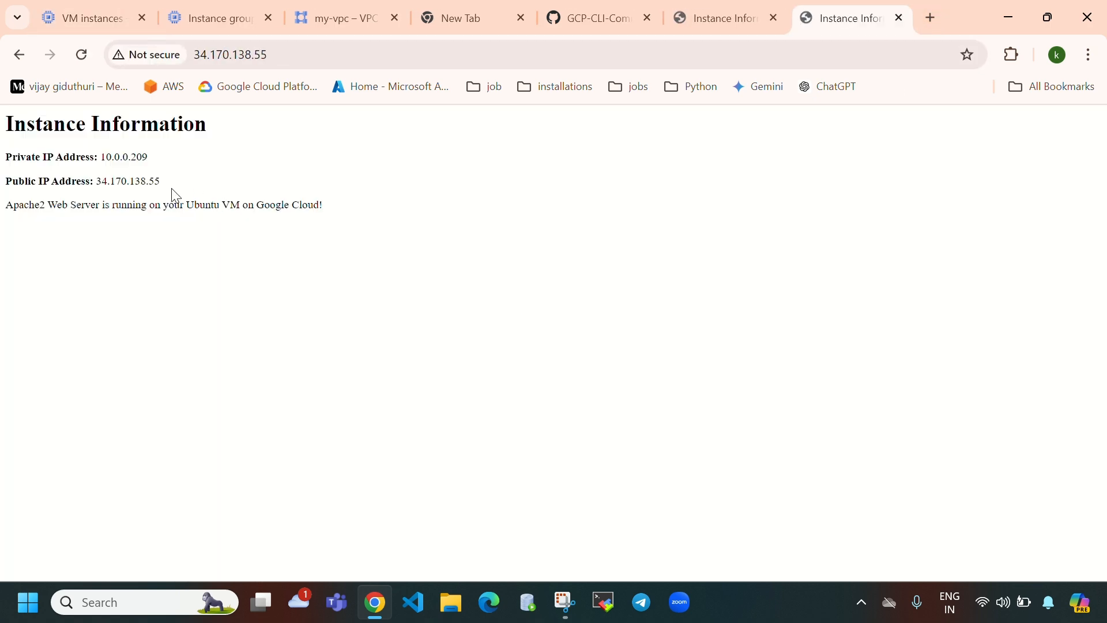
{"action": "left_click_drag", "start_coordinate": [105, 157], "coordinate": [154, 164]}
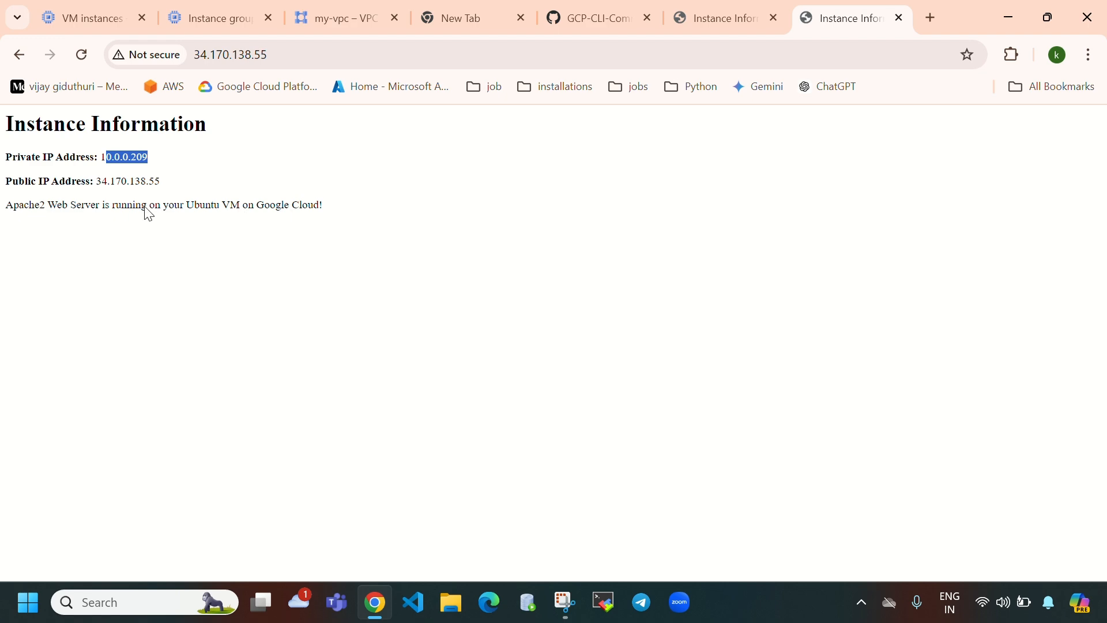
{"action": "left_click", "coordinate": [95, 18]}
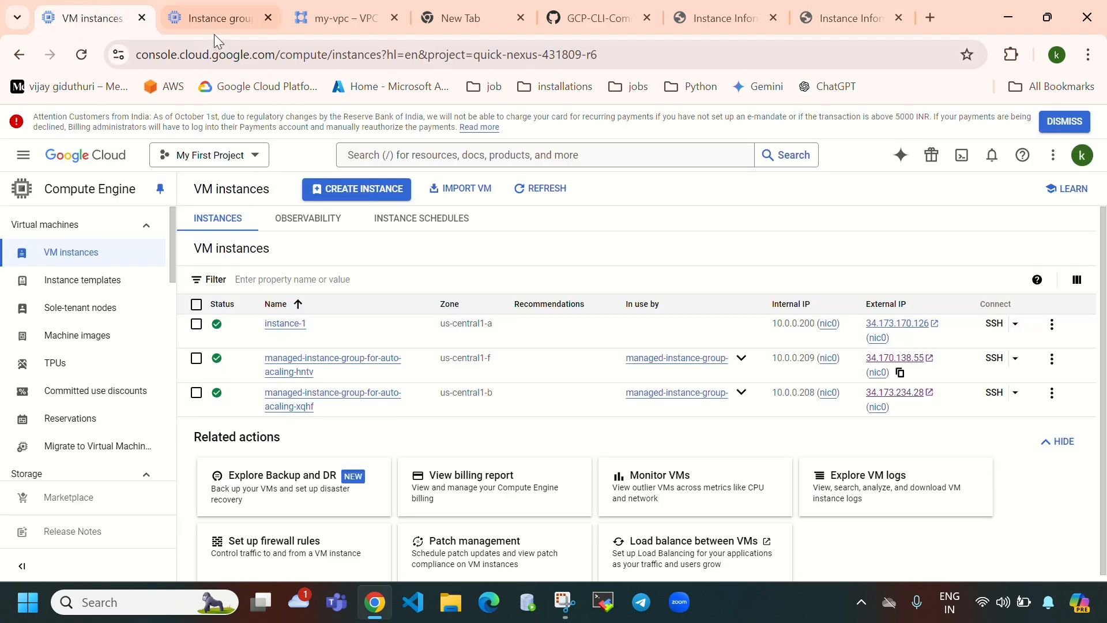
- Select the hntv VM, find deletion blocked because a group manages it, and go to Instance groups
{"action": "left_click", "coordinate": [196, 359]}
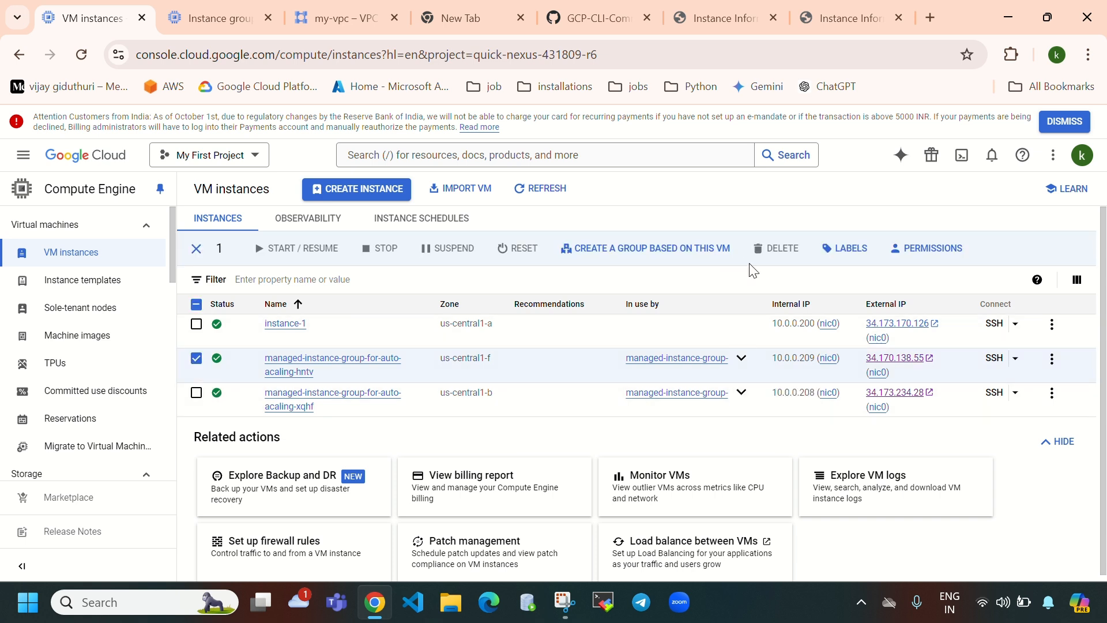
{"action": "left_click", "coordinate": [770, 254]}
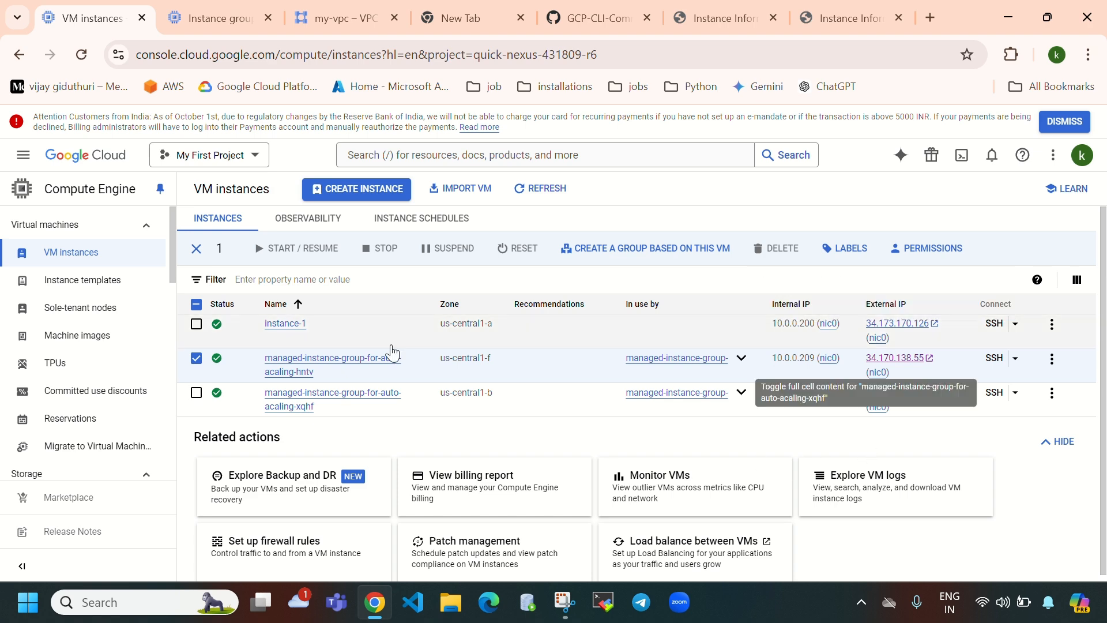
{"action": "left_click", "coordinate": [214, 23]}
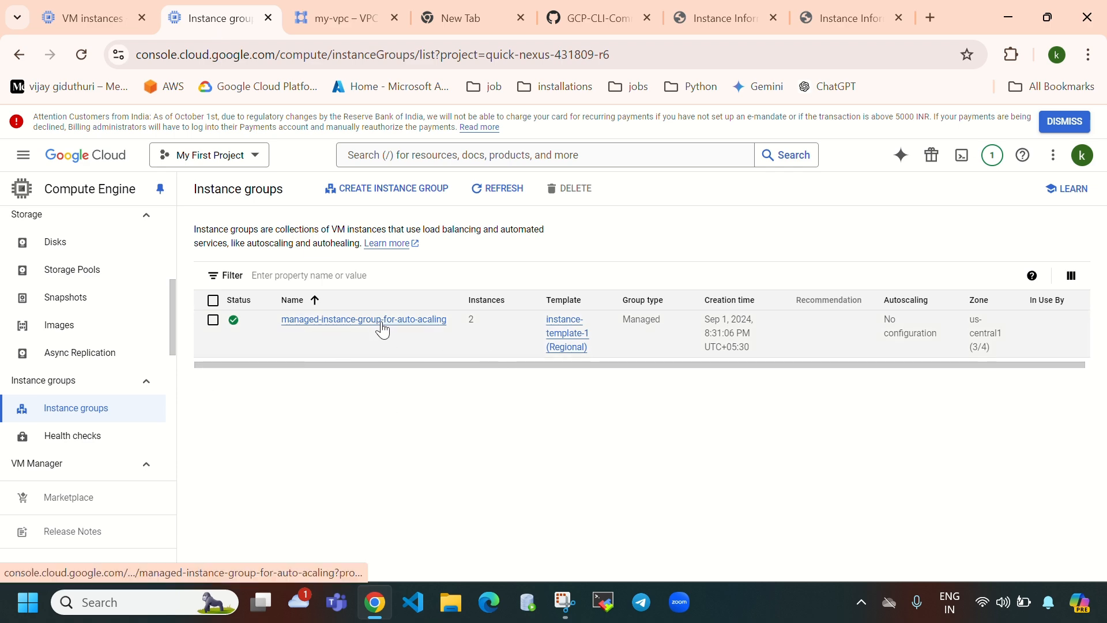
{"action": "left_click", "coordinate": [88, 19]}
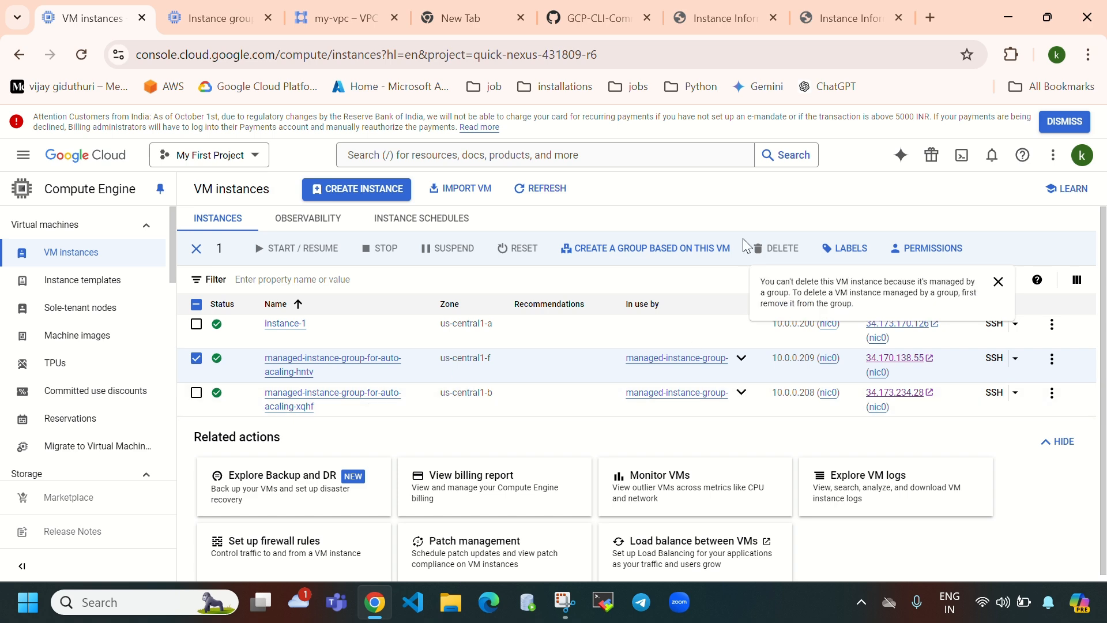
{"action": "left_click", "coordinate": [193, 20]}
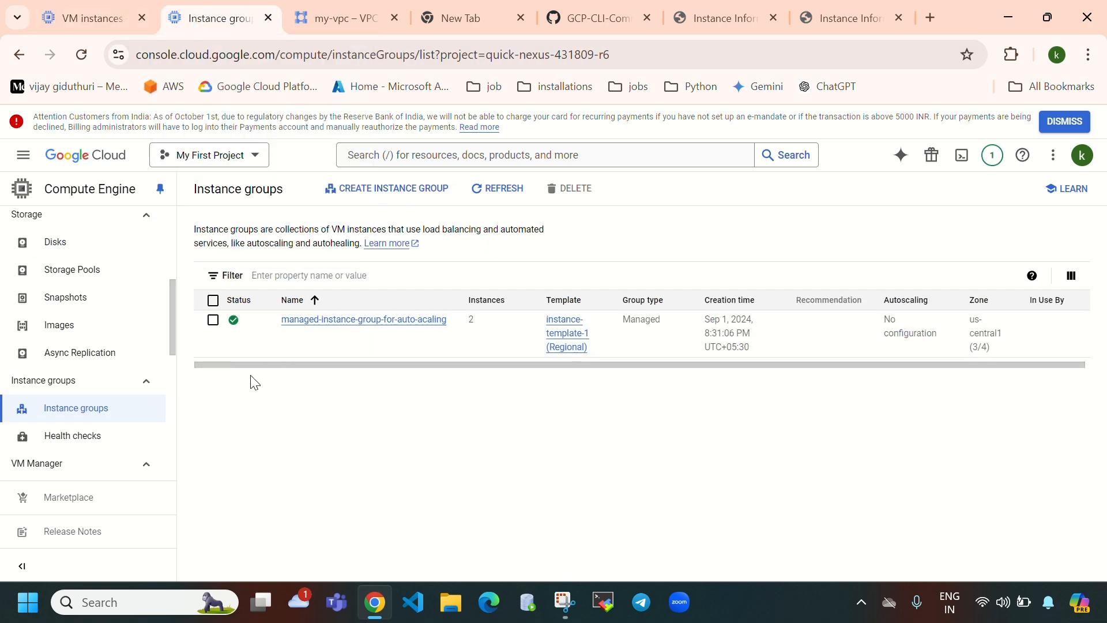
- Delete the hntv VM from the group's details page, confirming with 'delete', then reload
{"action": "left_click", "coordinate": [374, 332]}
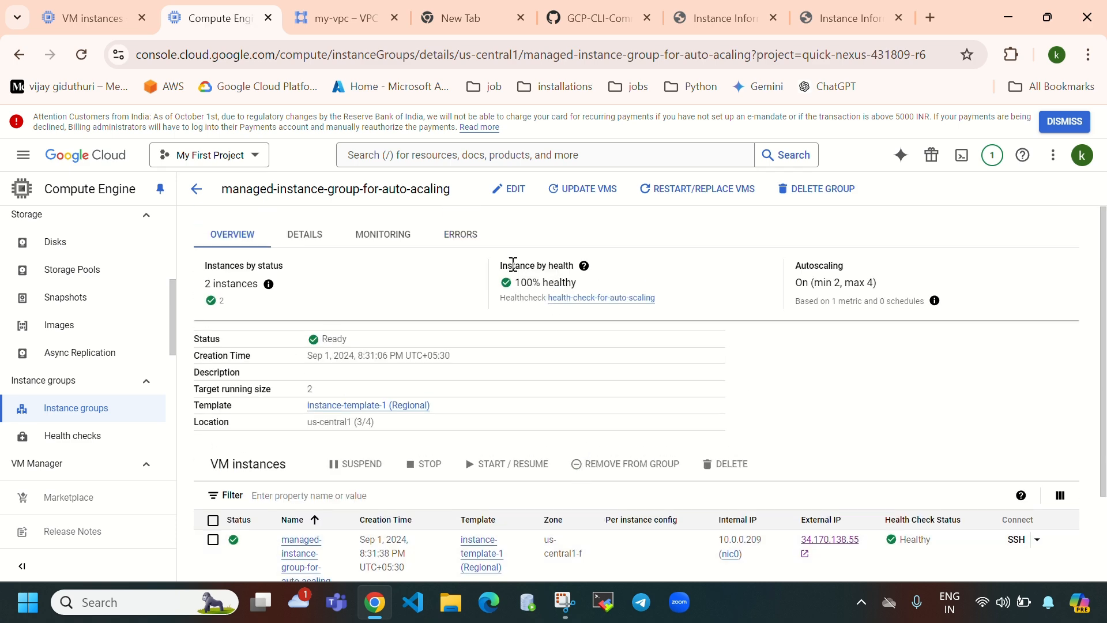
{"action": "left_click_drag", "start_coordinate": [518, 288], "coordinate": [630, 289]}
{"action": "scroll", "coordinate": [451, 397], "scroll_direction": "down", "scroll_amount": 2}
{"action": "left_click", "coordinate": [213, 431]}
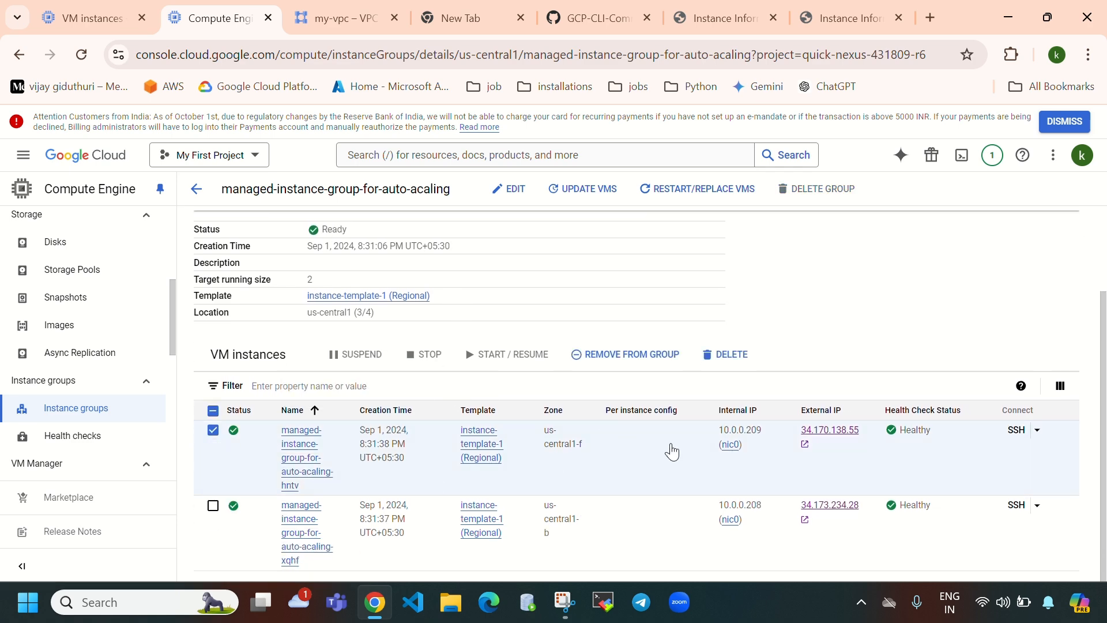
{"action": "left_click", "coordinate": [730, 356]}
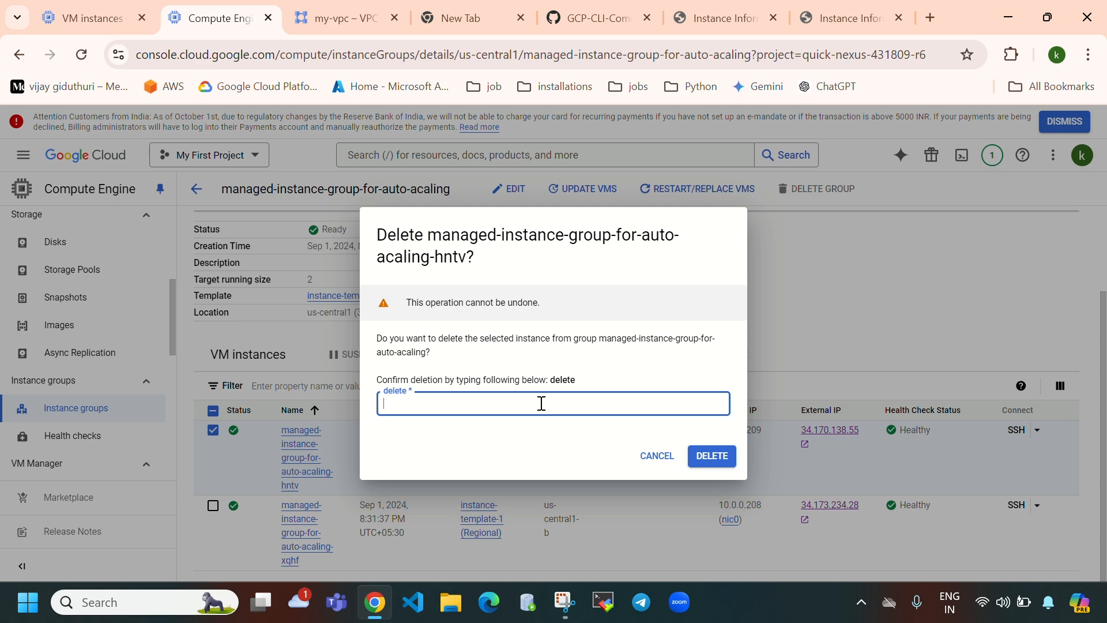
{"action": "type", "text": "delete"}
{"action": "left_click", "coordinate": [713, 455]}
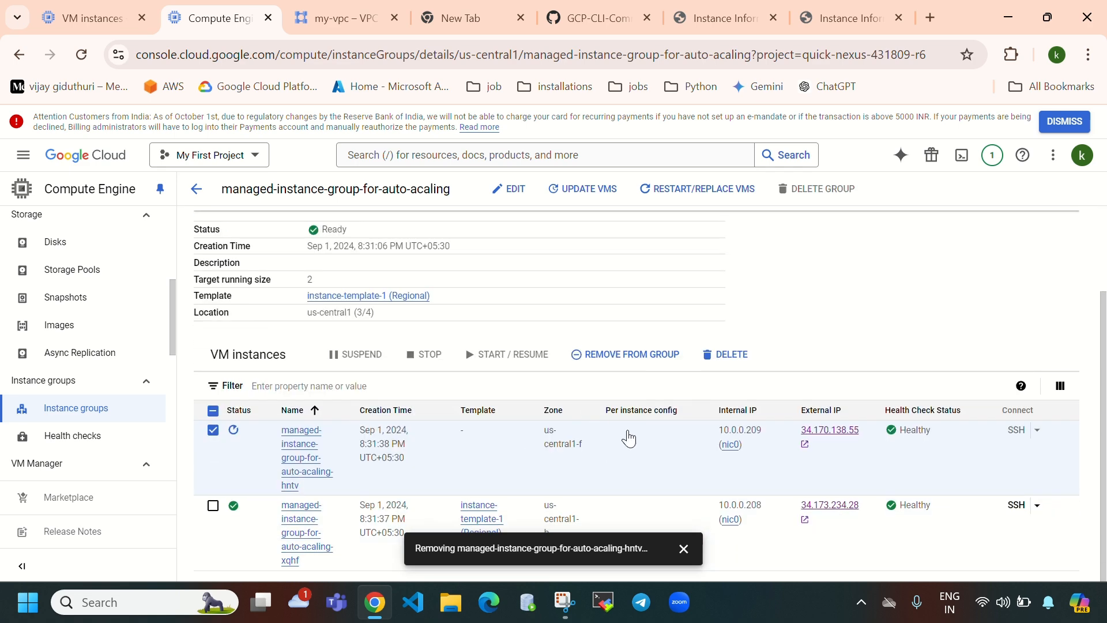
{"action": "left_click", "coordinate": [81, 54]}
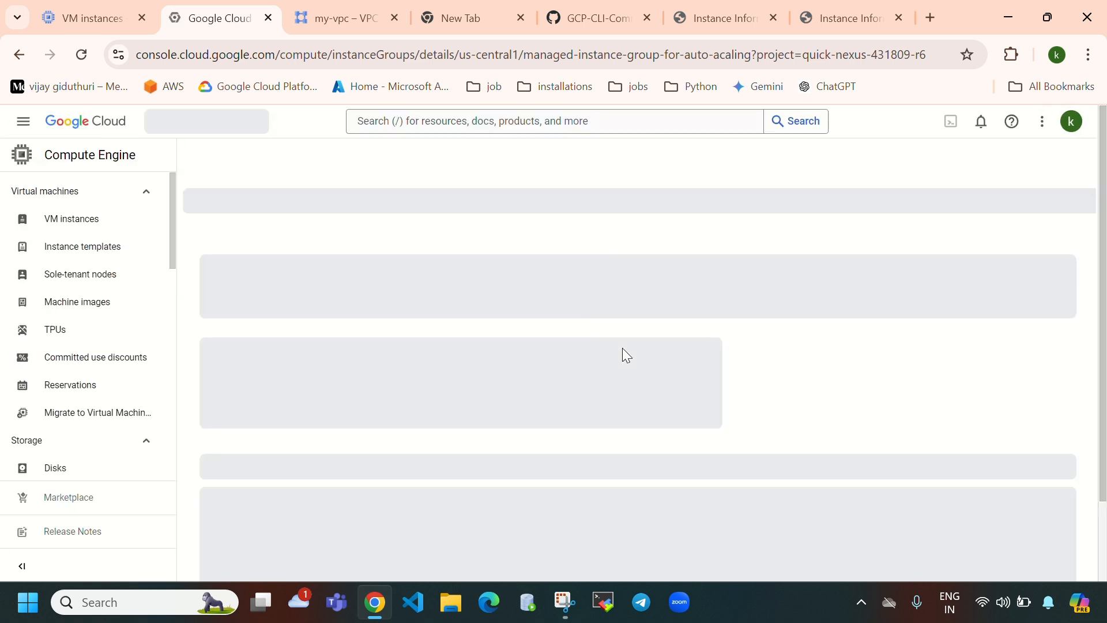
- Reload both Instance Information tabs to check which VMs still respond
{"action": "left_click", "coordinate": [743, 23]}
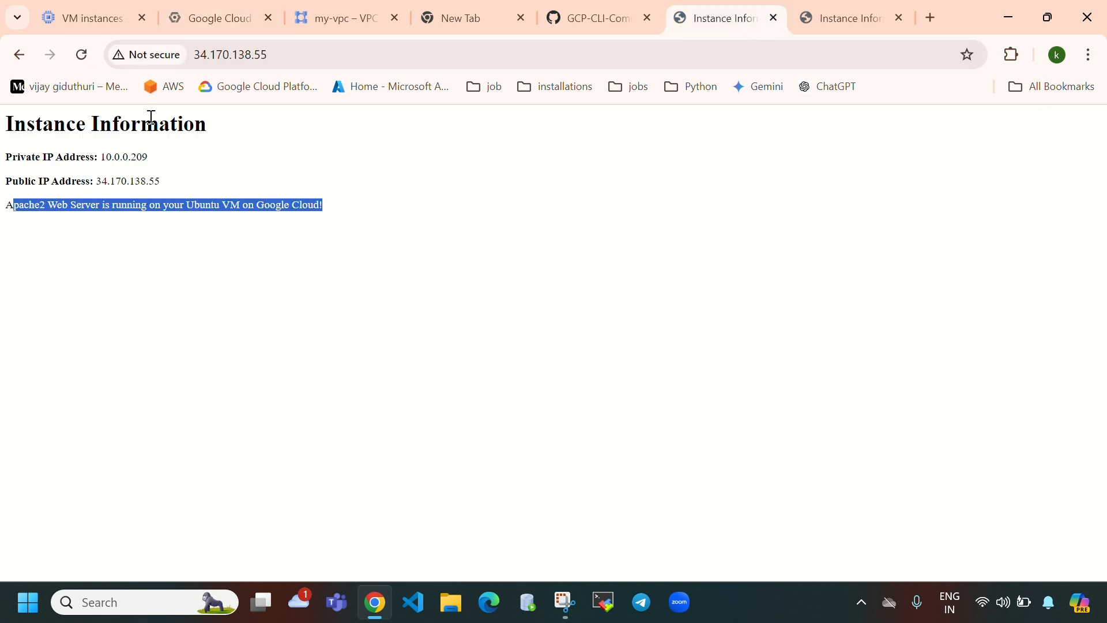
{"action": "left_click", "coordinate": [87, 57]}
{"action": "left_click", "coordinate": [830, 23]}
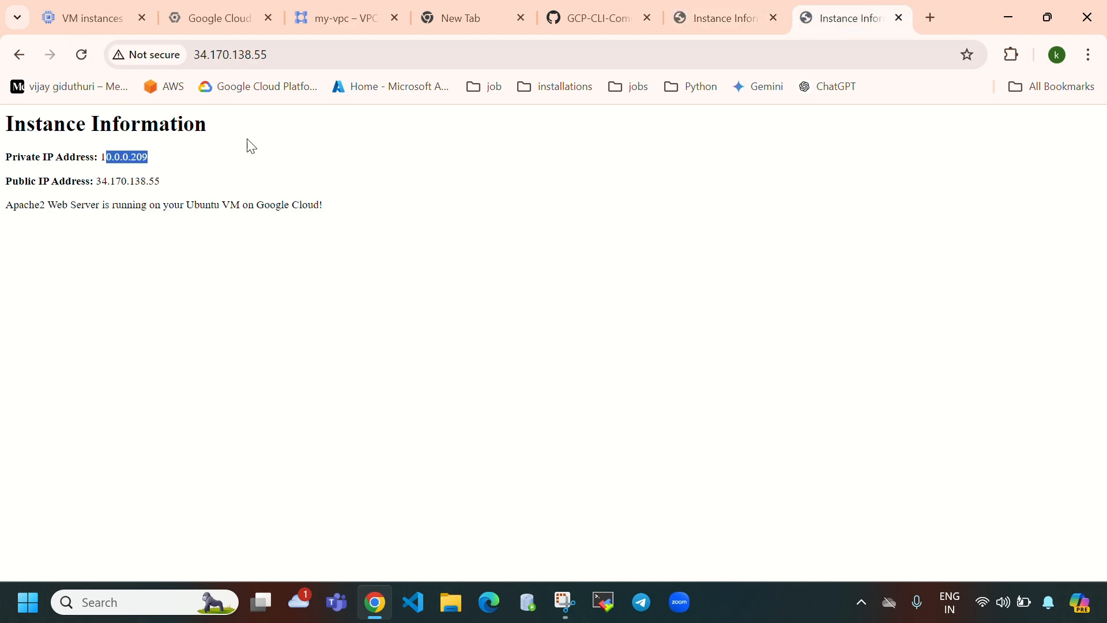
{"action": "left_click", "coordinate": [84, 55]}
{"action": "left_click", "coordinate": [81, 23]}
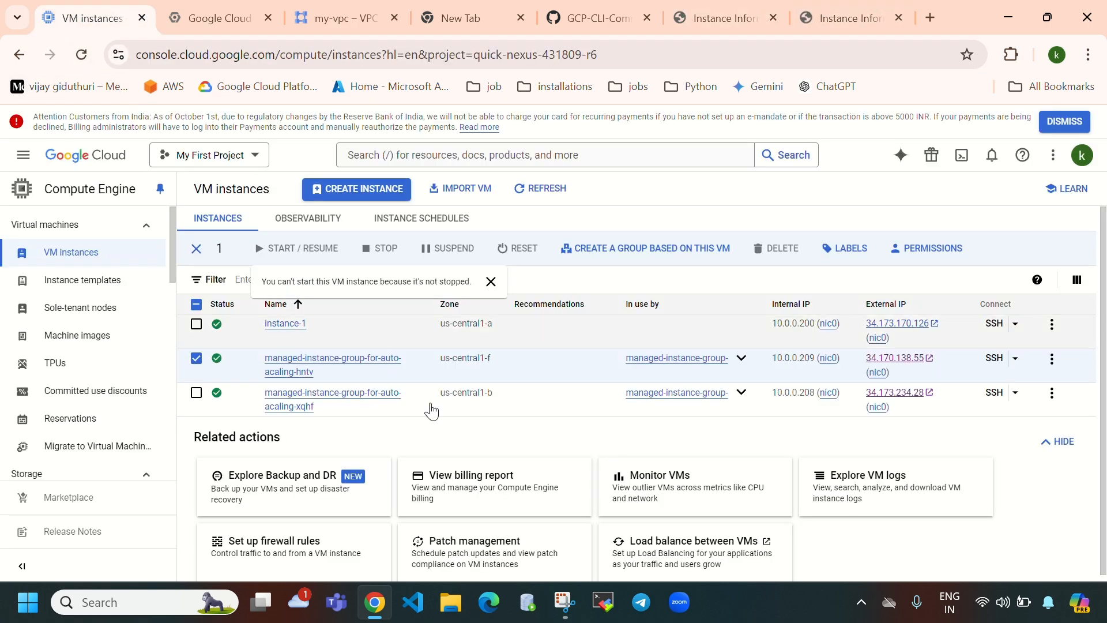
- Review the group's details and Autoscaling setting, then refresh to check deletion progress
{"action": "left_click", "coordinate": [194, 1]}
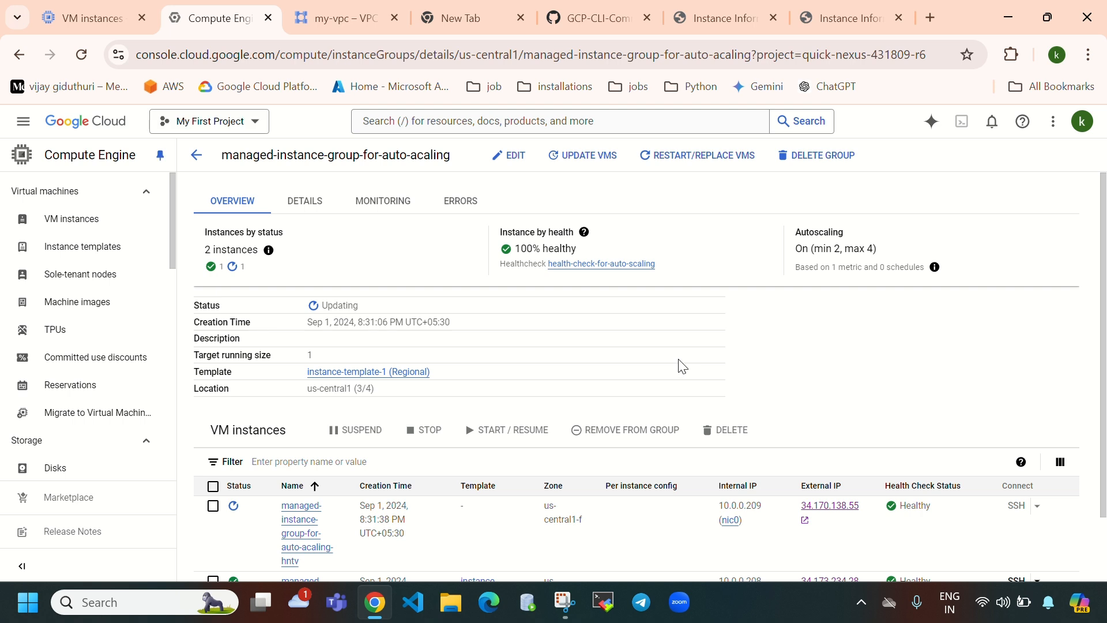
{"action": "scroll", "coordinate": [684, 375], "scroll_direction": "down", "scroll_amount": 2}
{"action": "mouse_move", "coordinate": [231, 474]}
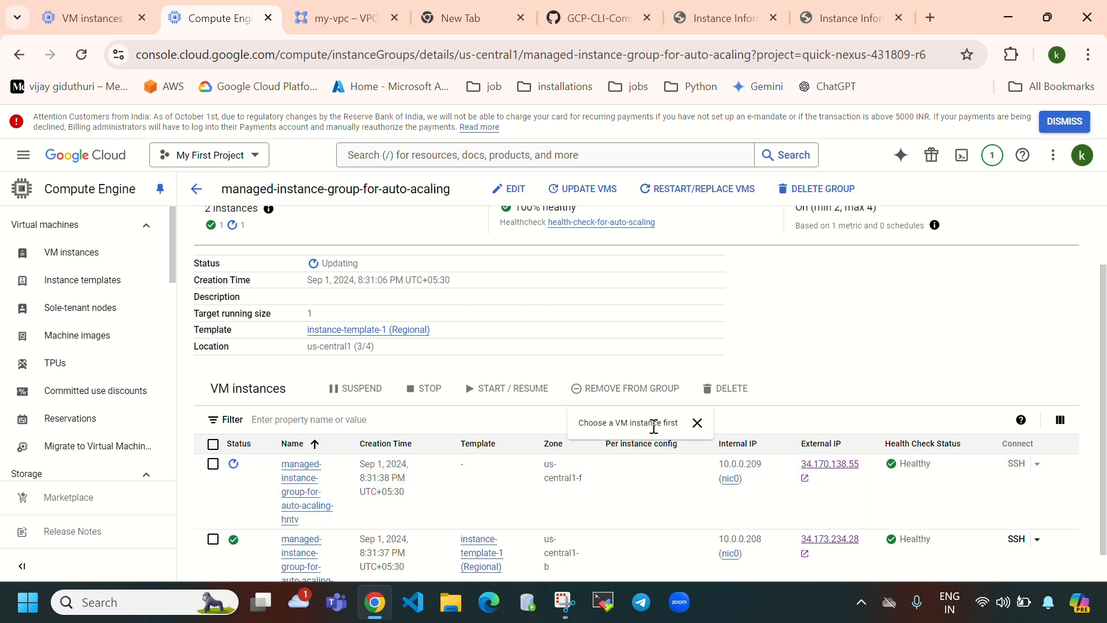
{"action": "scroll", "coordinate": [865, 261], "scroll_direction": "up", "scroll_amount": 1}
{"action": "left_click_drag", "start_coordinate": [790, 276], "coordinate": [971, 255]}
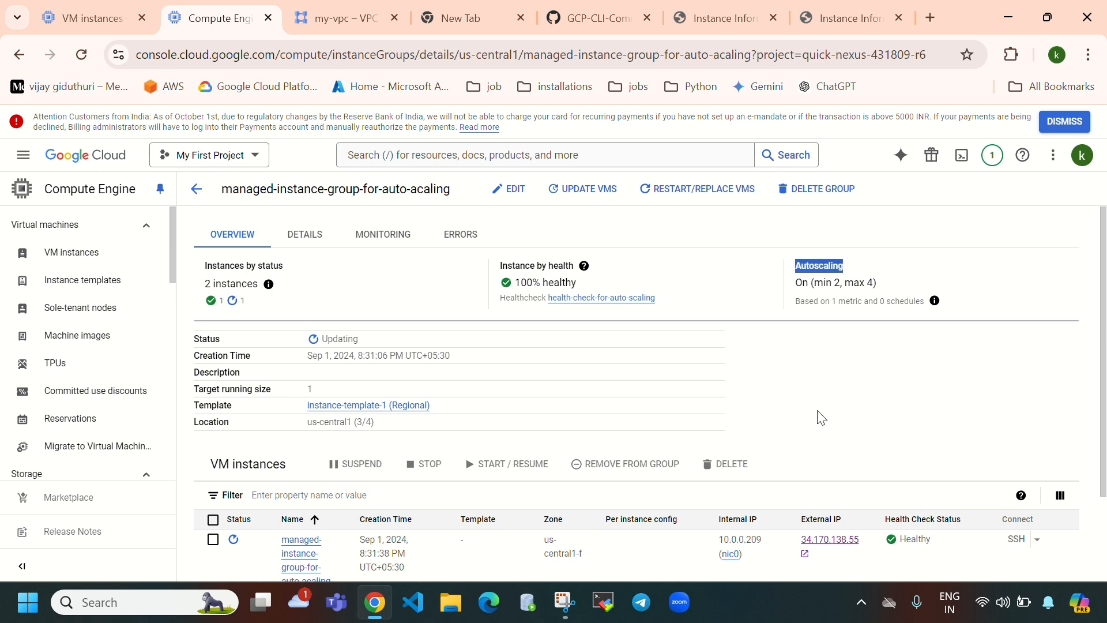
{"action": "left_click", "coordinate": [81, 54]}
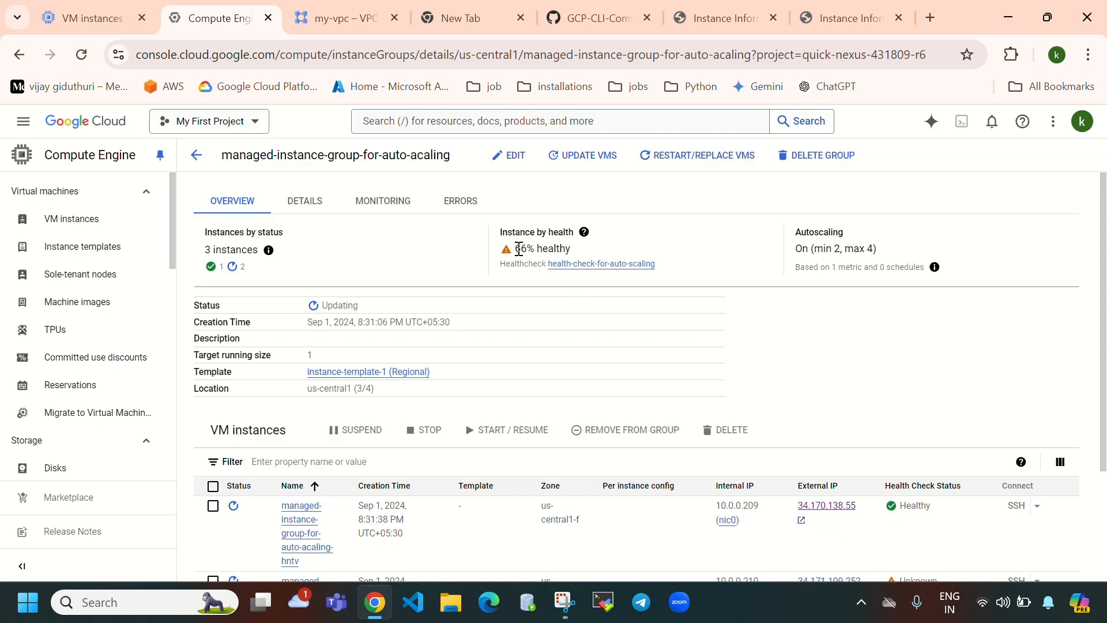
- Refresh to see replacement VM n4lq at 10.0.0.210 and 66% healthy, then return to VM instances
{"action": "left_click_drag", "start_coordinate": [517, 249], "coordinate": [613, 279]}
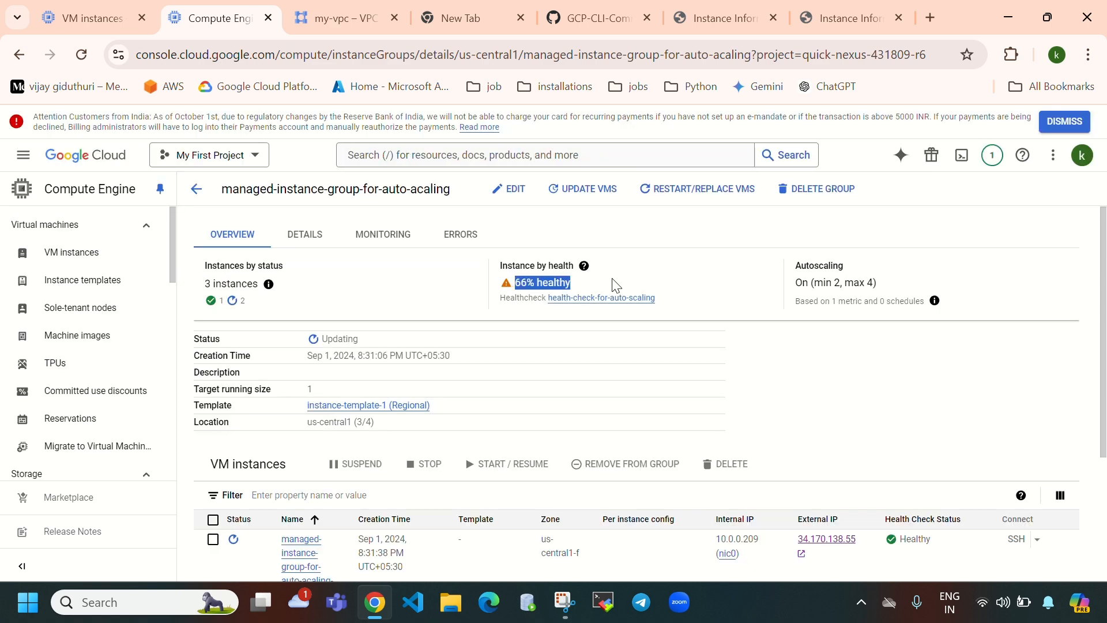
{"action": "scroll", "coordinate": [640, 404], "scroll_direction": "down", "scroll_amount": 4}
{"action": "mouse_move", "coordinate": [241, 429]}
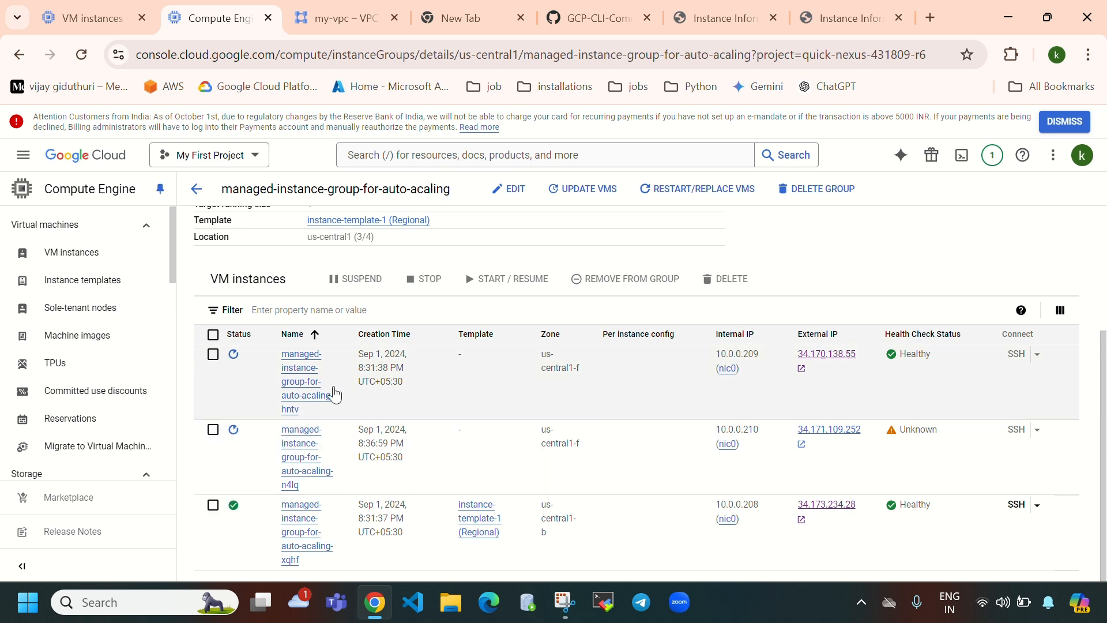
{"action": "left_click", "coordinate": [81, 54]}
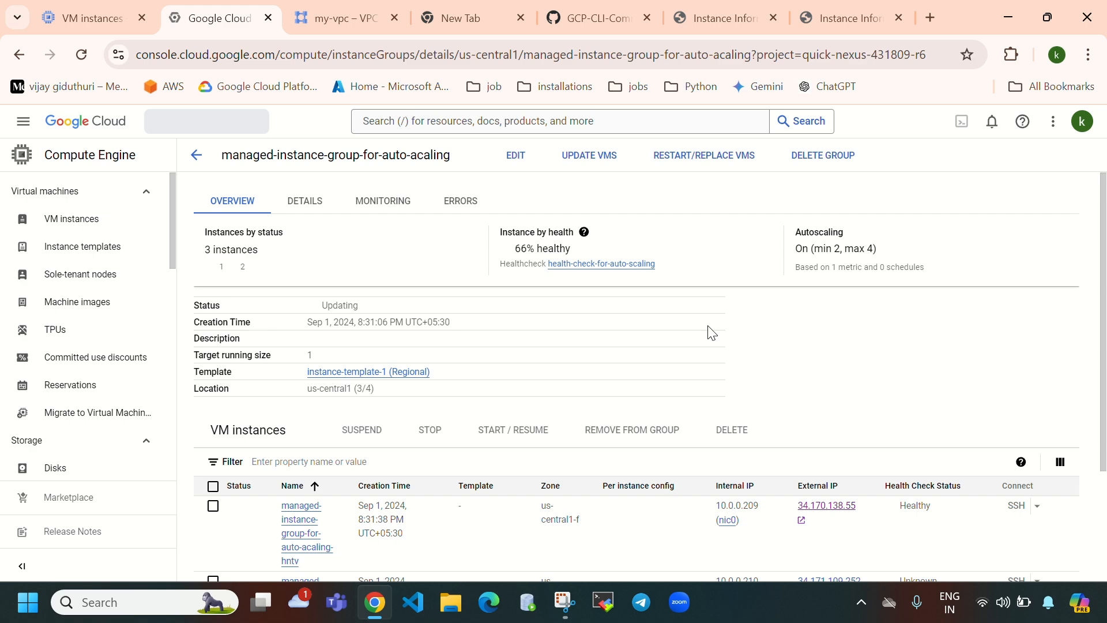
{"action": "scroll", "coordinate": [613, 444], "scroll_direction": "down", "scroll_amount": 3}
{"action": "mouse_move", "coordinate": [229, 398]}
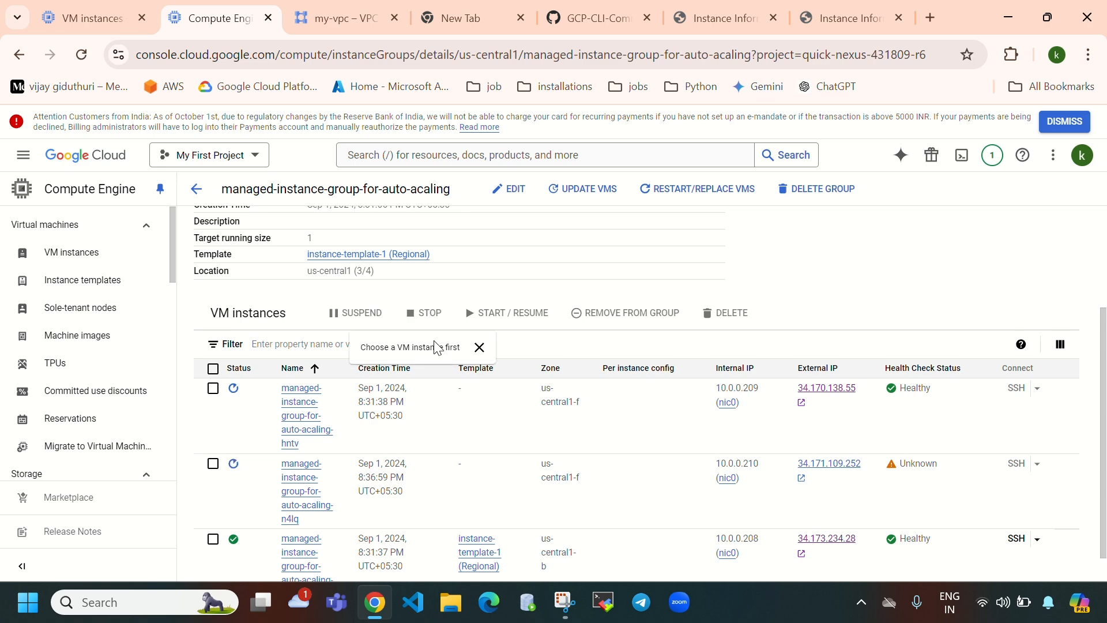
{"action": "scroll", "coordinate": [436, 346], "scroll_direction": "up", "scroll_amount": 3}
{"action": "mouse_move", "coordinate": [516, 284]}
{"action": "left_mouse_down"}
{"action": "mouse_move", "coordinate": [652, 297]}
{"action": "mouse_move", "coordinate": [655, 285]}
{"action": "left_mouse_up"}
{"action": "left_click", "coordinate": [98, 19]}
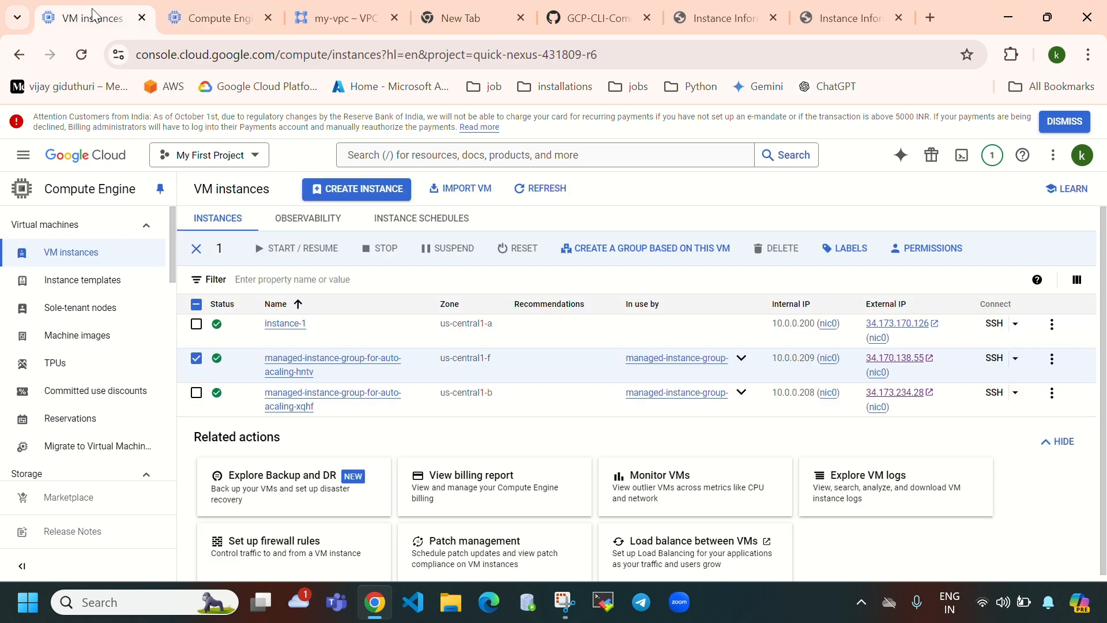
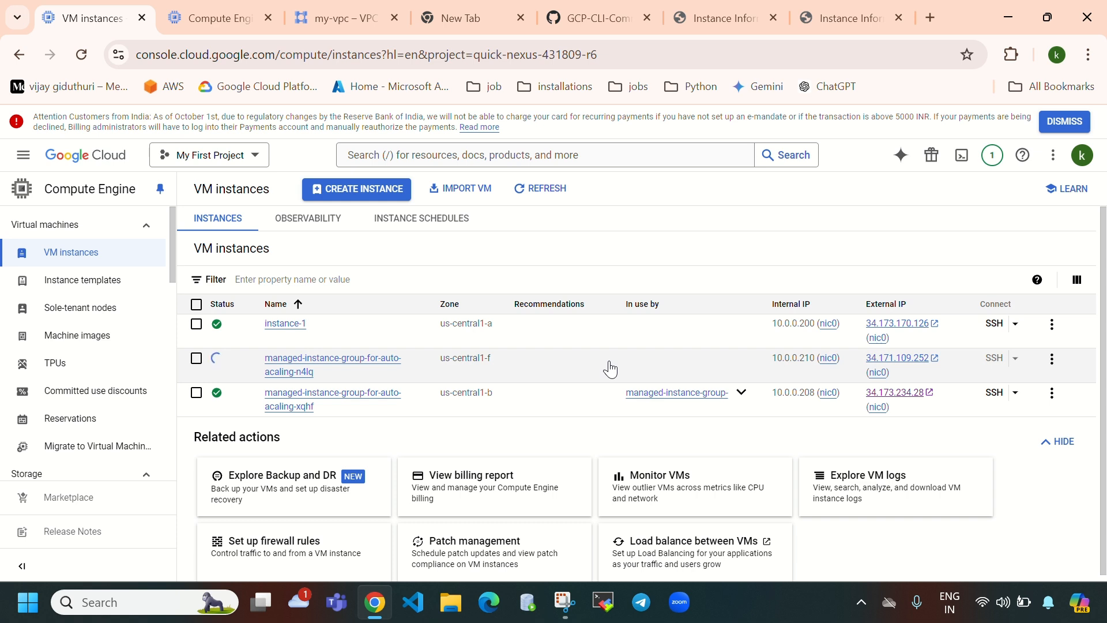
- Reload both Apache test tabs to check which group VMs still respond
{"action": "left_click", "coordinate": [750, 20]}
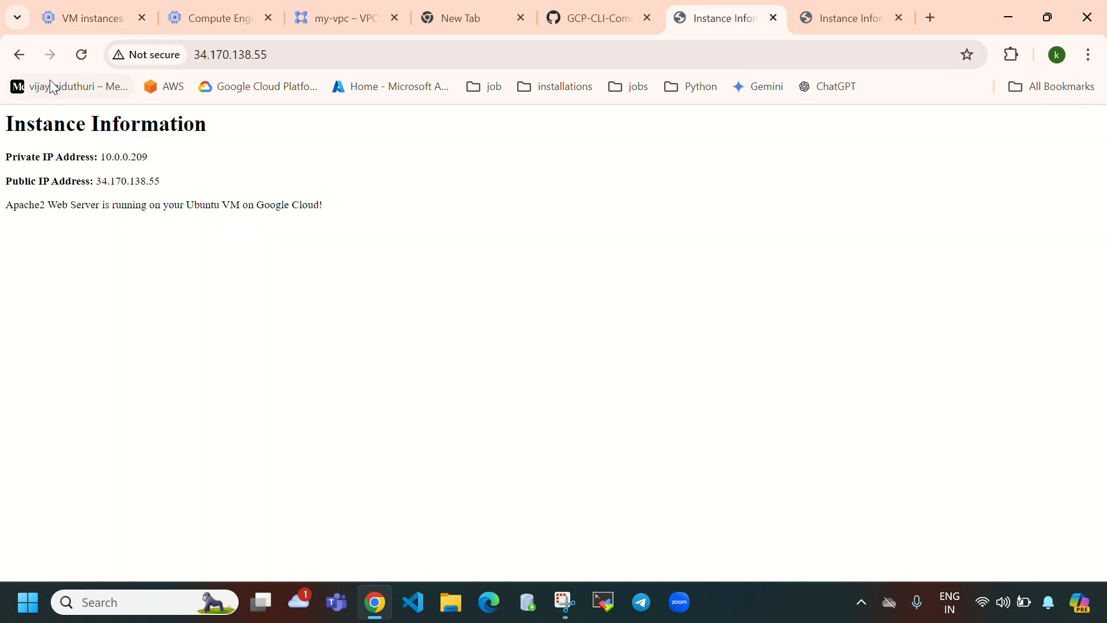
{"action": "left_click", "coordinate": [81, 54]}
{"action": "left_click", "coordinate": [842, 29]}
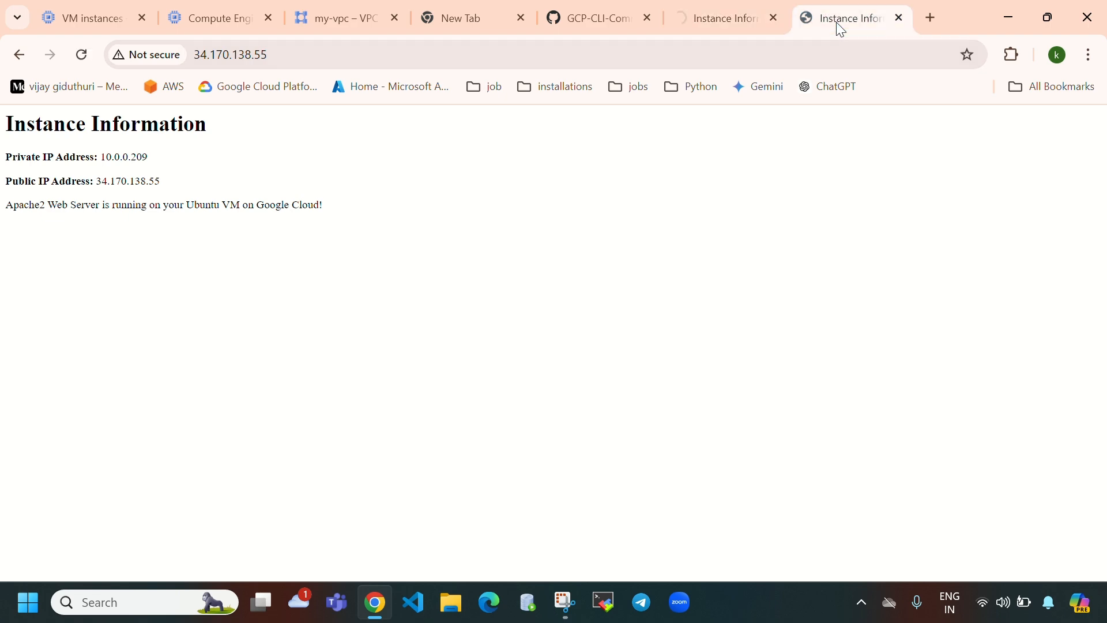
{"action": "left_click", "coordinate": [84, 57]}
{"action": "left_click", "coordinate": [75, 18]}
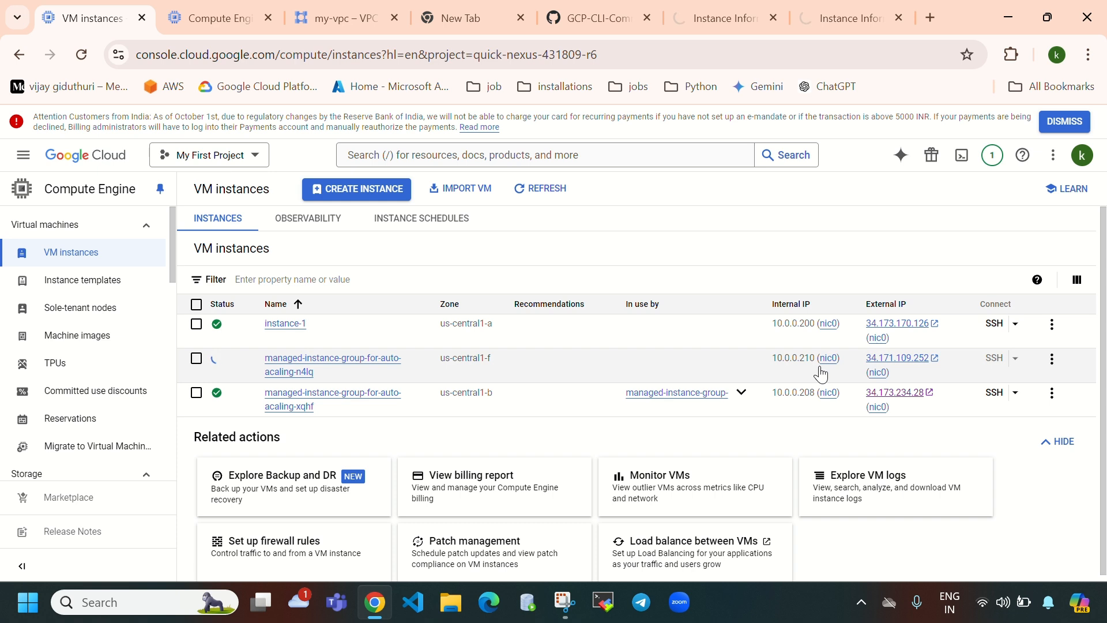
{"action": "left_click", "coordinate": [715, 16]}
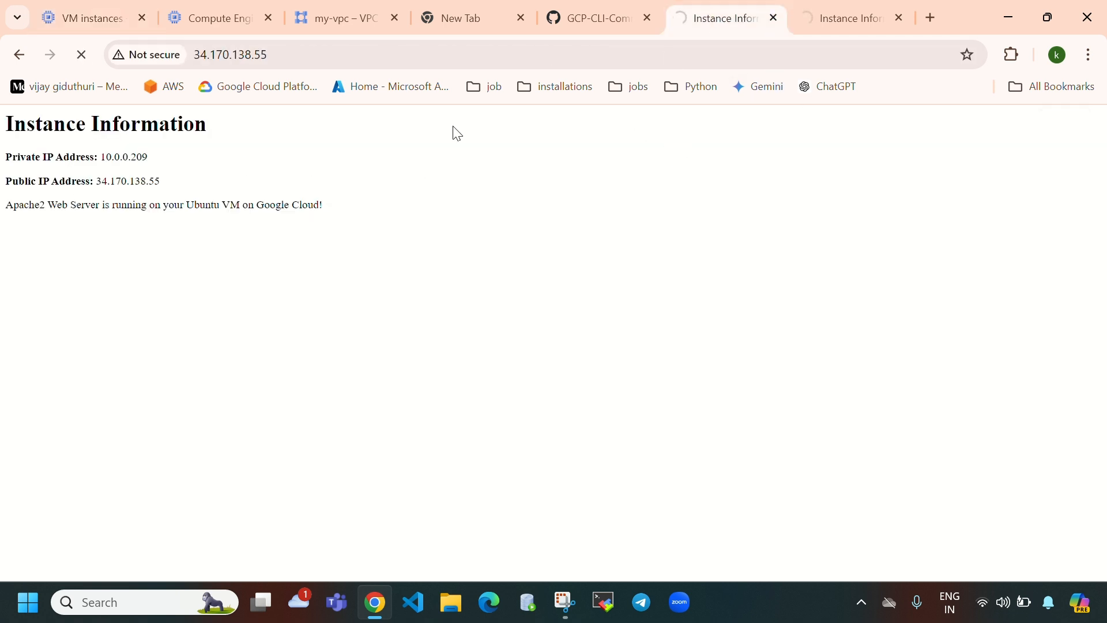
{"action": "left_click", "coordinate": [846, 18]}
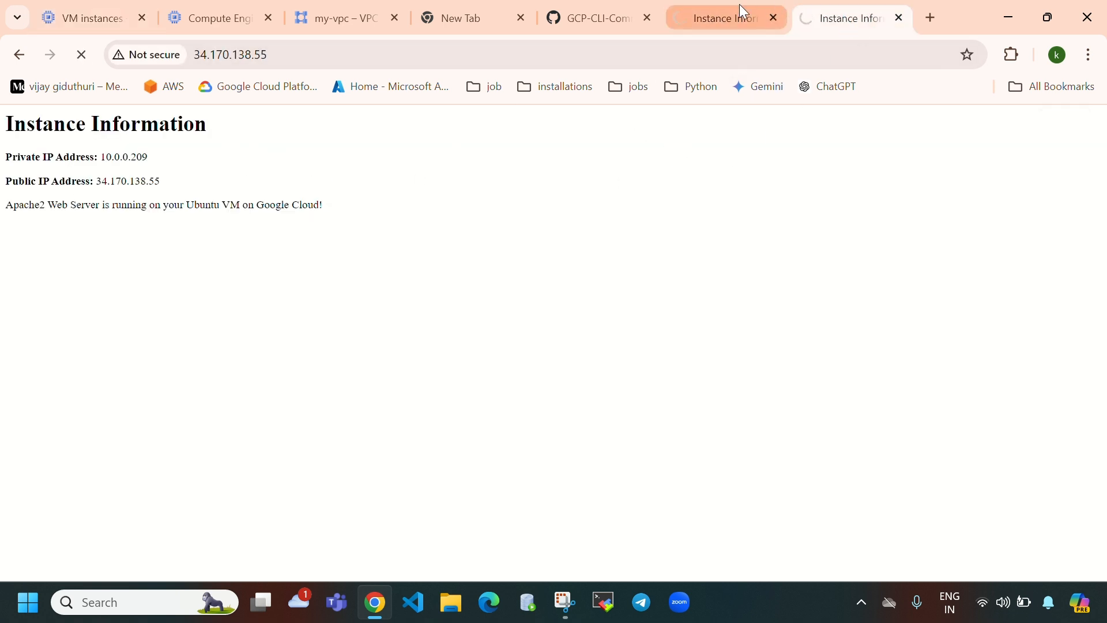
{"action": "left_click", "coordinate": [760, 7]}
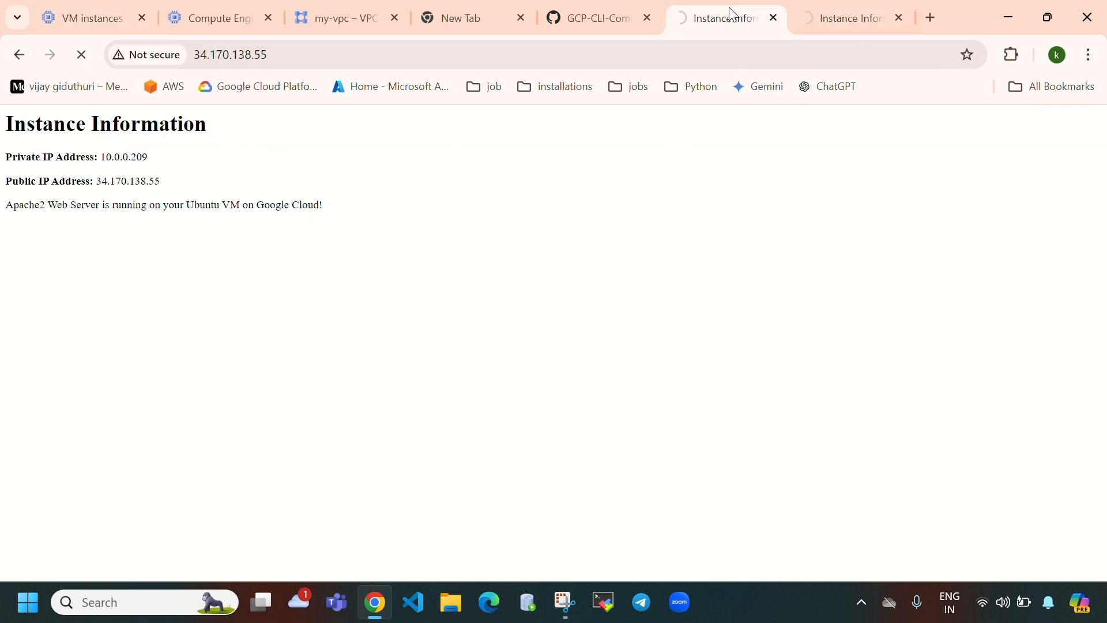
- Refresh the VM list twice until the new us-central1-c VM appears, then view the managed group's details
{"action": "left_click", "coordinate": [102, 34]}
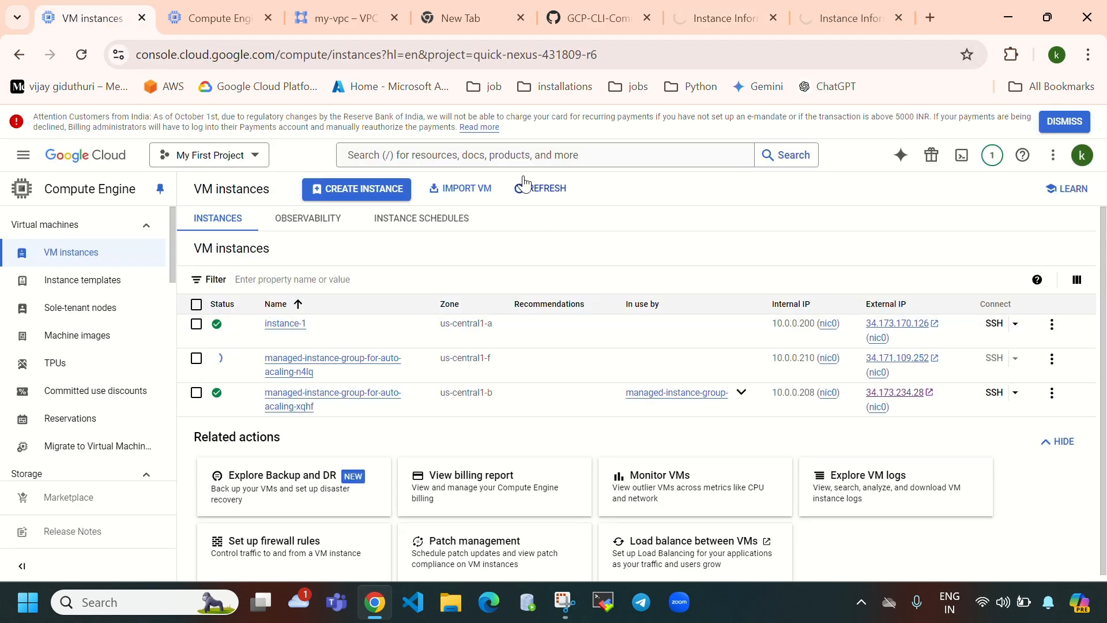
{"action": "left_click", "coordinate": [535, 194]}
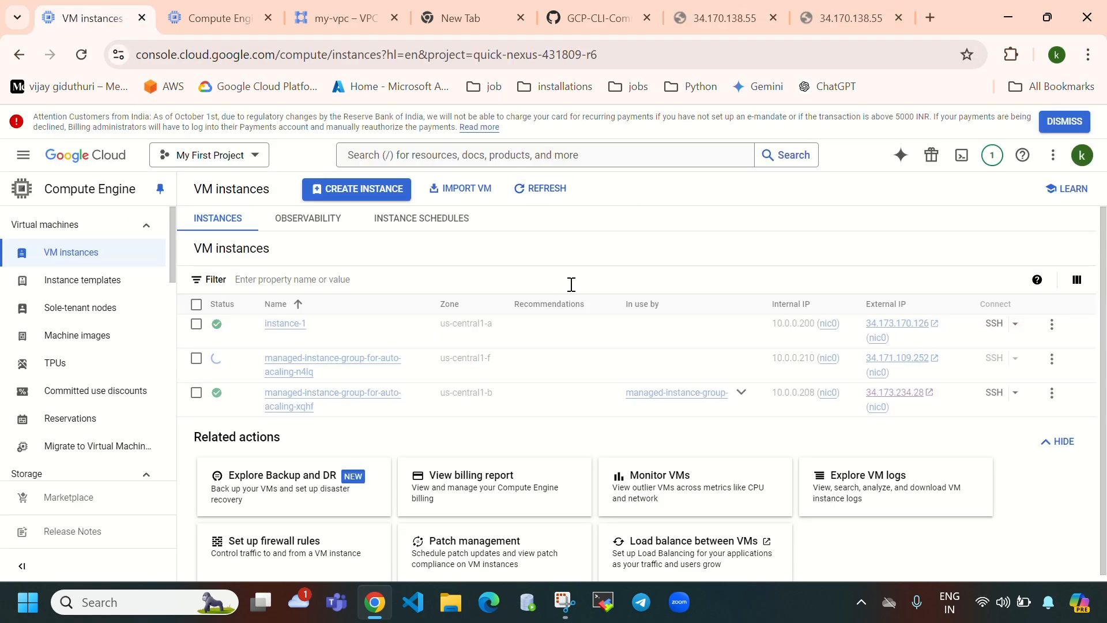
{"action": "left_click", "coordinate": [538, 192]}
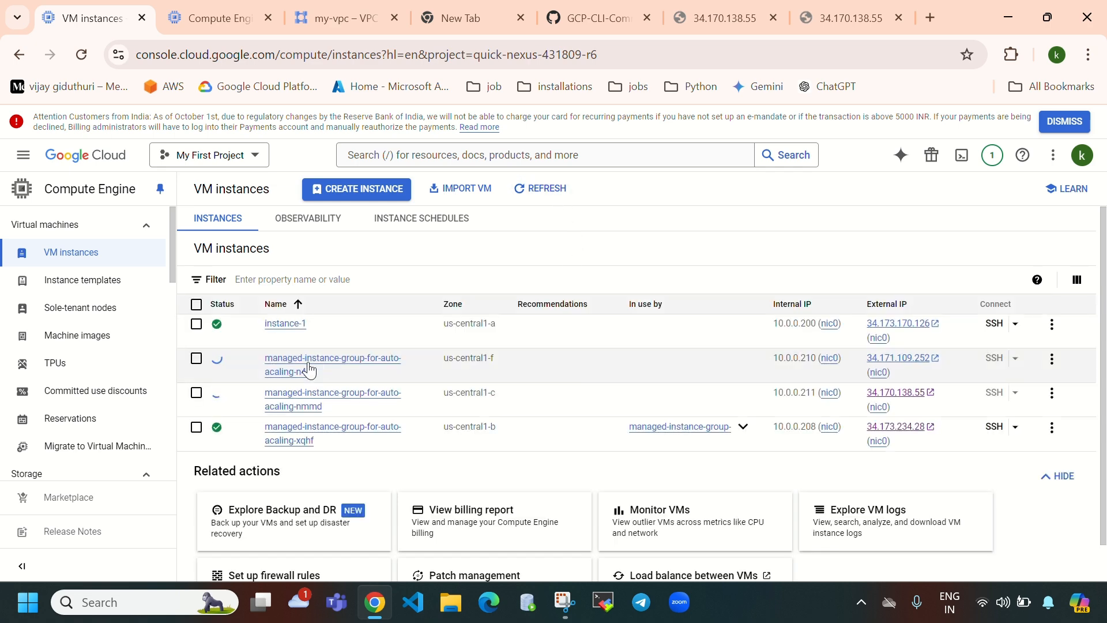
{"action": "mouse_move", "coordinate": [218, 367]}
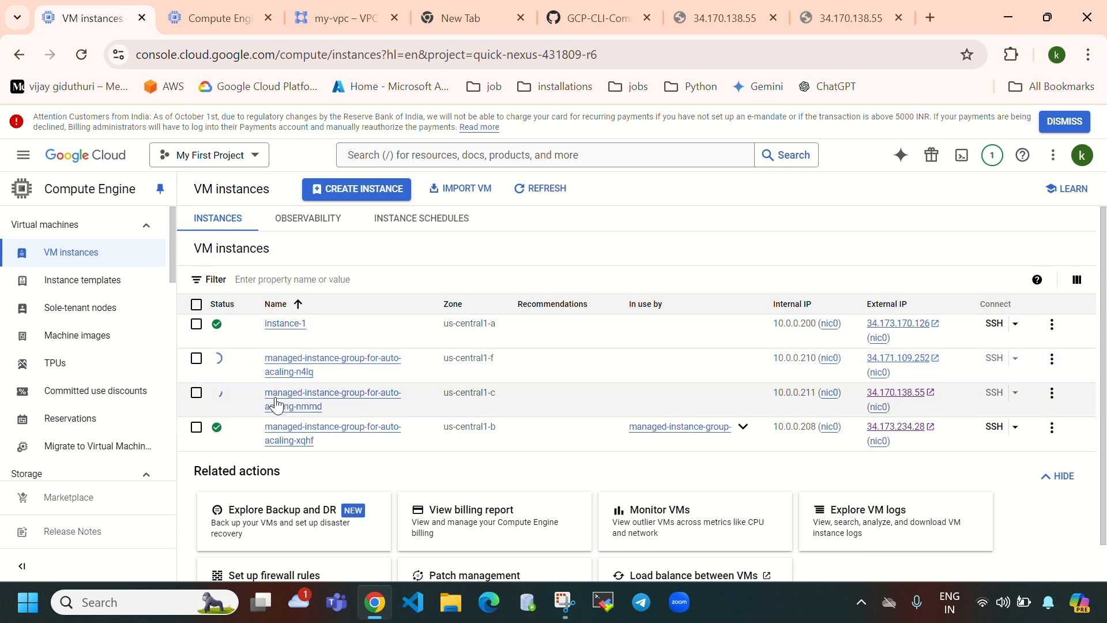
{"action": "left_click", "coordinate": [208, 26]}
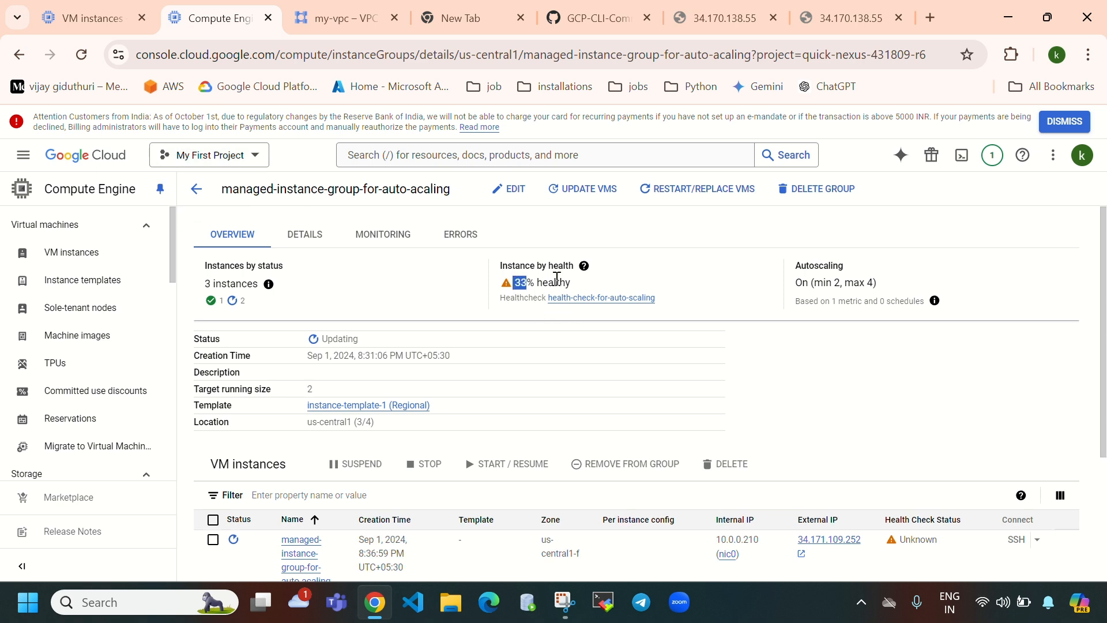
- Reload the group page and check the 33% healthy figure and 3-instance count
{"action": "triple_click", "coordinate": [608, 279]}
{"action": "left_click", "coordinate": [81, 56]}
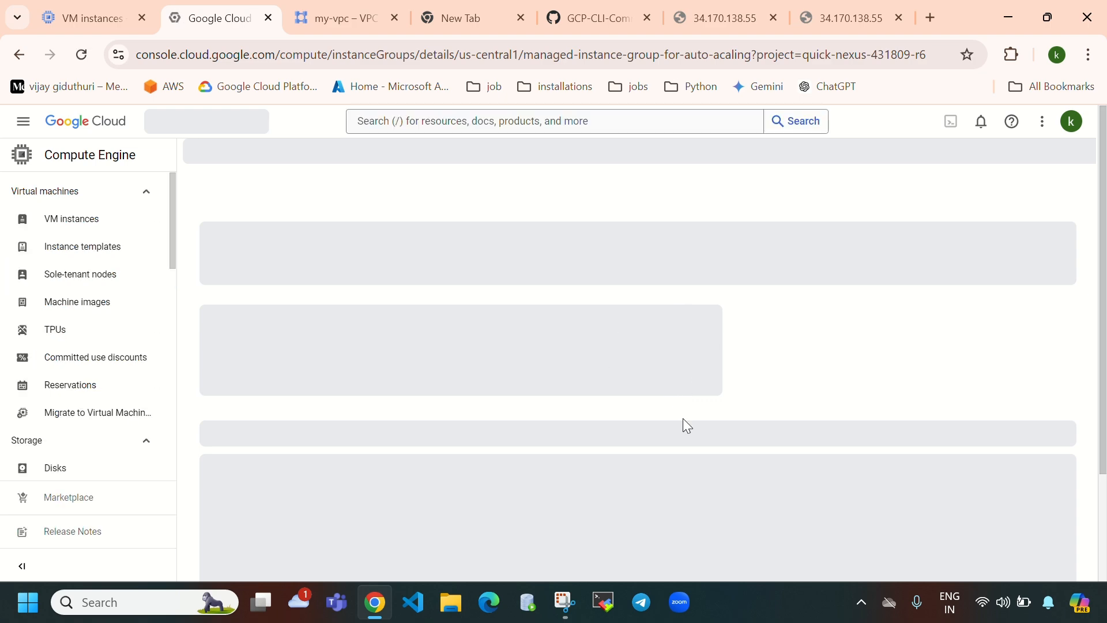
{"action": "scroll", "coordinate": [630, 331], "scroll_direction": "down", "scroll_amount": 2}
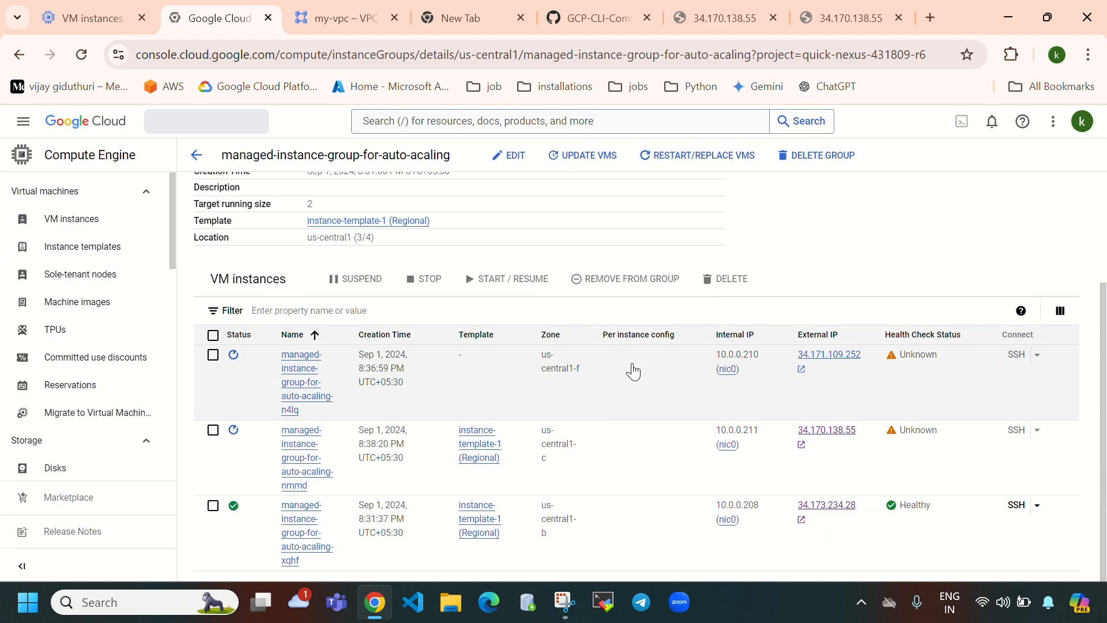
{"action": "mouse_move", "coordinate": [232, 355]}
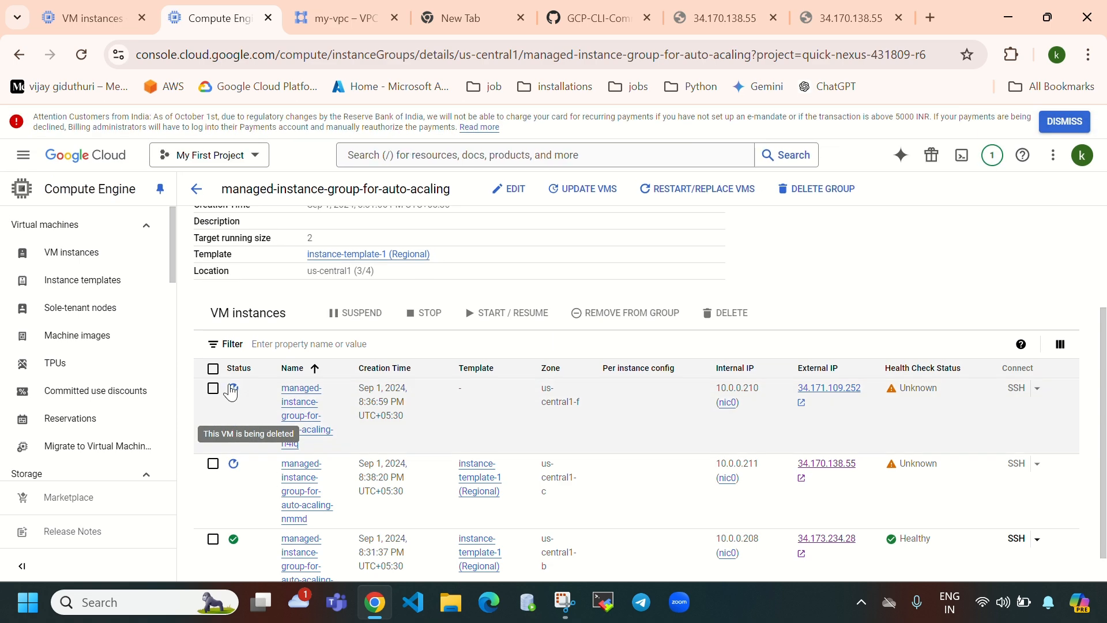
{"action": "scroll", "coordinate": [514, 389], "scroll_direction": "up", "scroll_amount": 2}
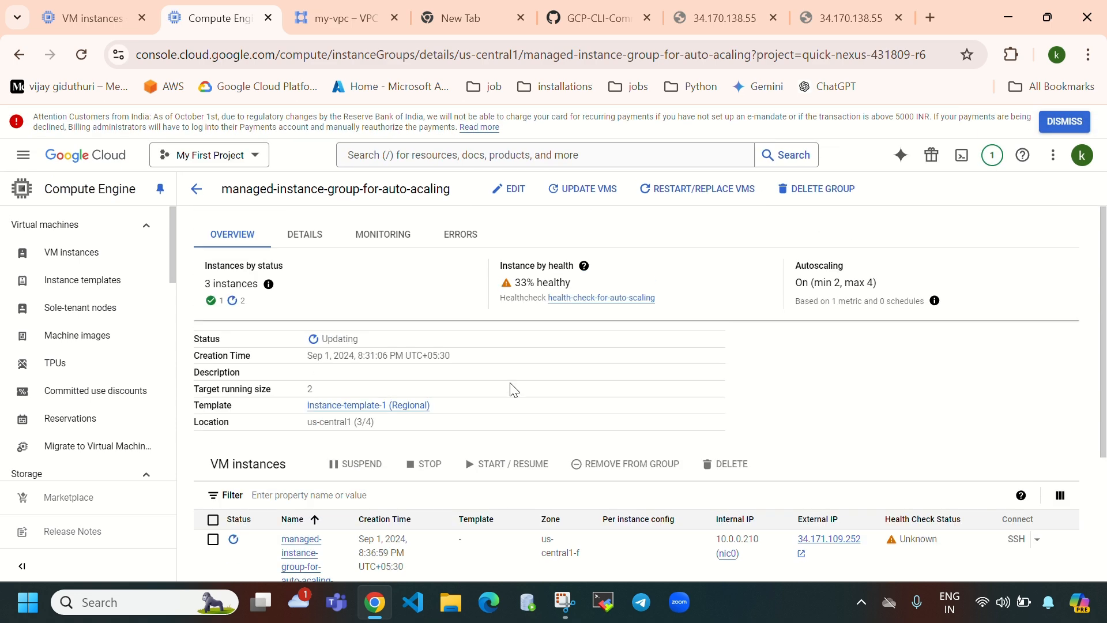
{"action": "left_click_drag", "start_coordinate": [206, 281], "coordinate": [259, 283]}
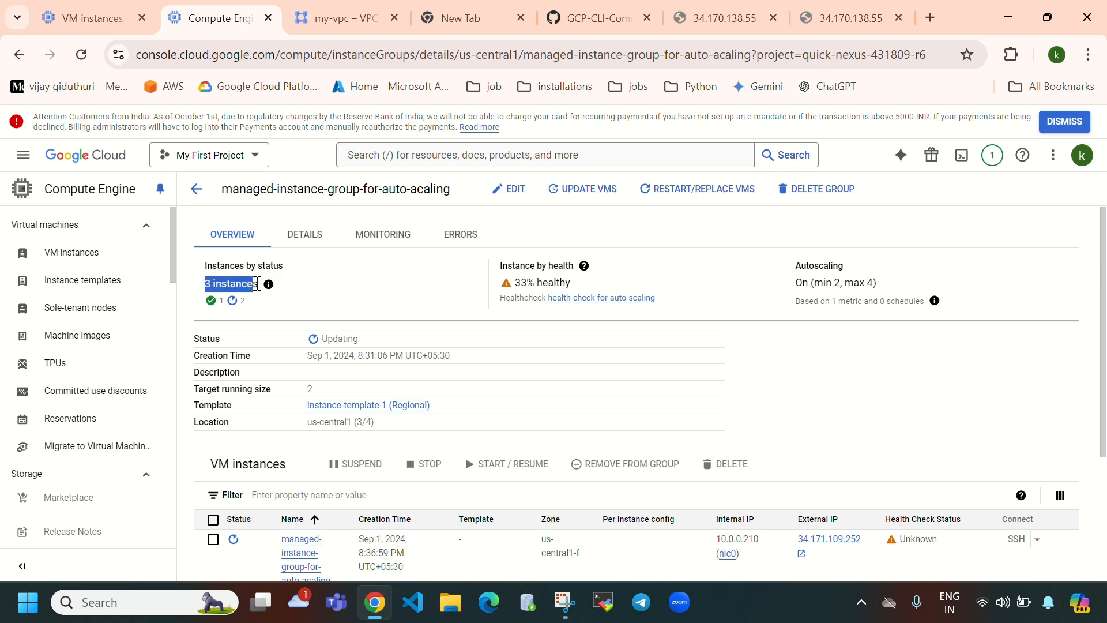
{"action": "scroll", "coordinate": [437, 369], "scroll_direction": "down", "scroll_amount": 3}
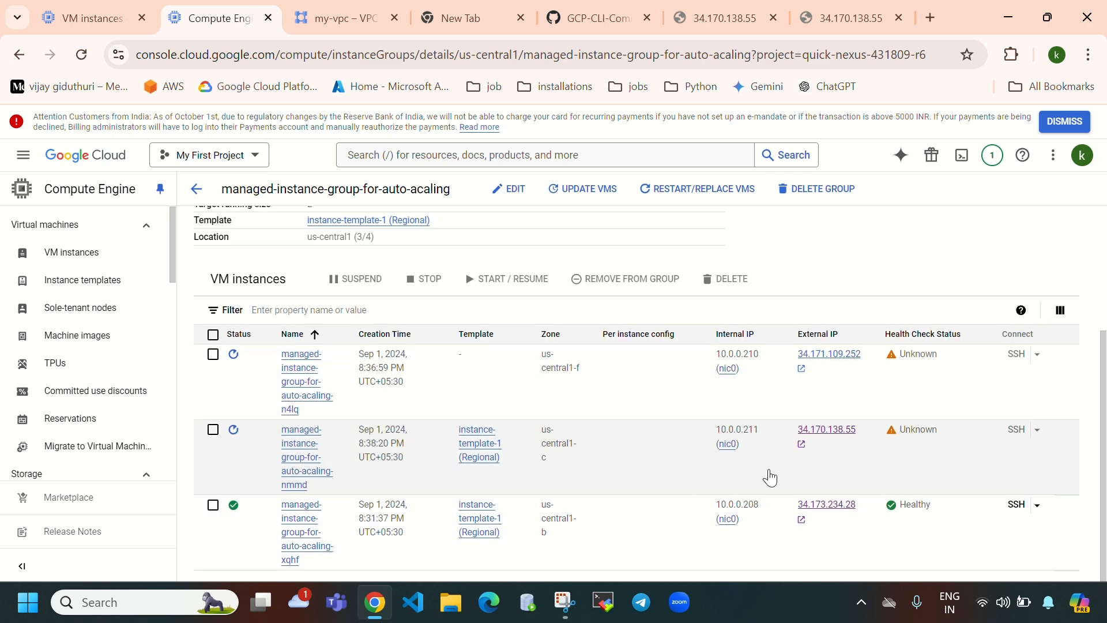
{"action": "left_click", "coordinate": [82, 55]}
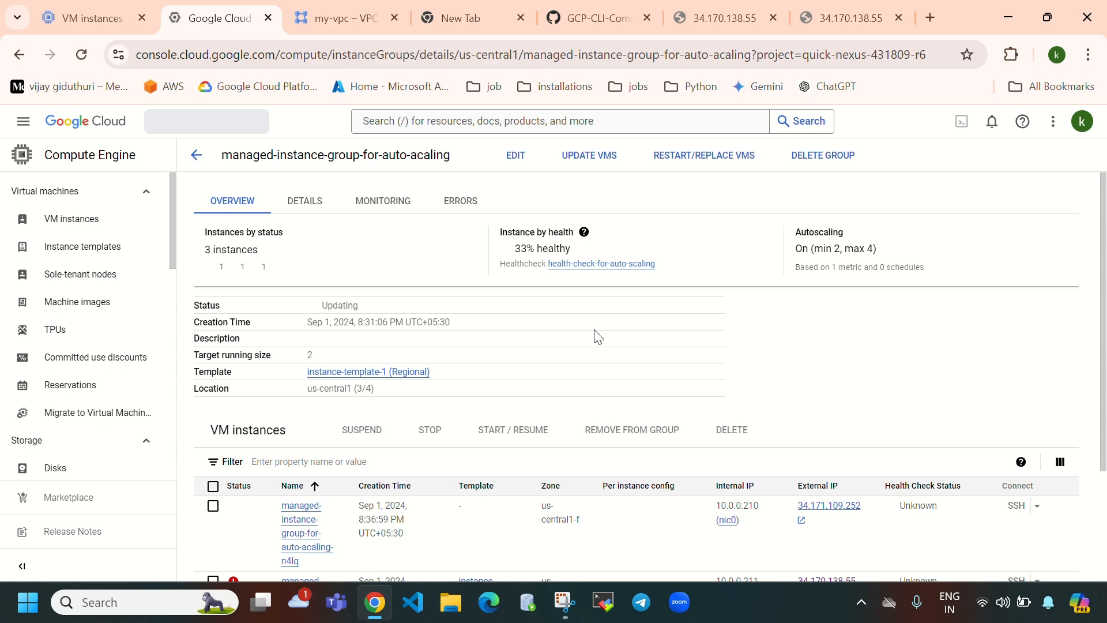
{"action": "scroll", "coordinate": [597, 336], "scroll_direction": "down", "scroll_amount": 3}
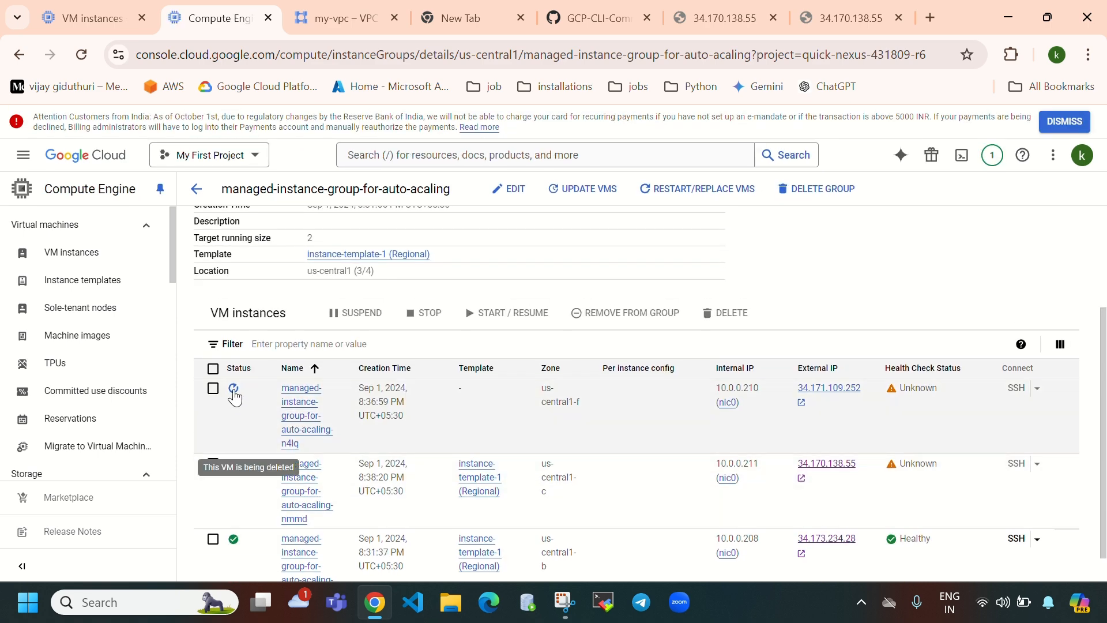
{"action": "scroll", "coordinate": [638, 415], "scroll_direction": "down", "scroll_amount": 1}
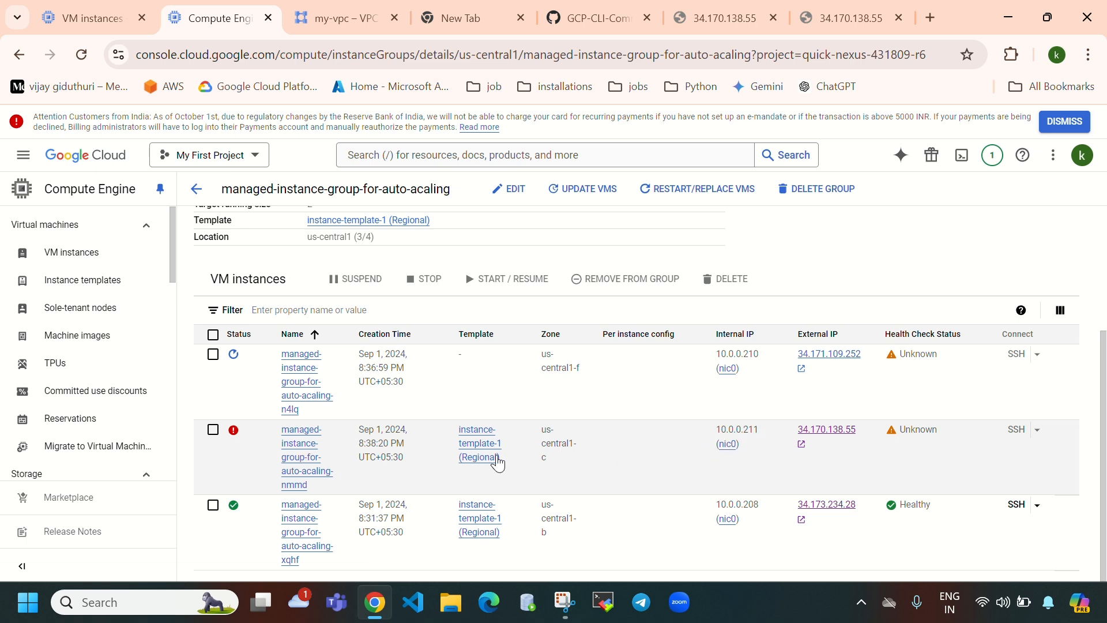
{"action": "left_click", "coordinate": [81, 54]}
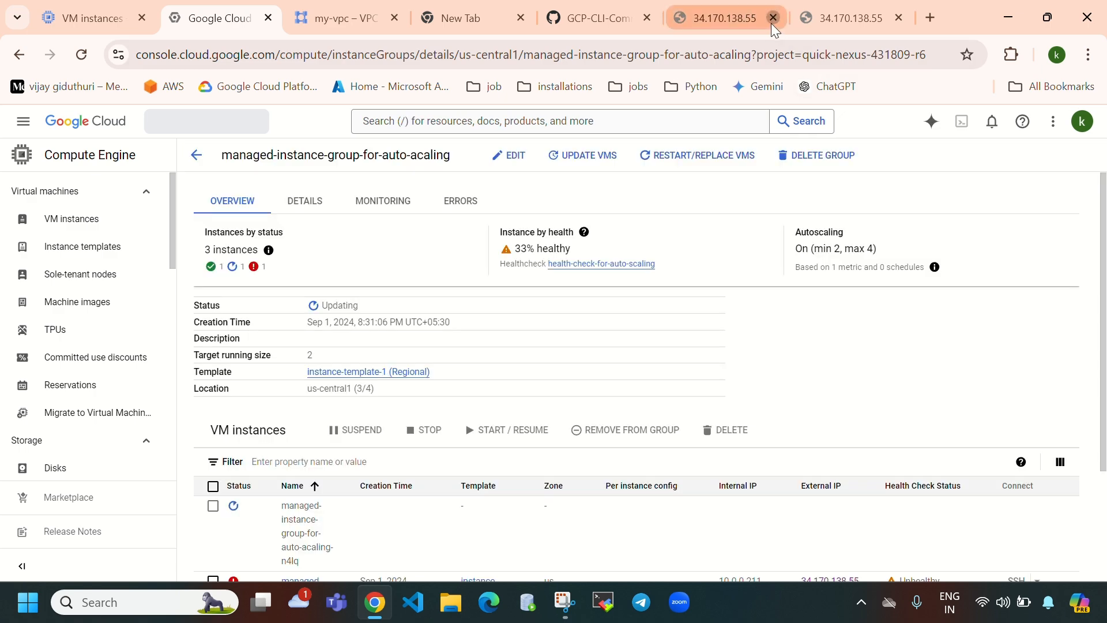
{"action": "left_click", "coordinate": [772, 23]}
- Close the other 34.170.138.55 tab and reload the group page from 33% healthy
{"action": "middle_click", "coordinate": [776, 29]}
{"action": "scroll", "coordinate": [617, 474], "scroll_direction": "down", "scroll_amount": 3}
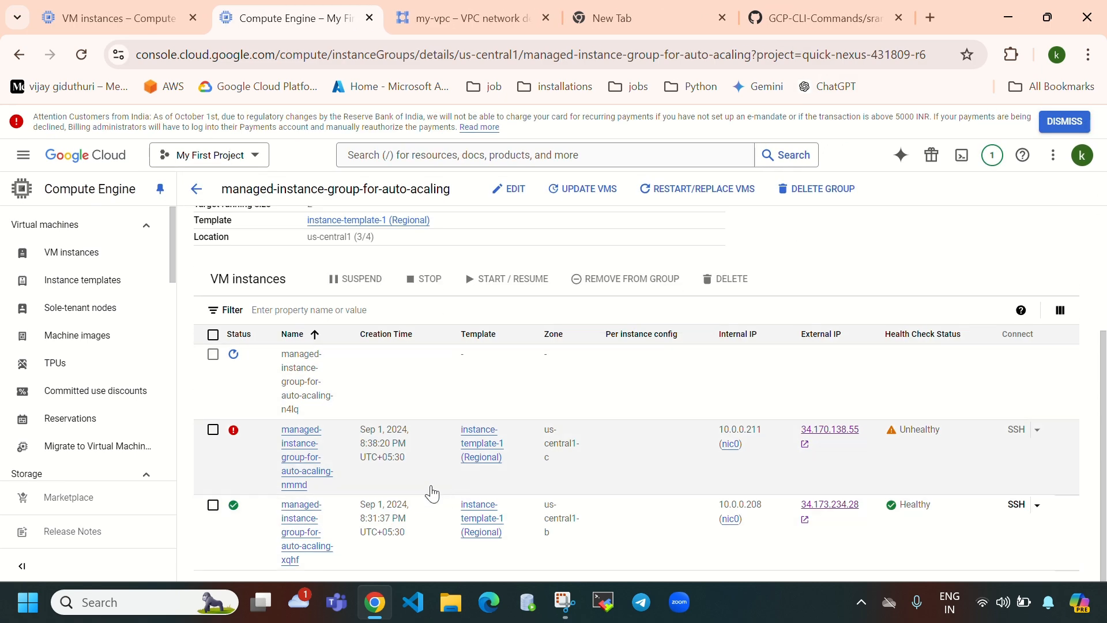
{"action": "scroll", "coordinate": [274, 449], "scroll_direction": "up", "scroll_amount": 3}
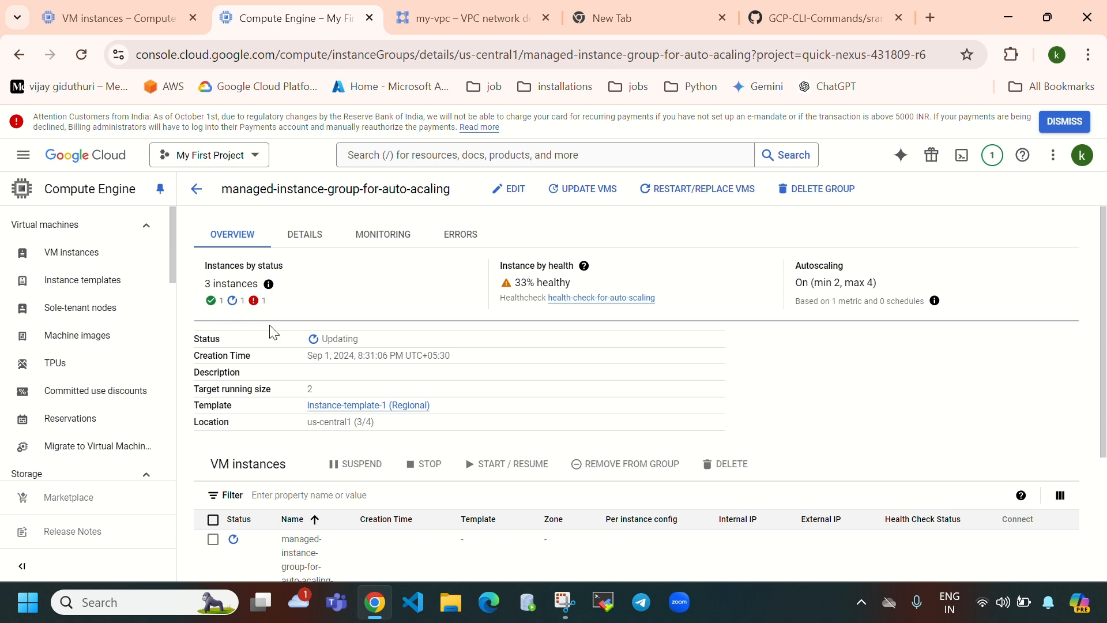
{"action": "left_click_drag", "start_coordinate": [518, 281], "coordinate": [587, 291]}
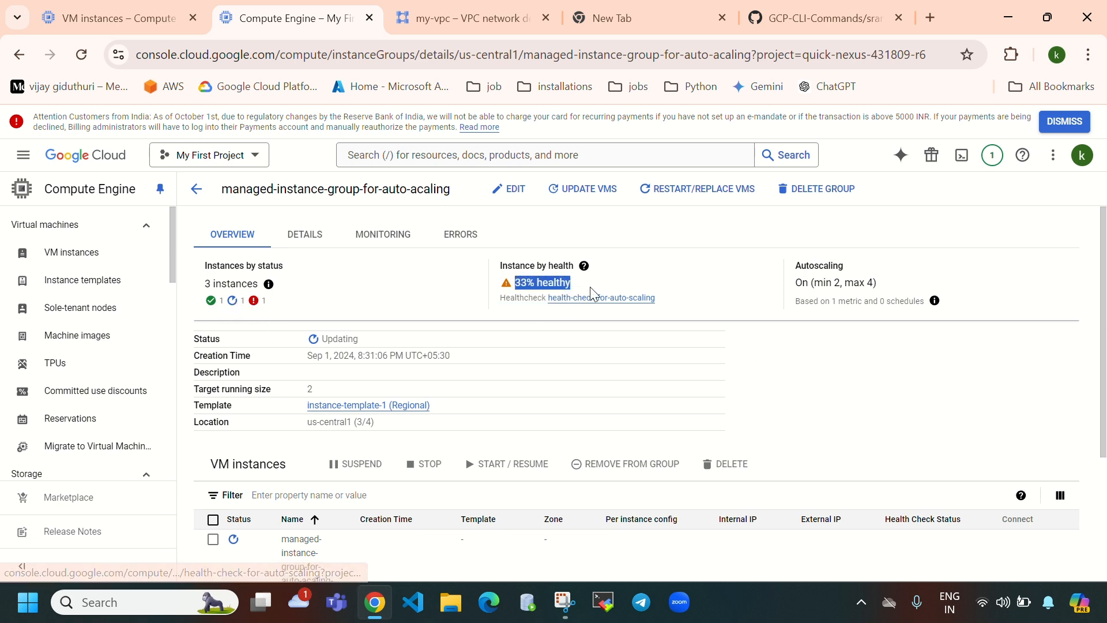
{"action": "left_click", "coordinate": [83, 53]}
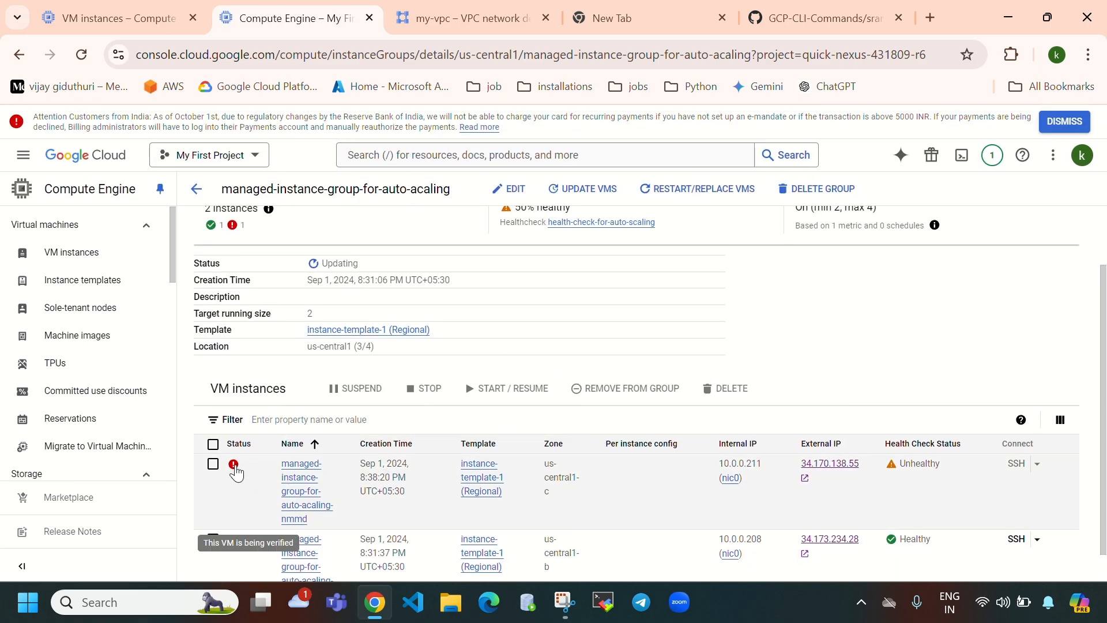
- Check that the group now reads 50% healthy and review its autoscaling settings
{"action": "scroll", "coordinate": [750, 368], "scroll_direction": "up", "scroll_amount": 2}
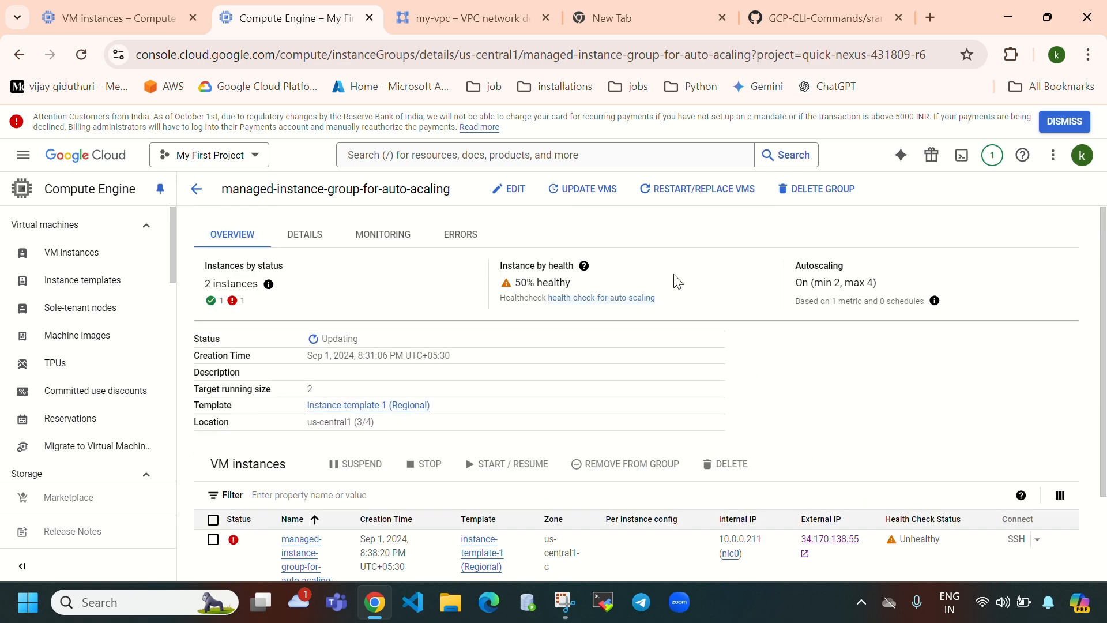
{"action": "left_click_drag", "start_coordinate": [518, 284], "coordinate": [591, 294]}
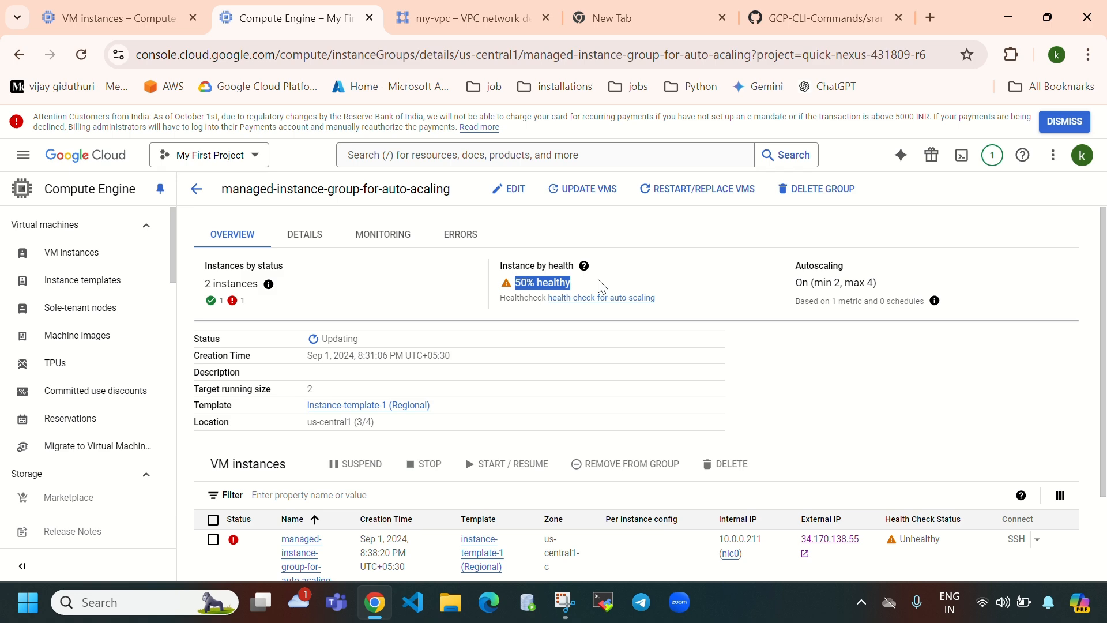
{"action": "scroll", "coordinate": [602, 285], "scroll_direction": "down", "scroll_amount": 2}
{"action": "scroll", "coordinate": [606, 363], "scroll_direction": "up", "scroll_amount": 2}
{"action": "scroll", "coordinate": [510, 378], "scroll_direction": "down", "scroll_amount": 2}
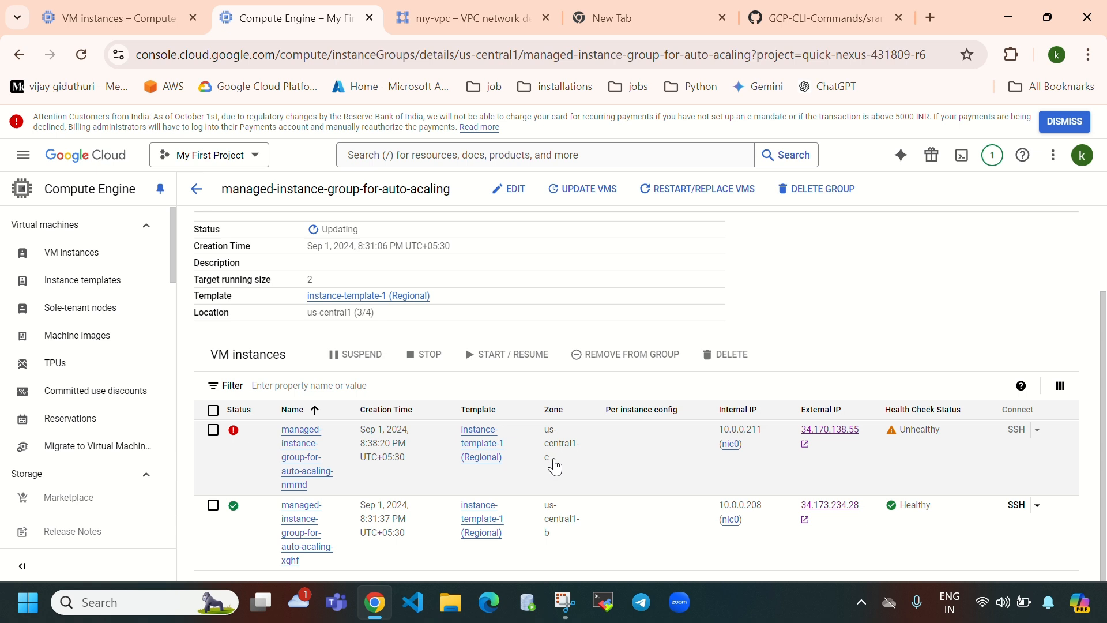
{"action": "scroll", "coordinate": [577, 426], "scroll_direction": "up", "scroll_amount": 2}
{"action": "left_click_drag", "start_coordinate": [602, 286], "coordinate": [522, 285]}
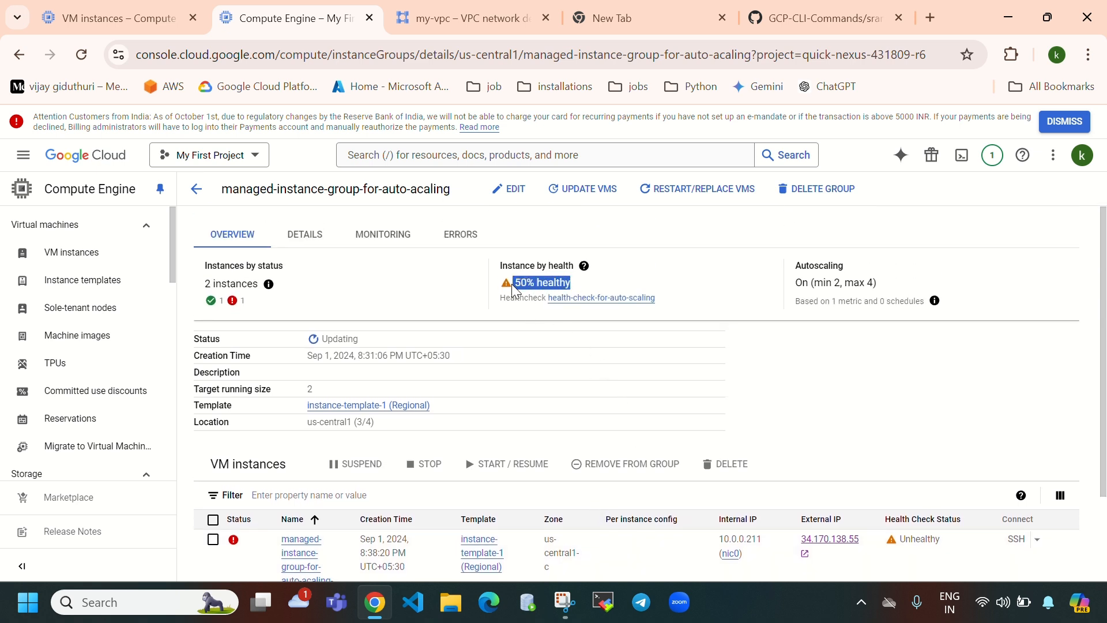
{"action": "mouse_move", "coordinate": [814, 282]}
{"action": "left_mouse_down"}
{"action": "mouse_move", "coordinate": [844, 282]}
{"action": "mouse_move", "coordinate": [799, 262]}
{"action": "mouse_move", "coordinate": [845, 266]}
{"action": "left_mouse_up"}
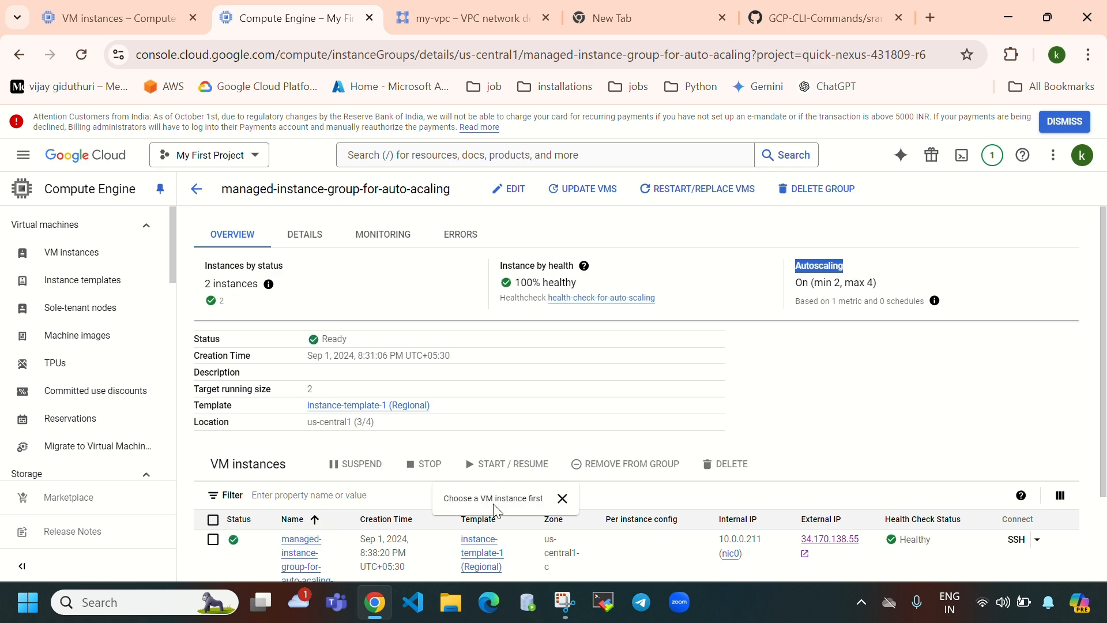
- Confirm the group shows 100% healthy, then go back to the VM instances list
{"action": "scroll", "coordinate": [568, 366], "scroll_direction": "down", "scroll_amount": 2}
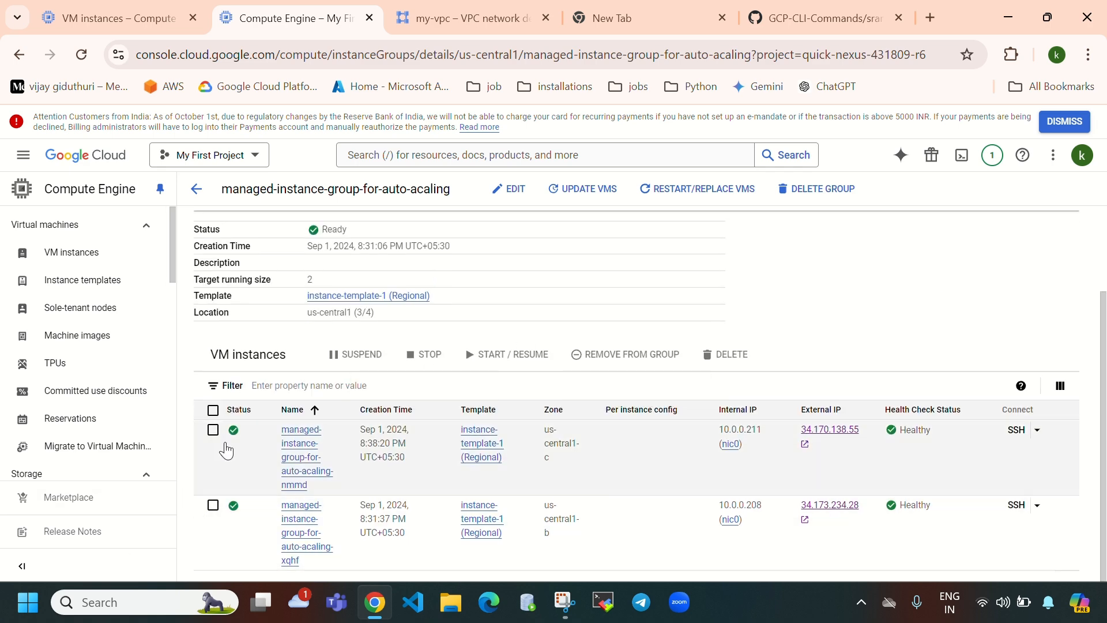
{"action": "scroll", "coordinate": [544, 465], "scroll_direction": "up", "scroll_amount": 2}
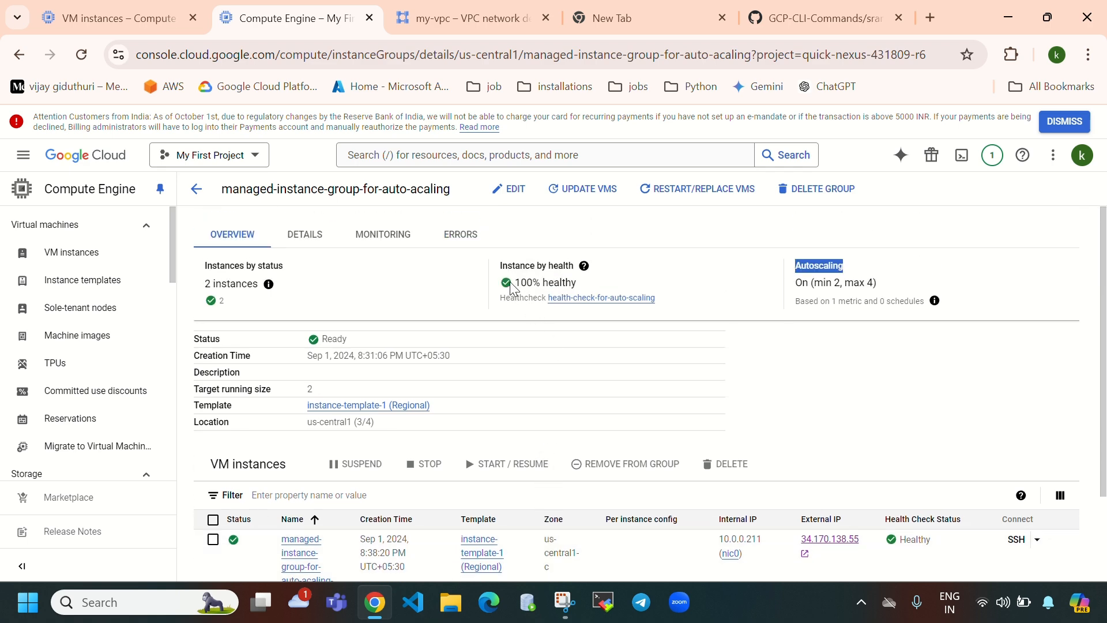
{"action": "left_click_drag", "start_coordinate": [515, 286], "coordinate": [603, 284]}
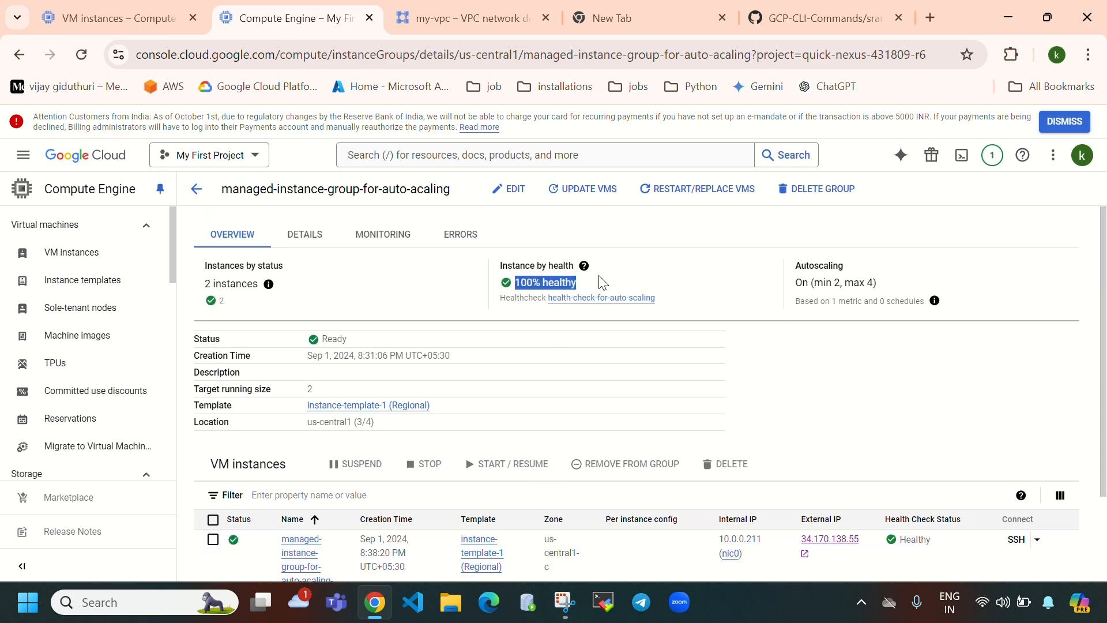
{"action": "scroll", "coordinate": [500, 431], "scroll_direction": "down", "scroll_amount": 2}
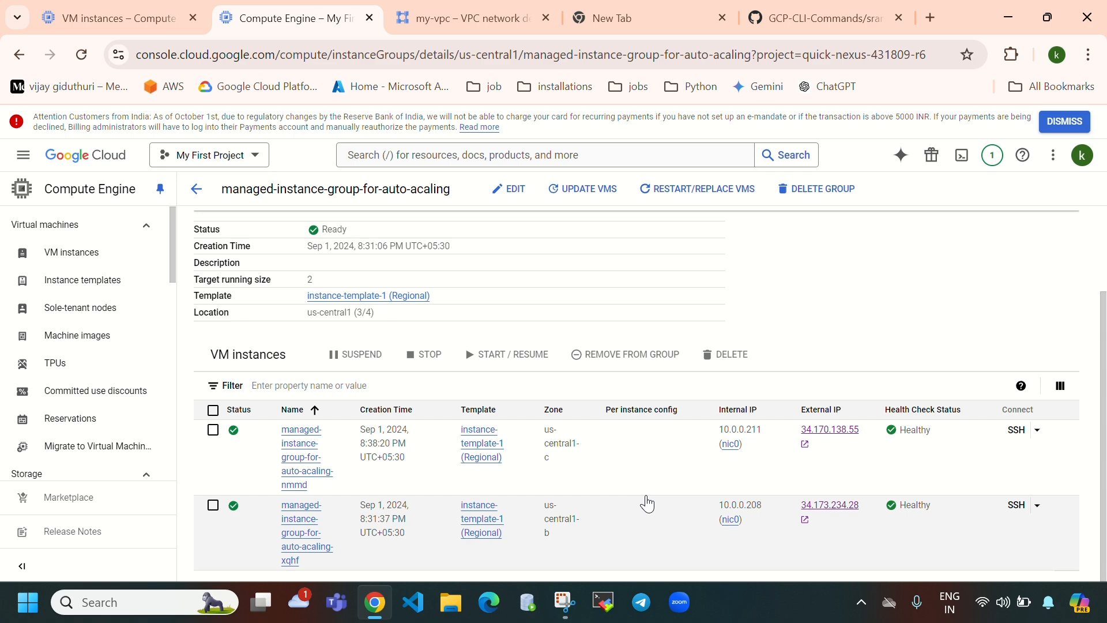
{"action": "scroll", "coordinate": [601, 313], "scroll_direction": "up", "scroll_amount": 2}
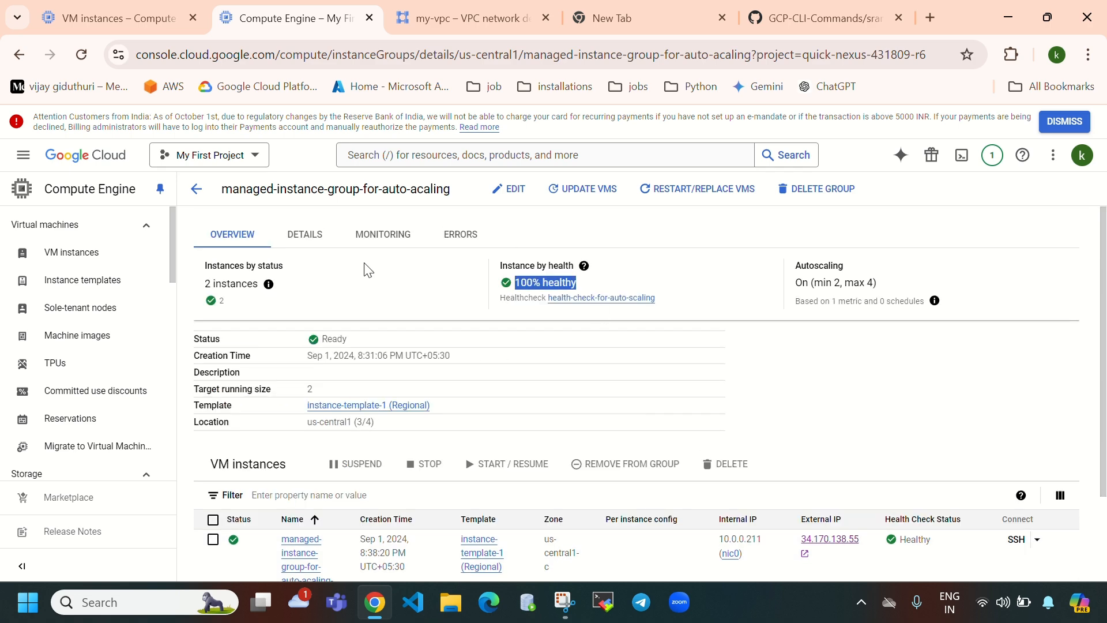
{"action": "left_click", "coordinate": [134, 19]}
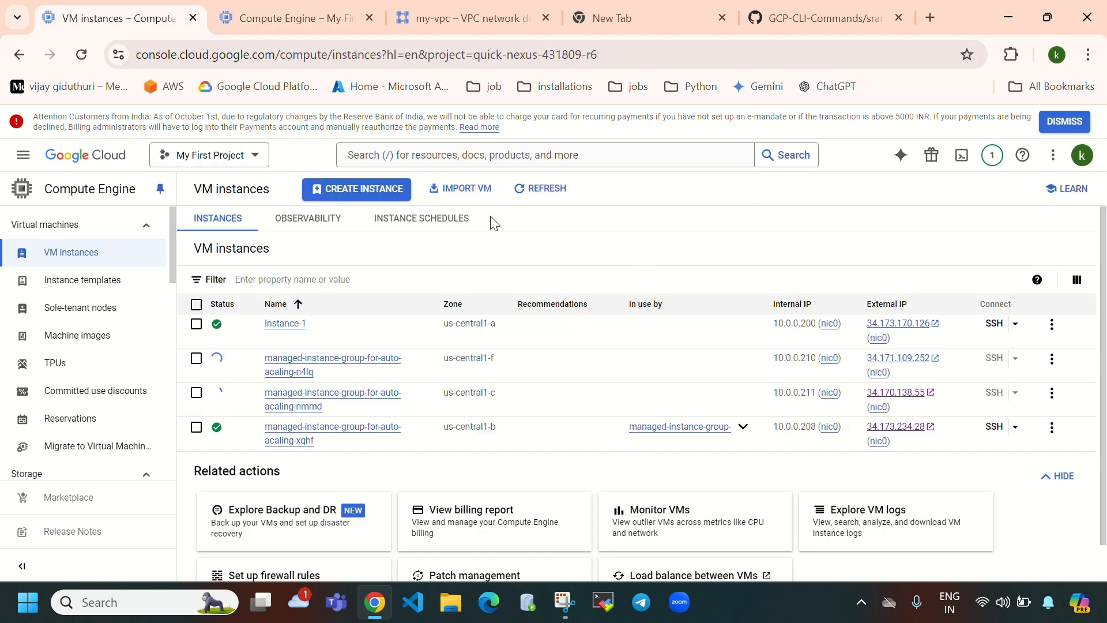
- Refresh the VM list so n4lq is gone, and select the nmmd VM
{"action": "left_click", "coordinate": [551, 192]}
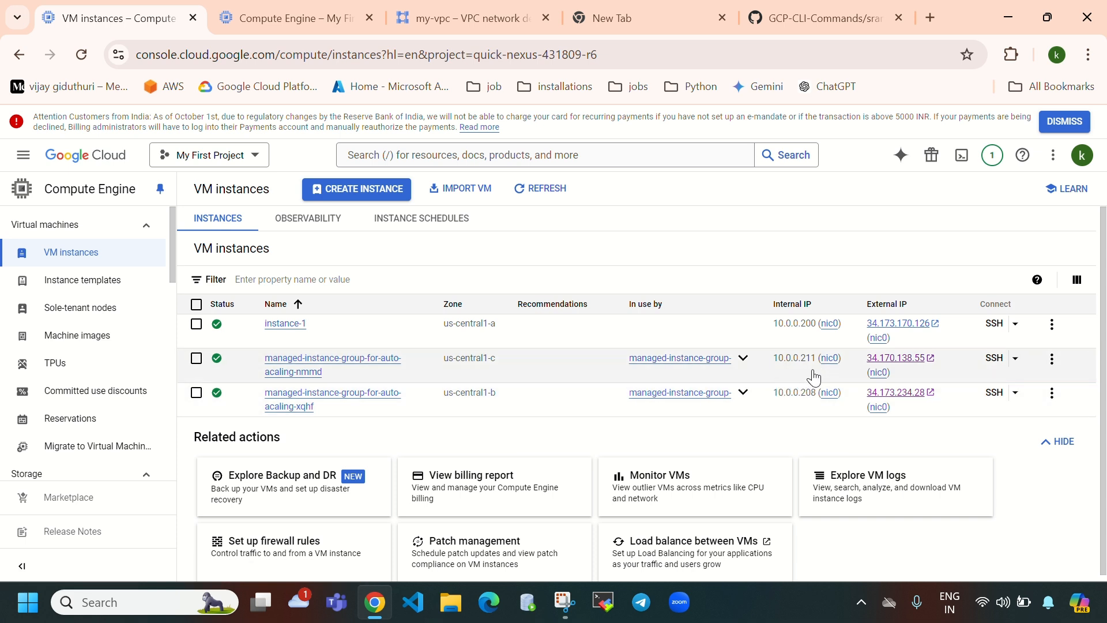
{"action": "left_click", "coordinate": [196, 358]}
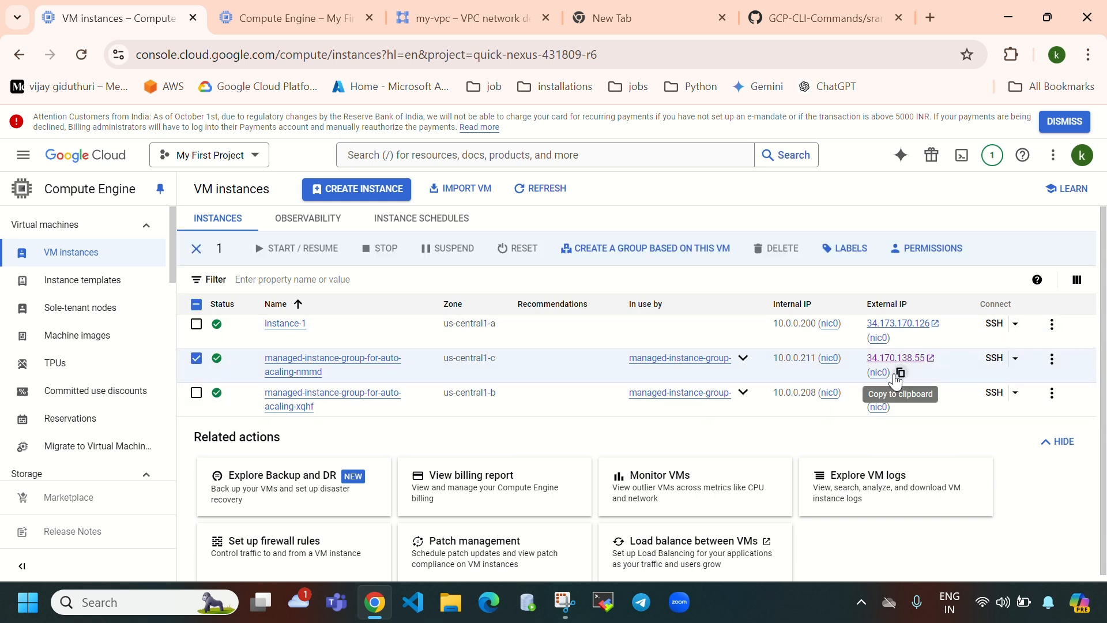
- Load the nmmd VM's external IP 34.170.138.55 in a new tab to view its Instance Information page
{"action": "left_click", "coordinate": [900, 374]}
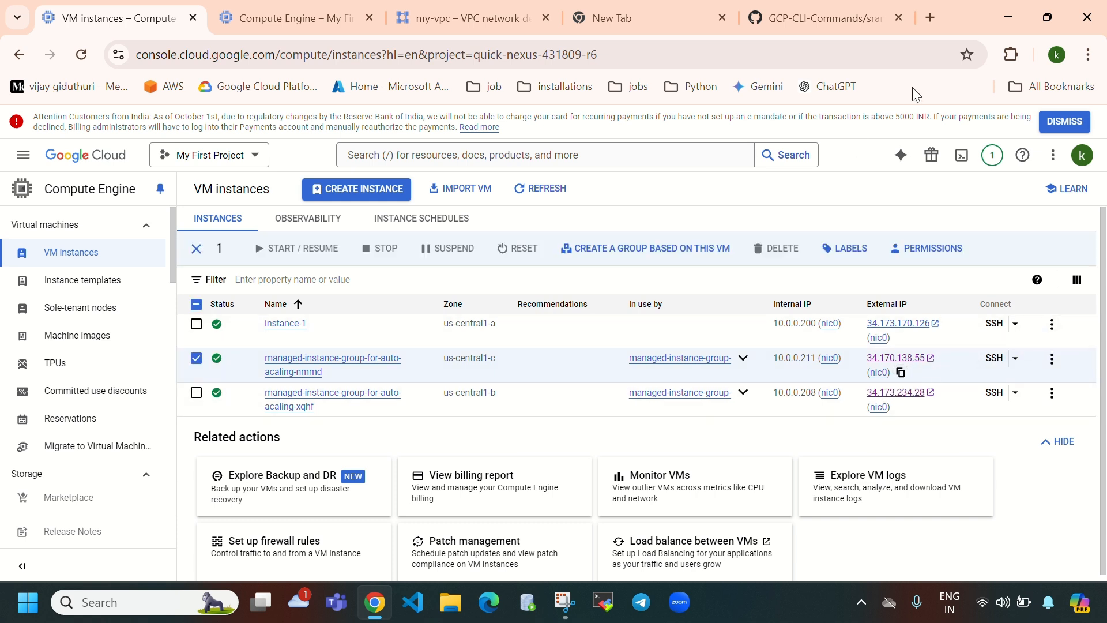
{"action": "left_click", "coordinate": [929, 21]}
{"action": "left_click", "coordinate": [552, 310]}
{"action": "key", "text": "ctrl+v"}
{"action": "key", "text": "Return"}
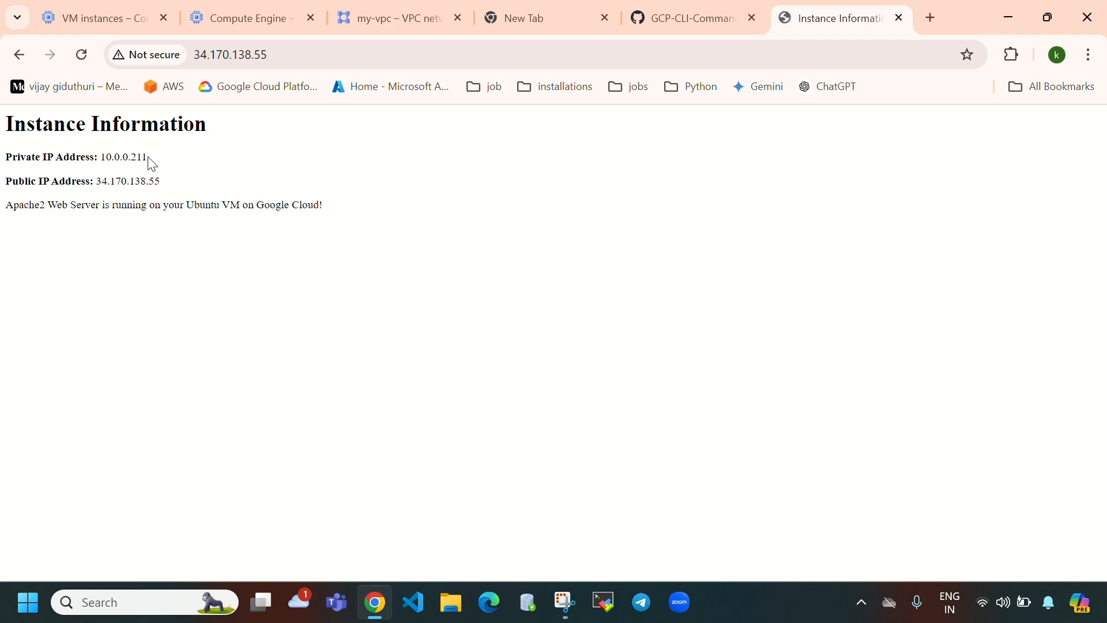
{"action": "left_click_drag", "start_coordinate": [148, 157], "coordinate": [113, 169]}
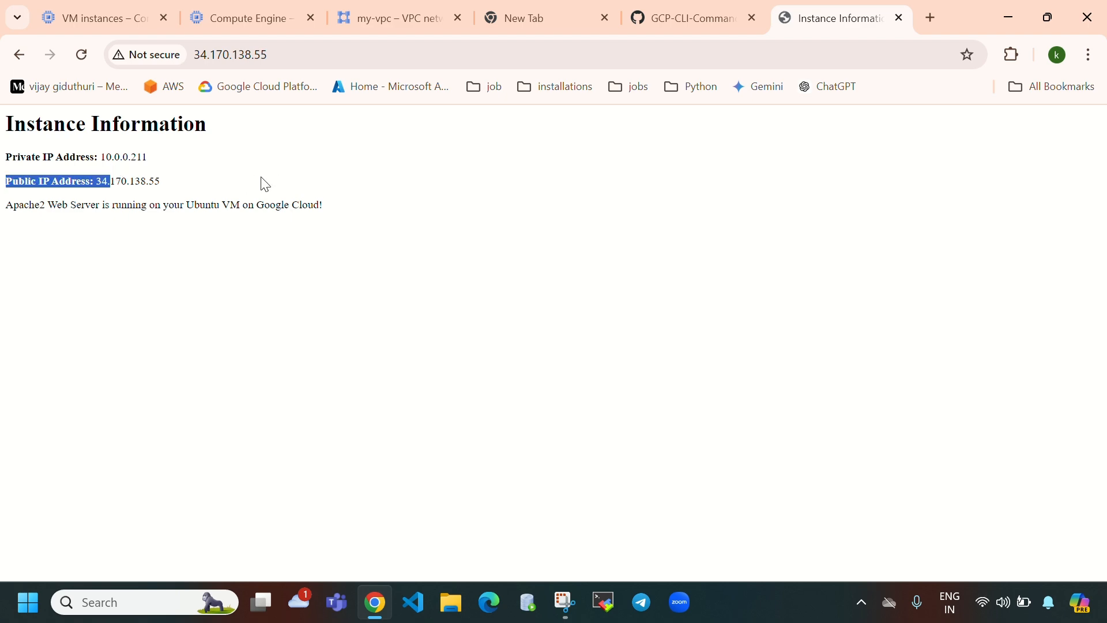
{"action": "left_click", "coordinate": [303, 201]}
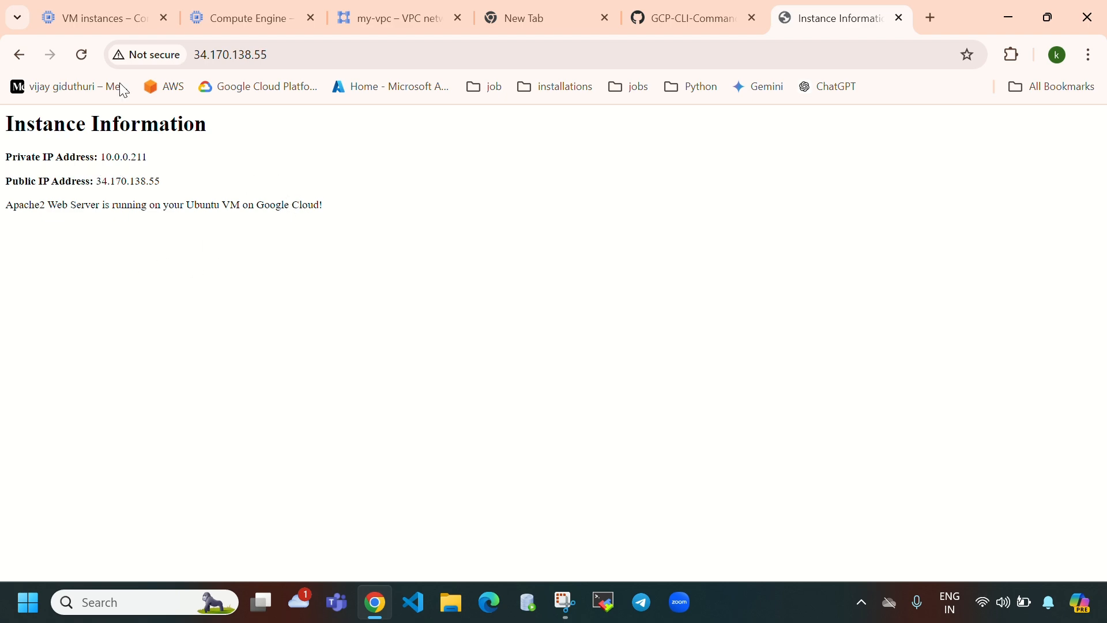
{"action": "left_click", "coordinate": [118, 13]}
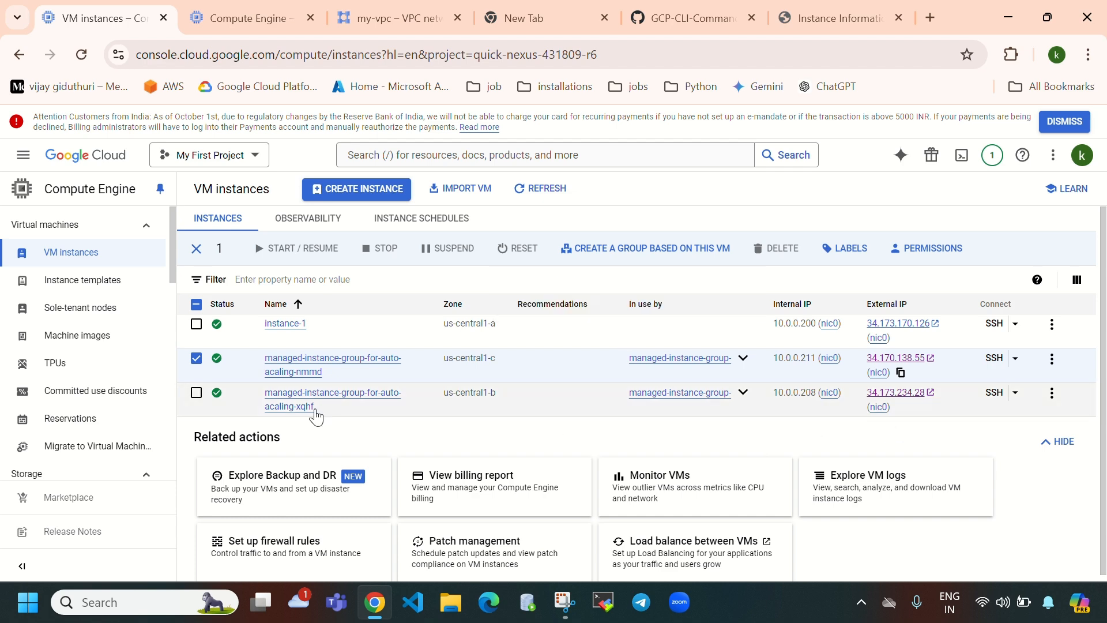
- Load the xqhf VM's IP 34.173.234.28 in another tab and compare private IPs 10.0.0.208 and 10.0.0.211
{"action": "left_click", "coordinate": [901, 407]}
{"action": "left_click", "coordinate": [930, 18]}
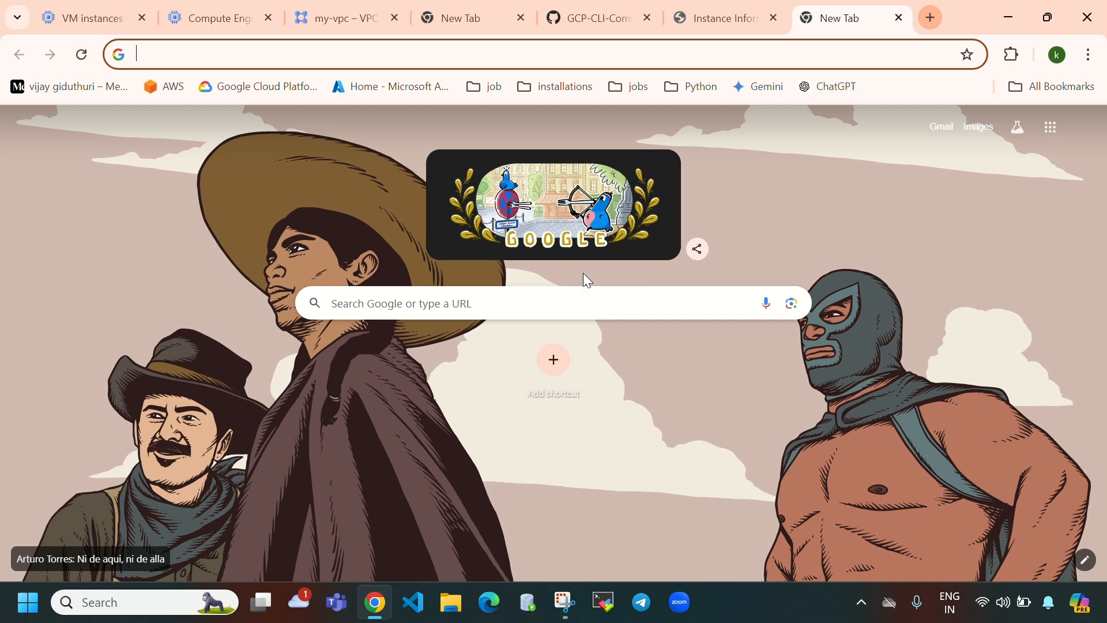
{"action": "left_click", "coordinate": [596, 312]}
{"action": "key", "text": "ctrl+v"}
{"action": "key", "text": "Return"}
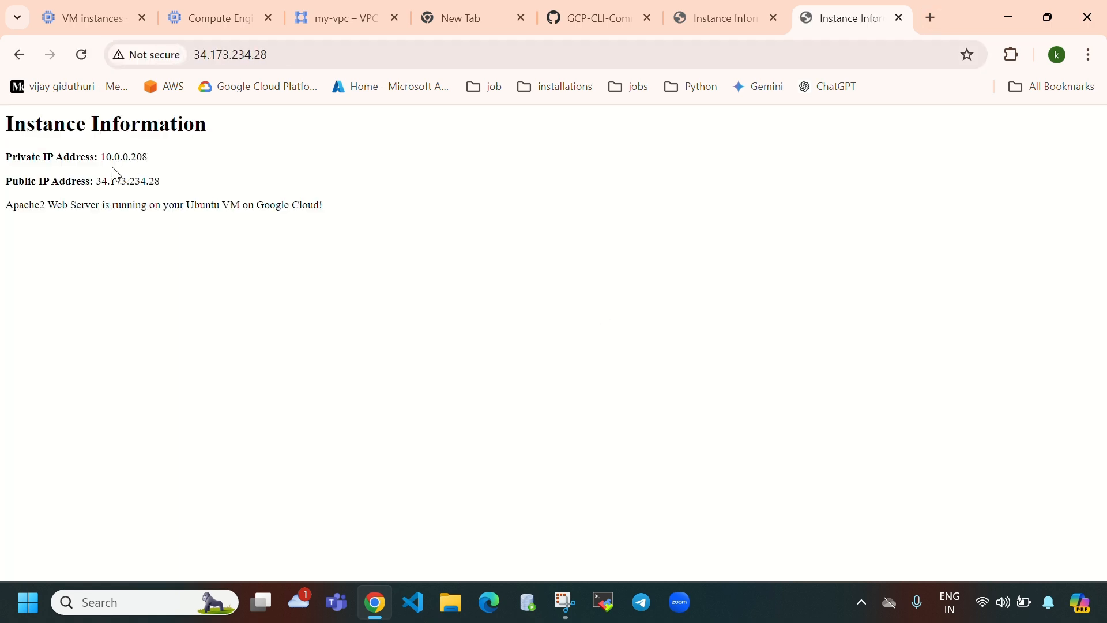
{"action": "left_click_drag", "start_coordinate": [103, 157], "coordinate": [153, 165]}
{"action": "left_click", "coordinate": [723, 29]}
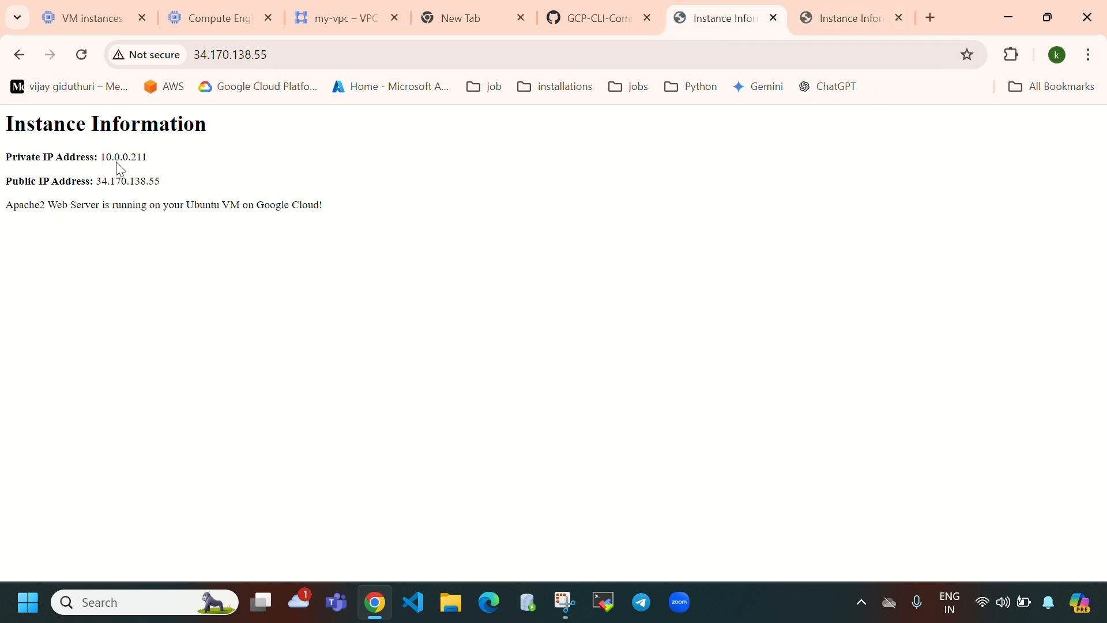
{"action": "left_click_drag", "start_coordinate": [104, 161], "coordinate": [220, 185]}
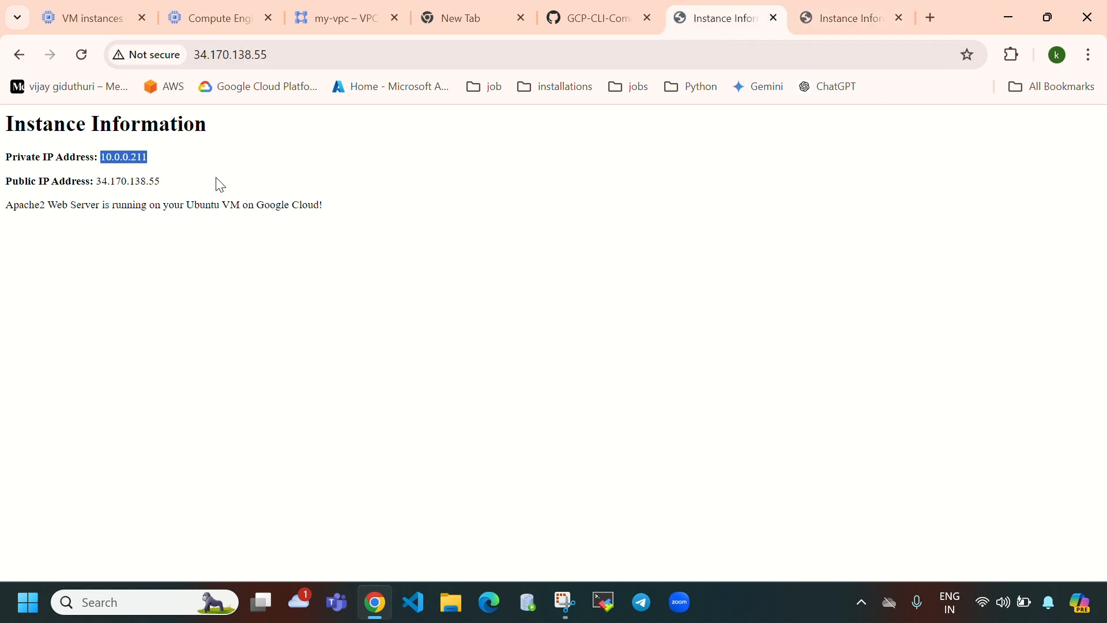
- Open managed-instance-group-for-auto-acaling from Instance groups and select both VMs, nmmd and xqhf
{"action": "left_click", "coordinate": [214, 18]}
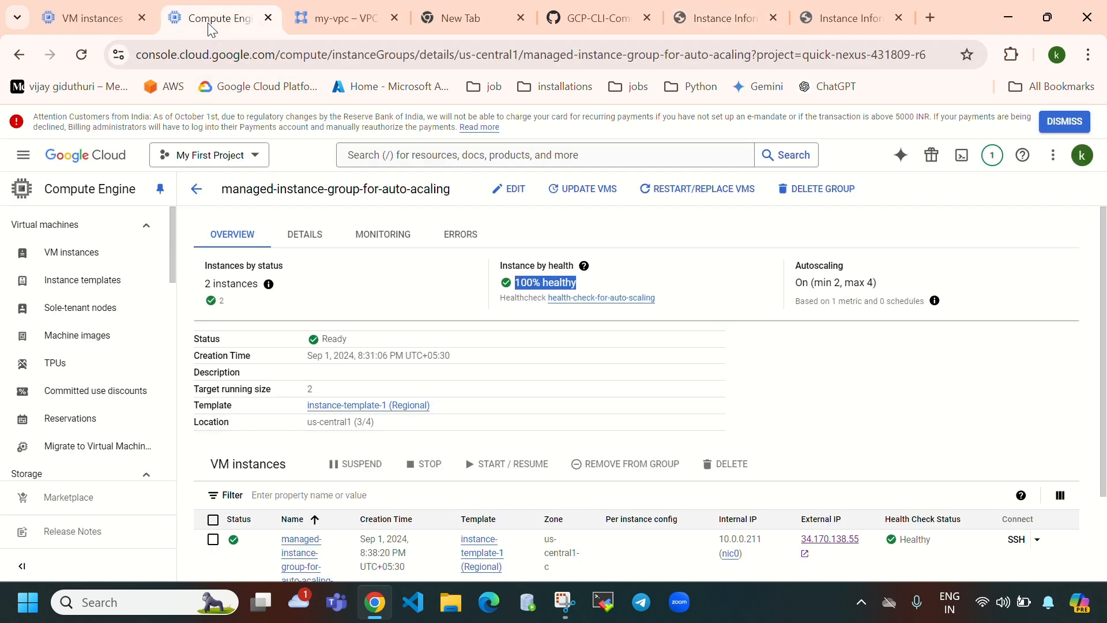
{"action": "scroll", "coordinate": [81, 392], "scroll_direction": "down", "scroll_amount": 3}
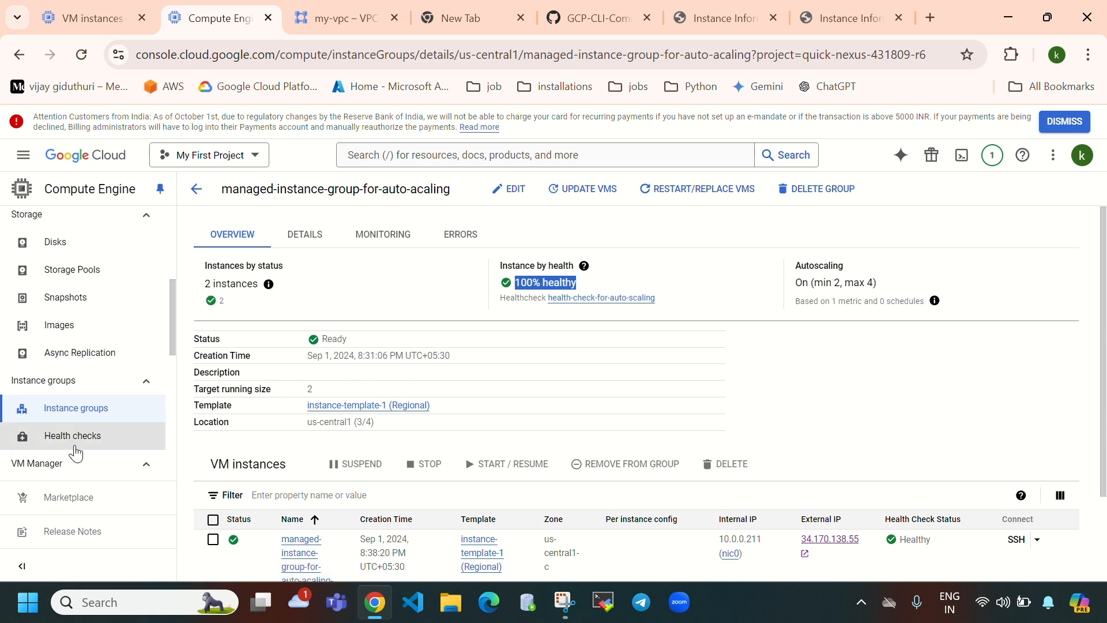
{"action": "left_click", "coordinate": [74, 416]}
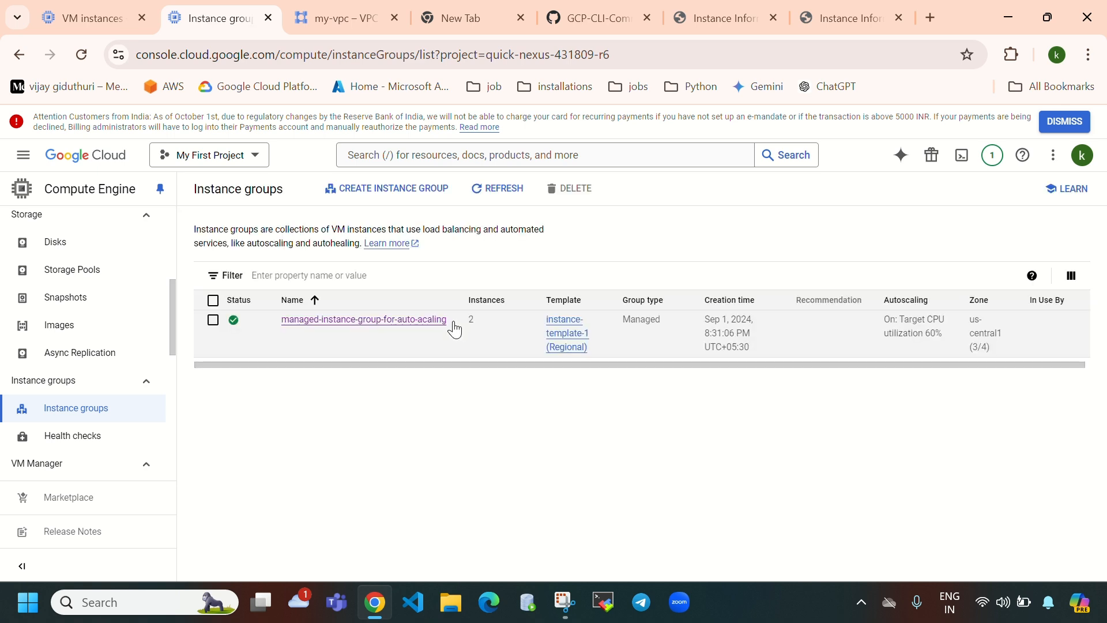
{"action": "left_click", "coordinate": [383, 321]}
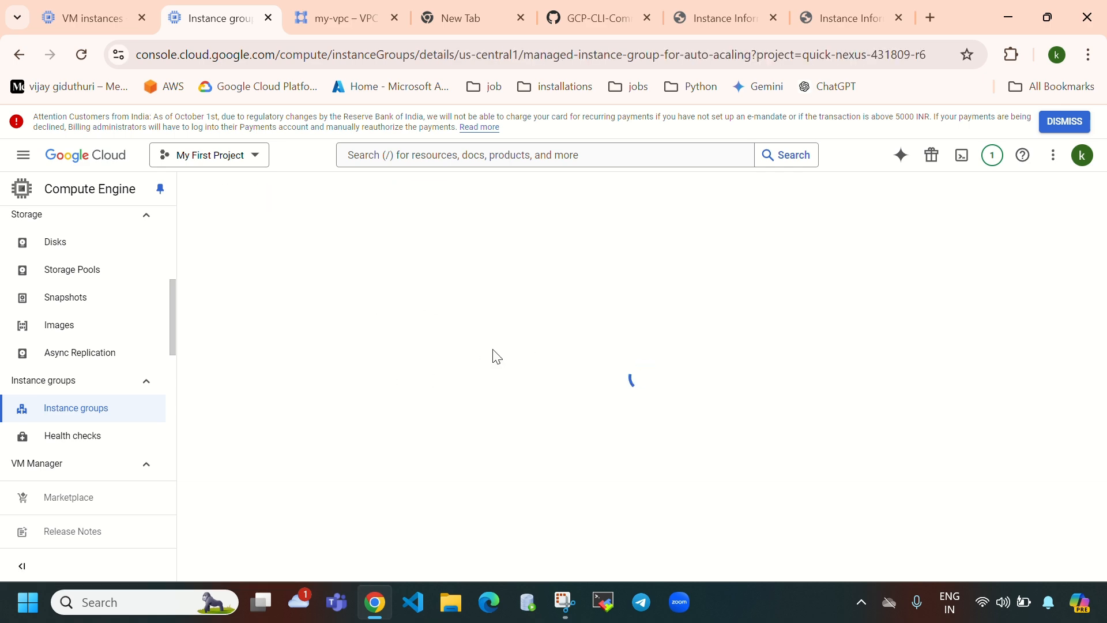
{"action": "scroll", "coordinate": [332, 458], "scroll_direction": "down", "scroll_amount": 3}
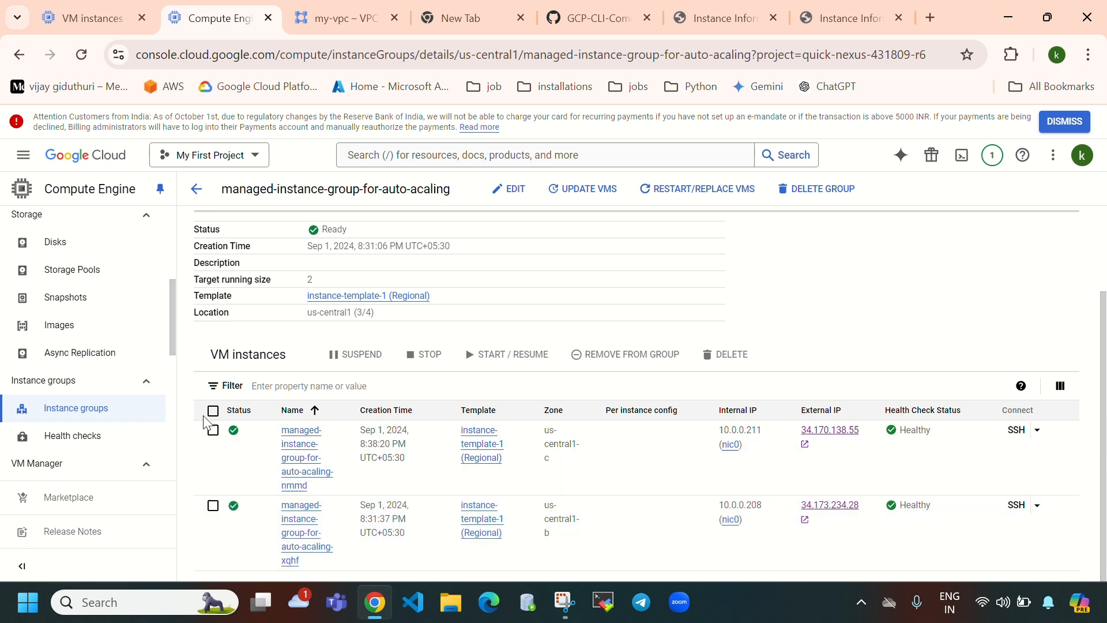
{"action": "left_click", "coordinate": [213, 431]}
{"action": "left_click", "coordinate": [213, 505]}
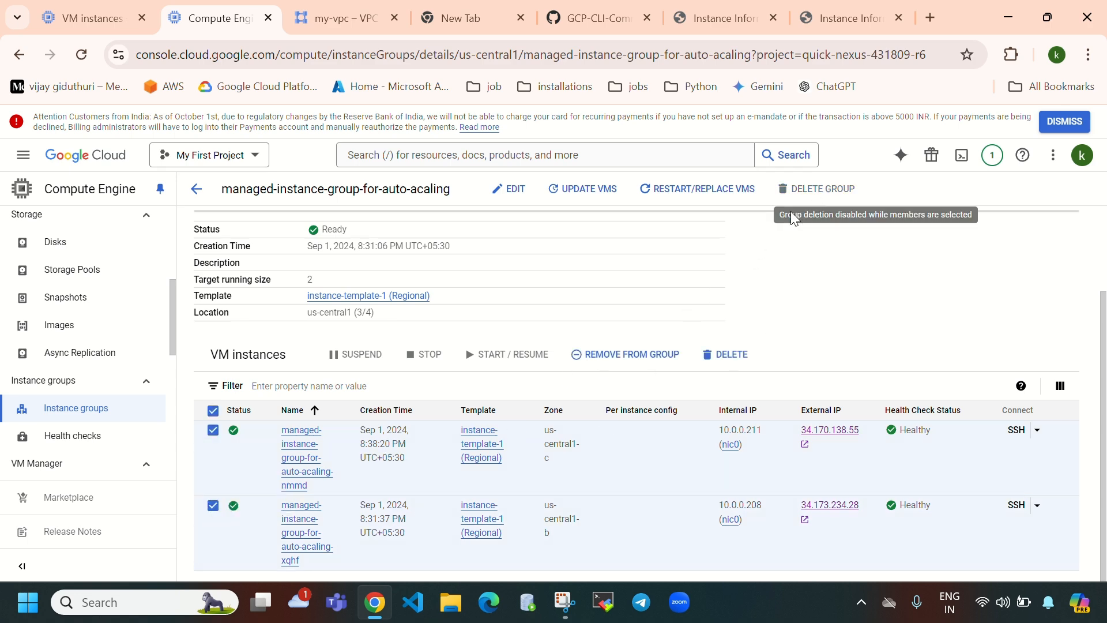
- Delete the nmmd and xqhf VMs, confirming with 'delete', then reload to see target size 0
{"action": "left_click", "coordinate": [728, 354]}
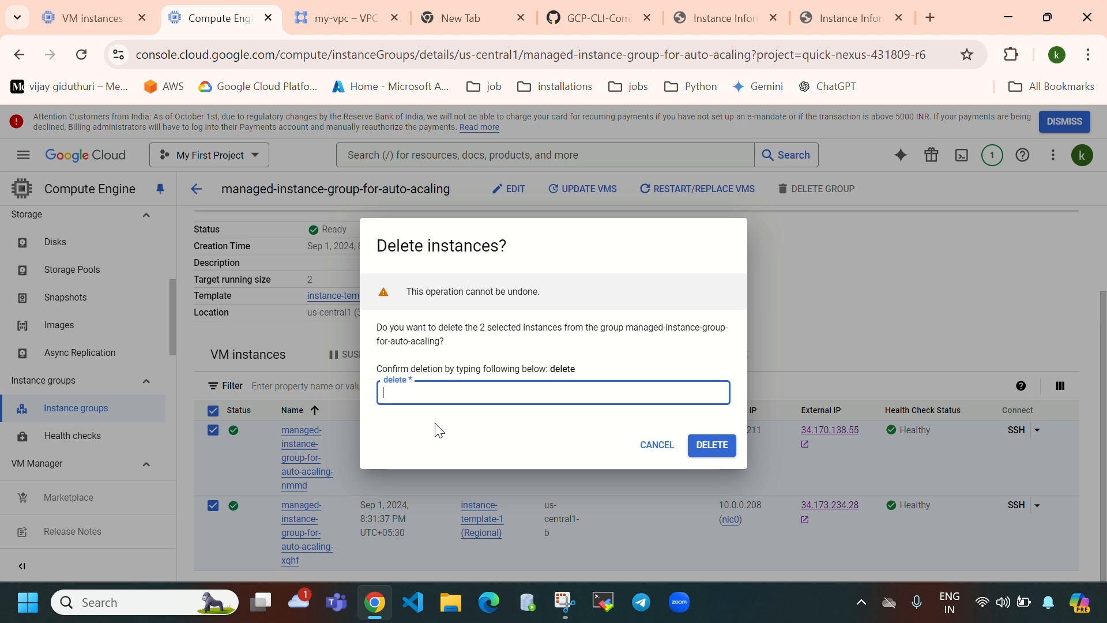
{"action": "type", "text": "delete"}
{"action": "key", "text": "Return"}
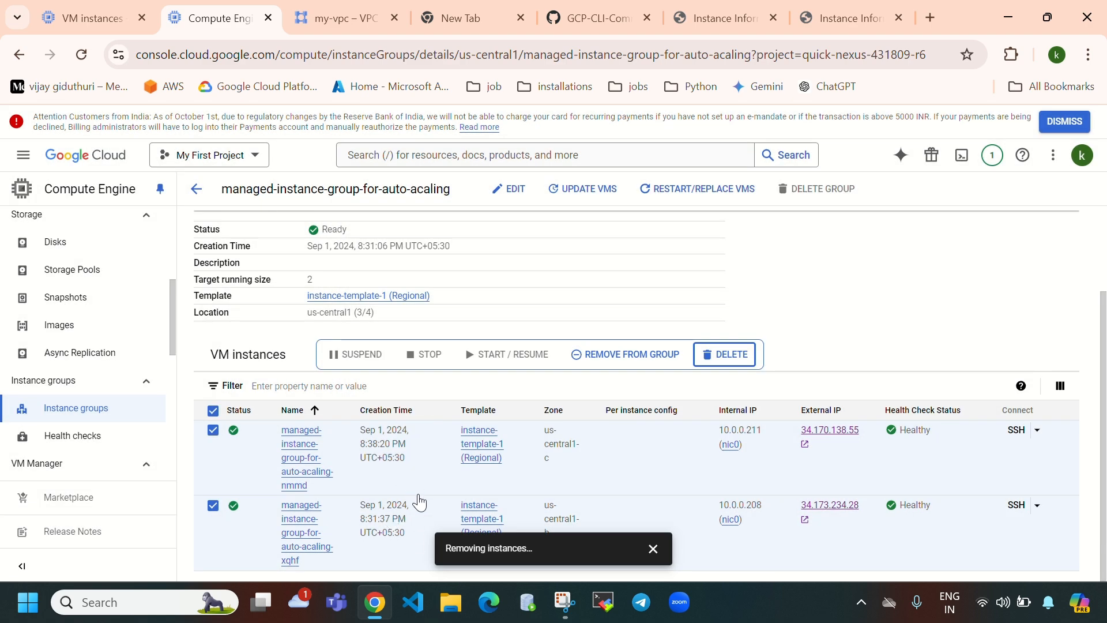
{"action": "scroll", "coordinate": [935, 455], "scroll_direction": "up", "scroll_amount": 2}
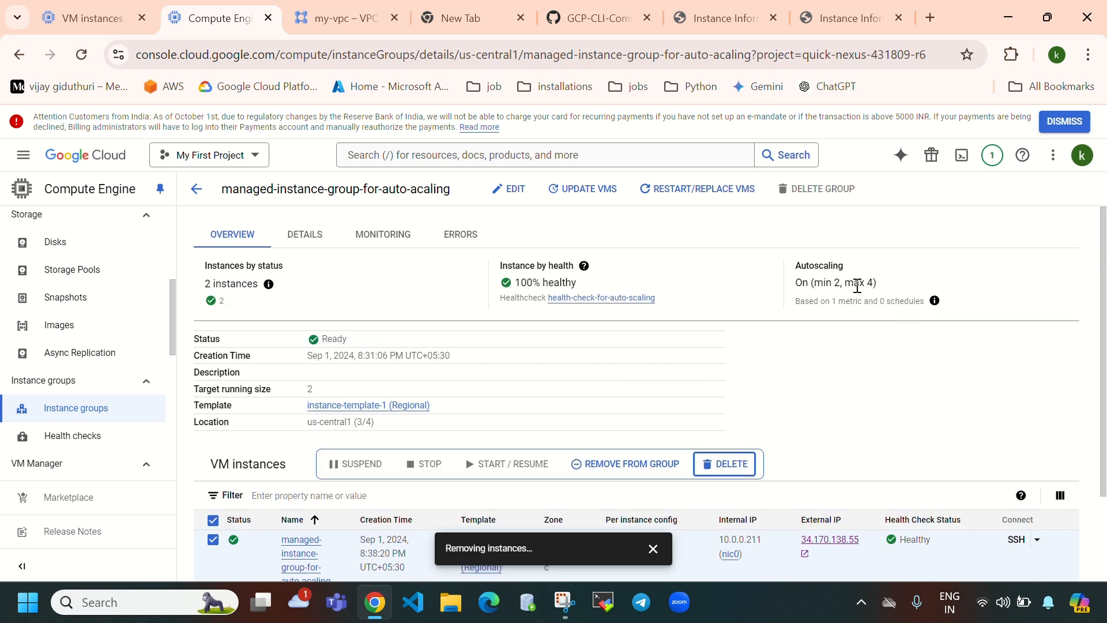
{"action": "left_click_drag", "start_coordinate": [800, 267], "coordinate": [820, 289]}
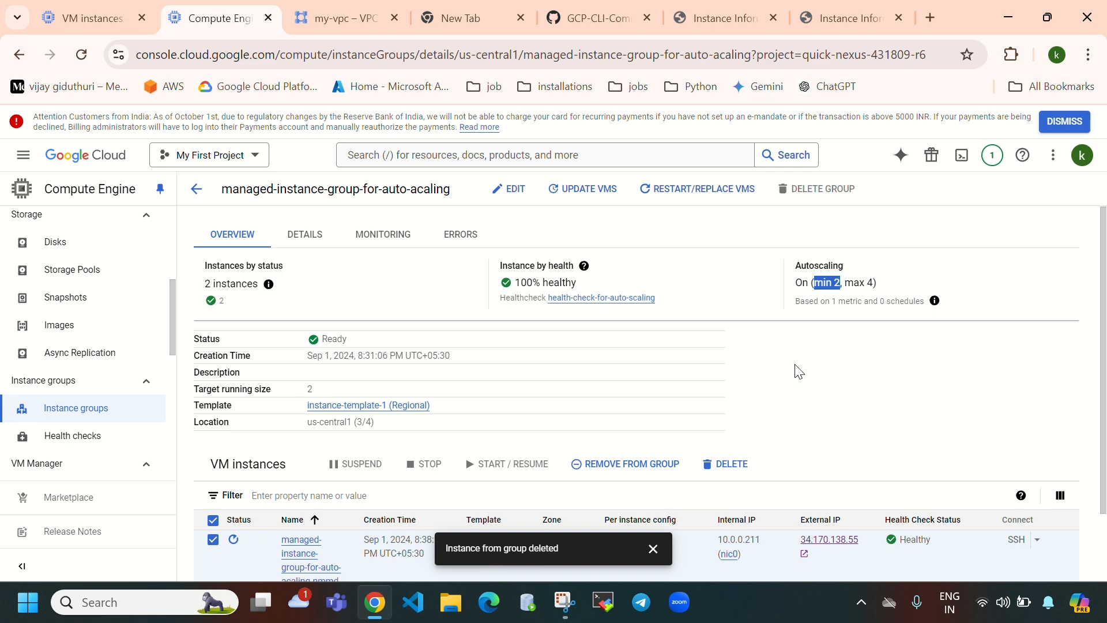
{"action": "scroll", "coordinate": [823, 398], "scroll_direction": "down", "scroll_amount": 2}
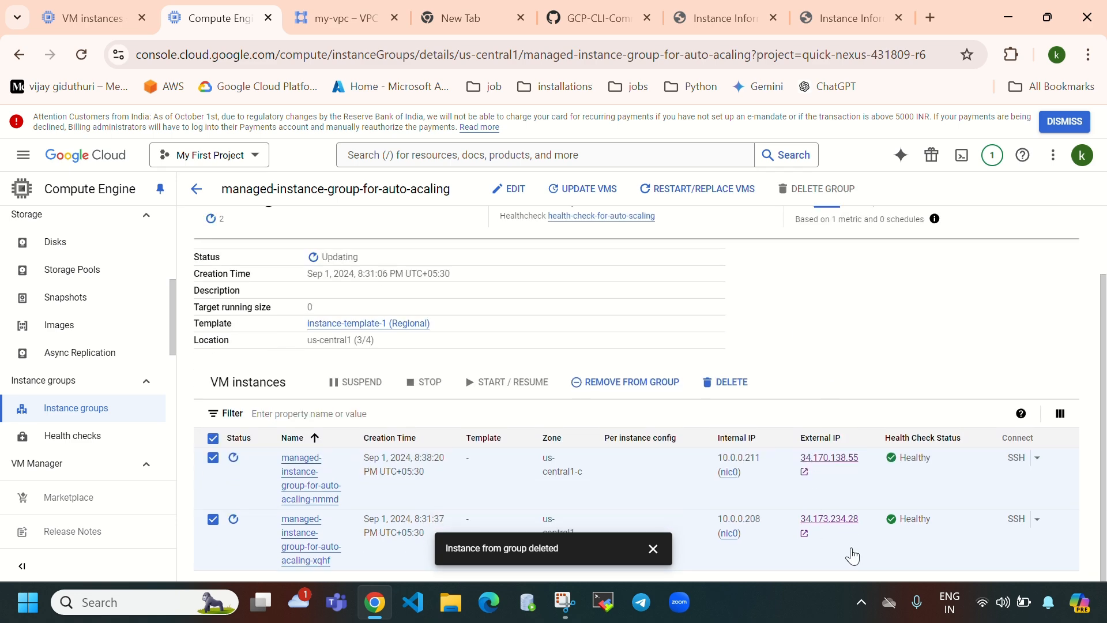
{"action": "scroll", "coordinate": [858, 372], "scroll_direction": "up", "scroll_amount": 2}
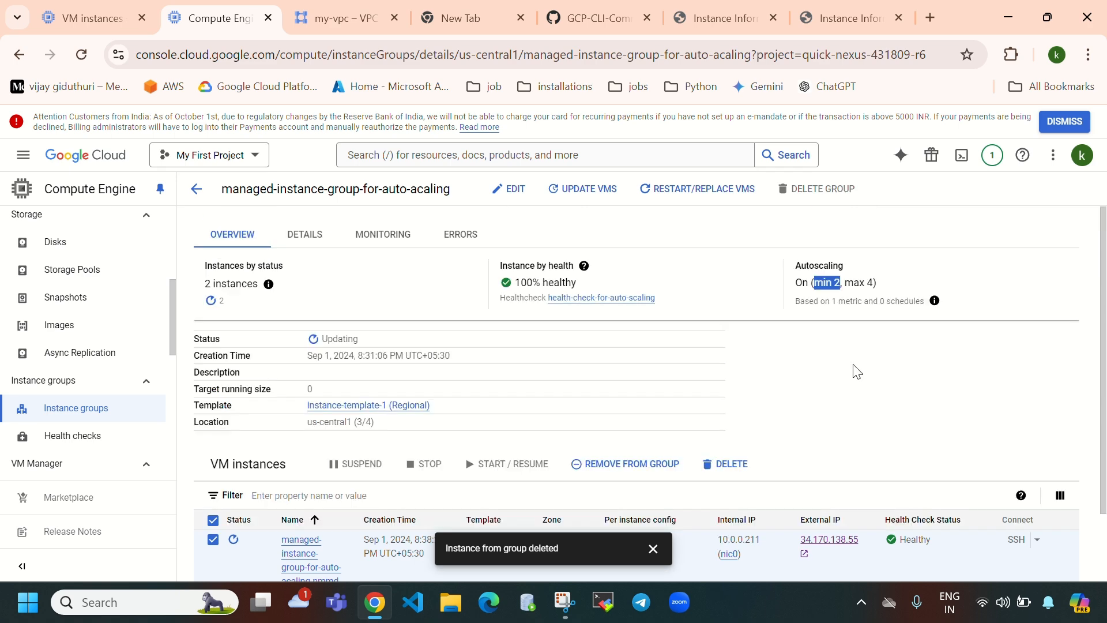
{"action": "left_click", "coordinate": [81, 54]}
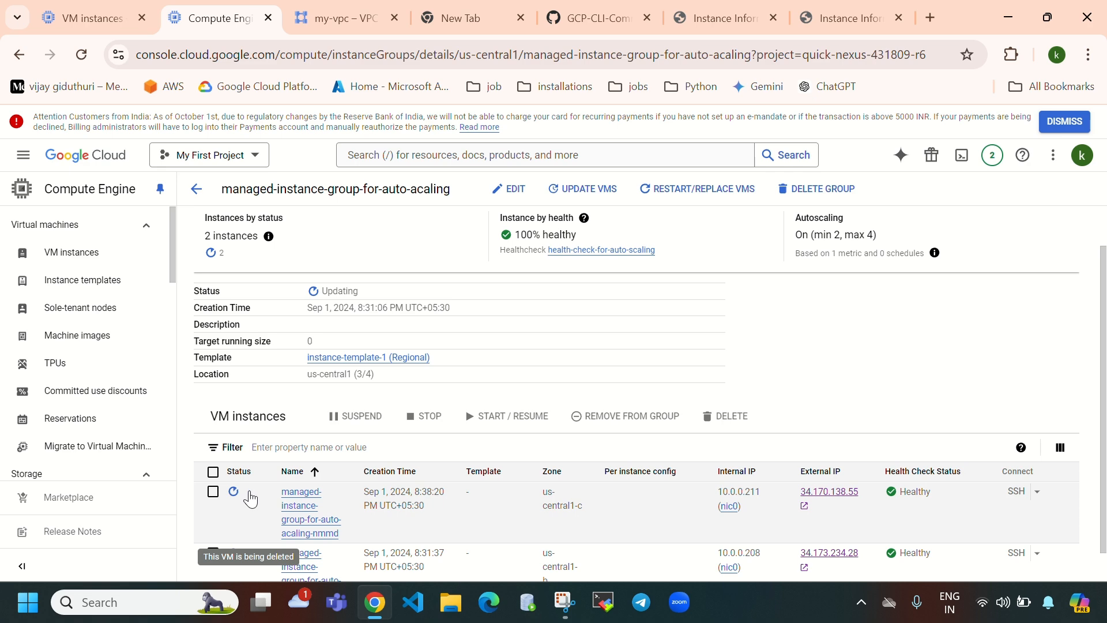
- Refresh the VM instances list, deselect nmmd, and return to the group showing Updating toward size 0
{"action": "left_click", "coordinate": [81, 54]}
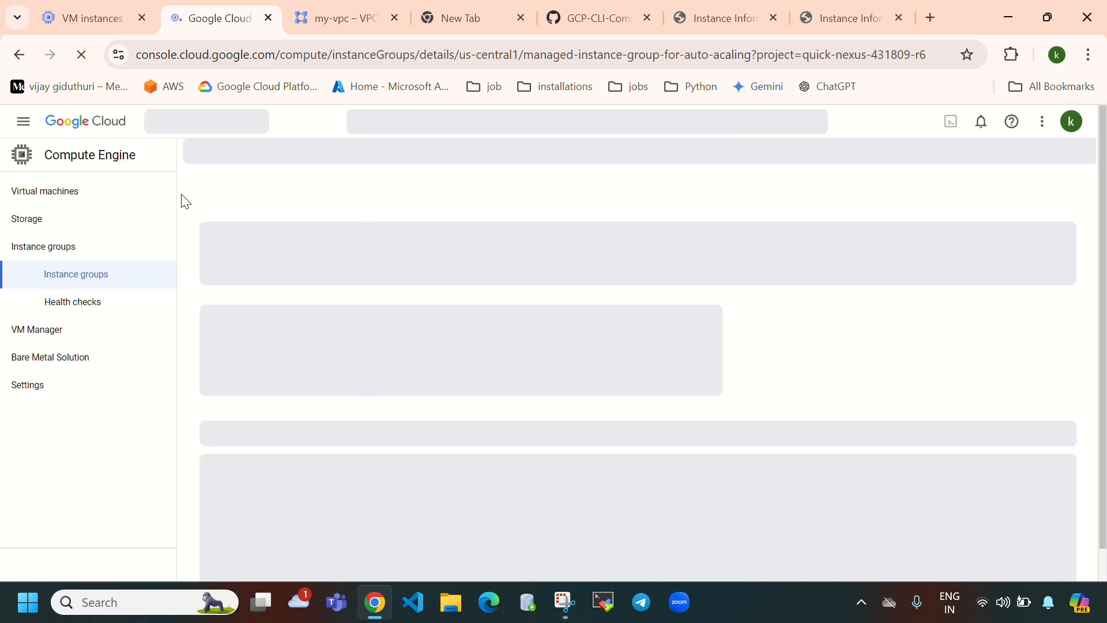
{"action": "left_click", "coordinate": [64, 19]}
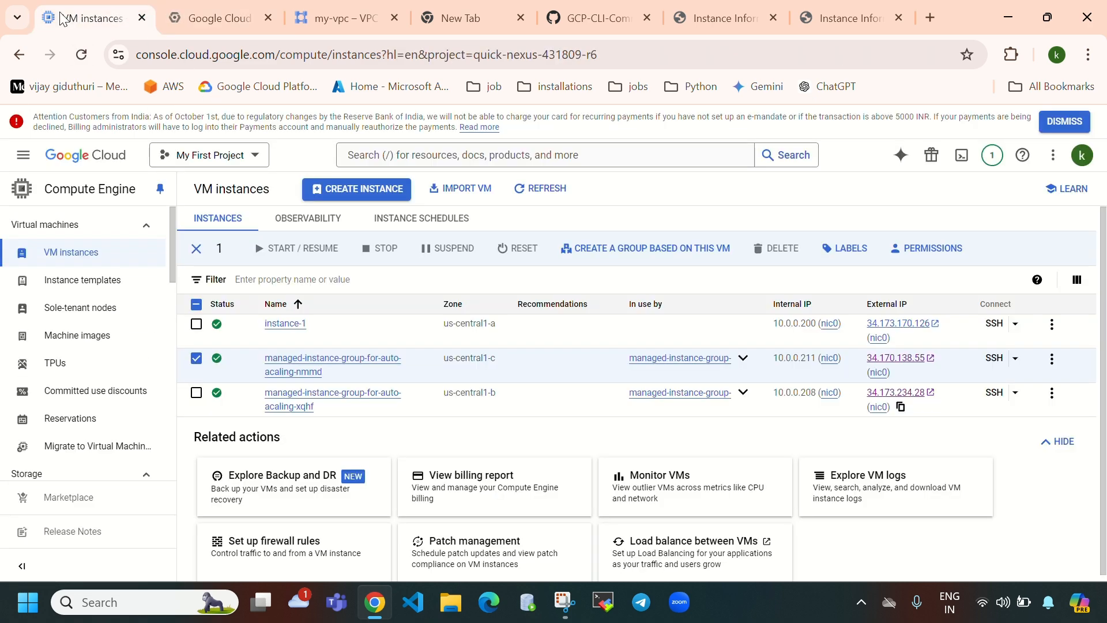
{"action": "left_click", "coordinate": [559, 195]}
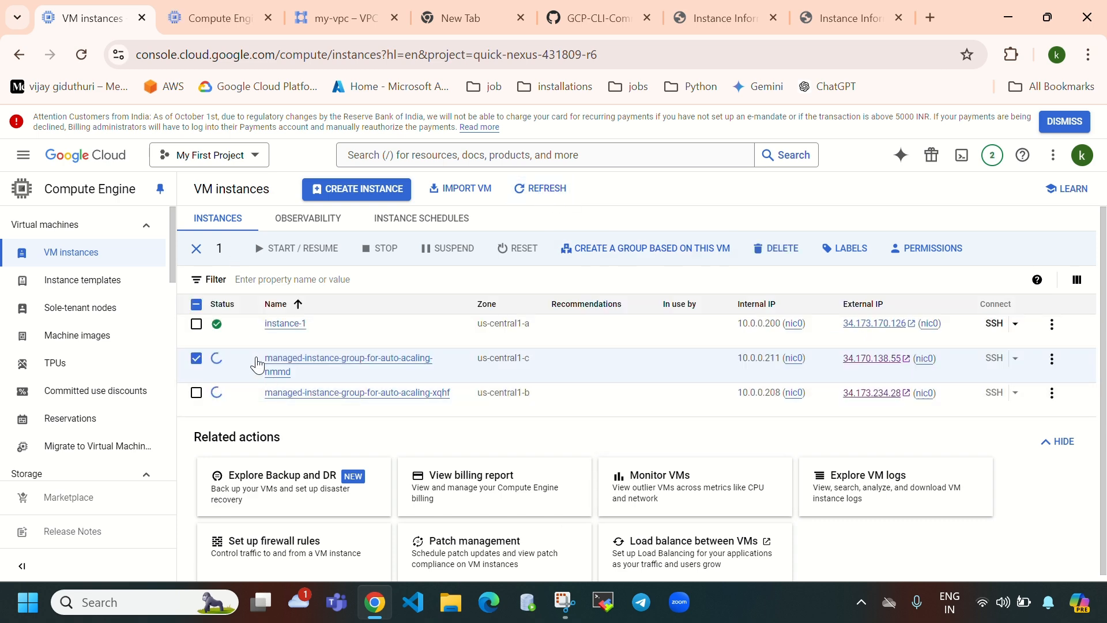
{"action": "left_click", "coordinate": [197, 359]}
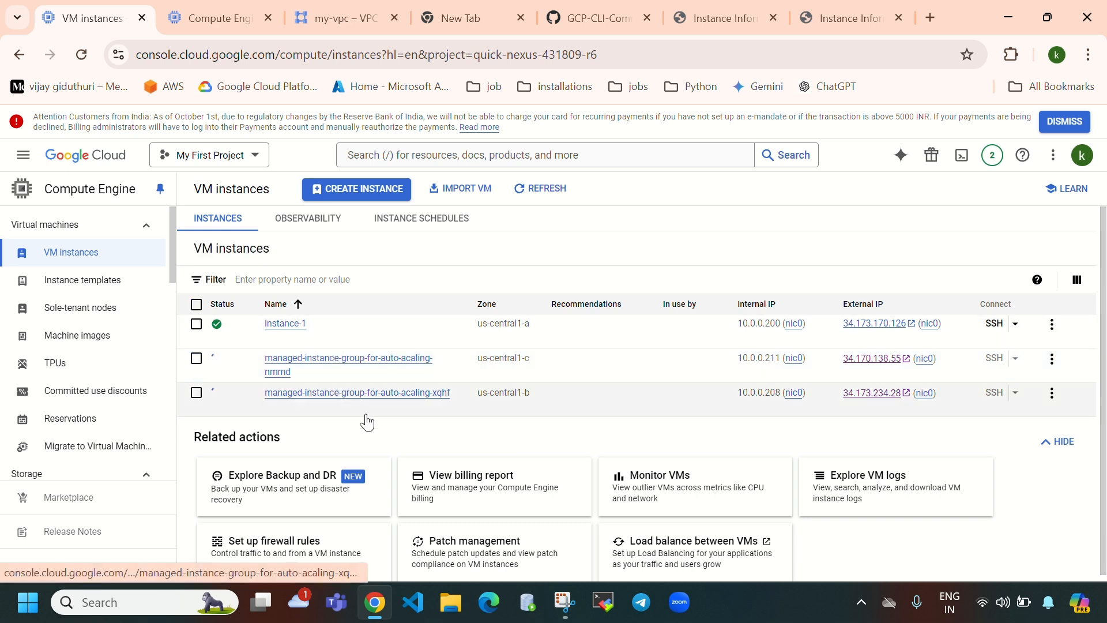
{"action": "left_click", "coordinate": [224, 26]}
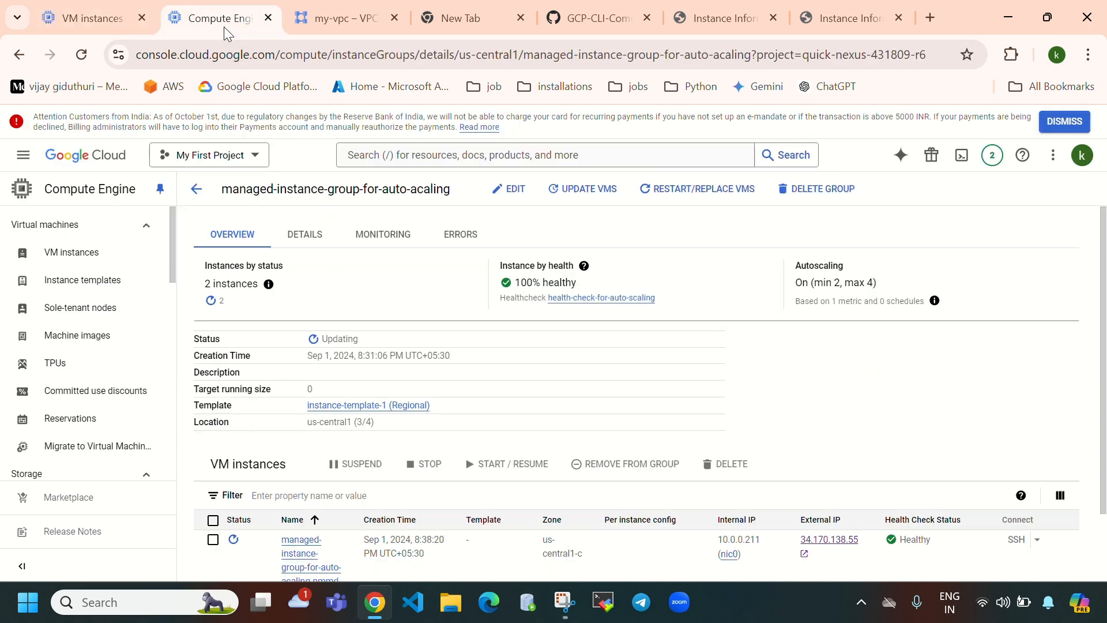
- Reload the group details twice, noting the 66% healthy figure
{"action": "left_click", "coordinate": [82, 54]}
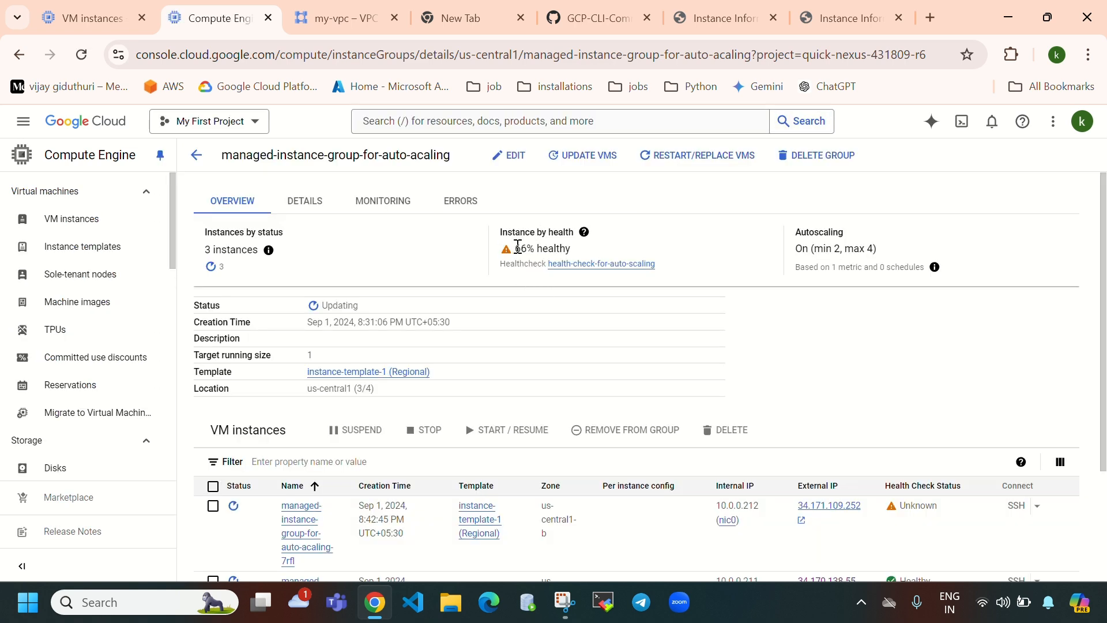
{"action": "left_click_drag", "start_coordinate": [515, 282], "coordinate": [576, 286]}
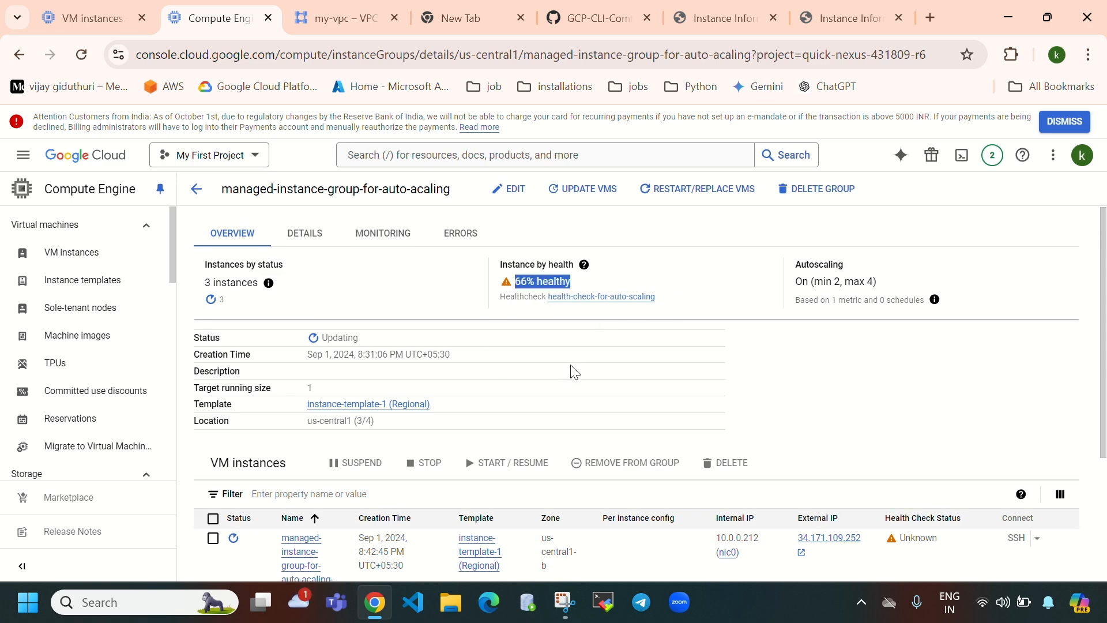
{"action": "scroll", "coordinate": [432, 384], "scroll_direction": "down", "scroll_amount": 3}
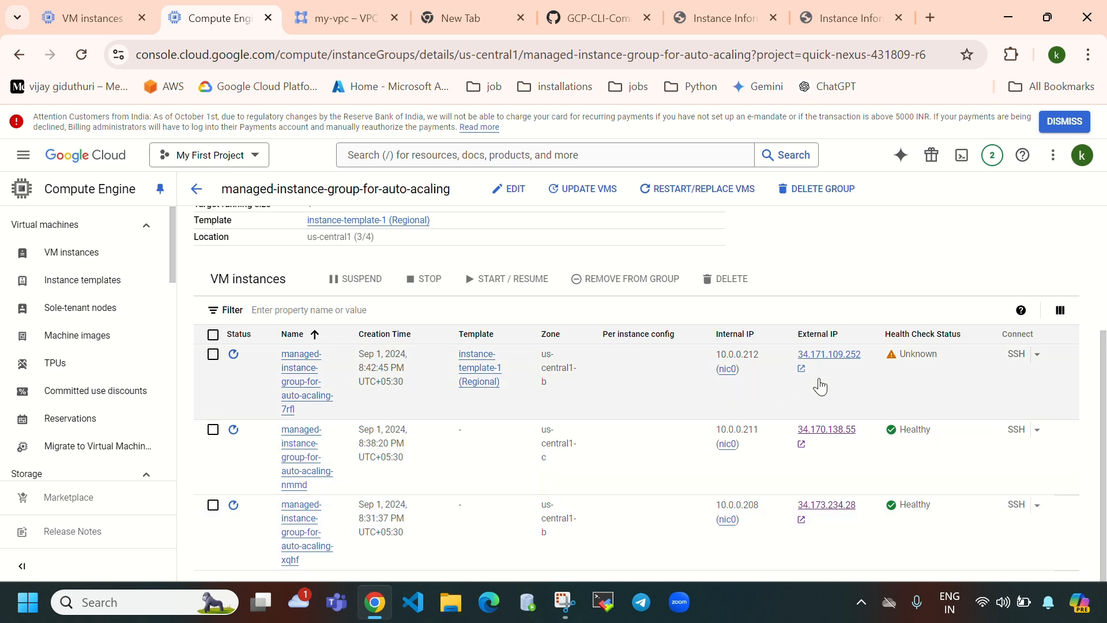
{"action": "left_click", "coordinate": [84, 60]}
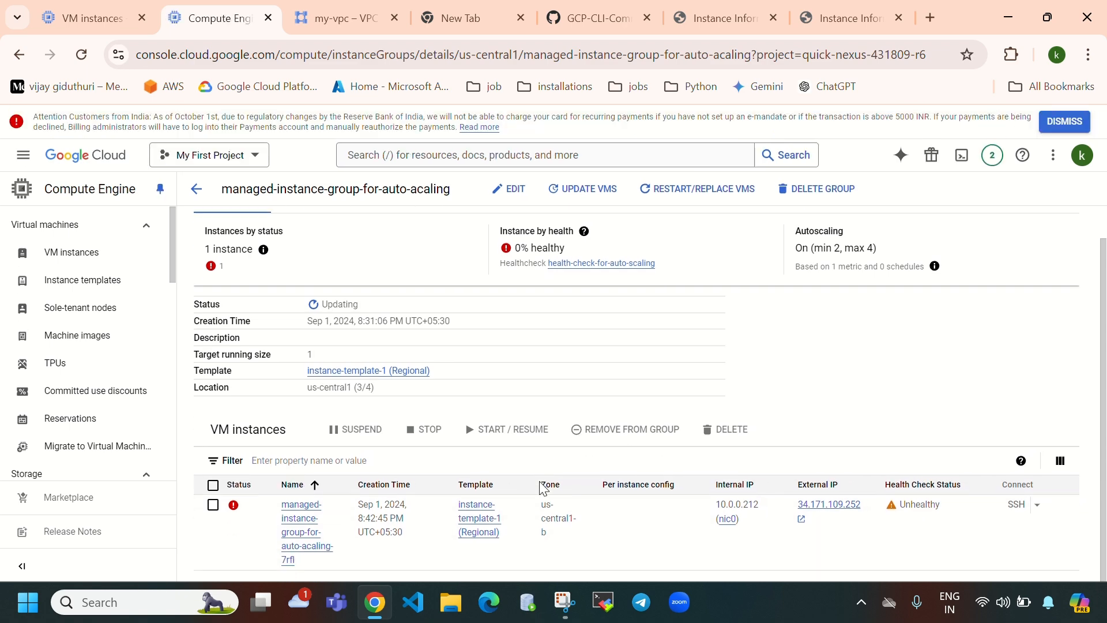
- Refresh the VM instances list, then check the group now reads 0% healthy with replacement VM 7rfl
{"action": "left_click", "coordinate": [86, 18]}
{"action": "left_click", "coordinate": [553, 191]}
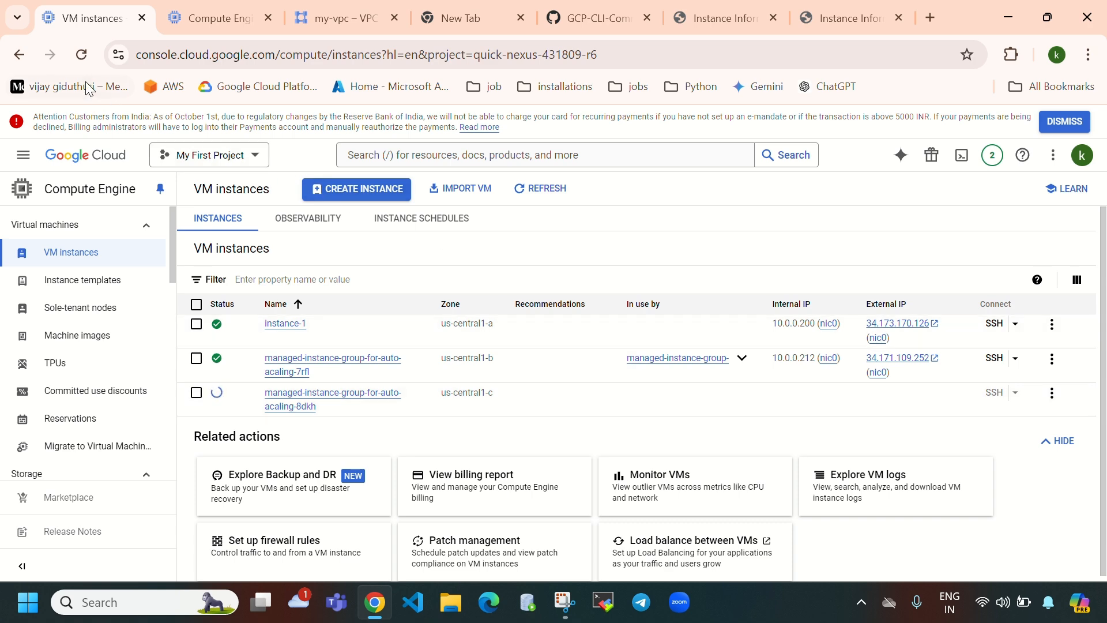
{"action": "left_click", "coordinate": [81, 54]}
{"action": "left_click", "coordinate": [183, 20]}
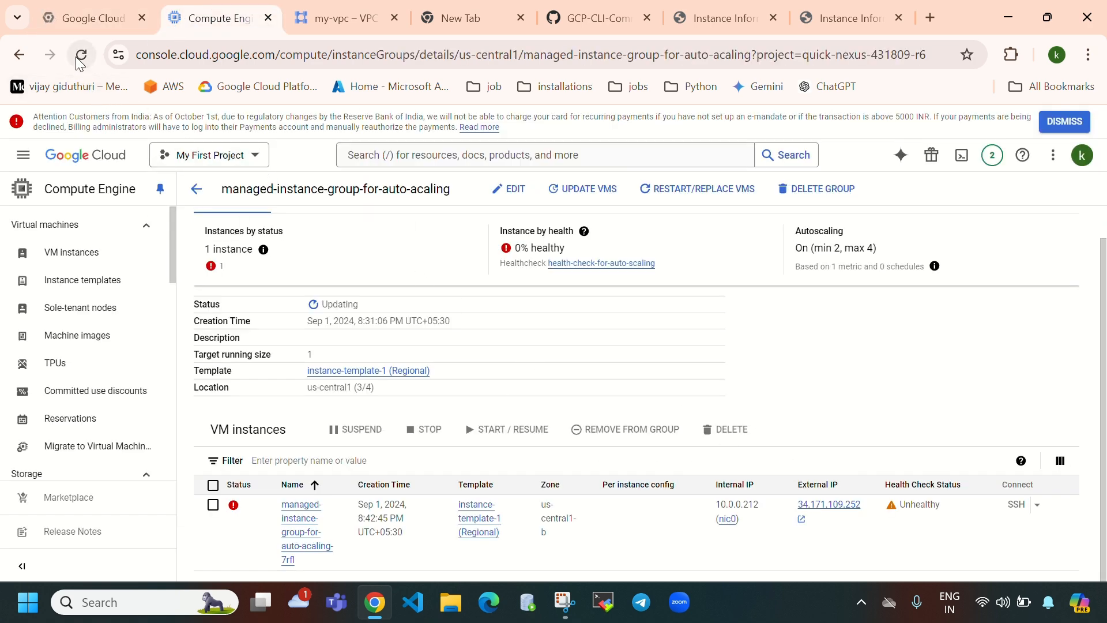
{"action": "left_click_drag", "start_coordinate": [583, 252], "coordinate": [527, 251]}
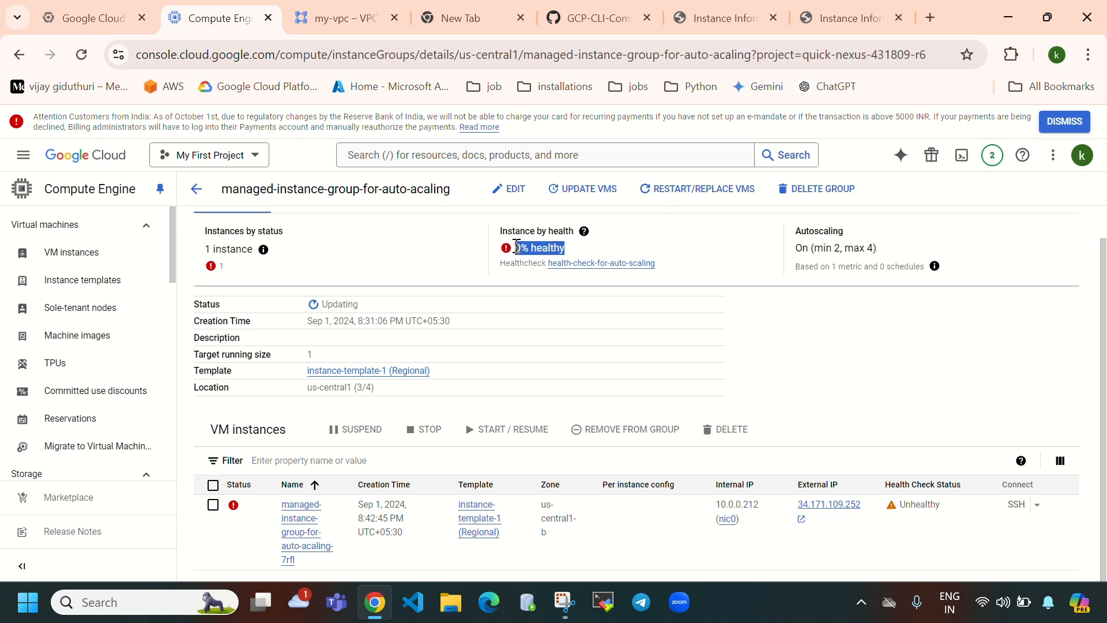
- Reload the pages served at 34.170.138.55 and 34.173.234.28, then return to the group's details
{"action": "left_click", "coordinate": [81, 55]}
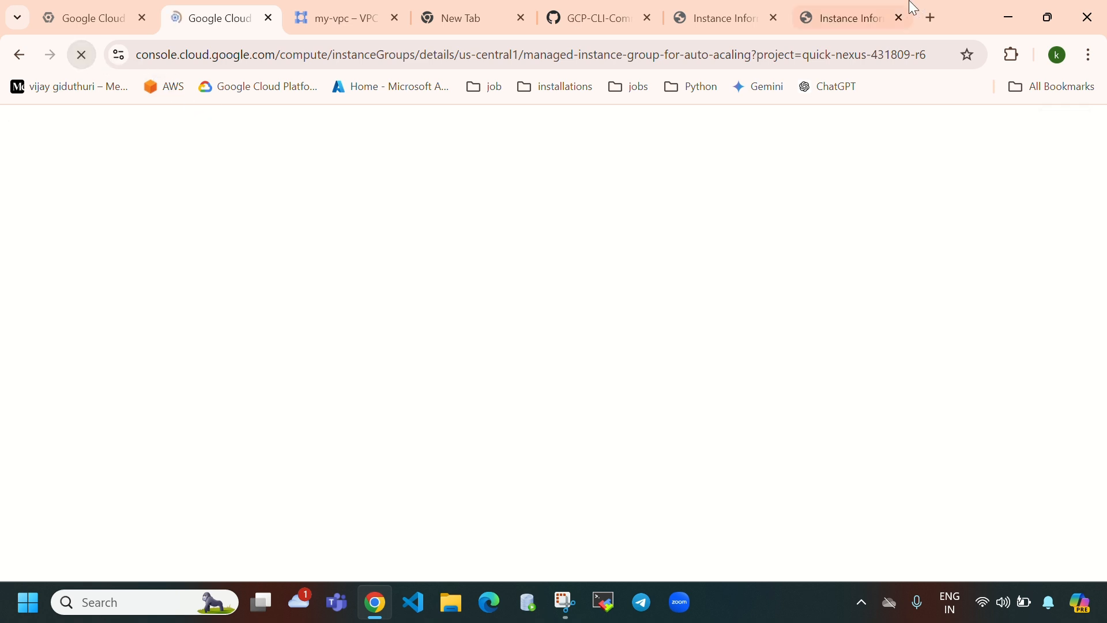
{"action": "left_click", "coordinate": [735, 3]}
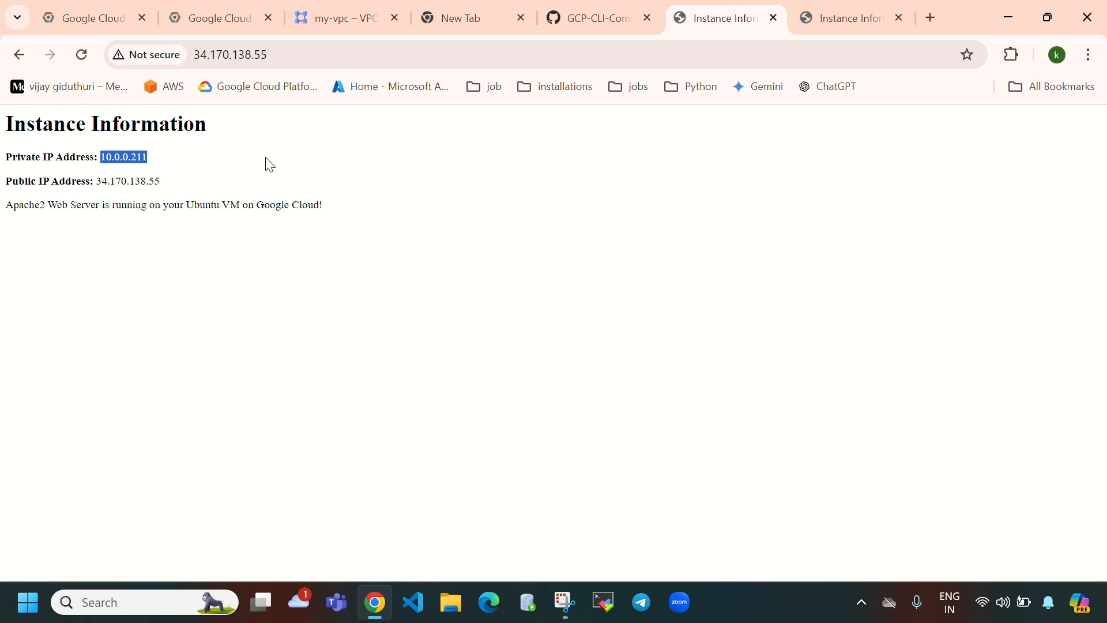
{"action": "left_click", "coordinate": [82, 56]}
{"action": "left_click", "coordinate": [846, 33]}
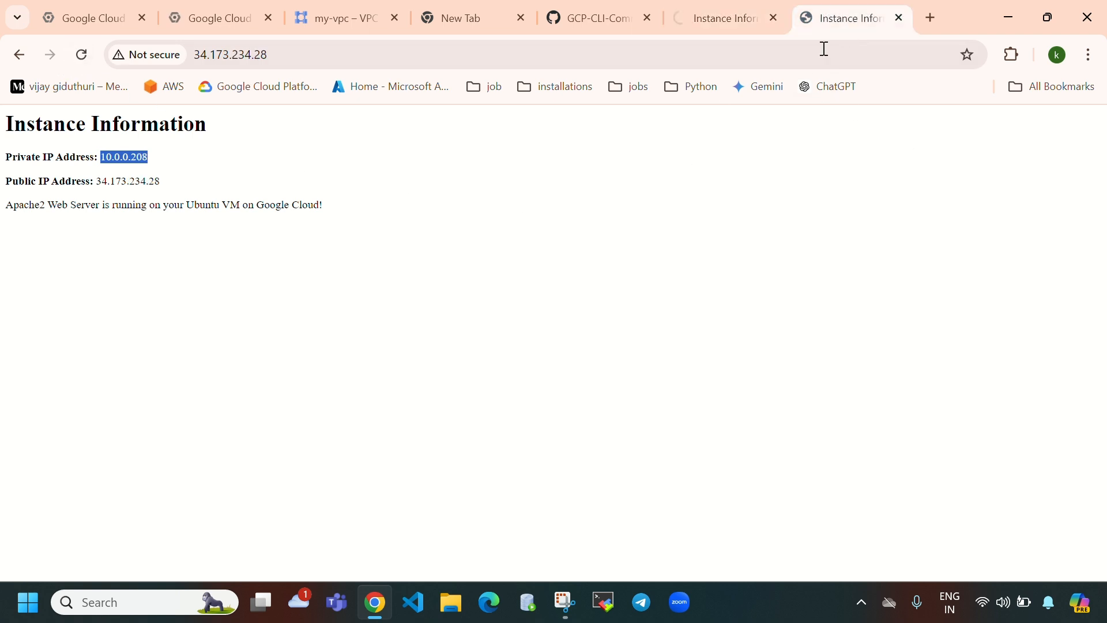
{"action": "left_click", "coordinate": [81, 55]}
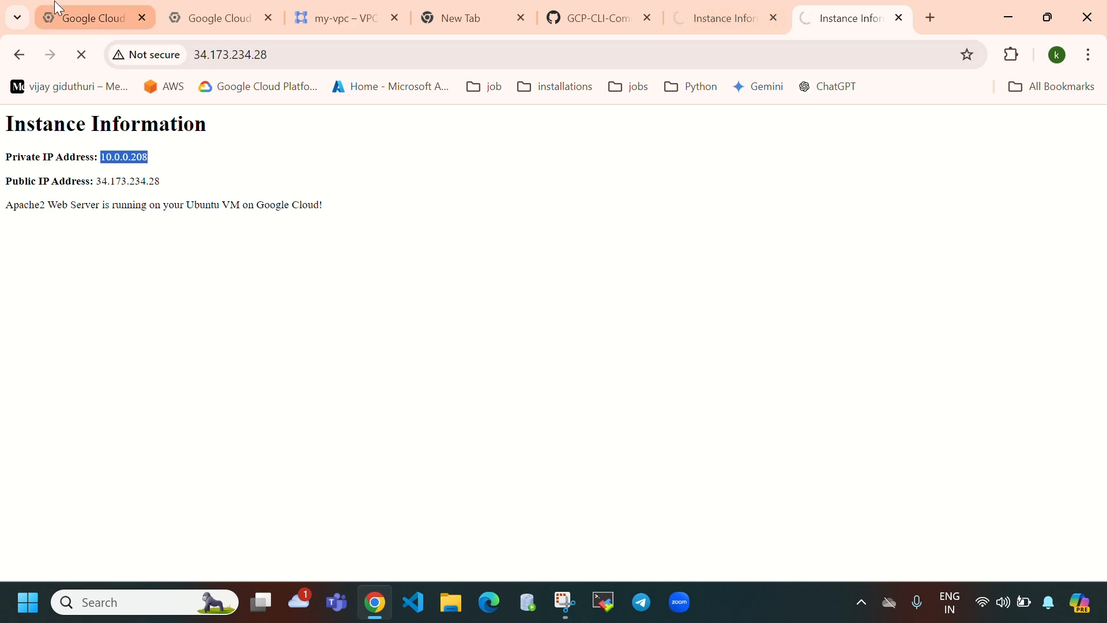
{"action": "left_click", "coordinate": [211, 16]}
{"action": "scroll", "coordinate": [542, 482], "scroll_direction": "down", "scroll_amount": 2}
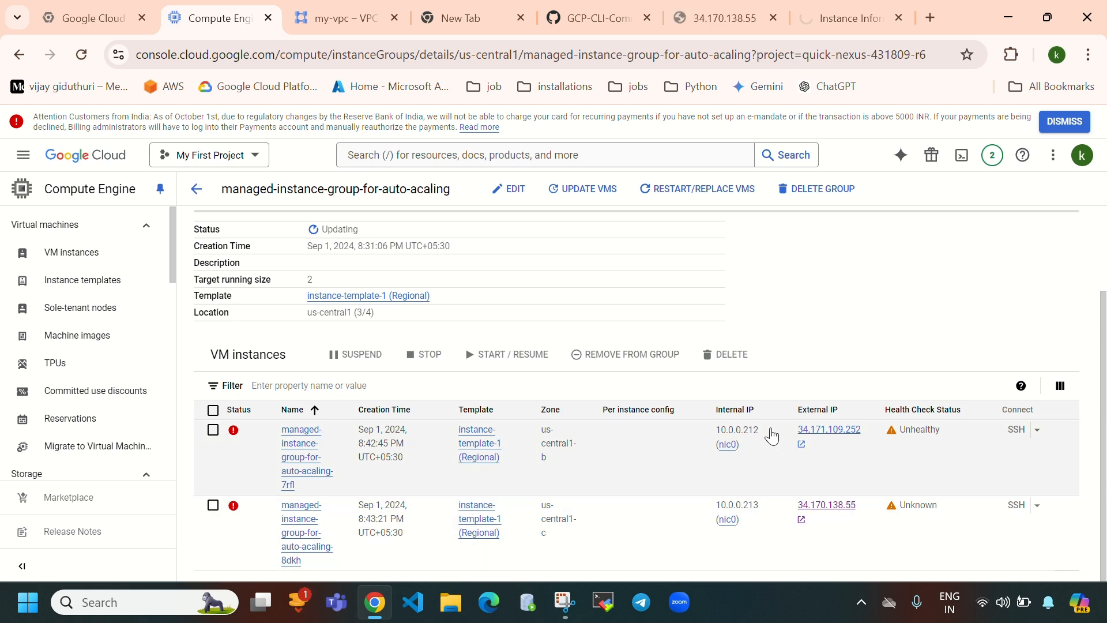
- Check the new VMs' internal IPs 10.0.0.212 and 10.0.0.213 and the autoscaling minimum of 2
{"action": "left_click_drag", "start_coordinate": [757, 430], "coordinate": [715, 431]}
{"action": "left_click_drag", "start_coordinate": [760, 506], "coordinate": [723, 510]}
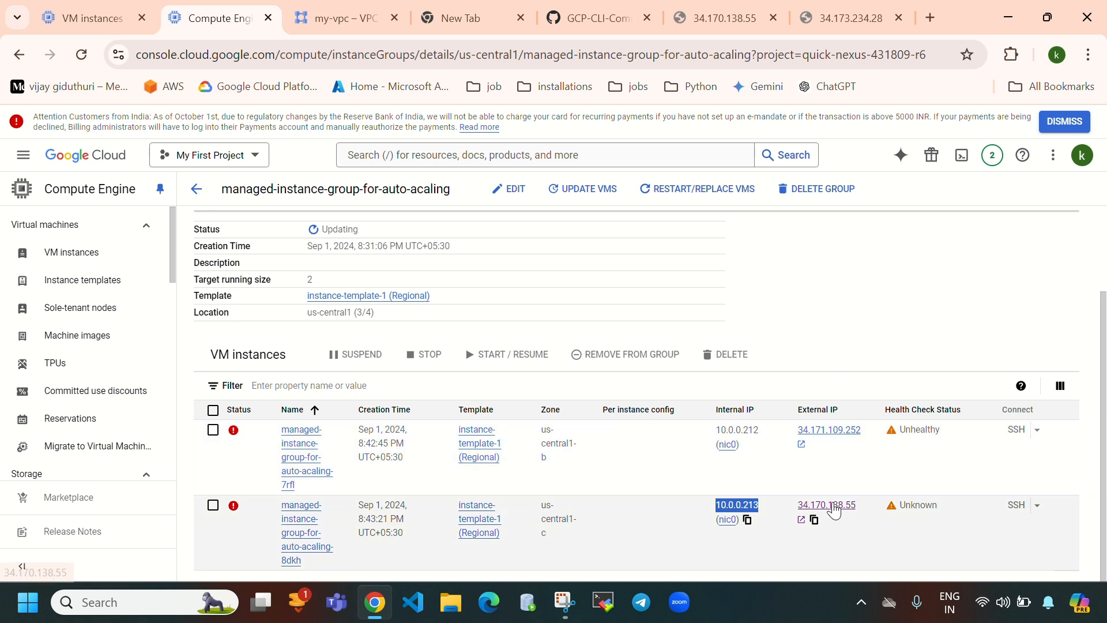
{"action": "scroll", "coordinate": [878, 321], "scroll_direction": "up", "scroll_amount": 2}
{"action": "left_click_drag", "start_coordinate": [790, 268], "coordinate": [891, 261]}
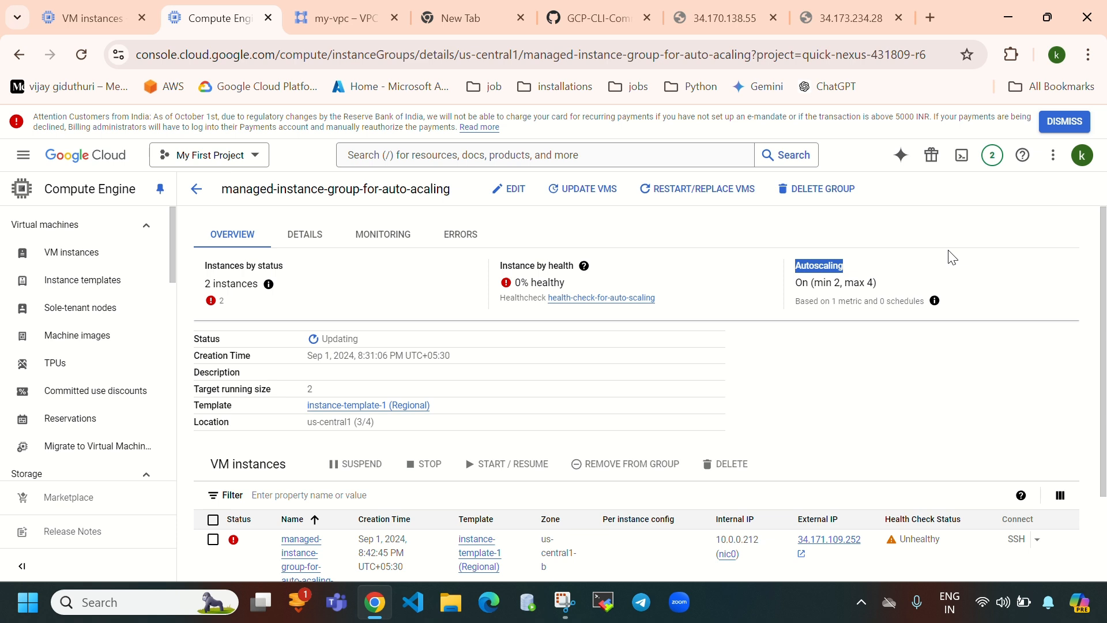
{"action": "left_click_drag", "start_coordinate": [810, 282], "coordinate": [840, 286]}
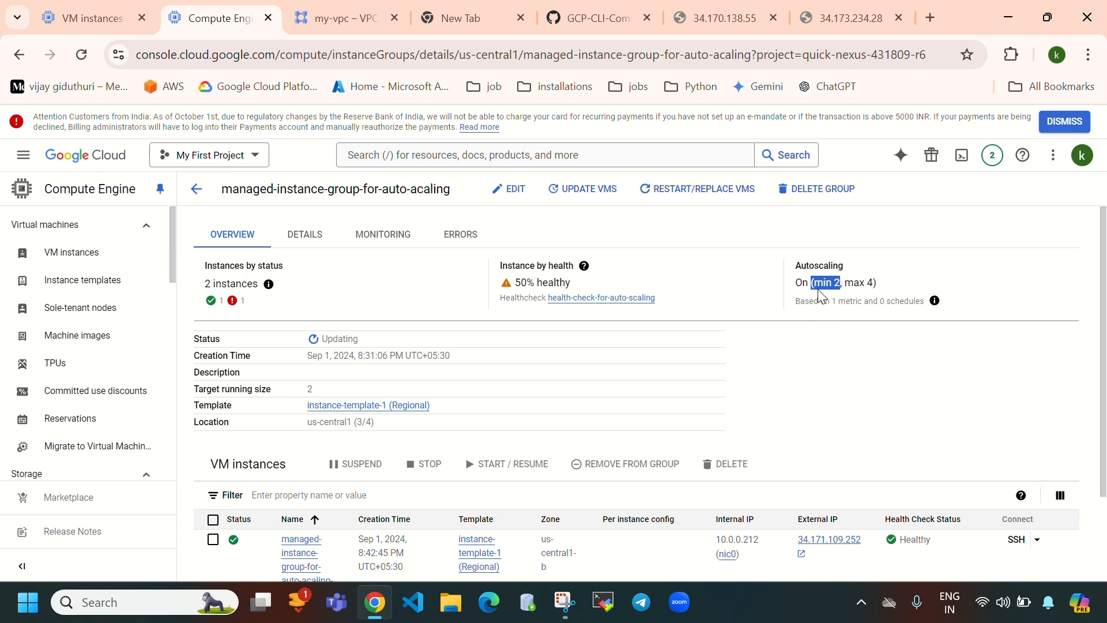
- Reload the group details until health rises from 50% to 100%, then view the VM instances list
{"action": "left_click_drag", "start_coordinate": [515, 282], "coordinate": [607, 286]}
{"action": "scroll", "coordinate": [520, 391], "scroll_direction": "down", "scroll_amount": 2}
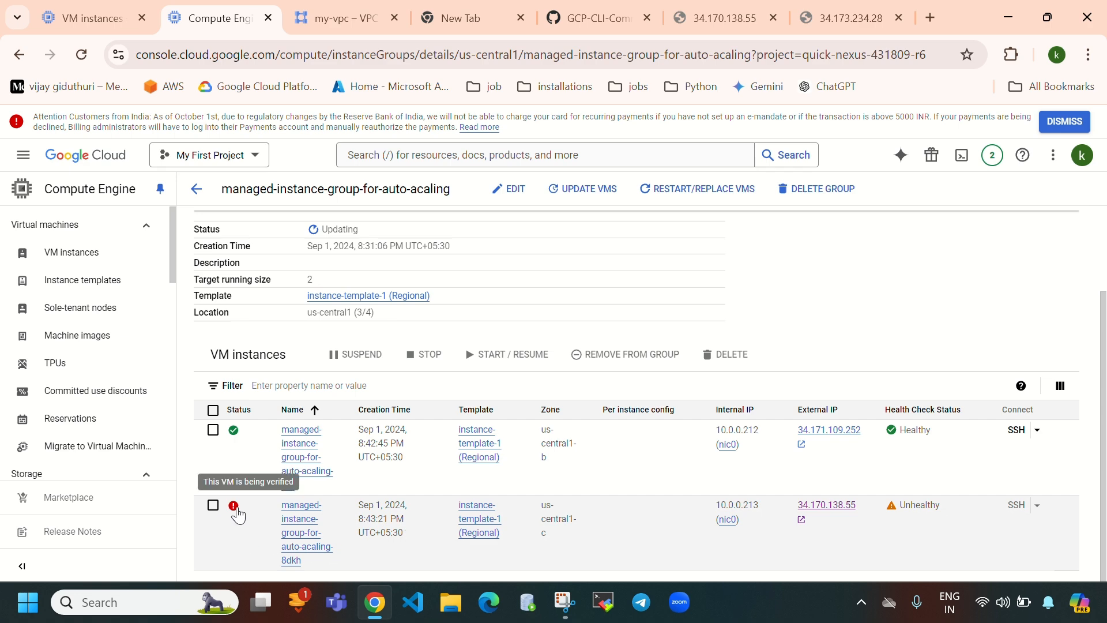
{"action": "scroll", "coordinate": [201, 346], "scroll_direction": "up", "scroll_amount": 2}
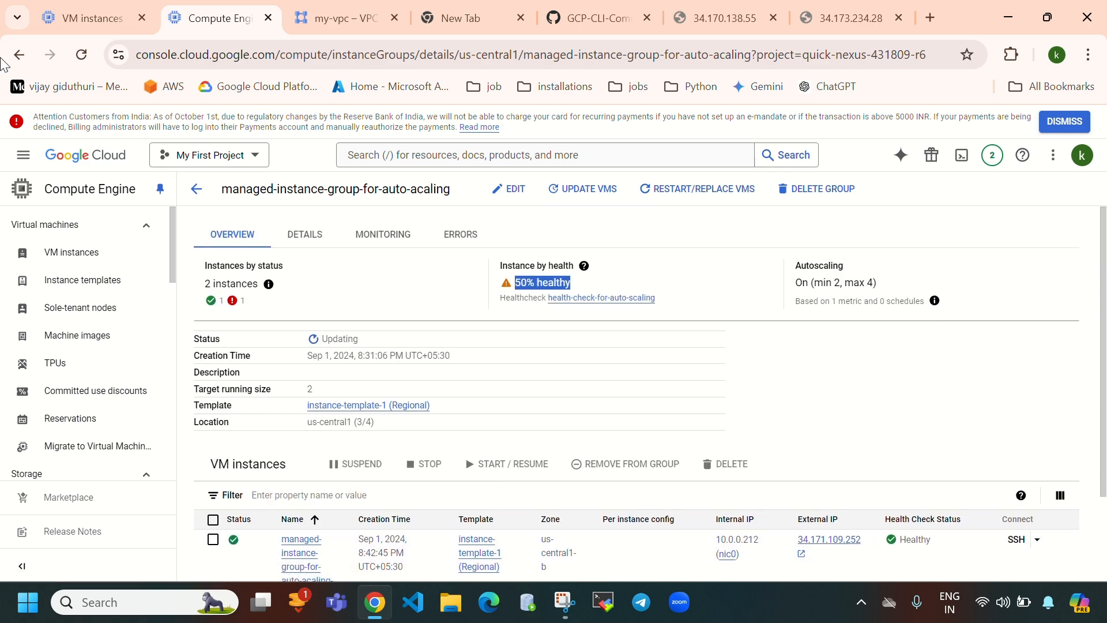
{"action": "left_click", "coordinate": [78, 64]}
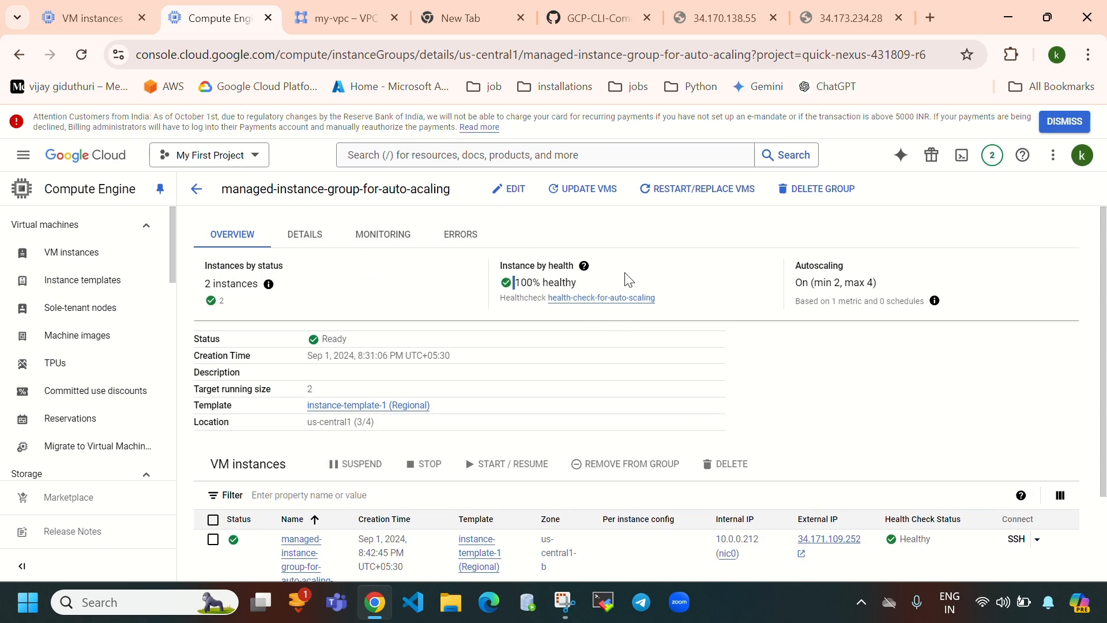
{"action": "left_click", "coordinate": [86, 17]}
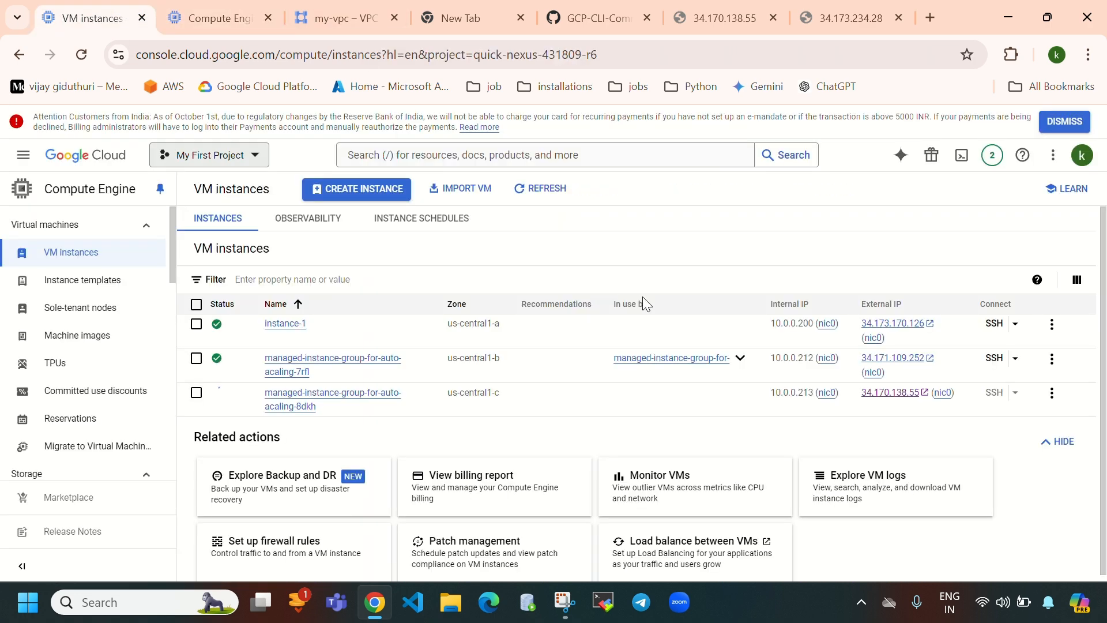
- Refresh the VM instances list, then confirm the group's autoscaling is on with min 2, max 4
{"action": "left_click", "coordinate": [539, 189]}
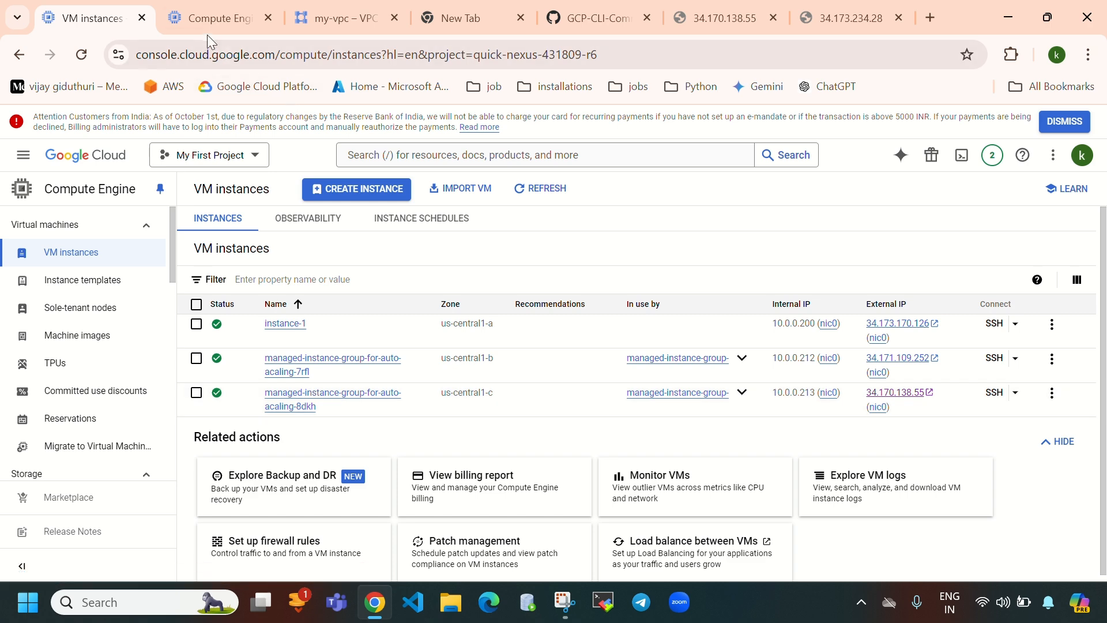
{"action": "left_click", "coordinate": [220, 23]}
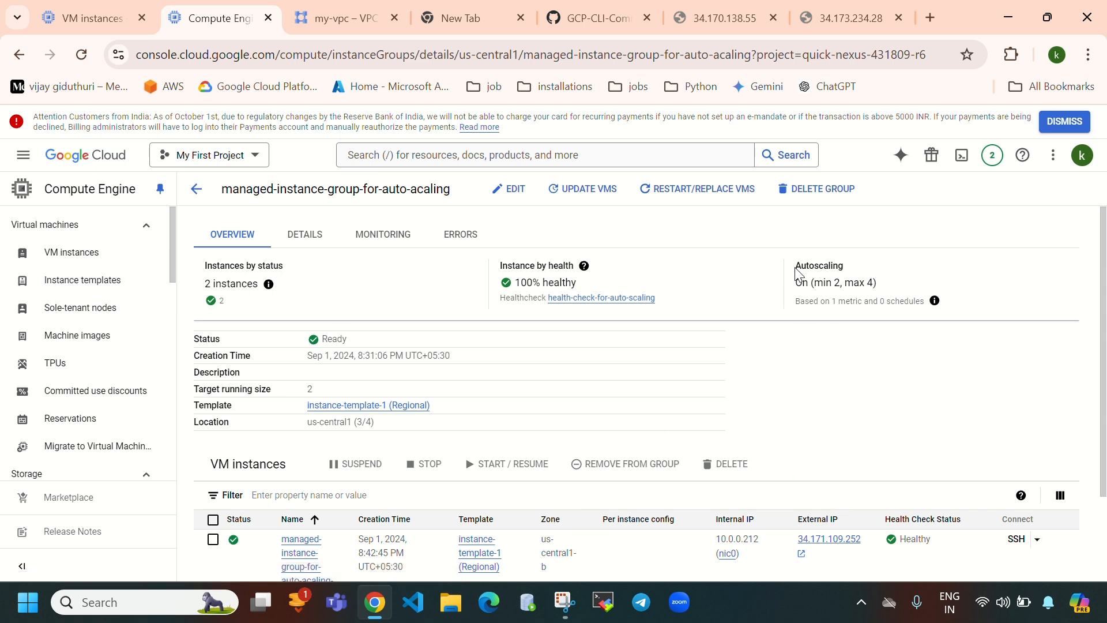
{"action": "left_click_drag", "start_coordinate": [798, 272], "coordinate": [866, 282]}
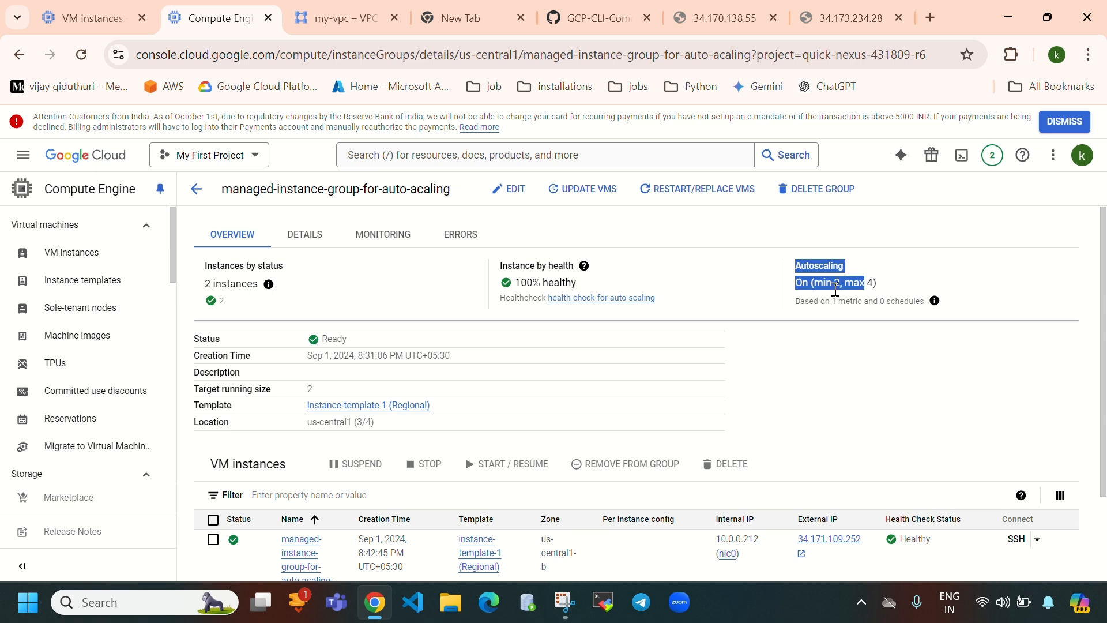
{"action": "left_click", "coordinate": [908, 407]}
{"action": "scroll", "coordinate": [815, 478], "scroll_direction": "down", "scroll_amount": 2}
- Reload the 34.170.138.55 page showing private IP 10.0.0.213, and close the unreachable 34.173.234.28 page
{"action": "left_click", "coordinate": [718, 20]}
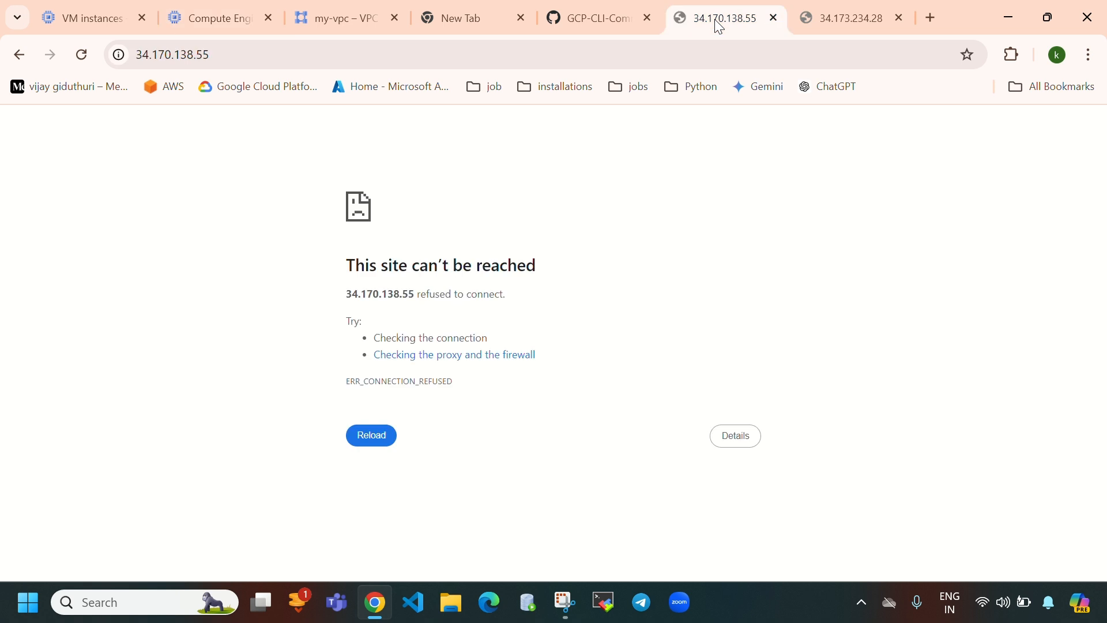
{"action": "key", "text": "F5"}
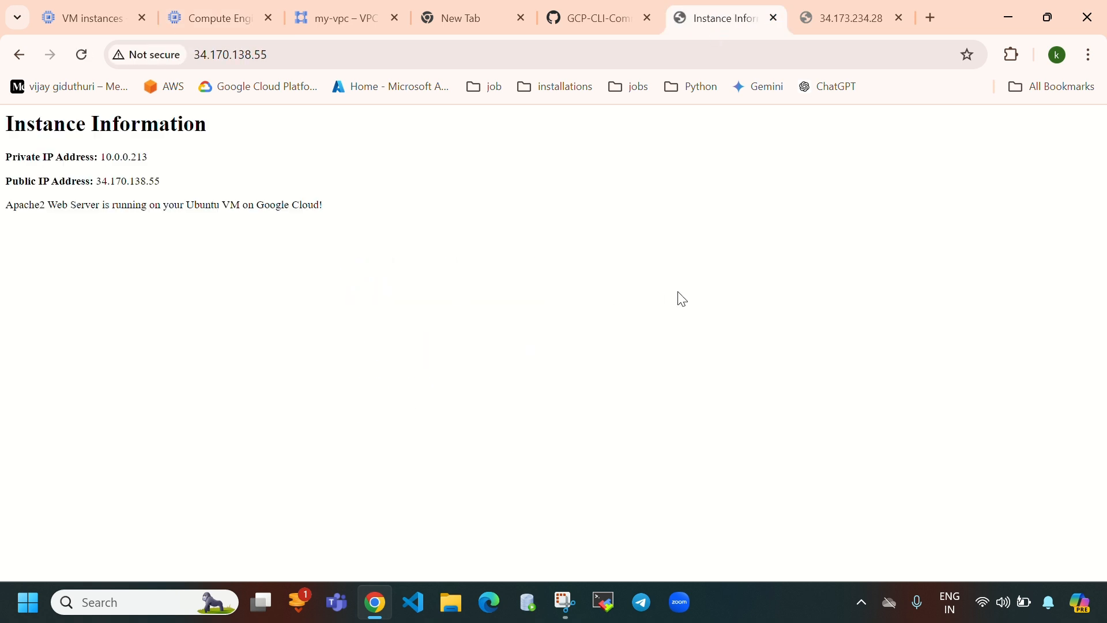
{"action": "left_click", "coordinate": [83, 60]}
{"action": "left_click_drag", "start_coordinate": [147, 157], "coordinate": [106, 153]}
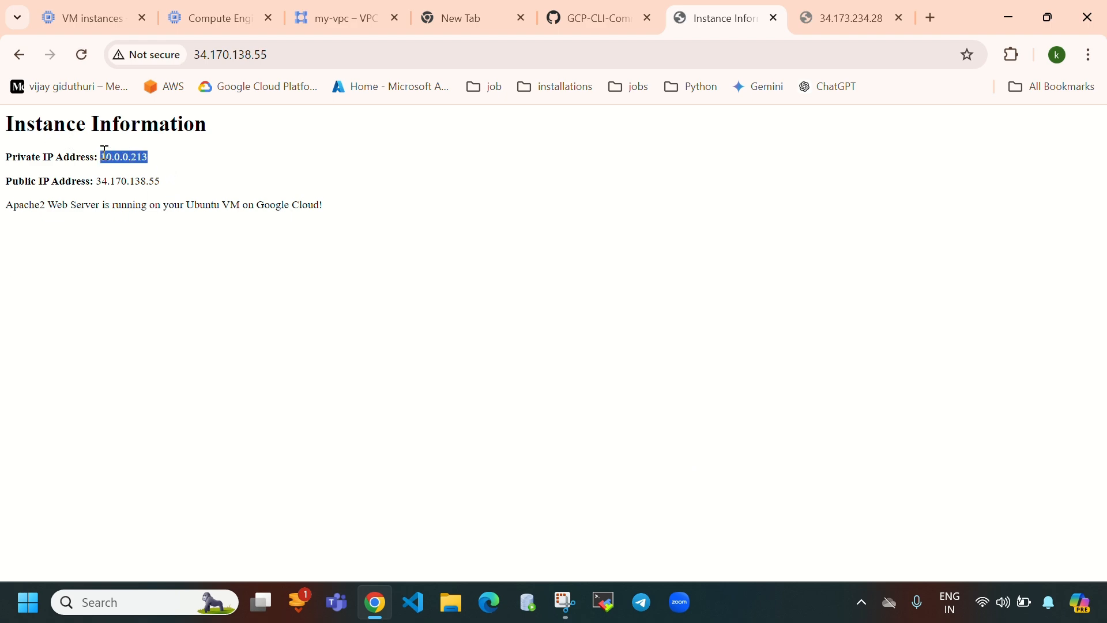
{"action": "left_click", "coordinate": [109, 22]}
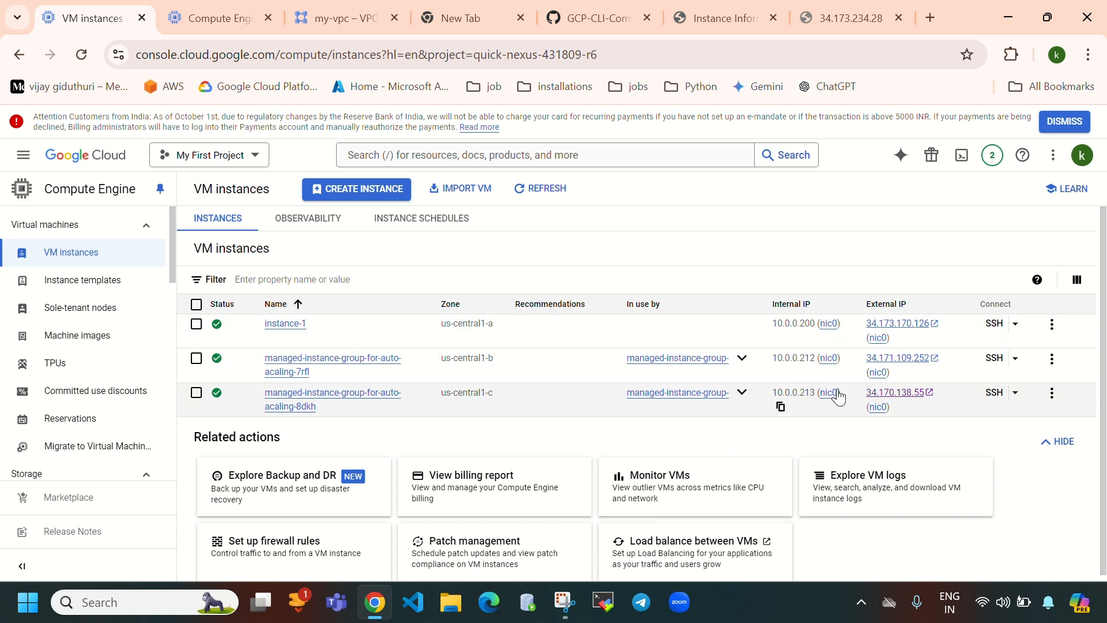
{"action": "left_click", "coordinate": [839, 3]}
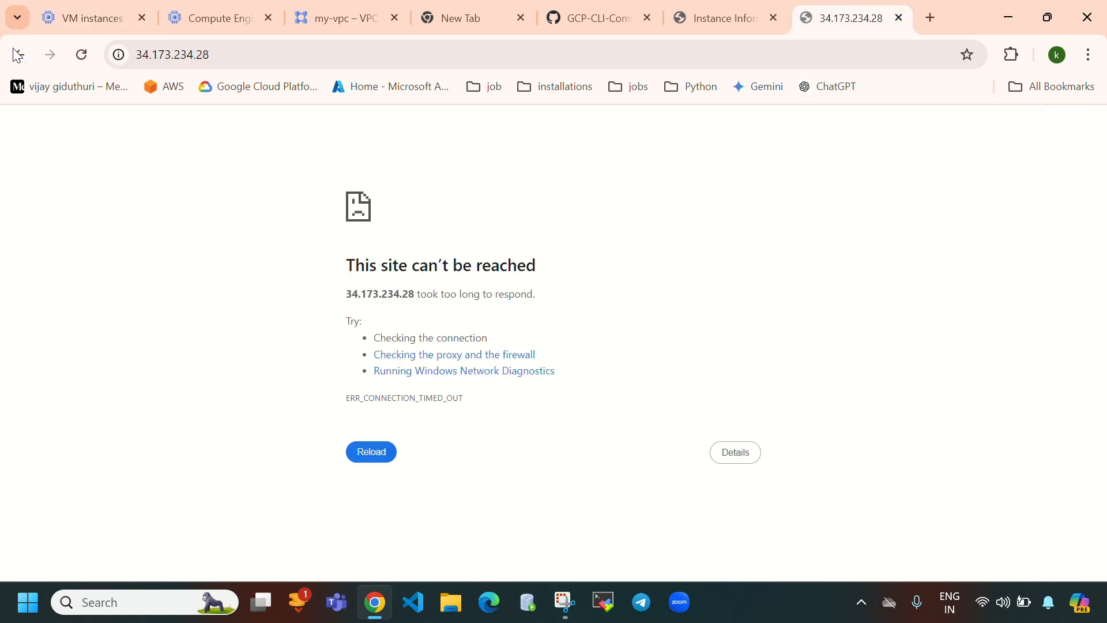
{"action": "left_click", "coordinate": [900, 18]}
{"action": "left_click", "coordinate": [98, 17]}
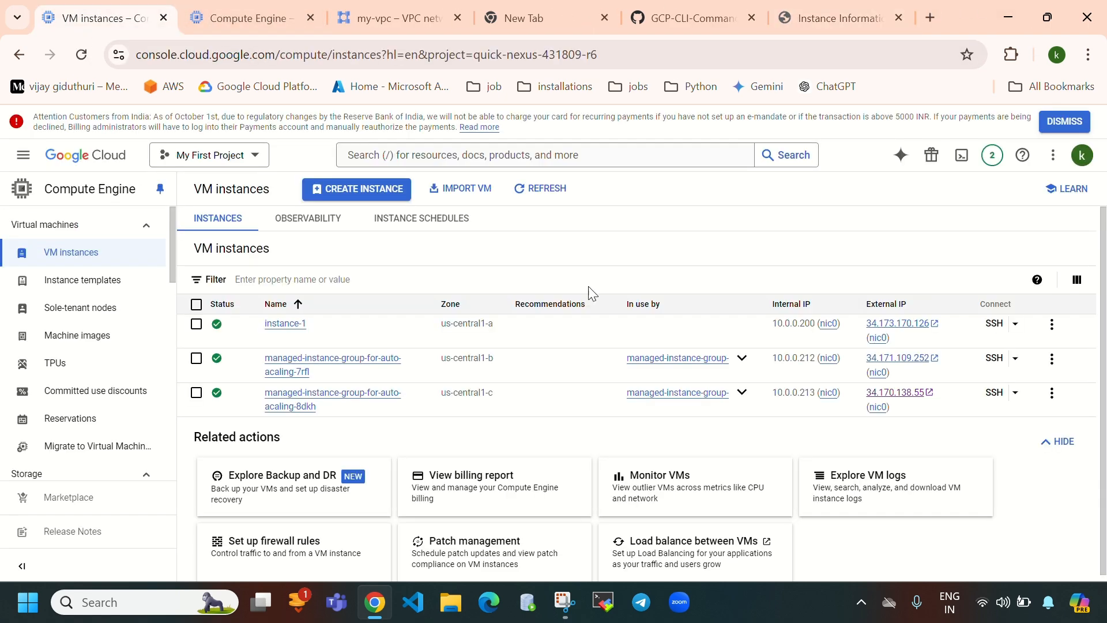
- Load 34.171.109.252 in a new tab, showing private IP 10.0.0.212, then return to the group details
{"action": "left_click", "coordinate": [899, 373]}
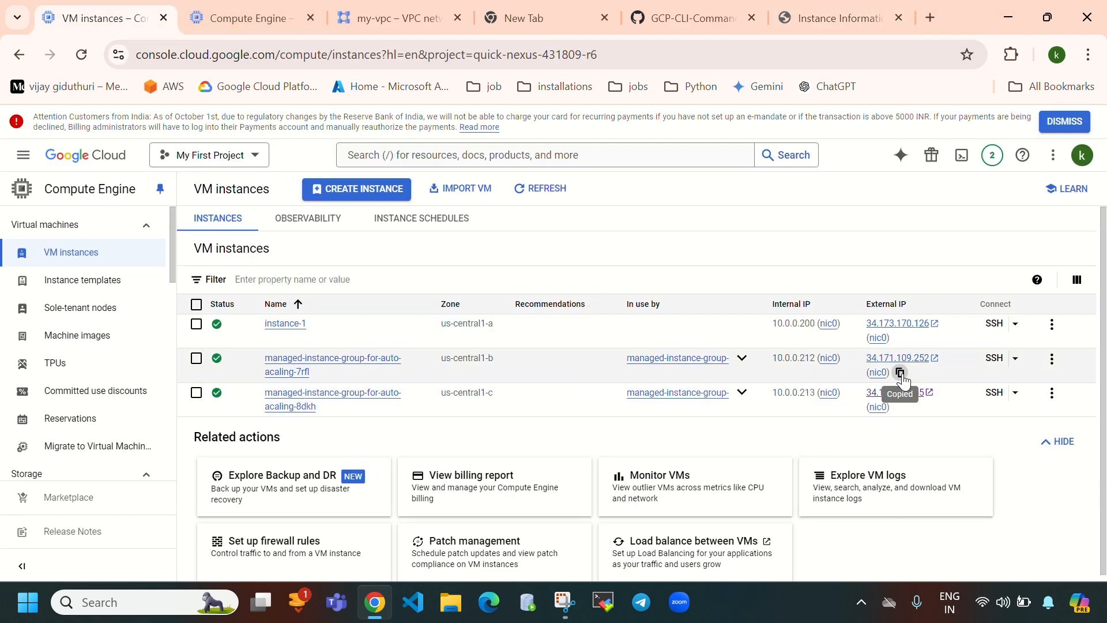
{"action": "left_click", "coordinate": [931, 17]}
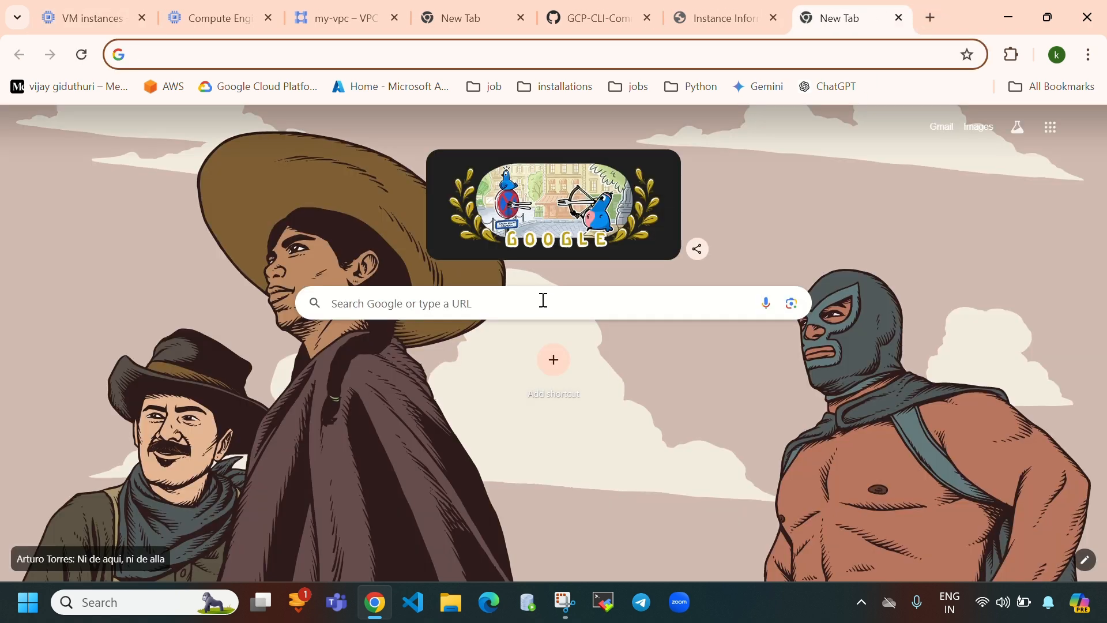
{"action": "left_click", "coordinate": [543, 300]}
{"action": "key", "text": "ctrl+v"}
{"action": "key", "text": "Return"}
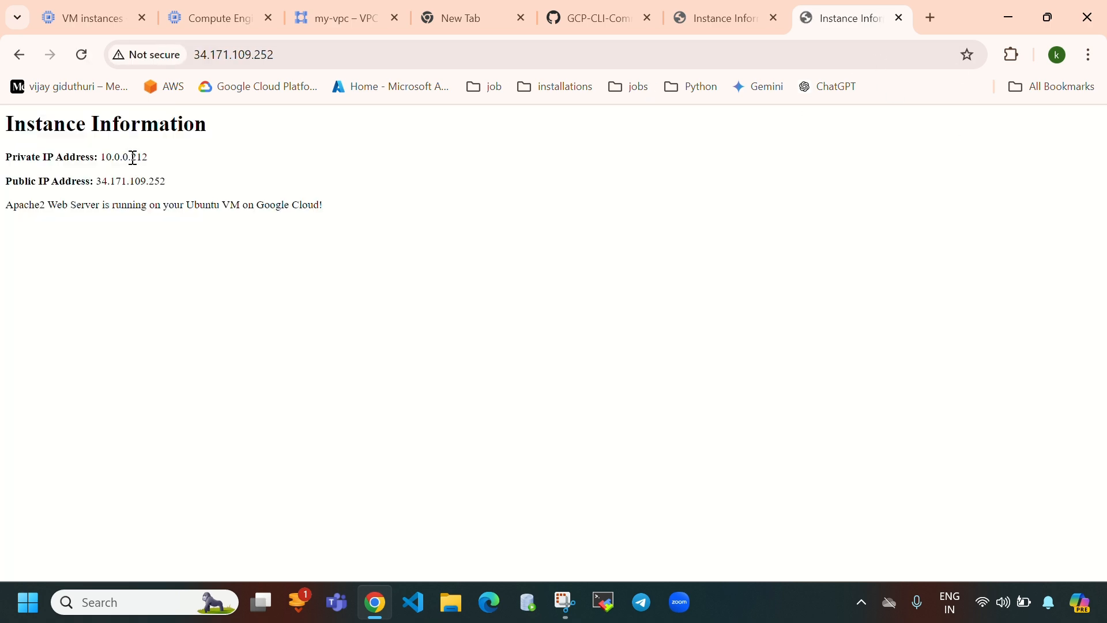
{"action": "left_click_drag", "start_coordinate": [101, 156], "coordinate": [195, 163]}
{"action": "left_click", "coordinate": [727, 21]}
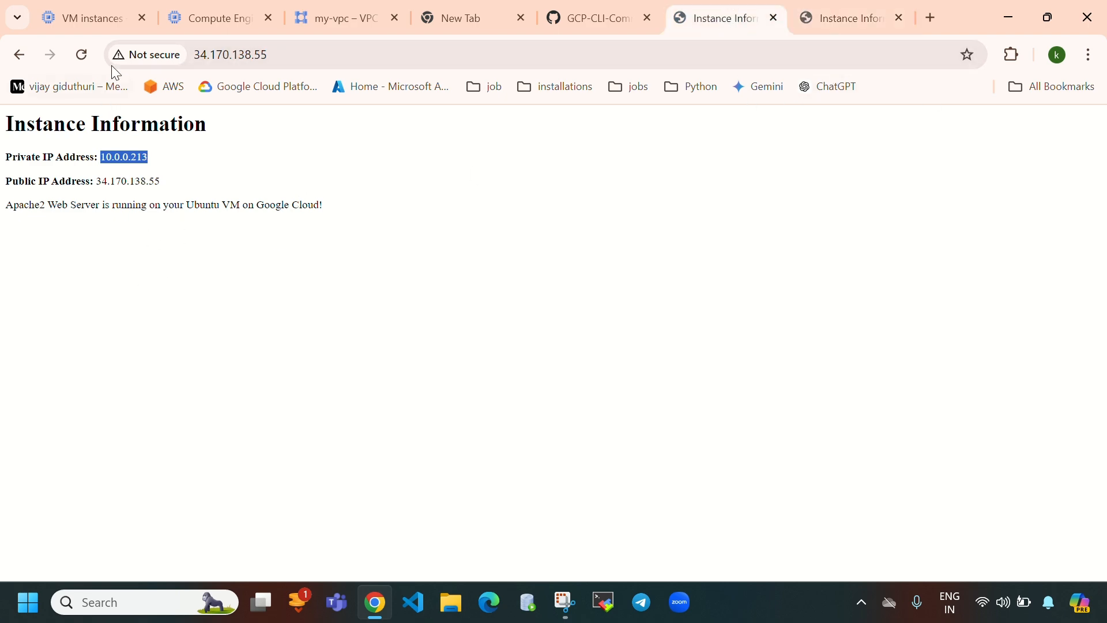
{"action": "left_click", "coordinate": [103, 18]}
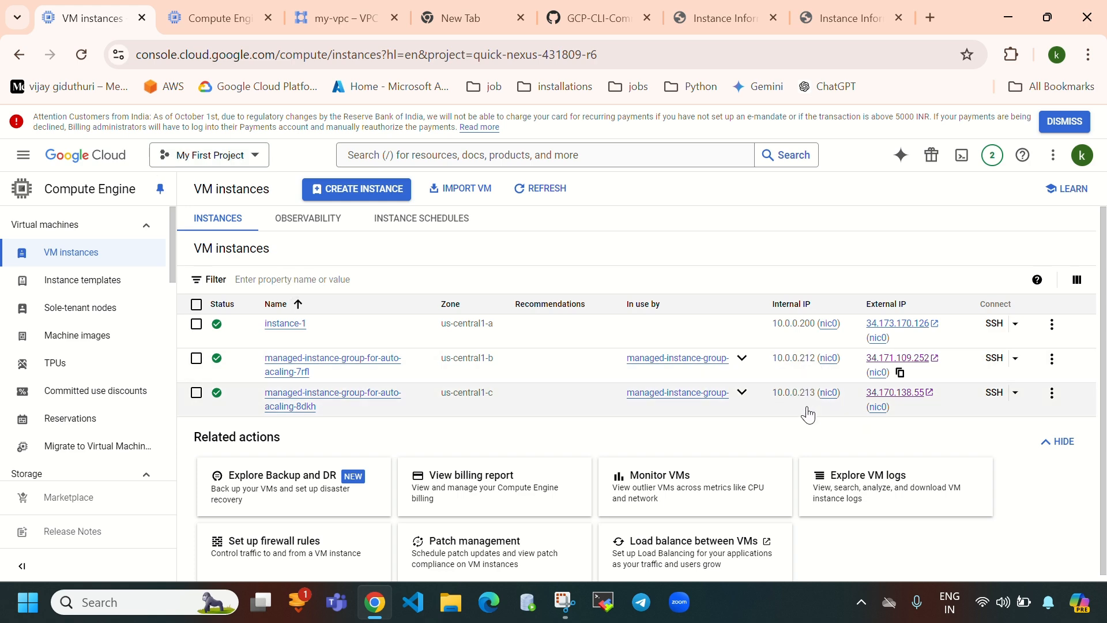
{"action": "left_click", "coordinate": [203, 21]}
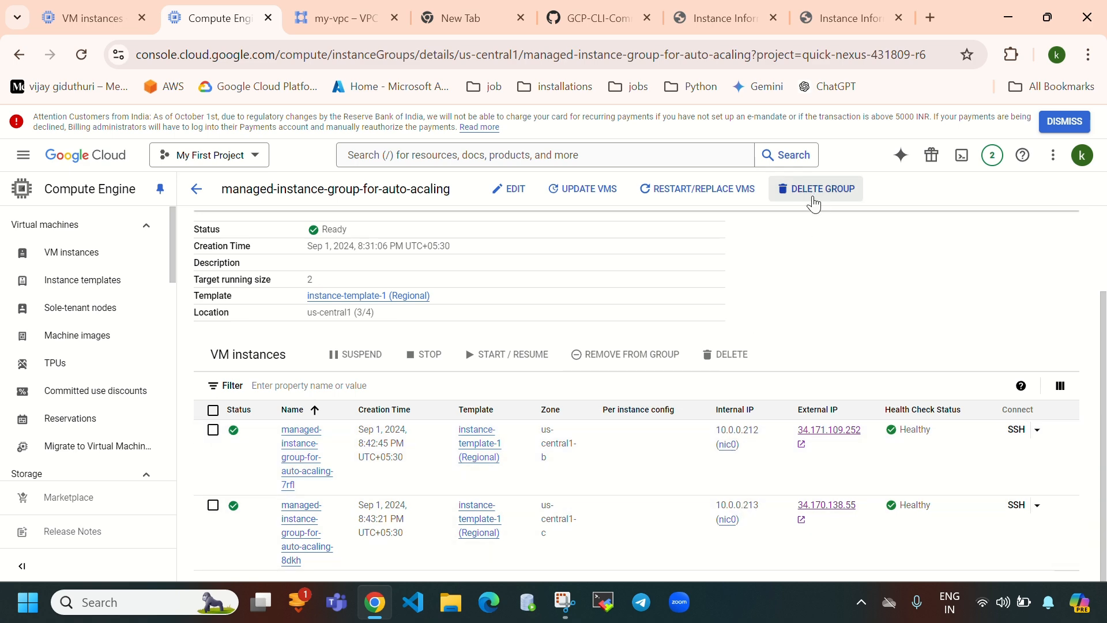
- Review the group overview: 100% healthy, 2 instances, and autoscaling min 2, max 4
{"action": "scroll", "coordinate": [558, 293], "scroll_direction": "up", "scroll_amount": 2}
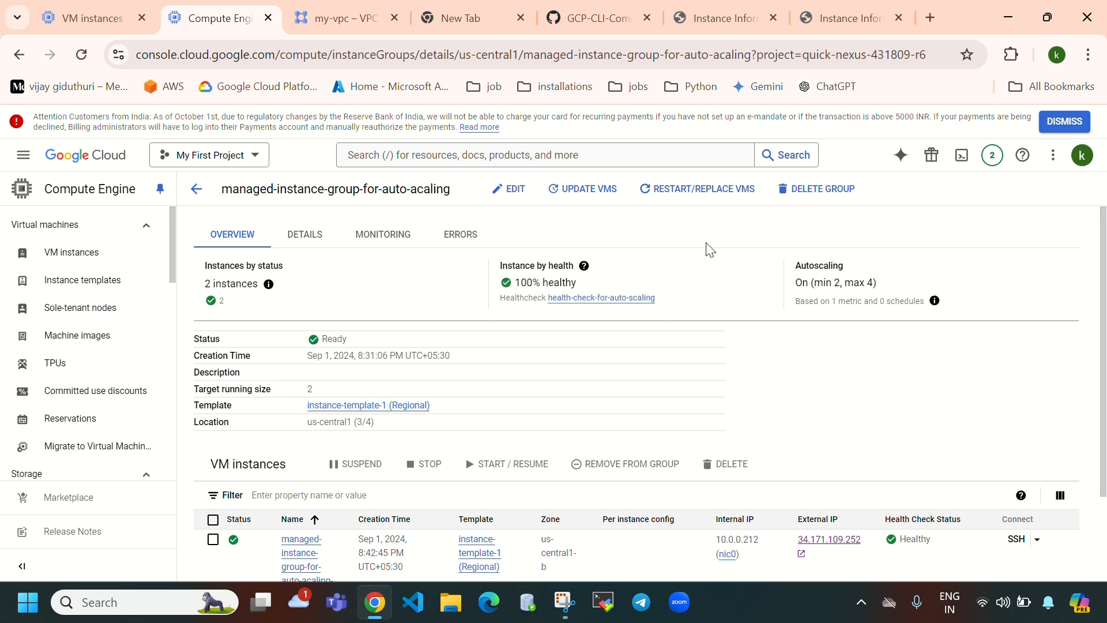
{"action": "mouse_move", "coordinate": [594, 282]}
{"action": "left_mouse_down"}
{"action": "mouse_move", "coordinate": [519, 299]}
{"action": "mouse_move", "coordinate": [516, 290]}
{"action": "left_mouse_up"}
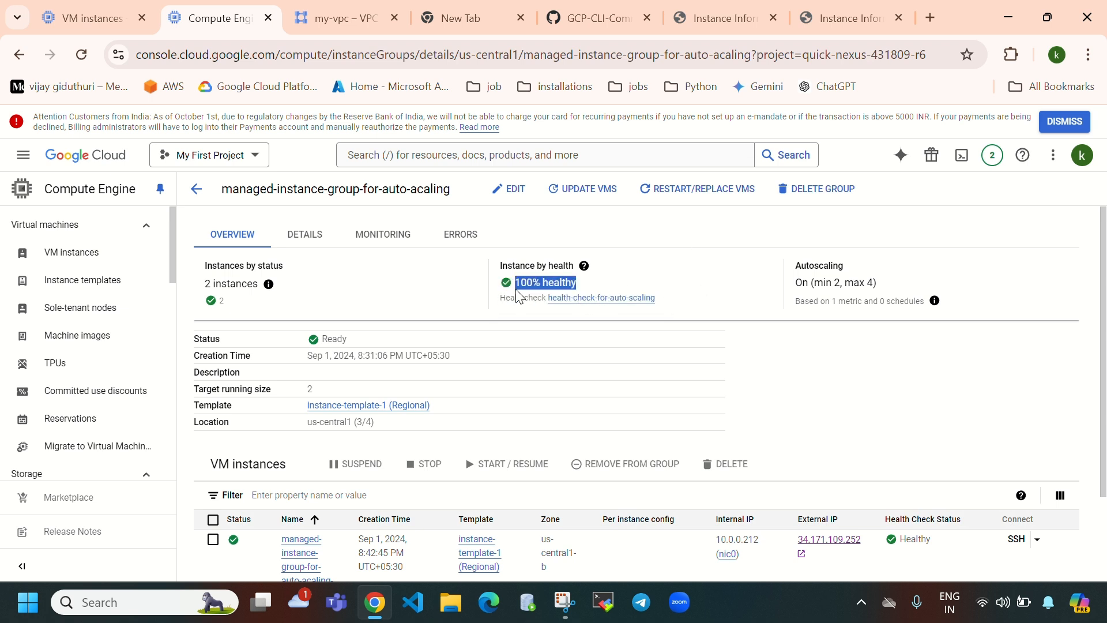
{"action": "left_click_drag", "start_coordinate": [206, 287], "coordinate": [263, 294]}
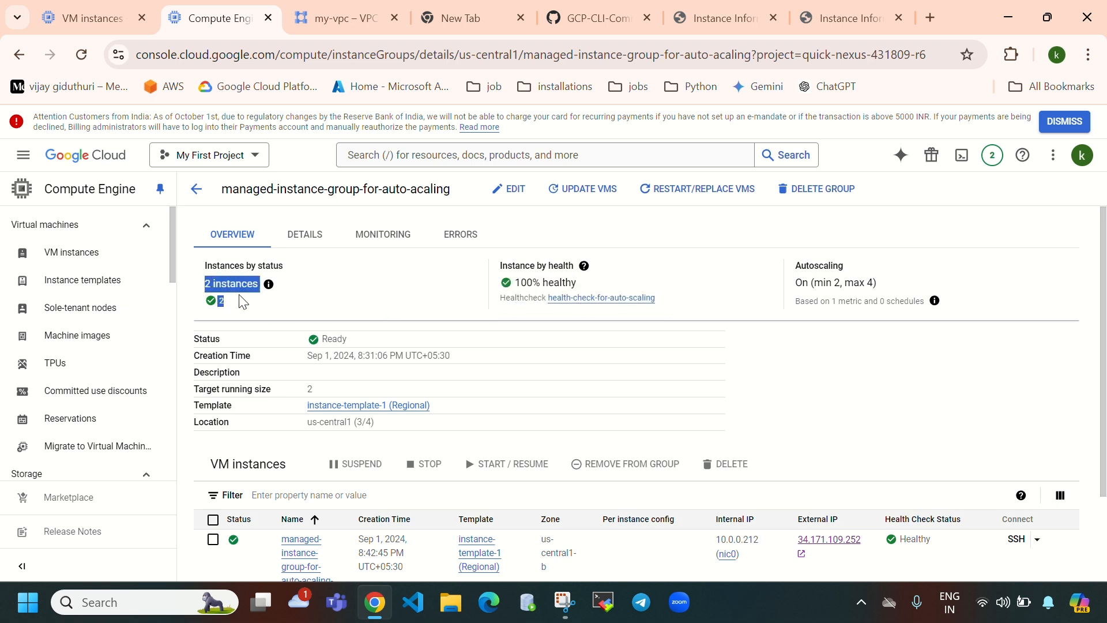
{"action": "left_click", "coordinate": [796, 276]}
{"action": "left_click_drag", "start_coordinate": [796, 276], "coordinate": [903, 290]}
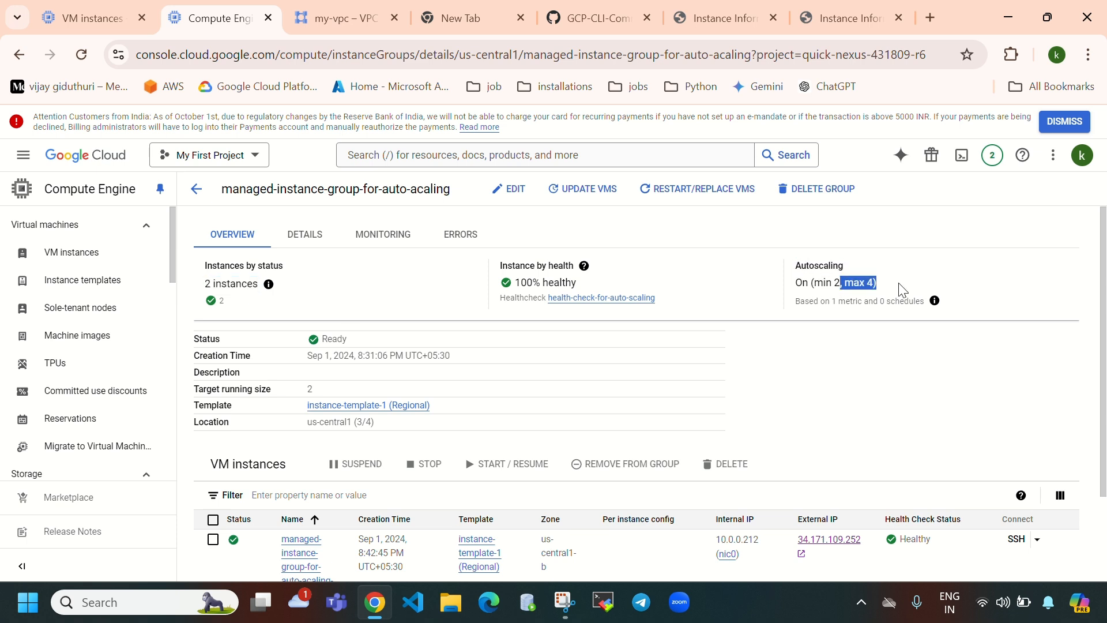
{"action": "left_click_drag", "start_coordinate": [816, 287], "coordinate": [843, 285]}
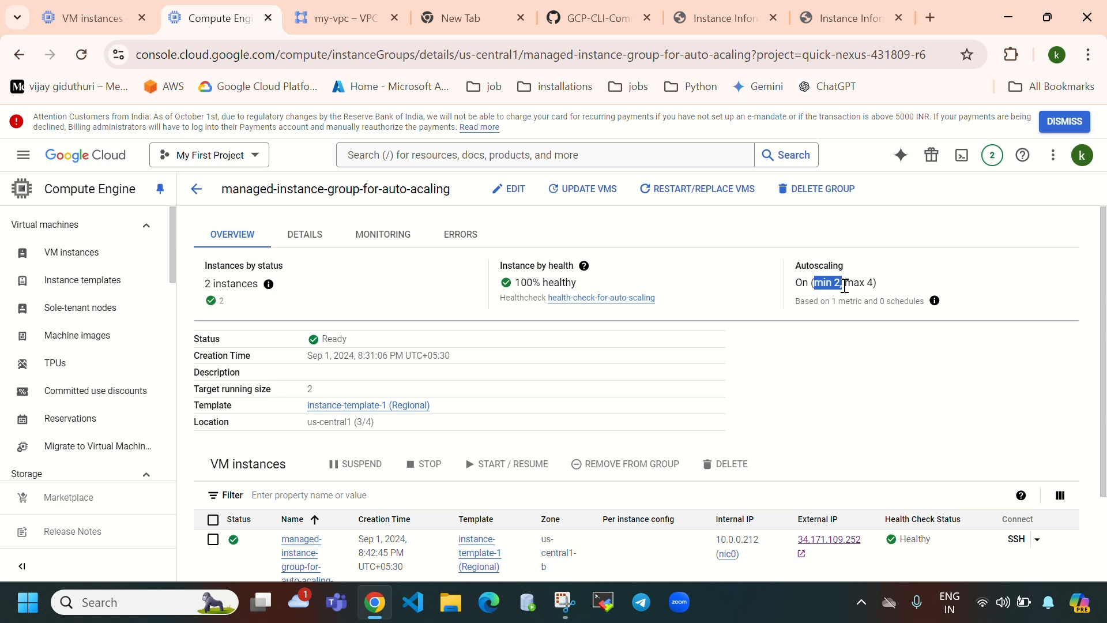
{"action": "left_click_drag", "start_coordinate": [846, 286], "coordinate": [877, 286]}
{"action": "scroll", "coordinate": [429, 406], "scroll_direction": "down", "scroll_amount": 2}
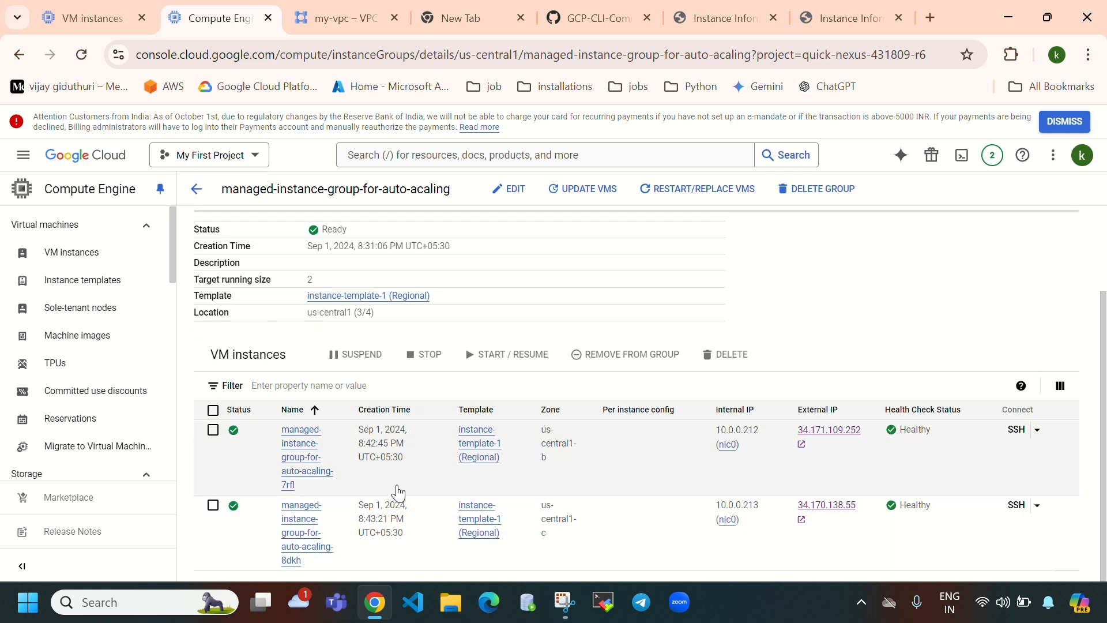
{"action": "scroll", "coordinate": [398, 493], "scroll_direction": "up", "scroll_amount": 2}
{"action": "scroll", "coordinate": [594, 413], "scroll_direction": "down", "scroll_amount": 2}
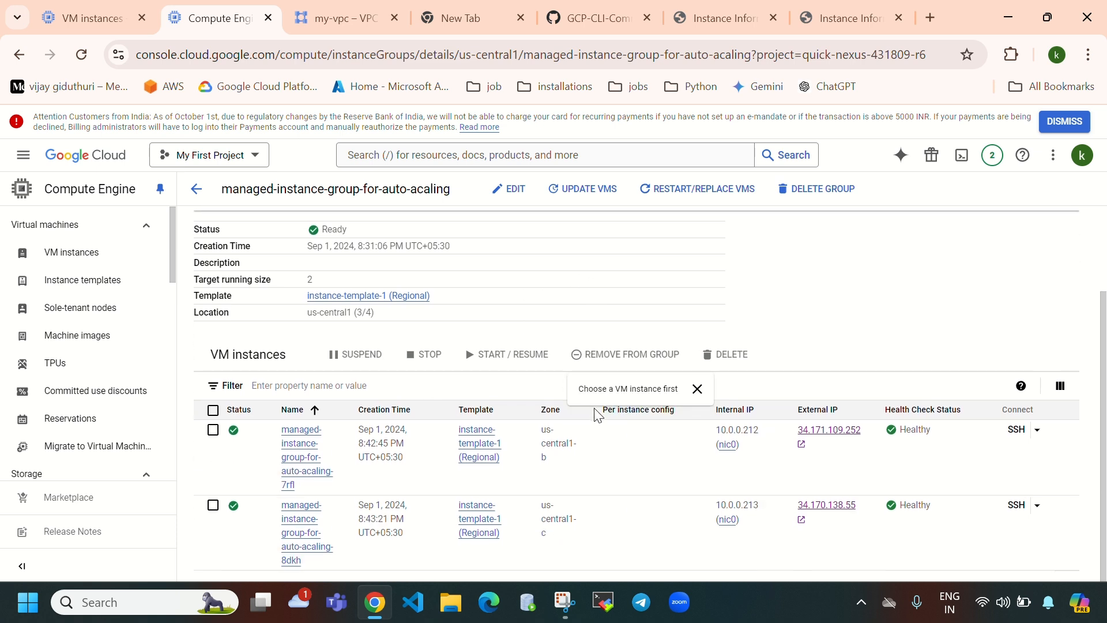
{"action": "scroll", "coordinate": [404, 450], "scroll_direction": "up", "scroll_amount": 2}
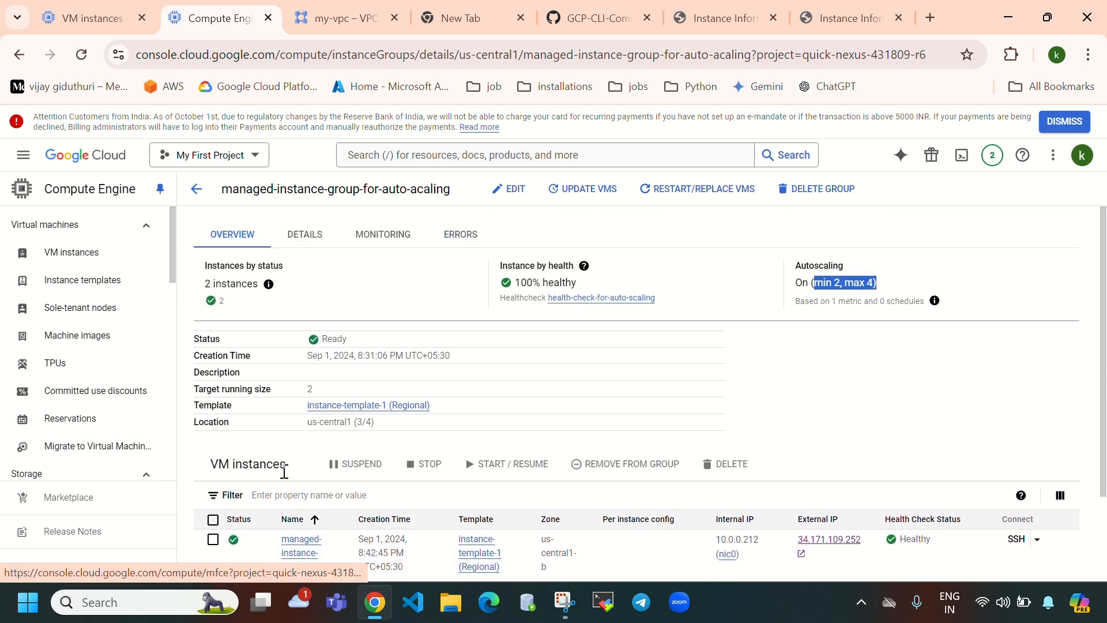
{"action": "scroll", "coordinate": [369, 404], "scroll_direction": "down", "scroll_amount": 2}
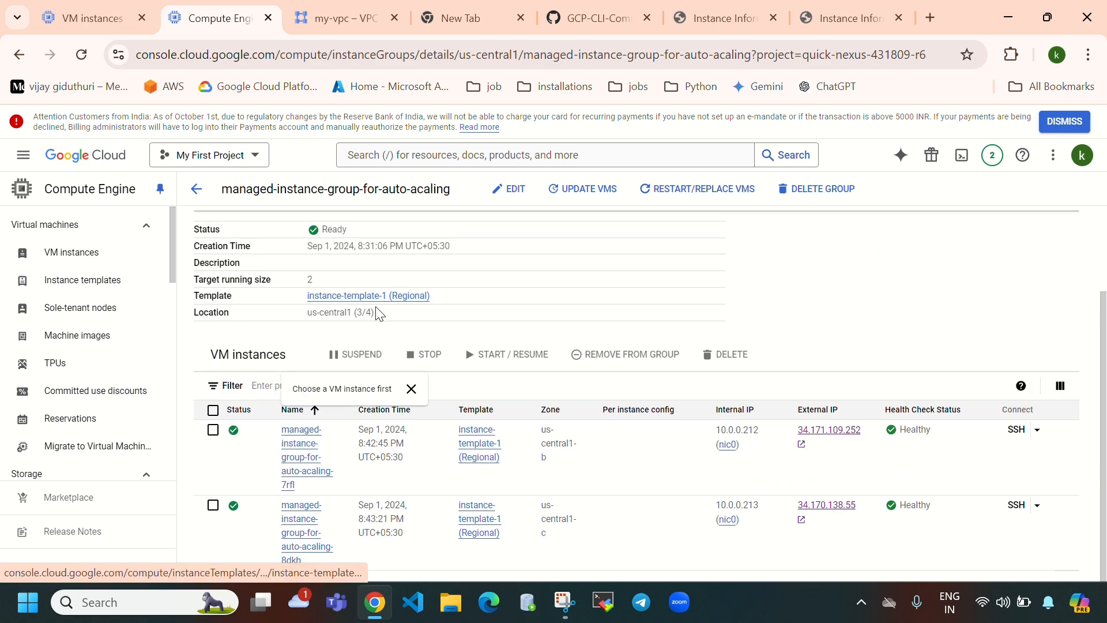
{"action": "scroll", "coordinate": [72, 381], "scroll_direction": "down", "scroll_amount": 5}
- Delete managed-instance-group-for-auto-acaling together with its VMs
{"action": "left_click", "coordinate": [79, 408]}
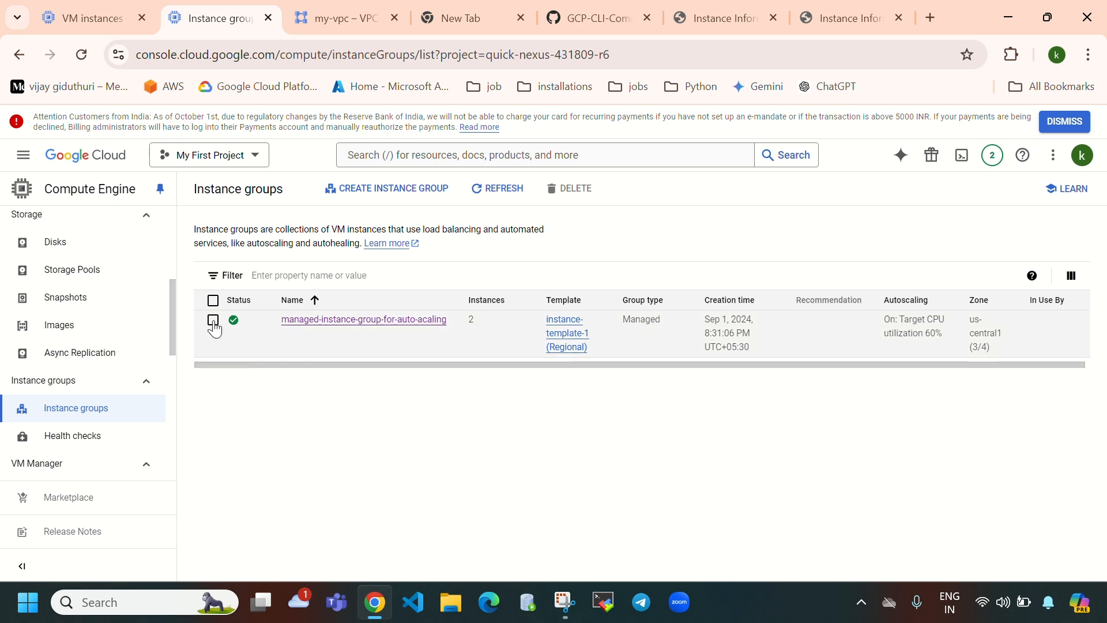
{"action": "left_click", "coordinate": [213, 320]}
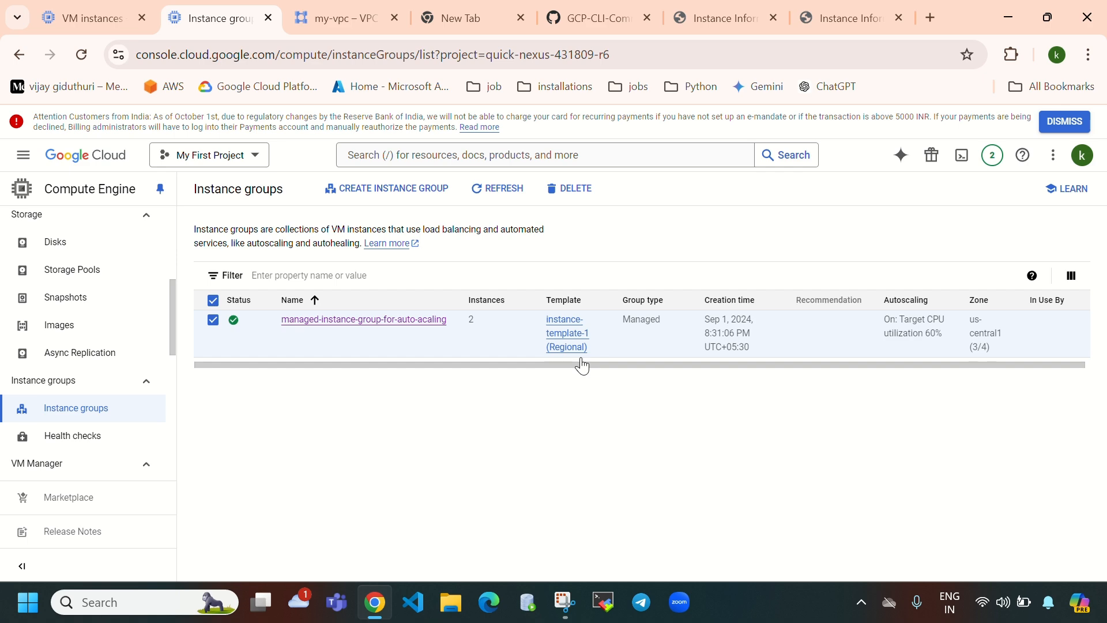
{"action": "key", "text": "ctrl+shift+Tab"}
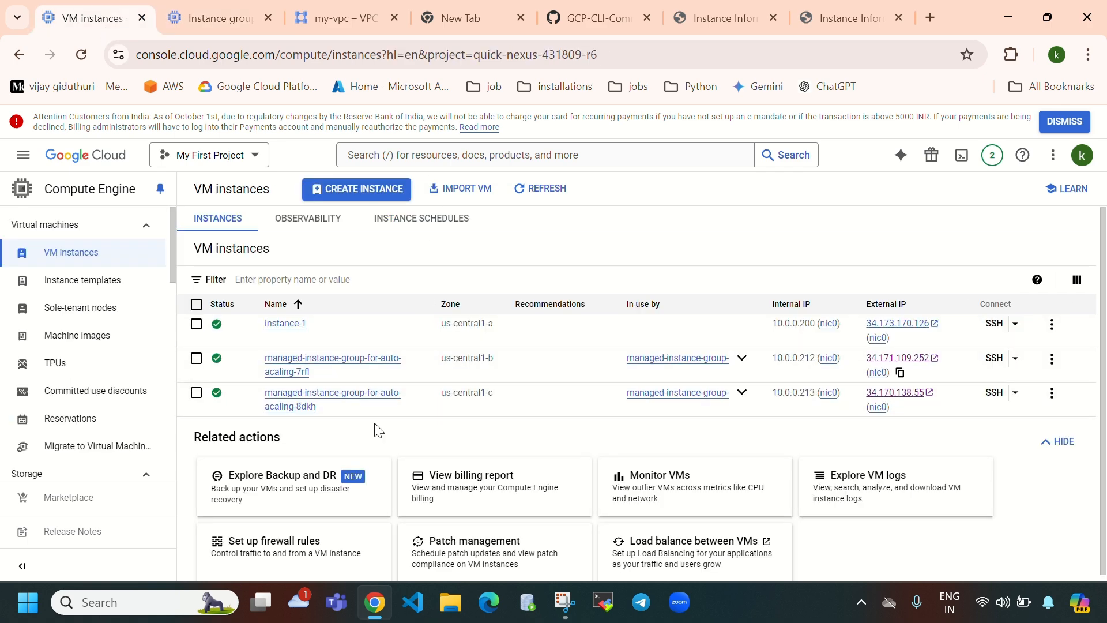
{"action": "left_click", "coordinate": [226, 27]}
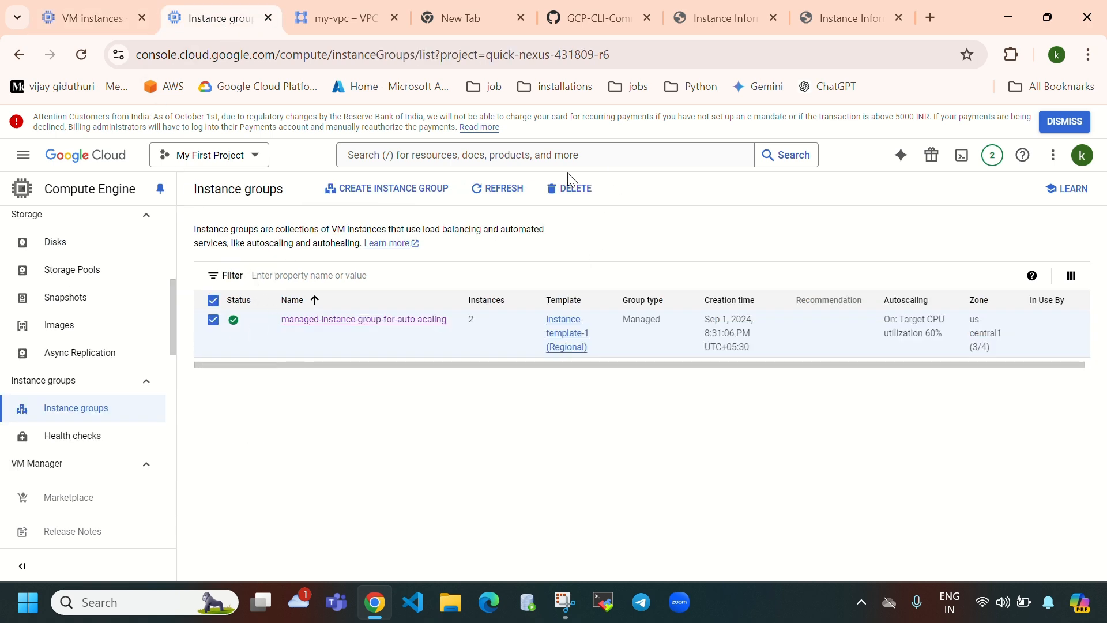
{"action": "left_click", "coordinate": [569, 192]}
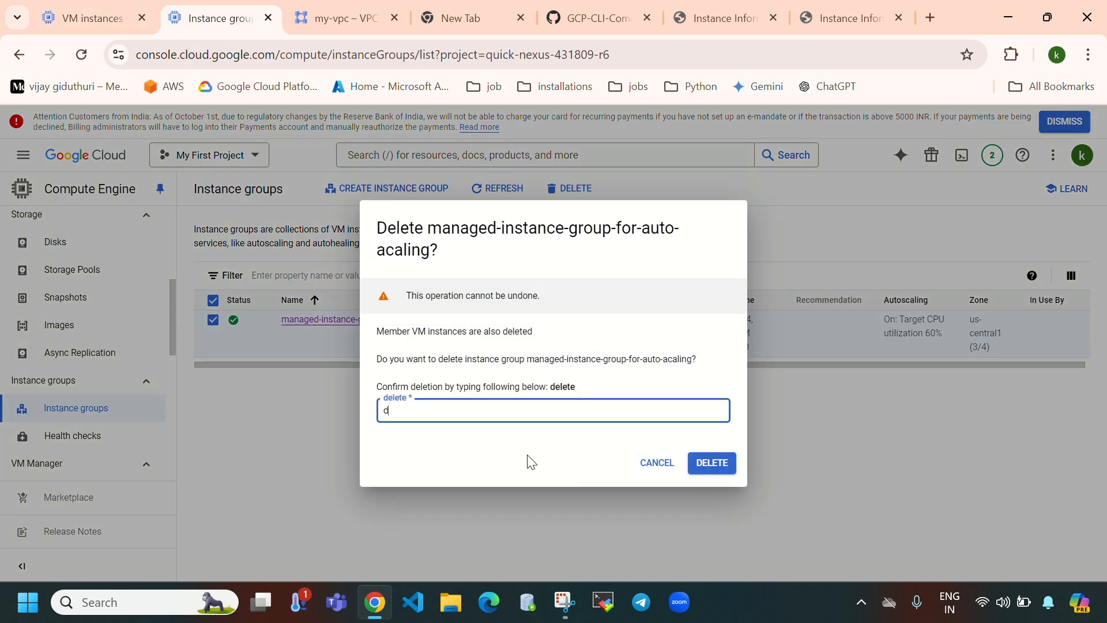
{"action": "left_click", "coordinate": [714, 465]}
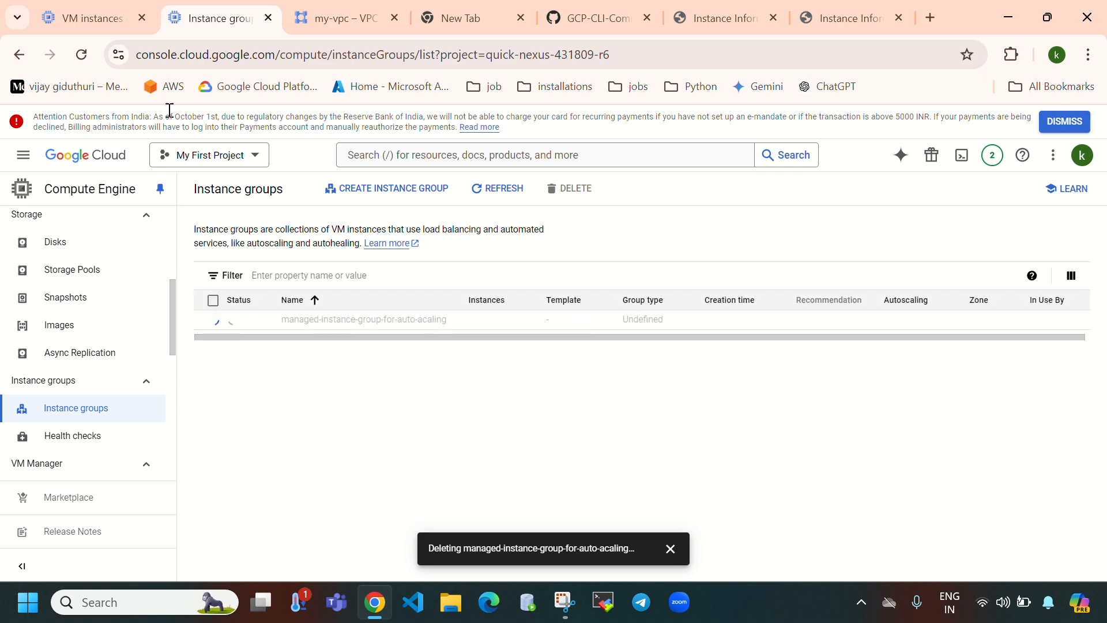
- Track the deletion by refreshing the VM instances and instance groups lists and checking notifications
{"action": "left_click", "coordinate": [95, 18]}
{"action": "left_click", "coordinate": [553, 196]}
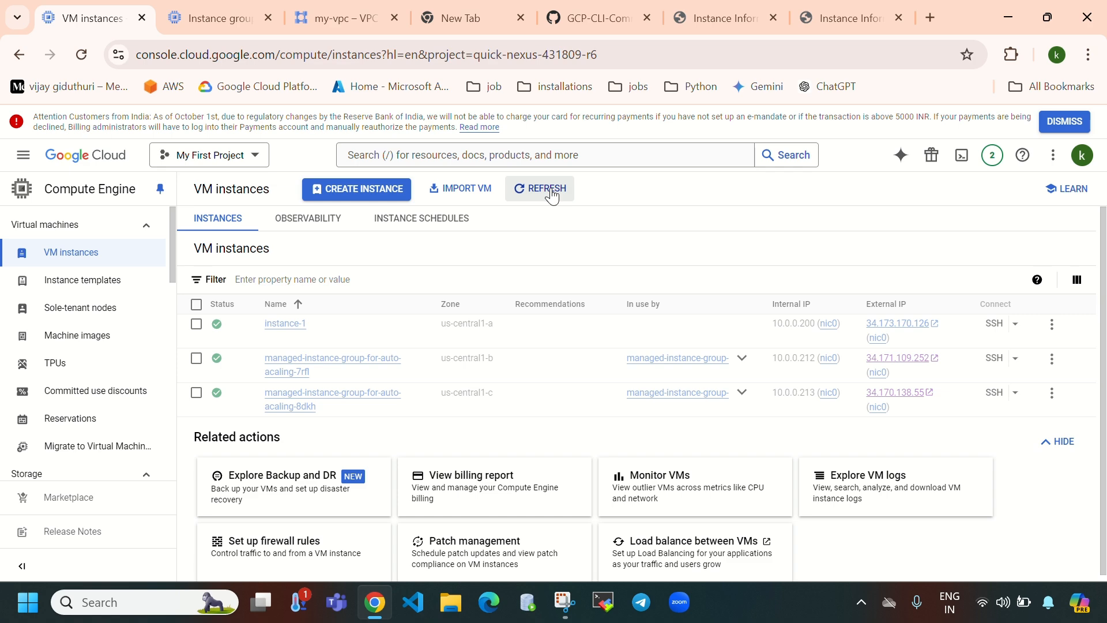
{"action": "left_click", "coordinate": [223, 18]}
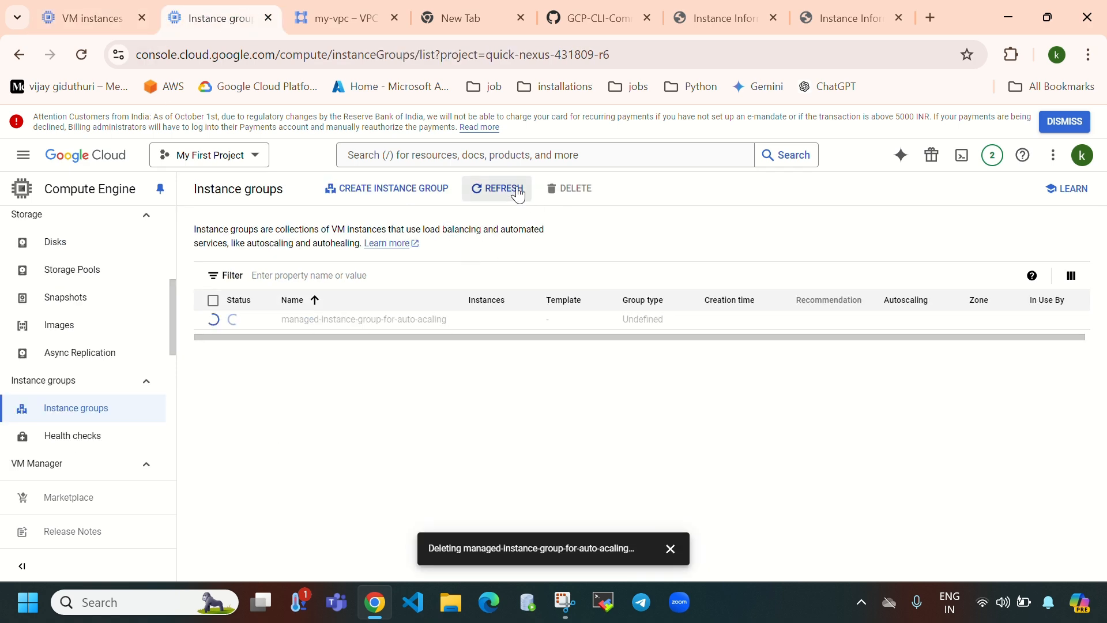
{"action": "left_click", "coordinate": [518, 195]}
{"action": "left_click", "coordinate": [992, 155]}
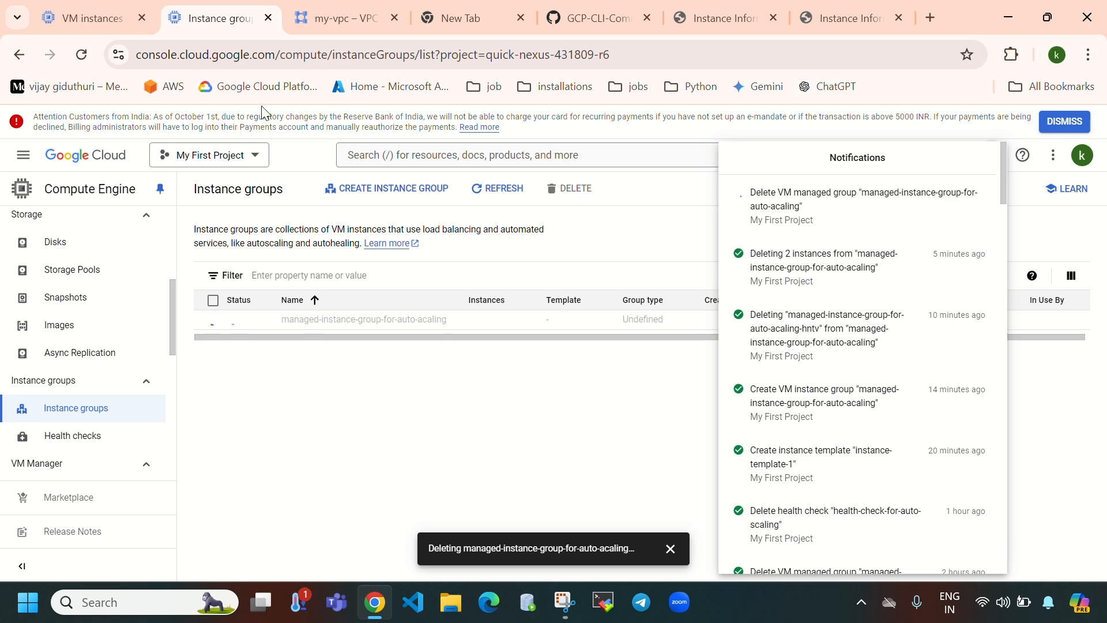
{"action": "left_click", "coordinate": [94, 16]}
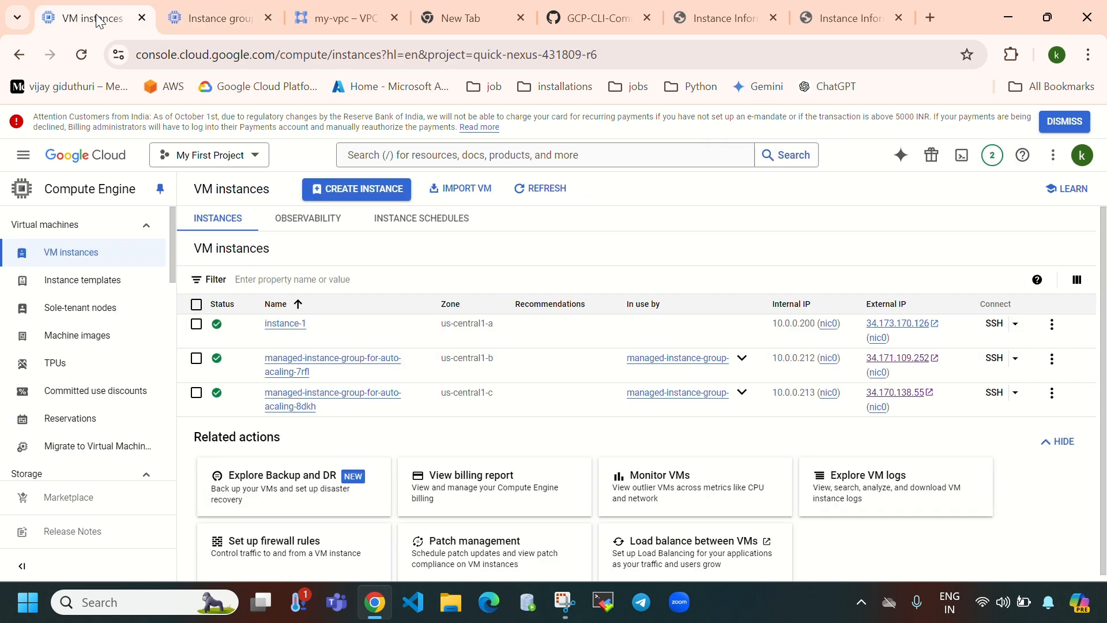
{"action": "left_click", "coordinate": [544, 191]}
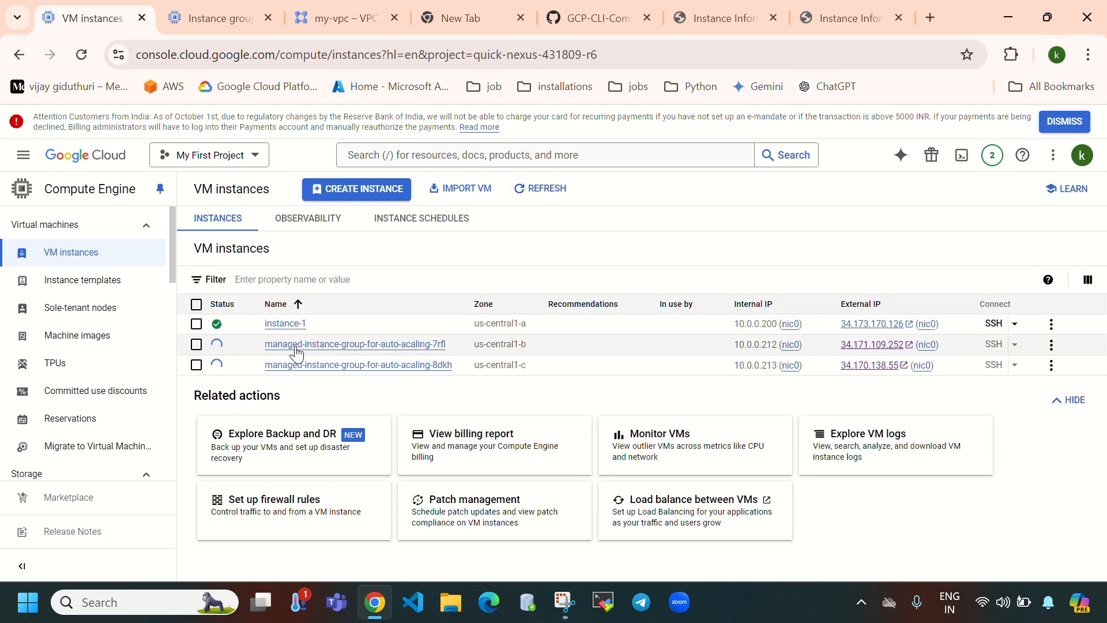
{"action": "mouse_move", "coordinate": [228, 348]}
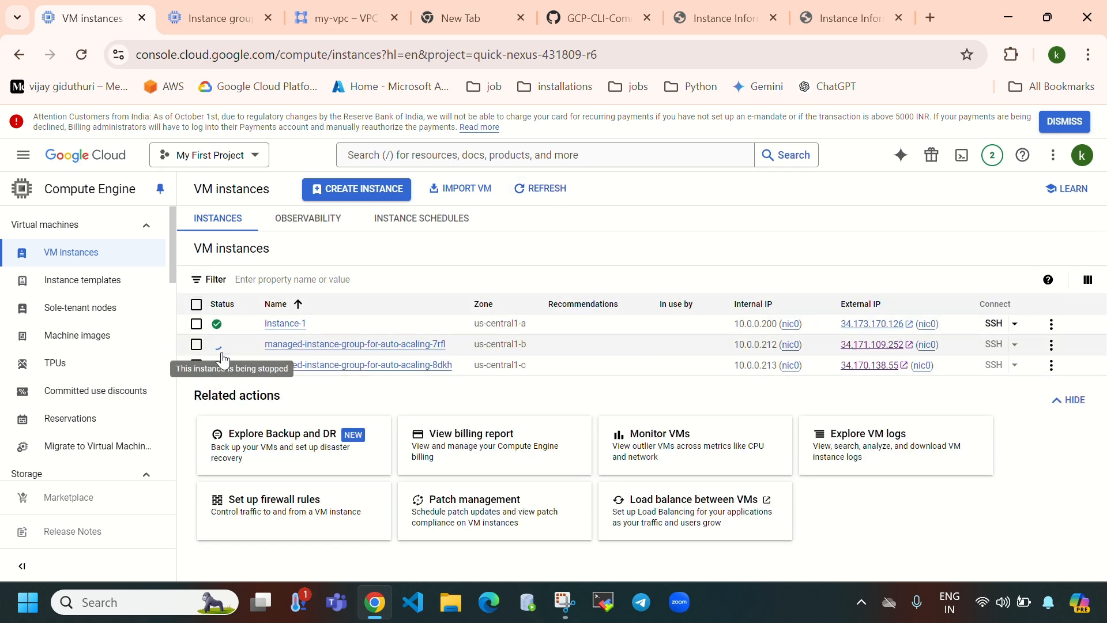
{"action": "left_click", "coordinate": [215, 19]}
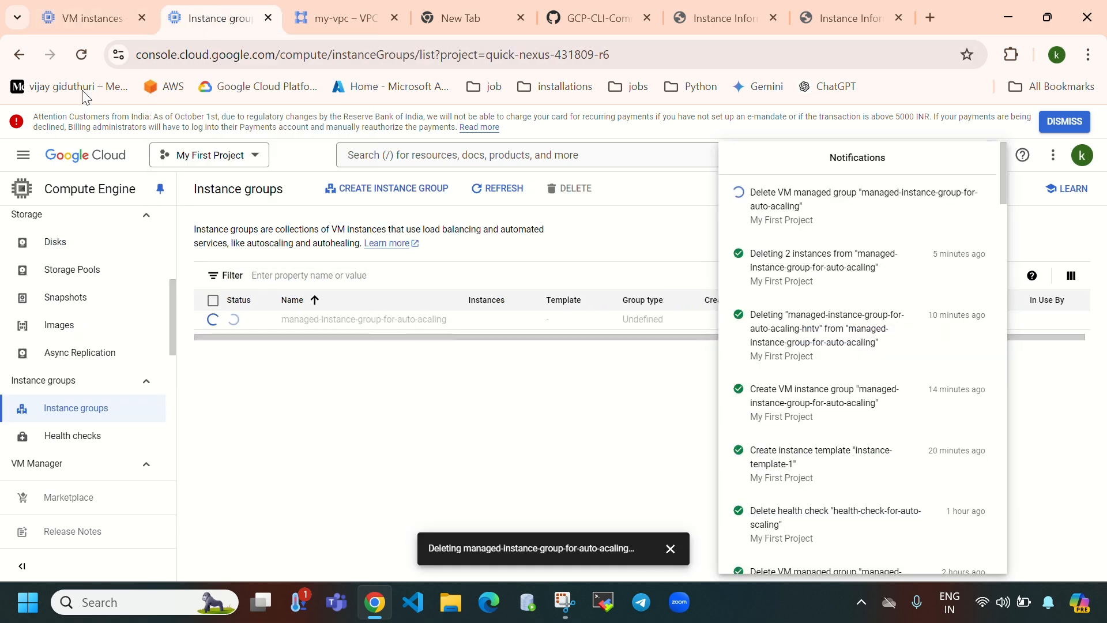
{"action": "left_click", "coordinate": [107, 10]}
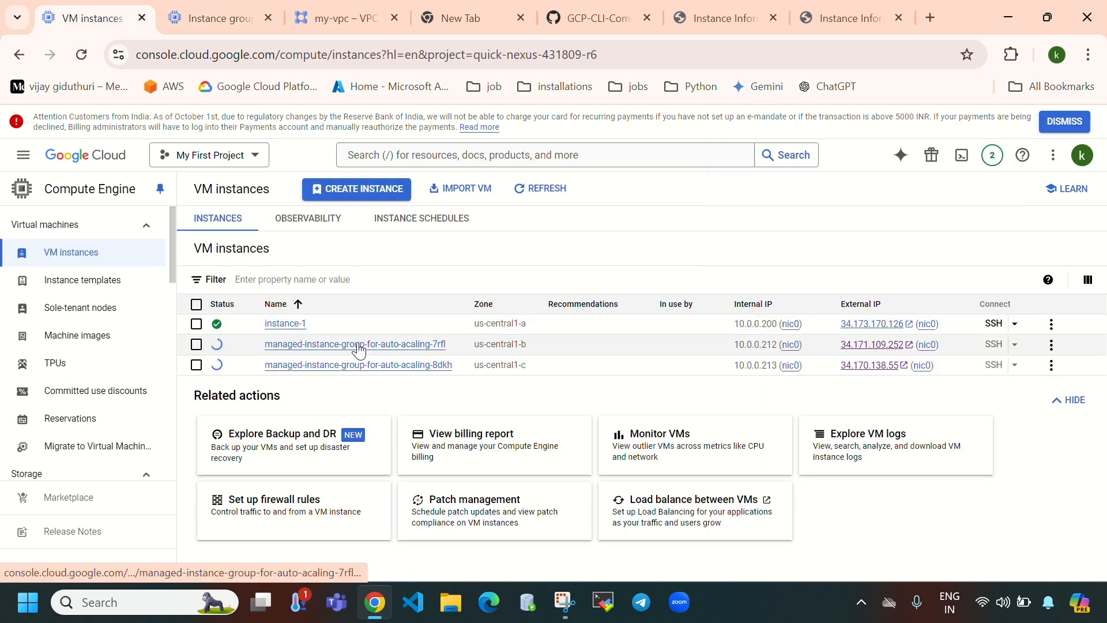
{"action": "left_click", "coordinate": [198, 14]}
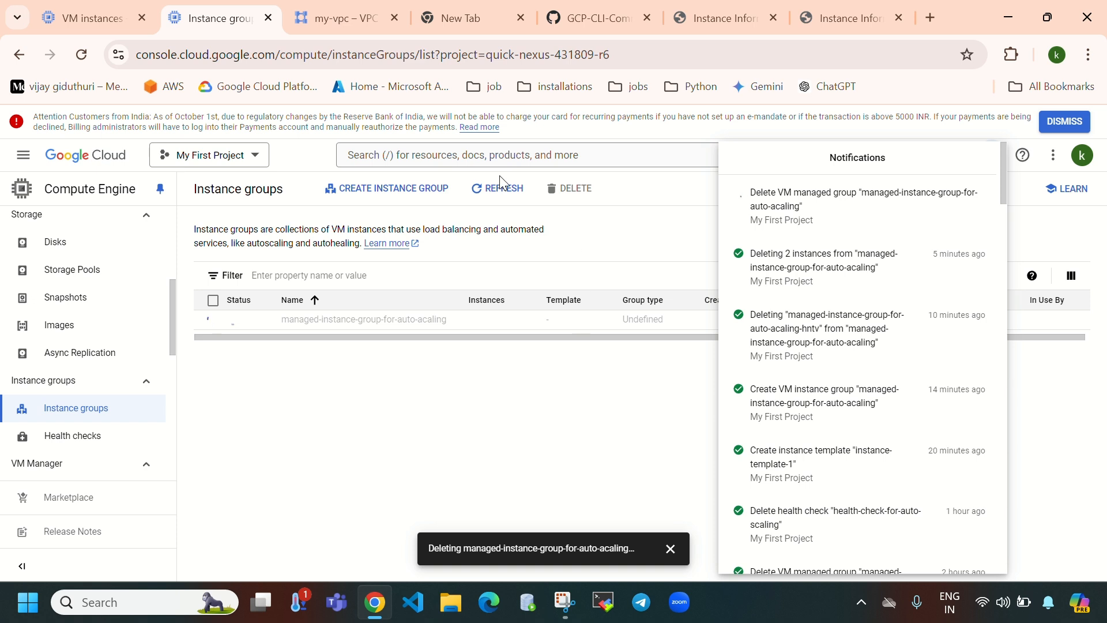
{"action": "left_click", "coordinate": [500, 193]}
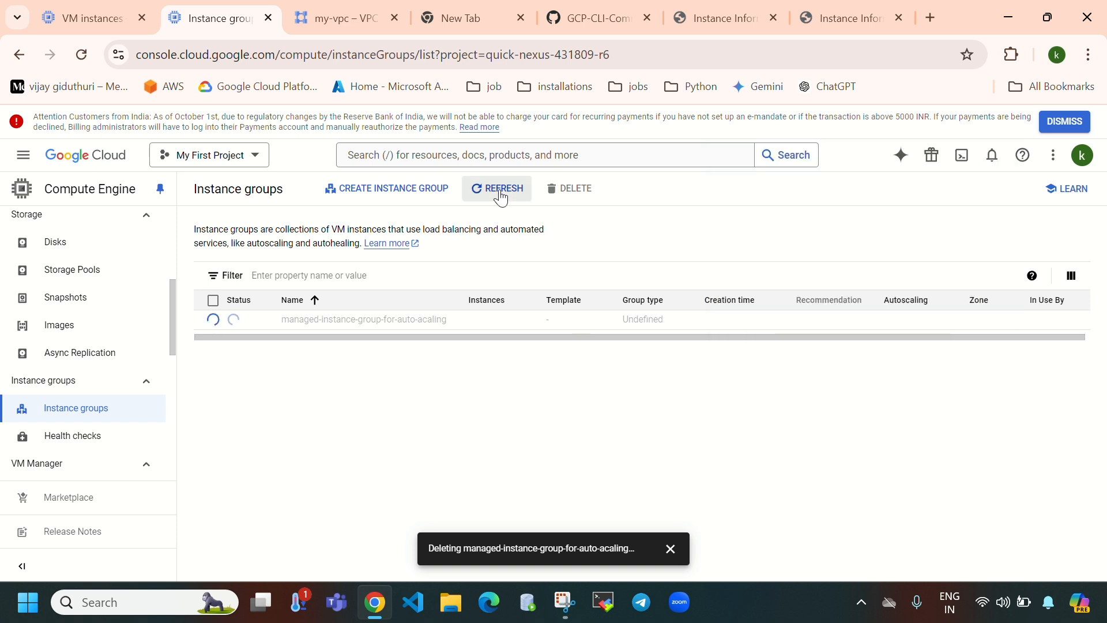
{"action": "scroll", "coordinate": [74, 403], "scroll_direction": "up", "scroll_amount": 5}
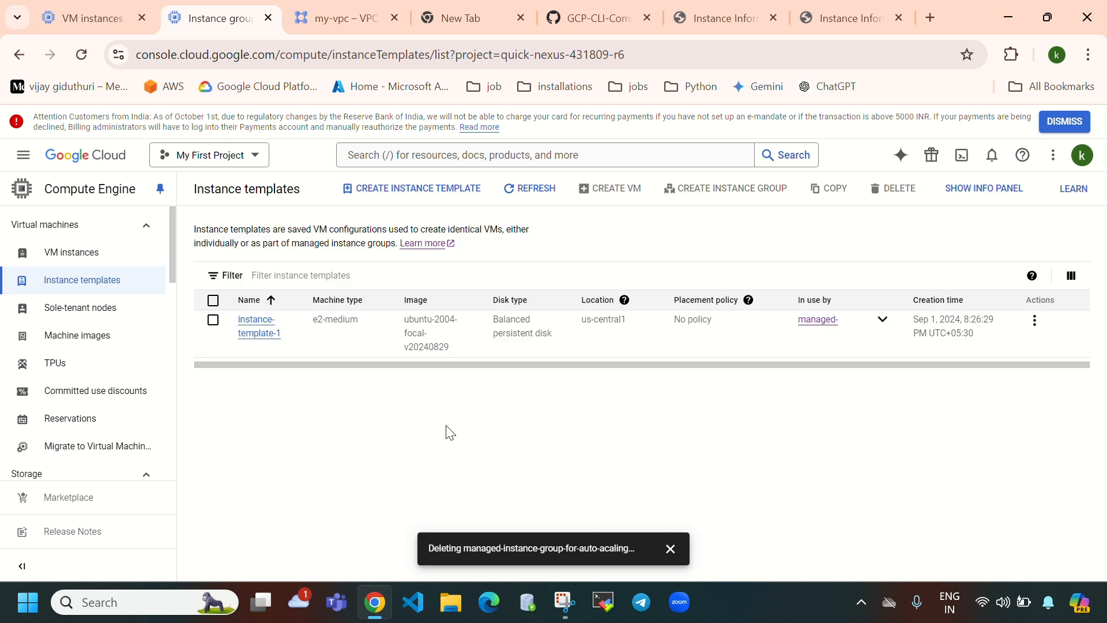
- Select instance-template-1, go back to instance groups, and check recent operations on the deletion
{"action": "left_click", "coordinate": [215, 321]}
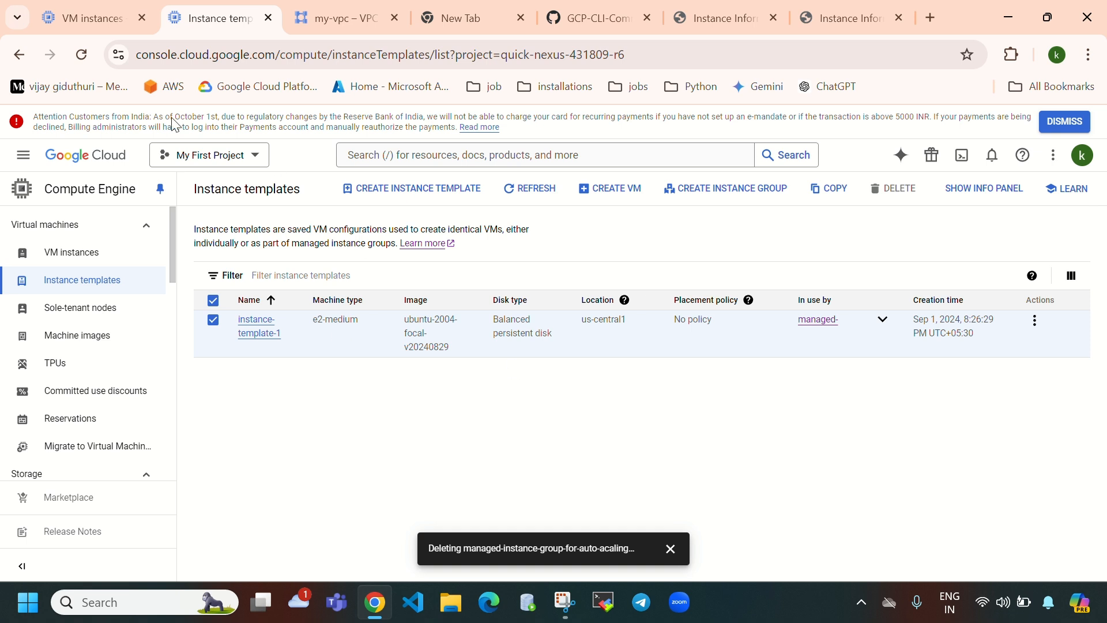
{"action": "scroll", "coordinate": [99, 369], "scroll_direction": "down", "scroll_amount": 3}
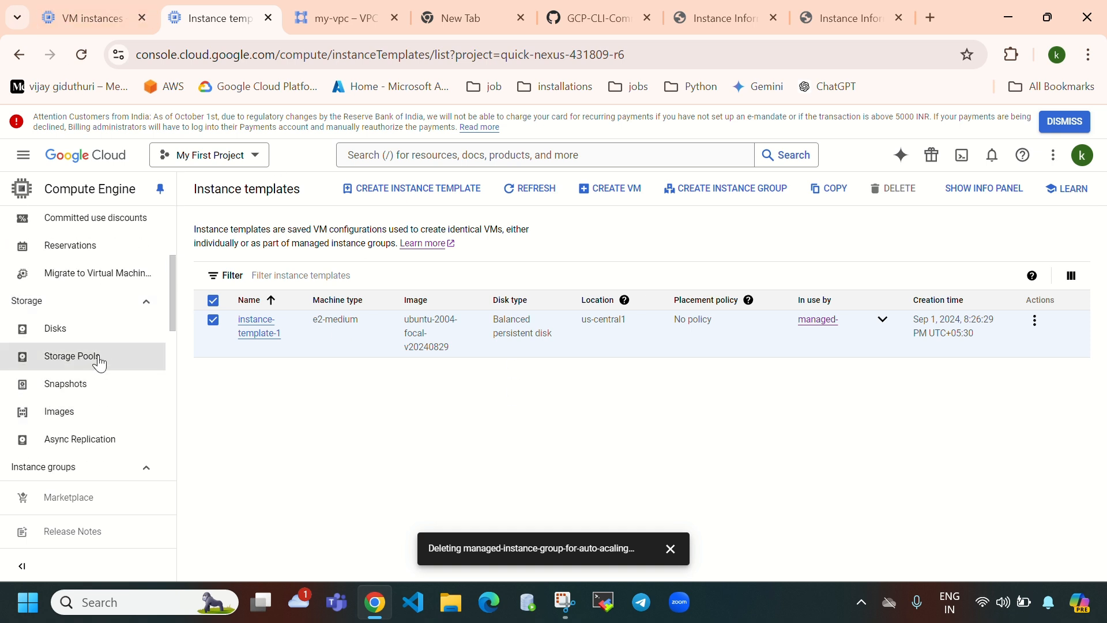
{"action": "scroll", "coordinate": [99, 368], "scroll_direction": "down", "scroll_amount": 3}
{"action": "left_click", "coordinate": [86, 321]}
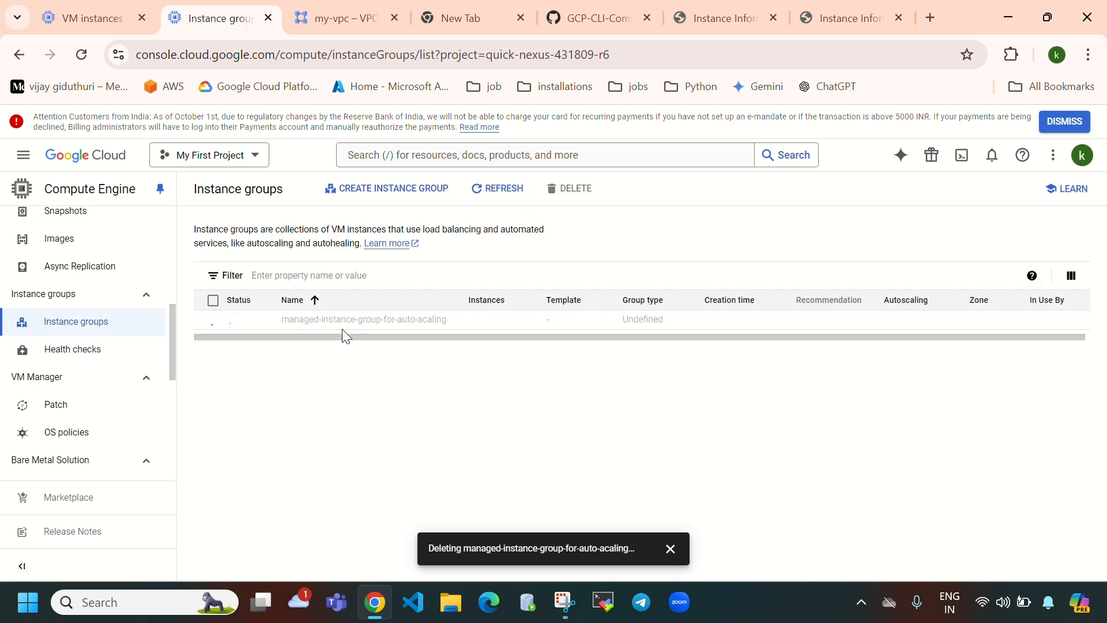
{"action": "scroll", "coordinate": [69, 403], "scroll_direction": "up", "scroll_amount": 6}
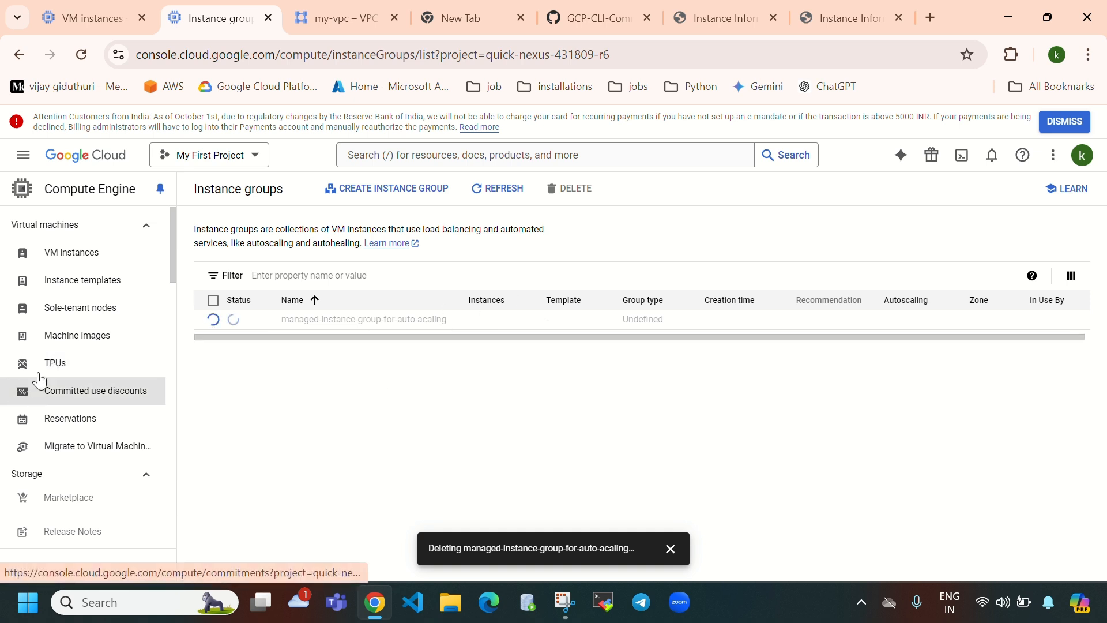
{"action": "left_click", "coordinate": [992, 155]}
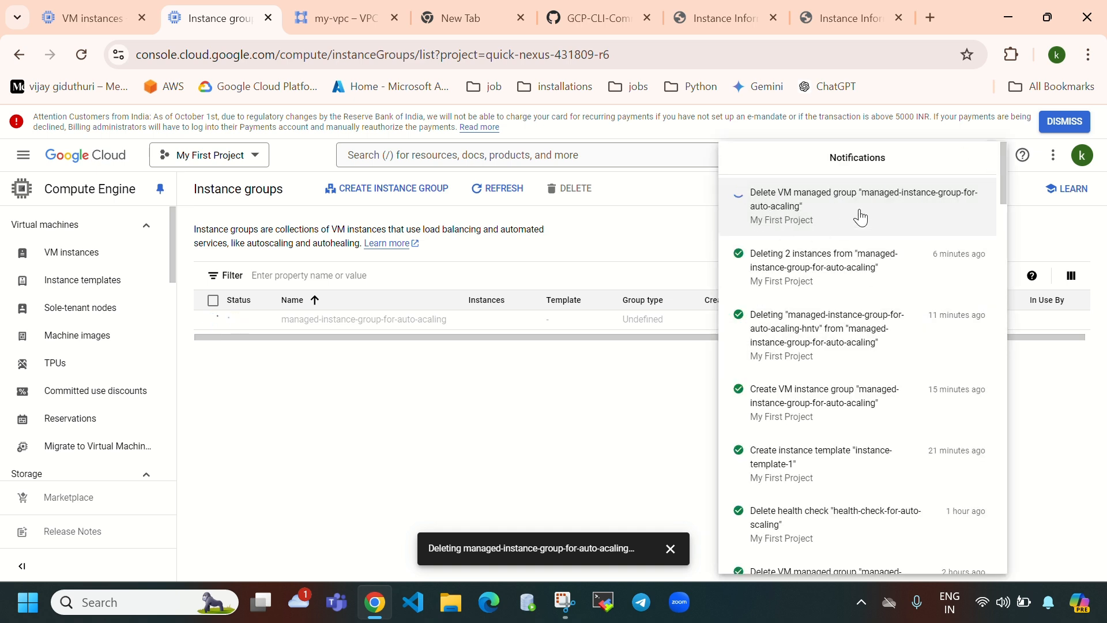
{"action": "left_click", "coordinate": [404, 416]}
{"action": "left_click", "coordinate": [91, 54]}
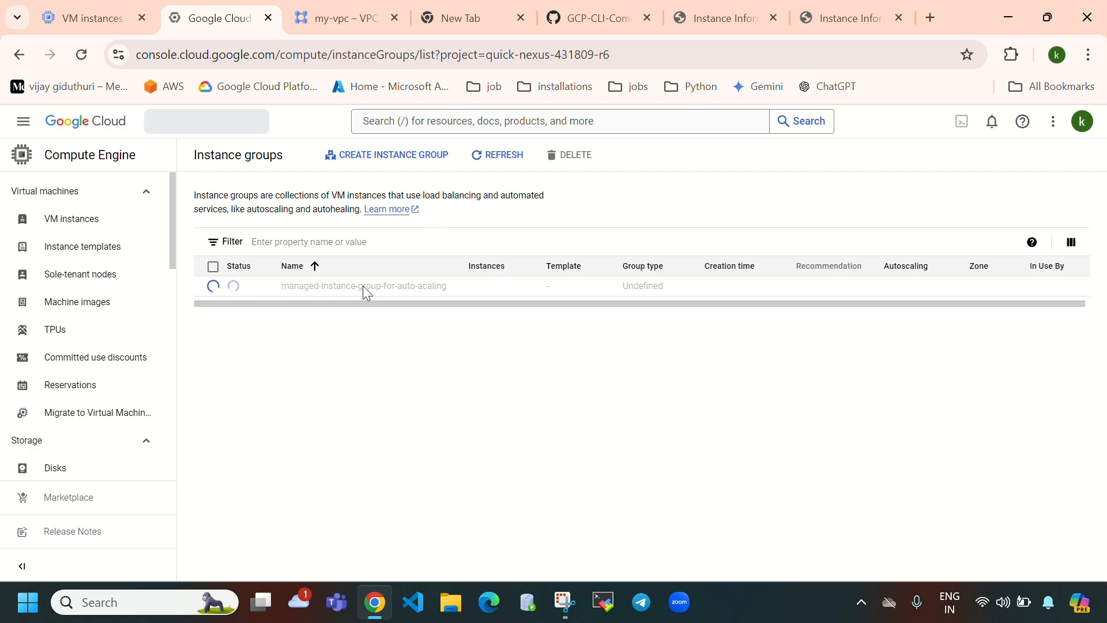
- Refresh the VM list to confirm only instance-1 remains, and recheck the now-empty instance groups list
{"action": "left_click", "coordinate": [87, 18]}
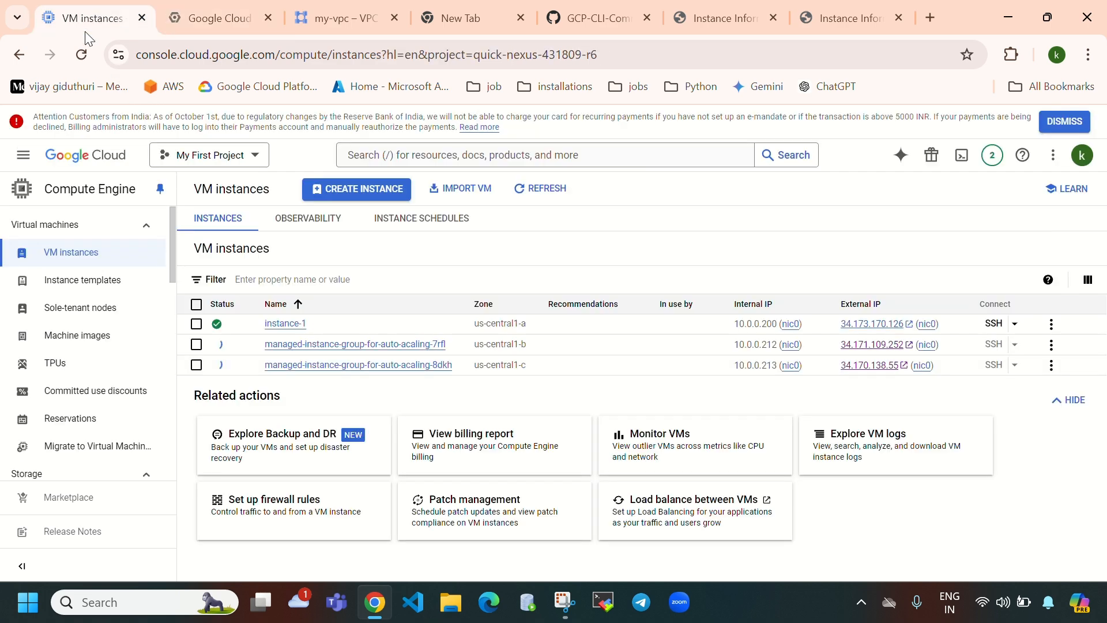
{"action": "left_click", "coordinate": [563, 194]}
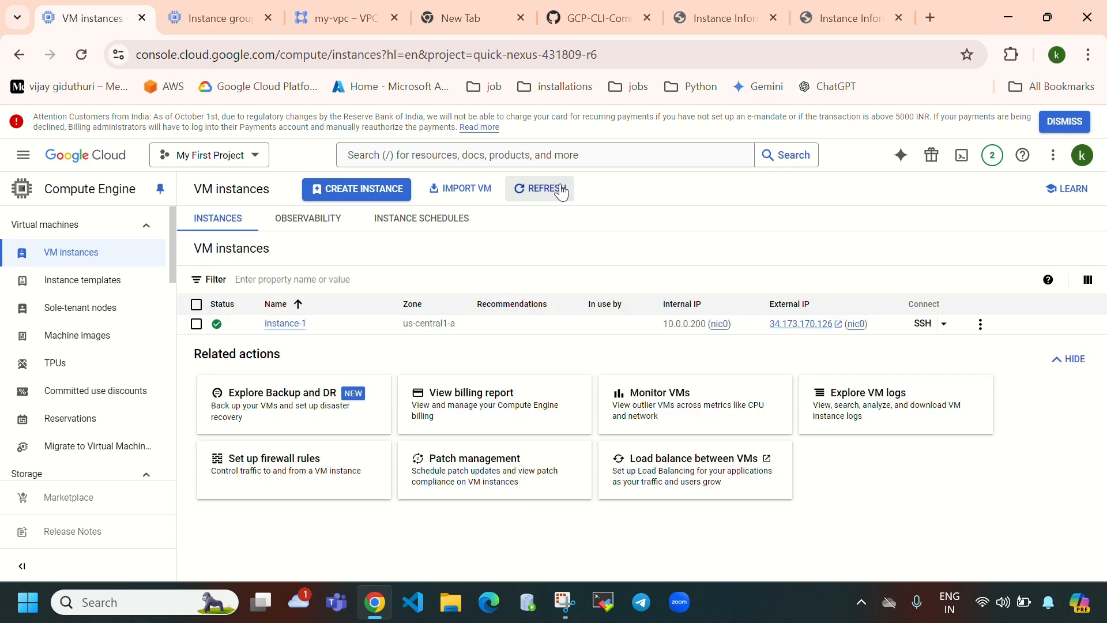
{"action": "left_click", "coordinate": [199, 20]}
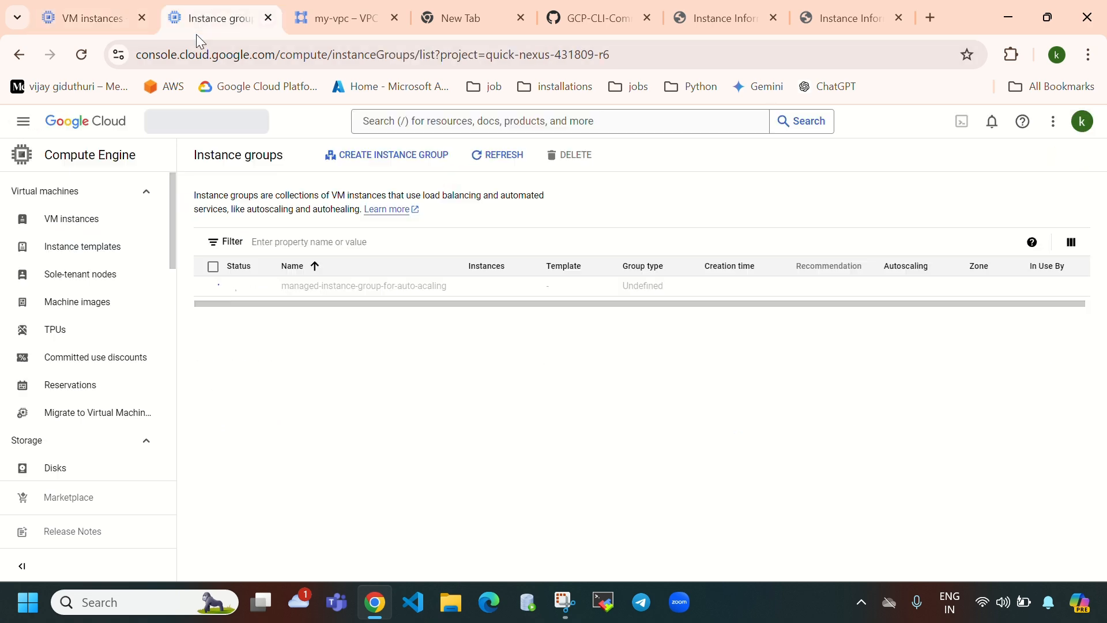
{"action": "left_click", "coordinate": [497, 188]}
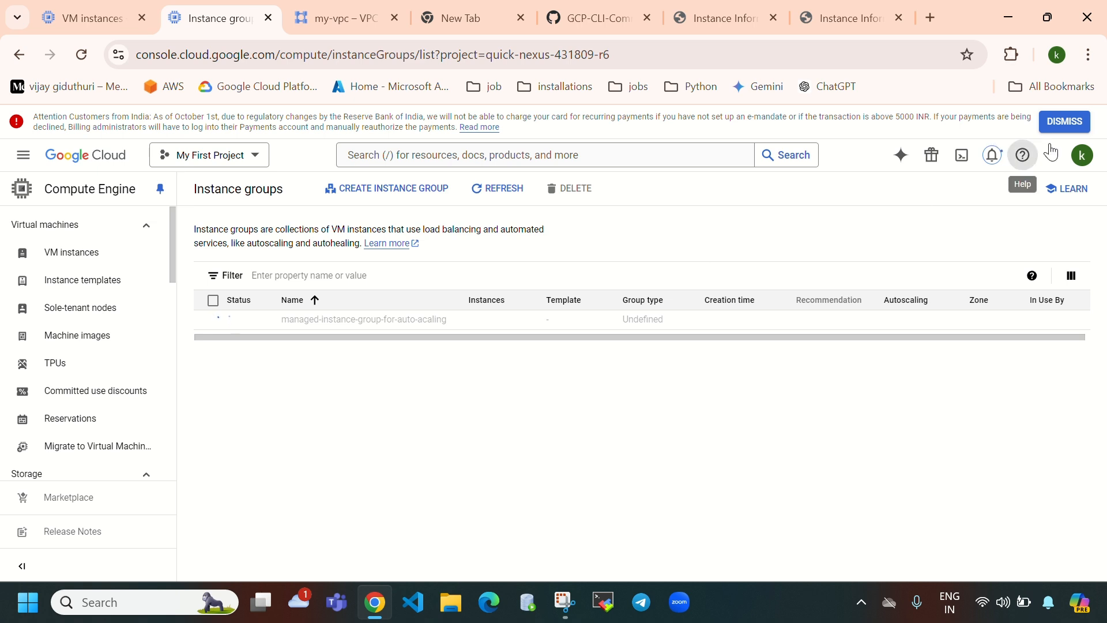
{"action": "left_click", "coordinate": [992, 154]}
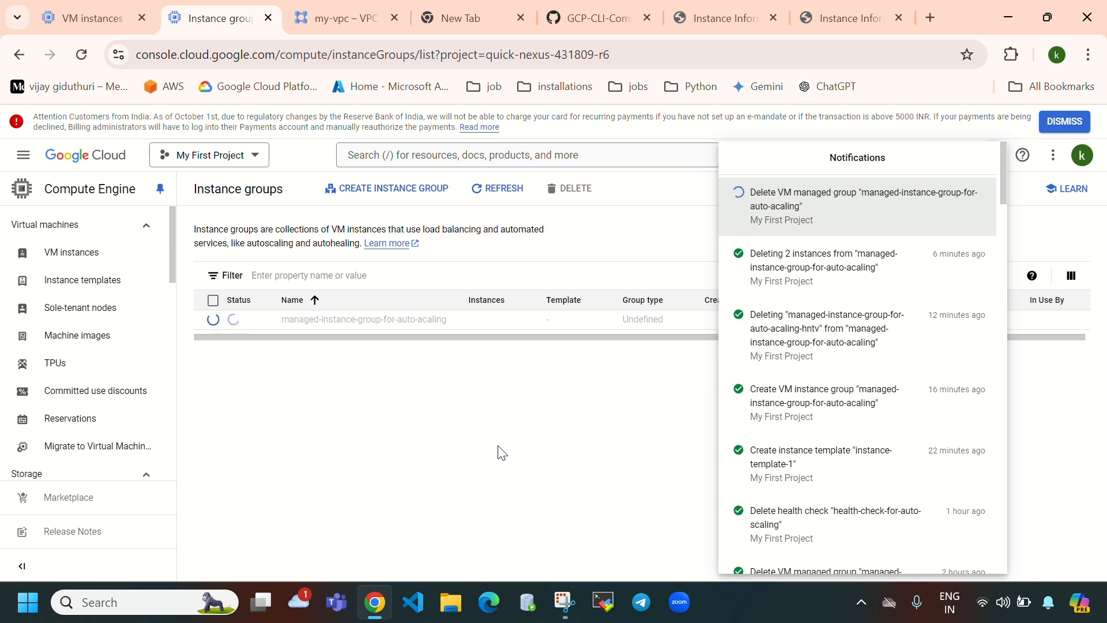
{"action": "left_click", "coordinate": [435, 505]}
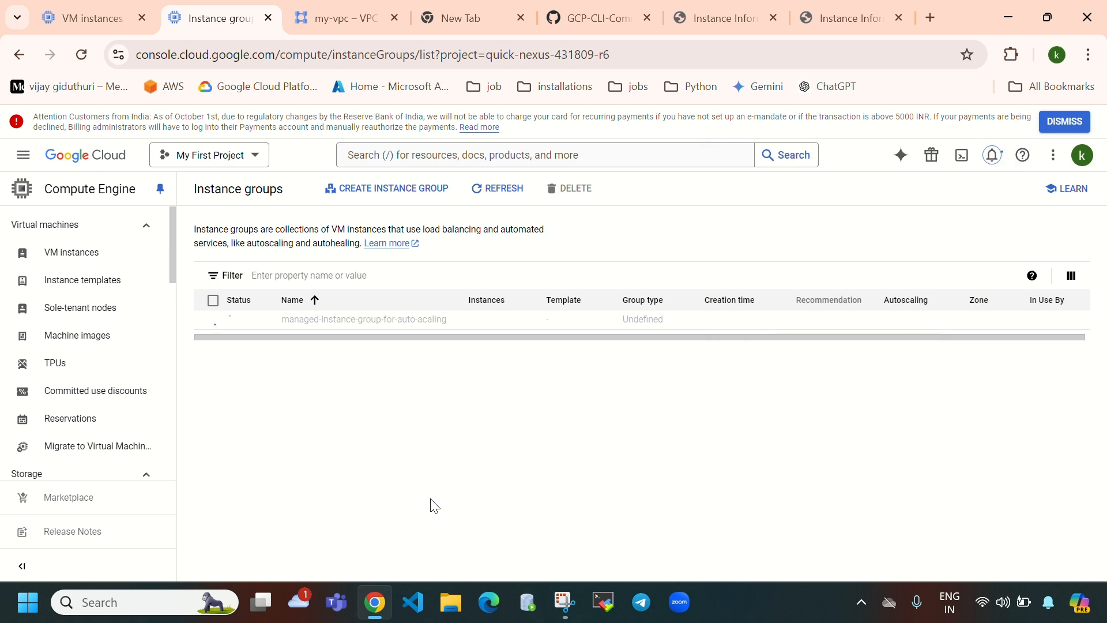
{"action": "left_click", "coordinate": [516, 196]}
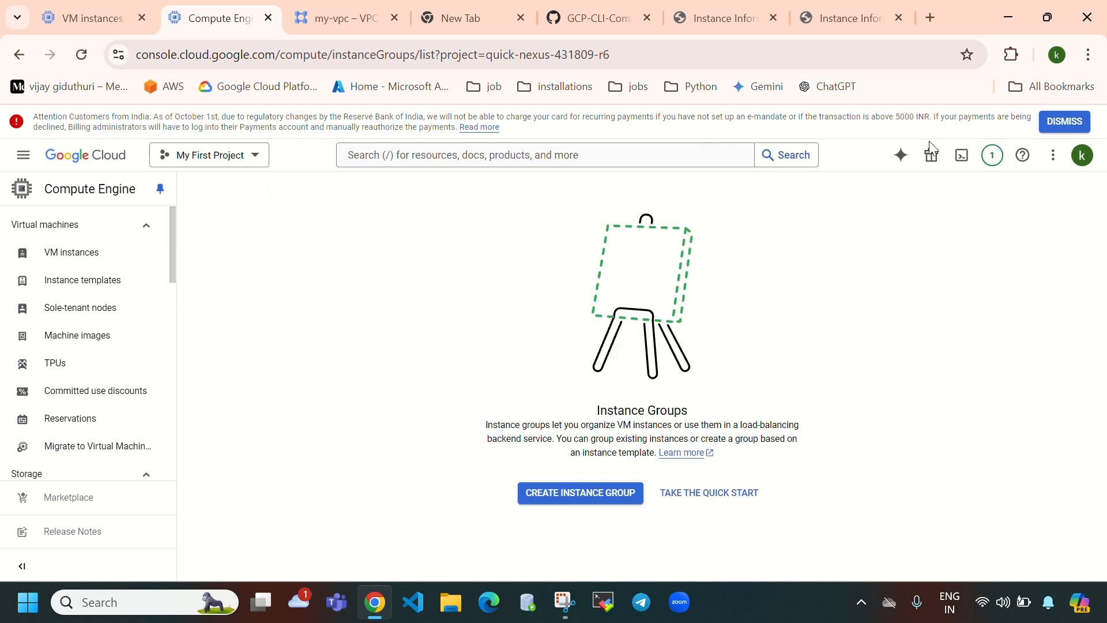
- Confirm in recent operations that the group deletion finished, then go to Instance templates
{"action": "left_click", "coordinate": [992, 155]}
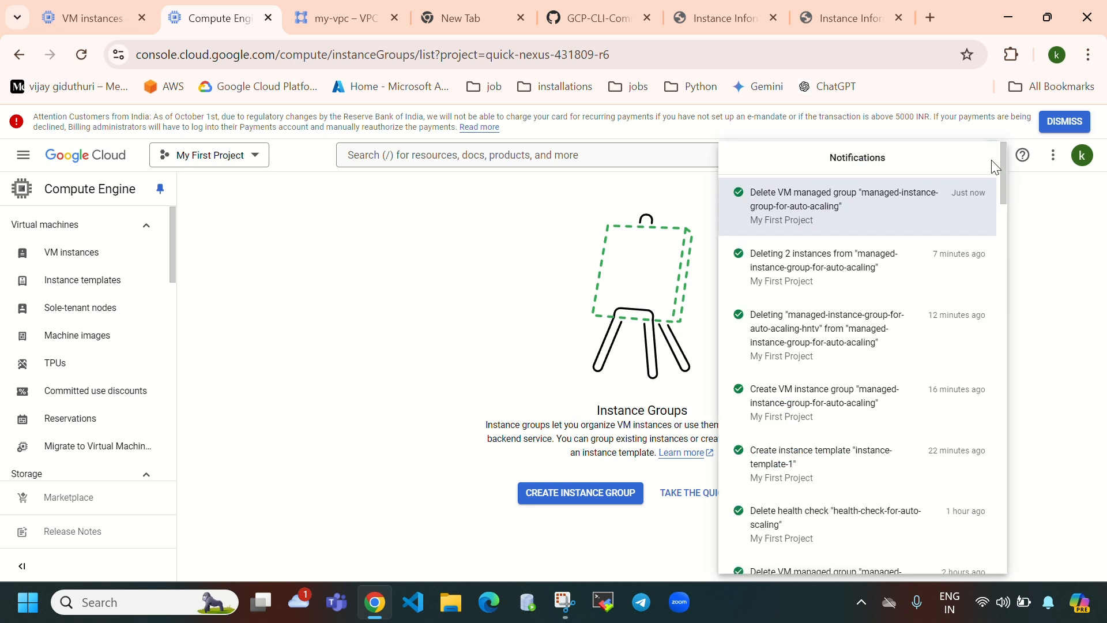
{"action": "left_click", "coordinate": [299, 395]}
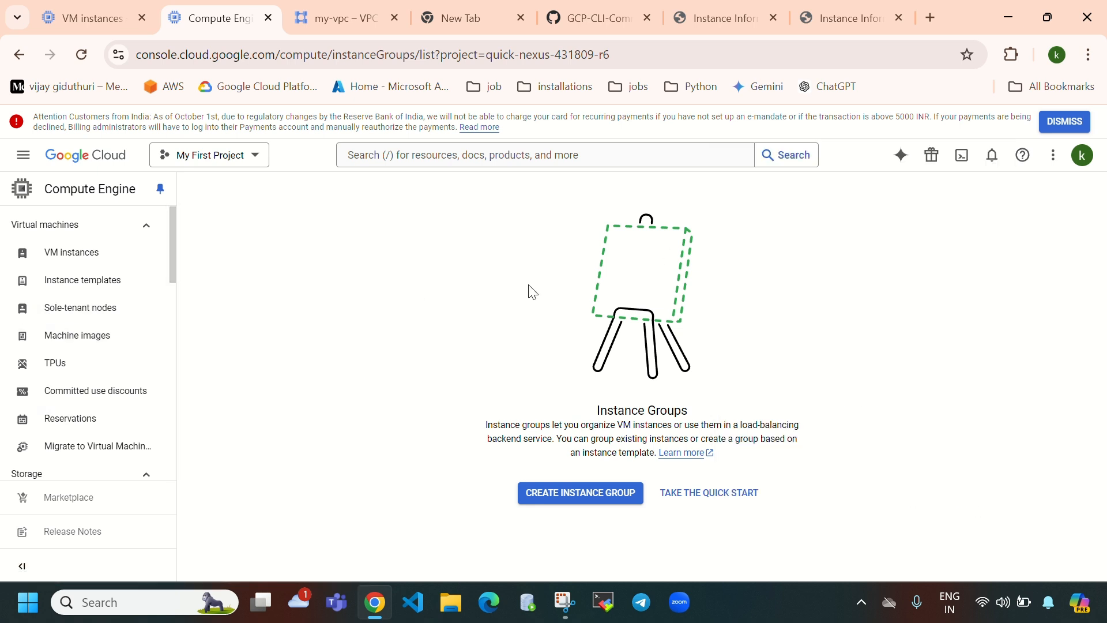
{"action": "scroll", "coordinate": [86, 383], "scroll_direction": "down", "scroll_amount": 3}
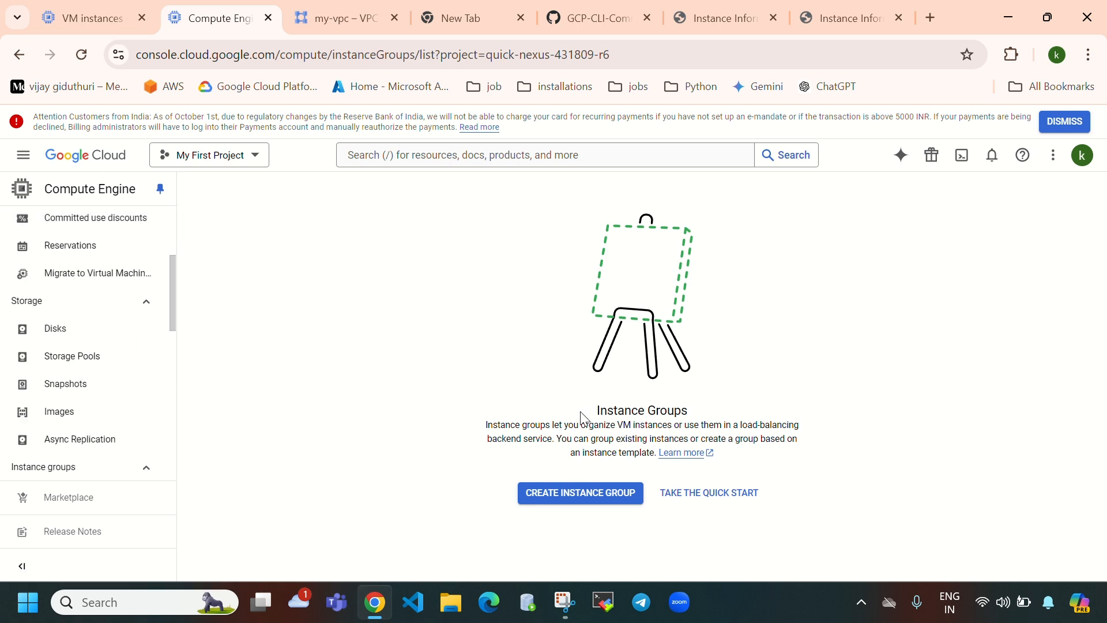
{"action": "left_click_drag", "start_coordinate": [592, 409], "coordinate": [801, 428]}
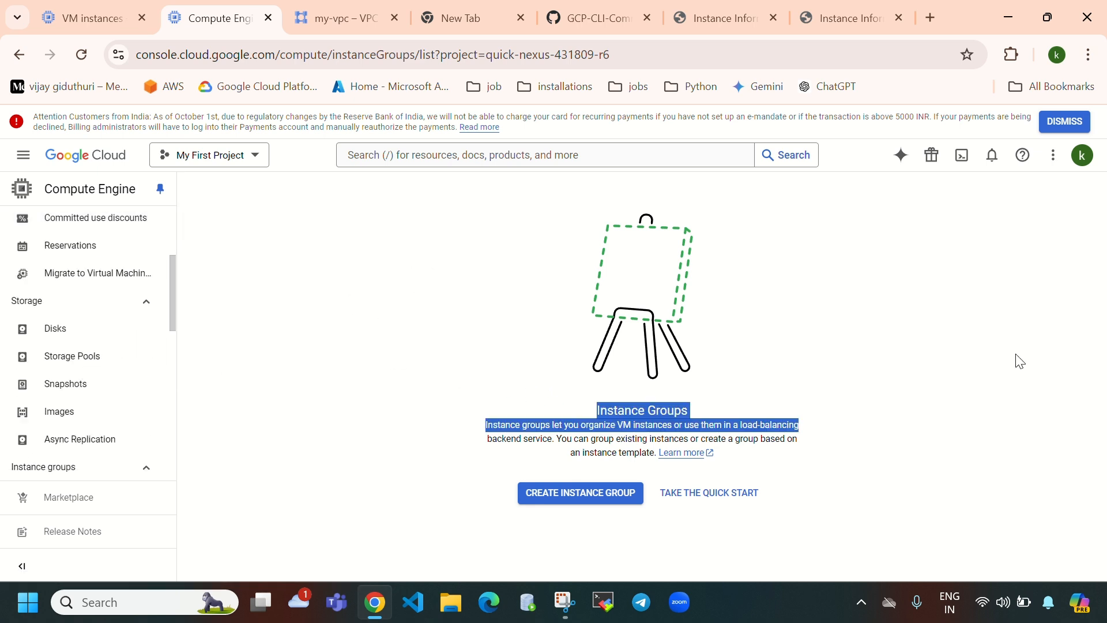
{"action": "scroll", "coordinate": [50, 391], "scroll_direction": "up", "scroll_amount": 3}
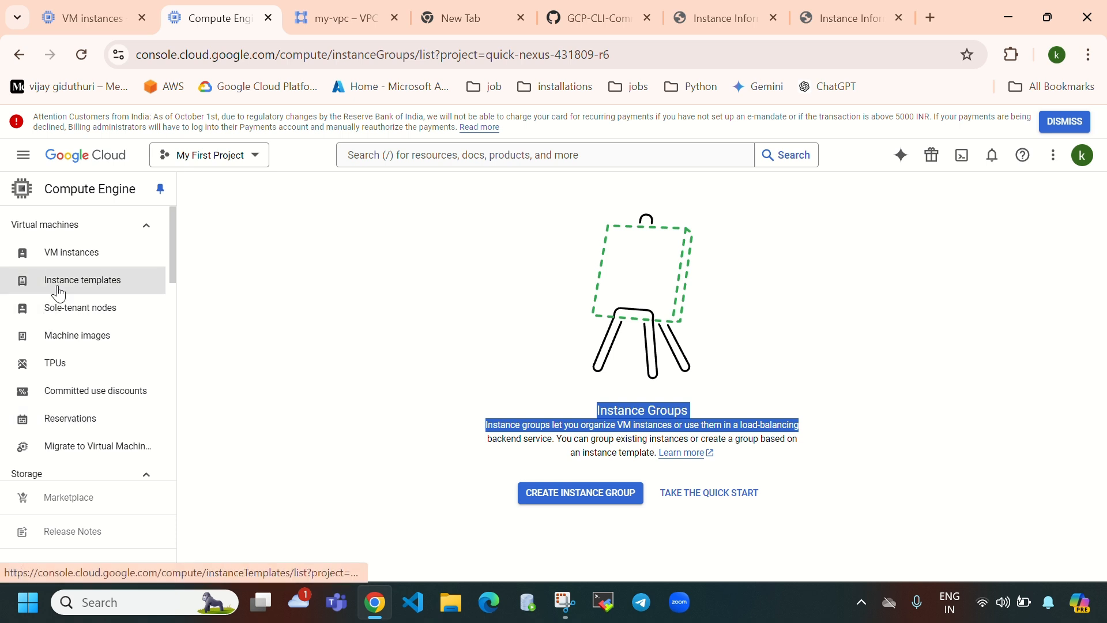
{"action": "left_click", "coordinate": [57, 292]}
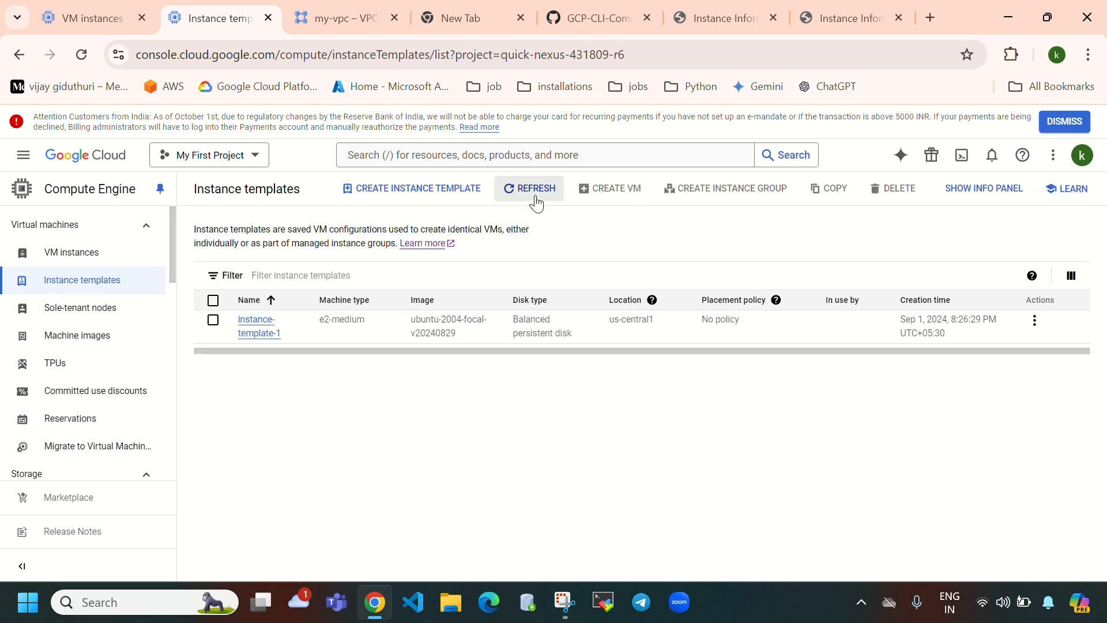
- Delete instance-template-1, typing 'delete' to confirm
{"action": "left_click", "coordinate": [537, 201]}
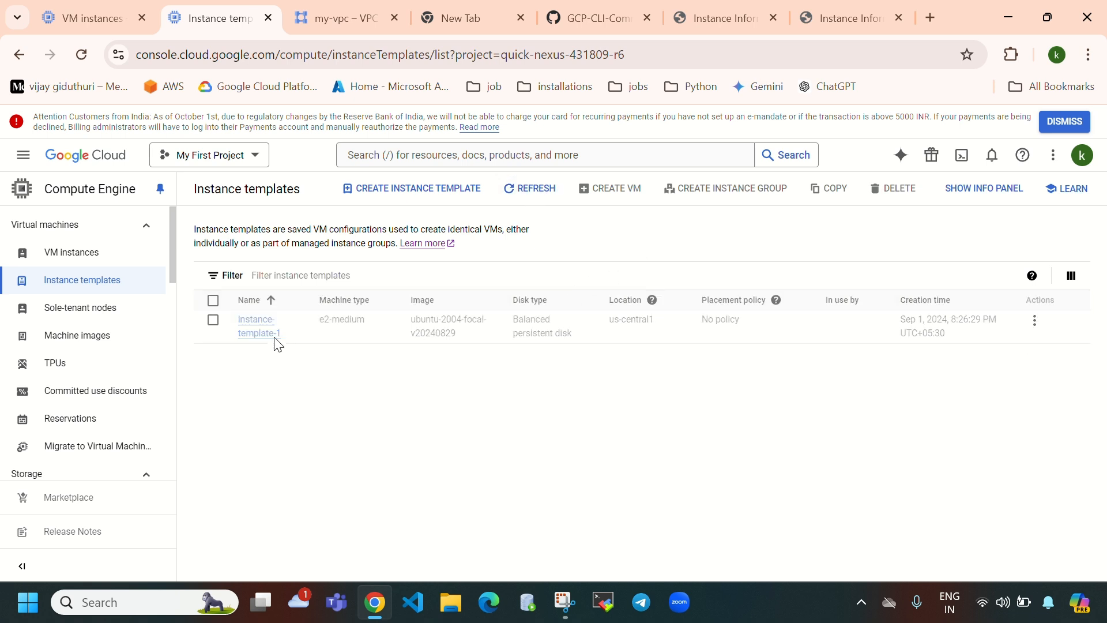
{"action": "left_click", "coordinate": [214, 321]}
{"action": "left_click", "coordinate": [893, 194]}
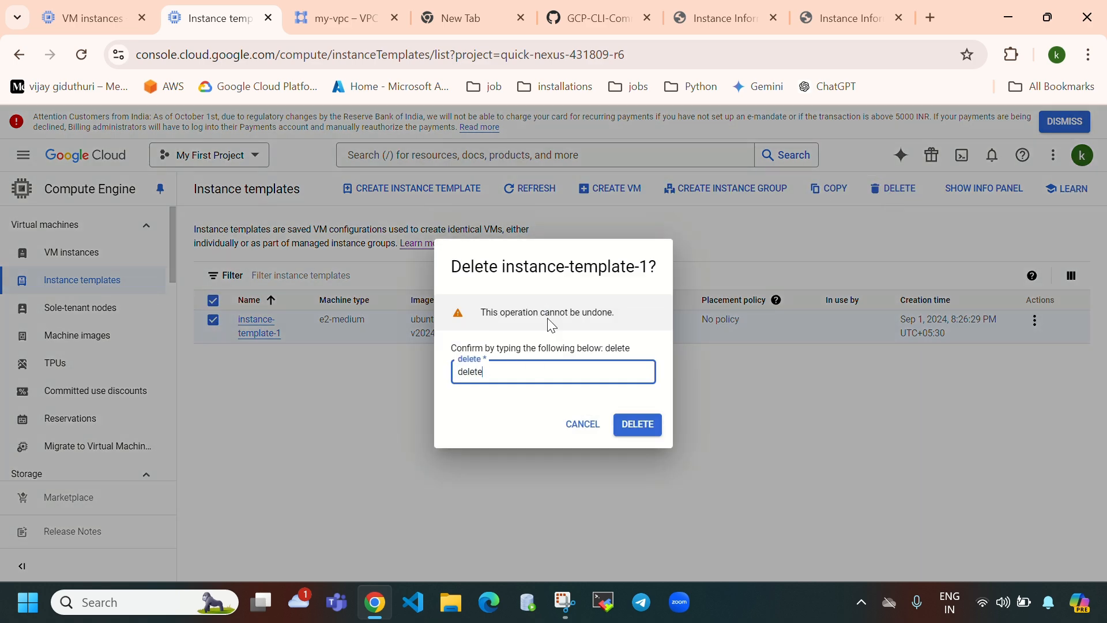
{"action": "type", "text": "delete"}
{"action": "left_click", "coordinate": [637, 424]}
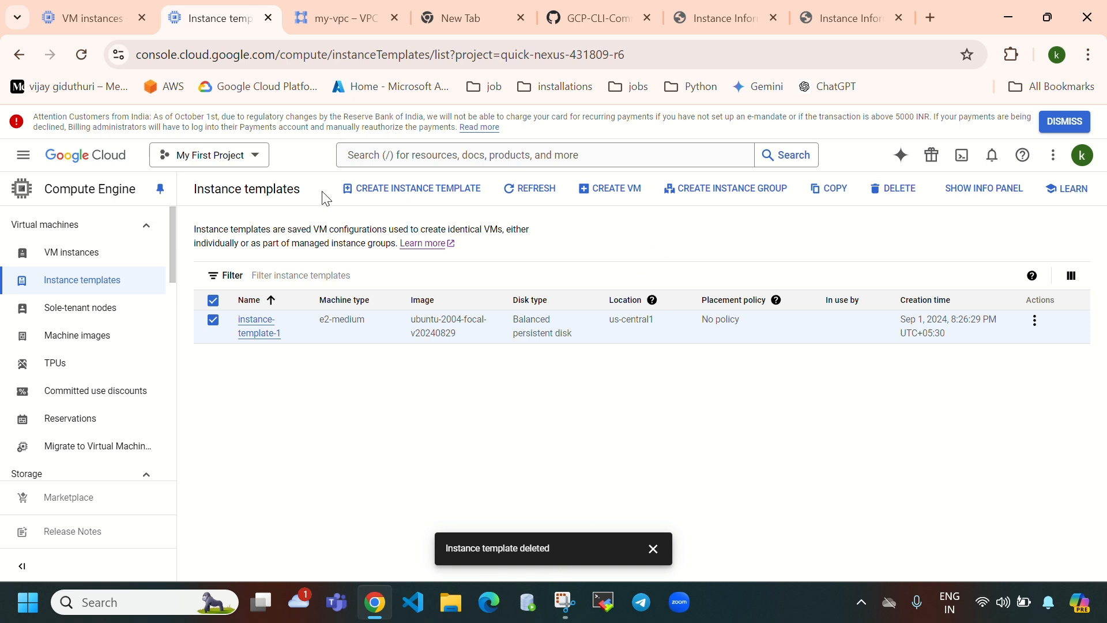
- Refresh the templates list to confirm it is empty, then show the VM instances list
{"action": "left_click", "coordinate": [529, 188]}
{"action": "left_click", "coordinate": [521, 193]}
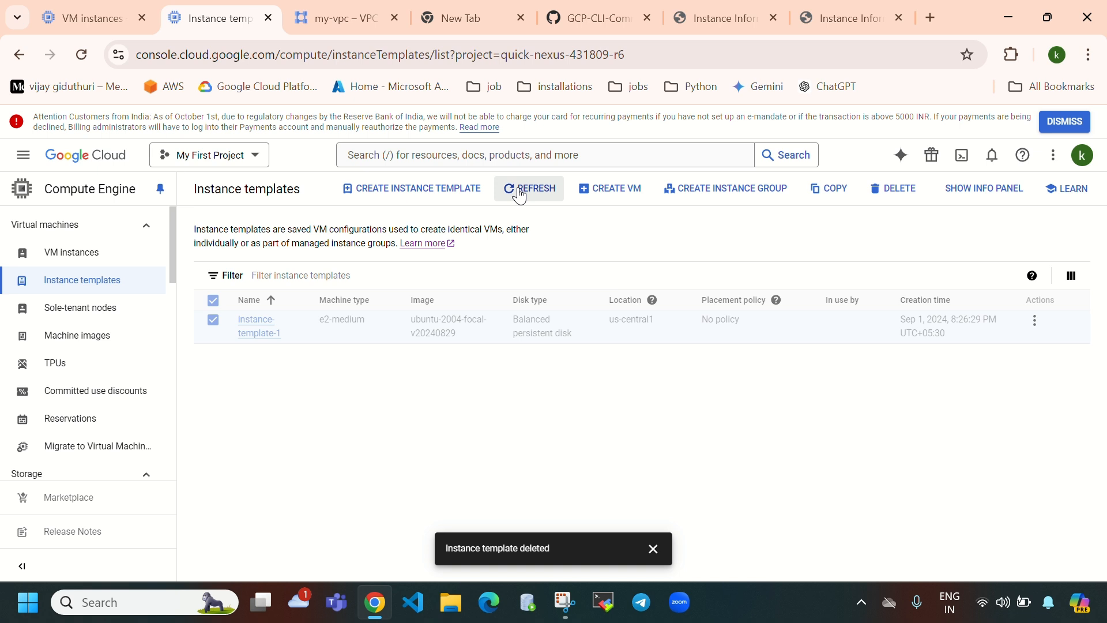
{"action": "left_click", "coordinate": [653, 548]}
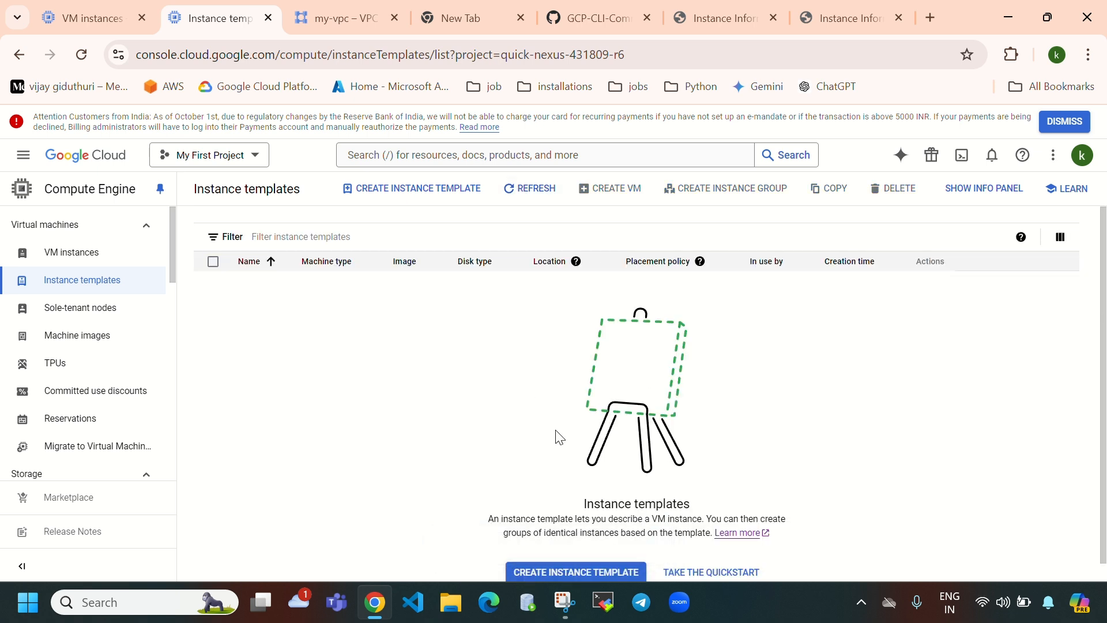
{"action": "left_click", "coordinate": [63, 254]}
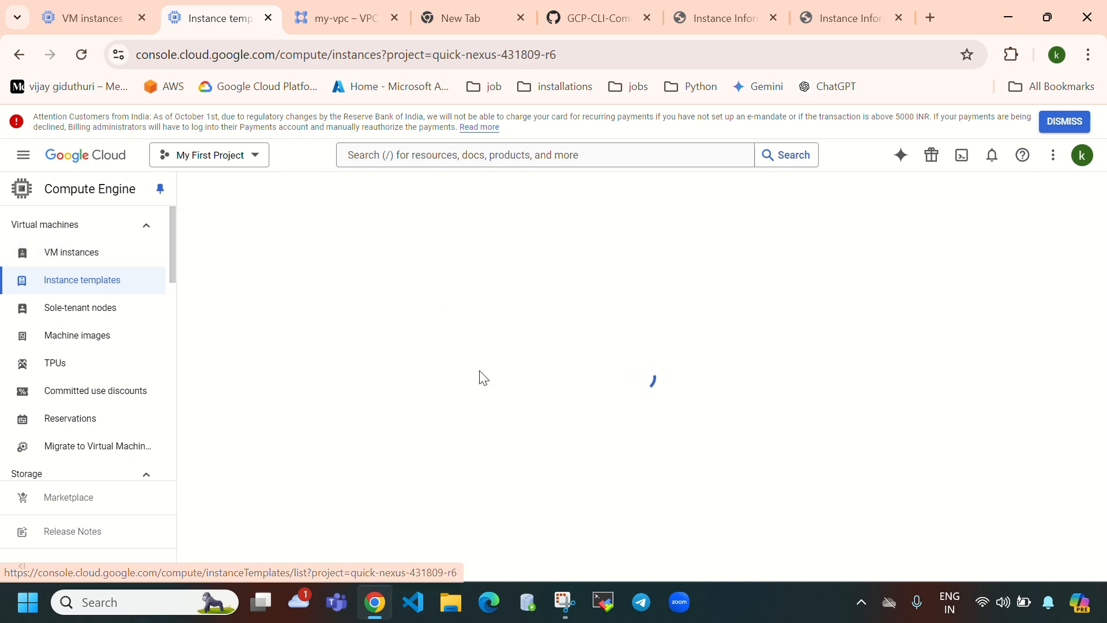